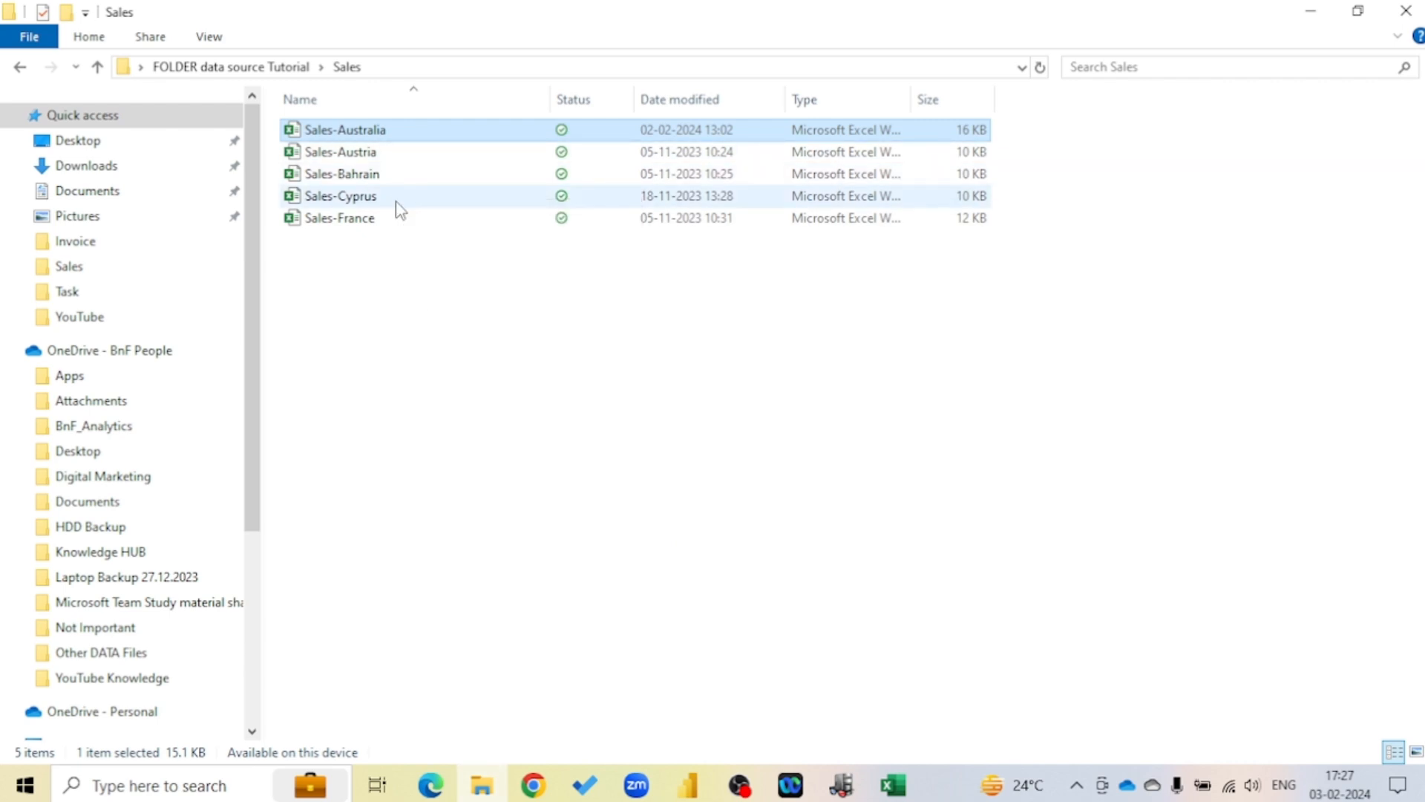
Open the Sales-Australia workbook and examine its Country column and the invoice data in A2:G15
key("Return")
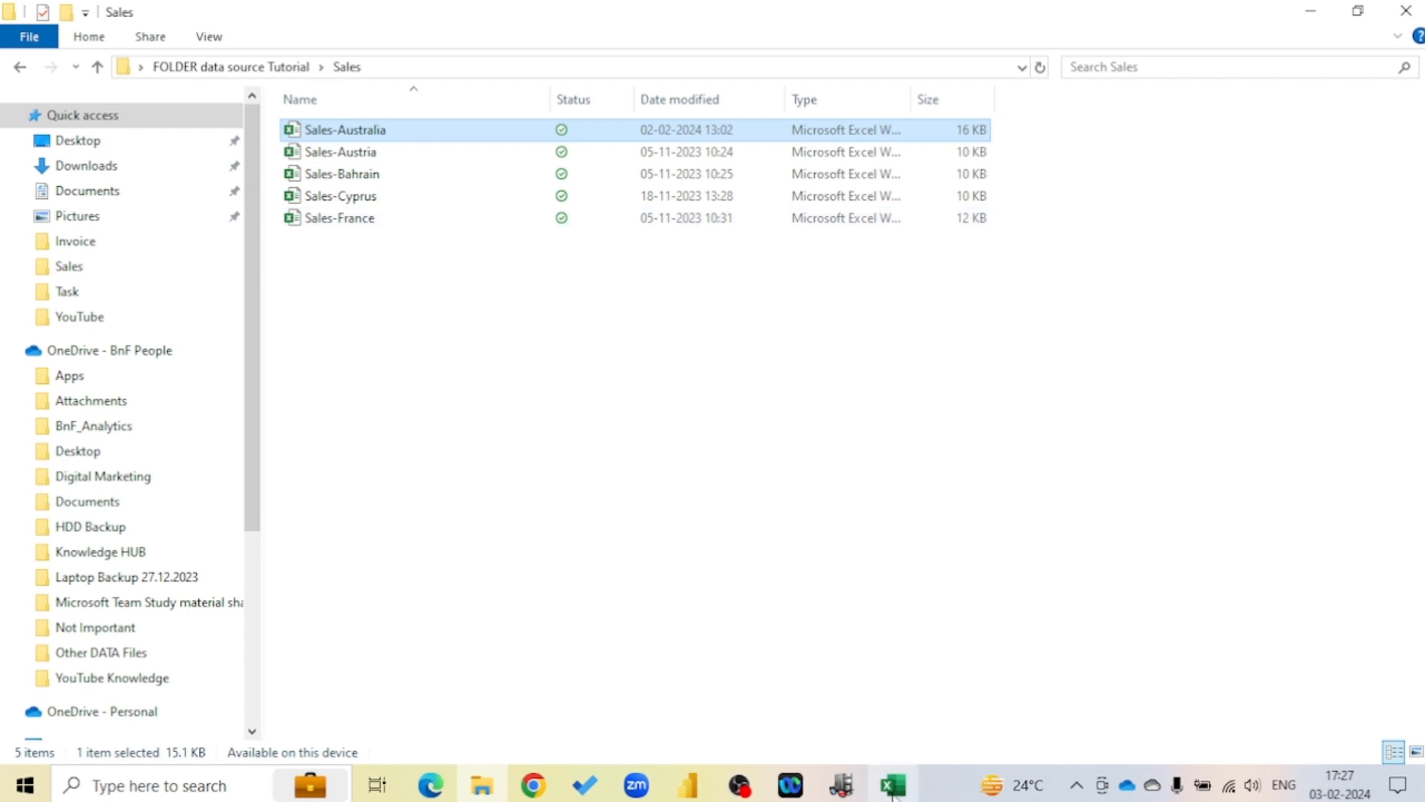
left_click_drag(803, 268, 807, 543)
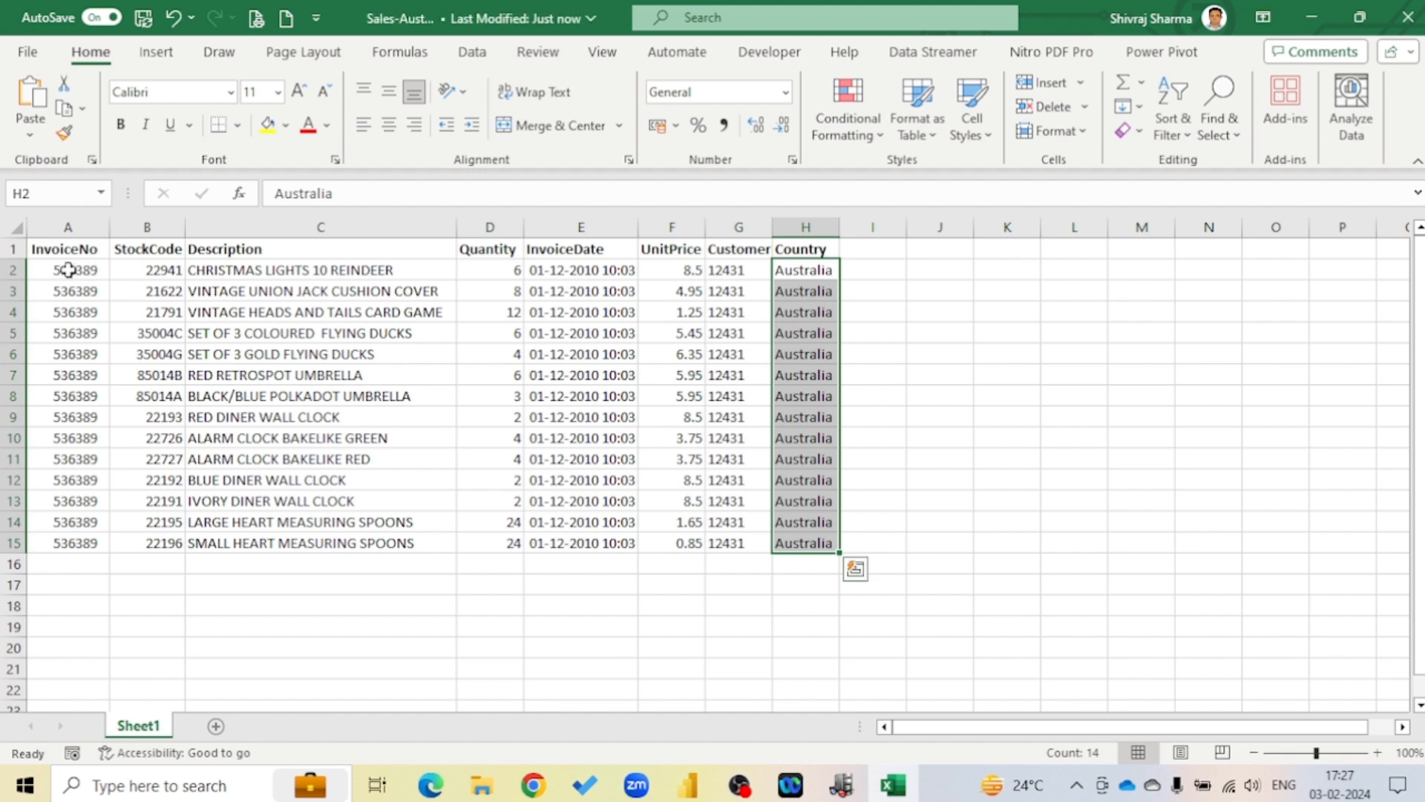
left_click_drag(66, 269, 725, 543)
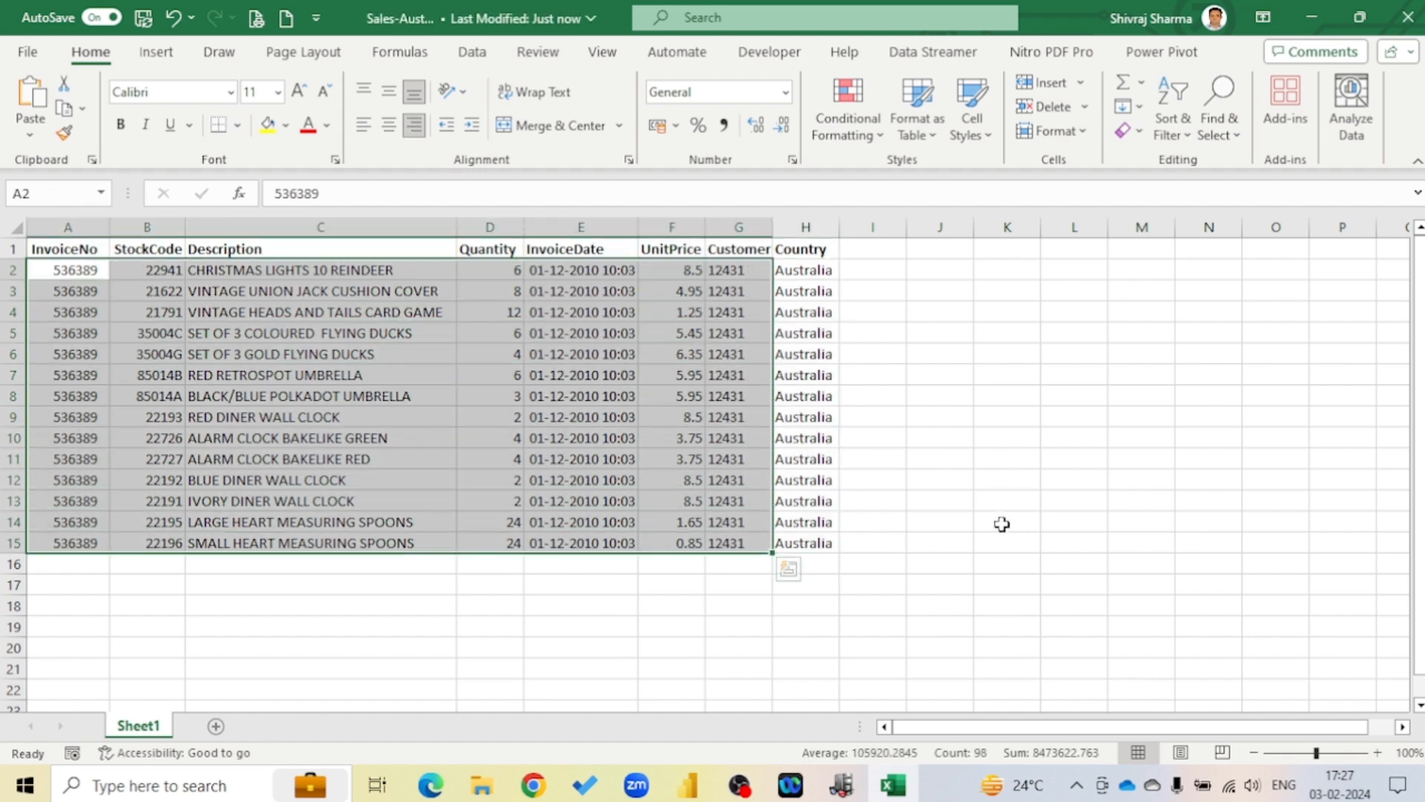
left_click(971, 542)
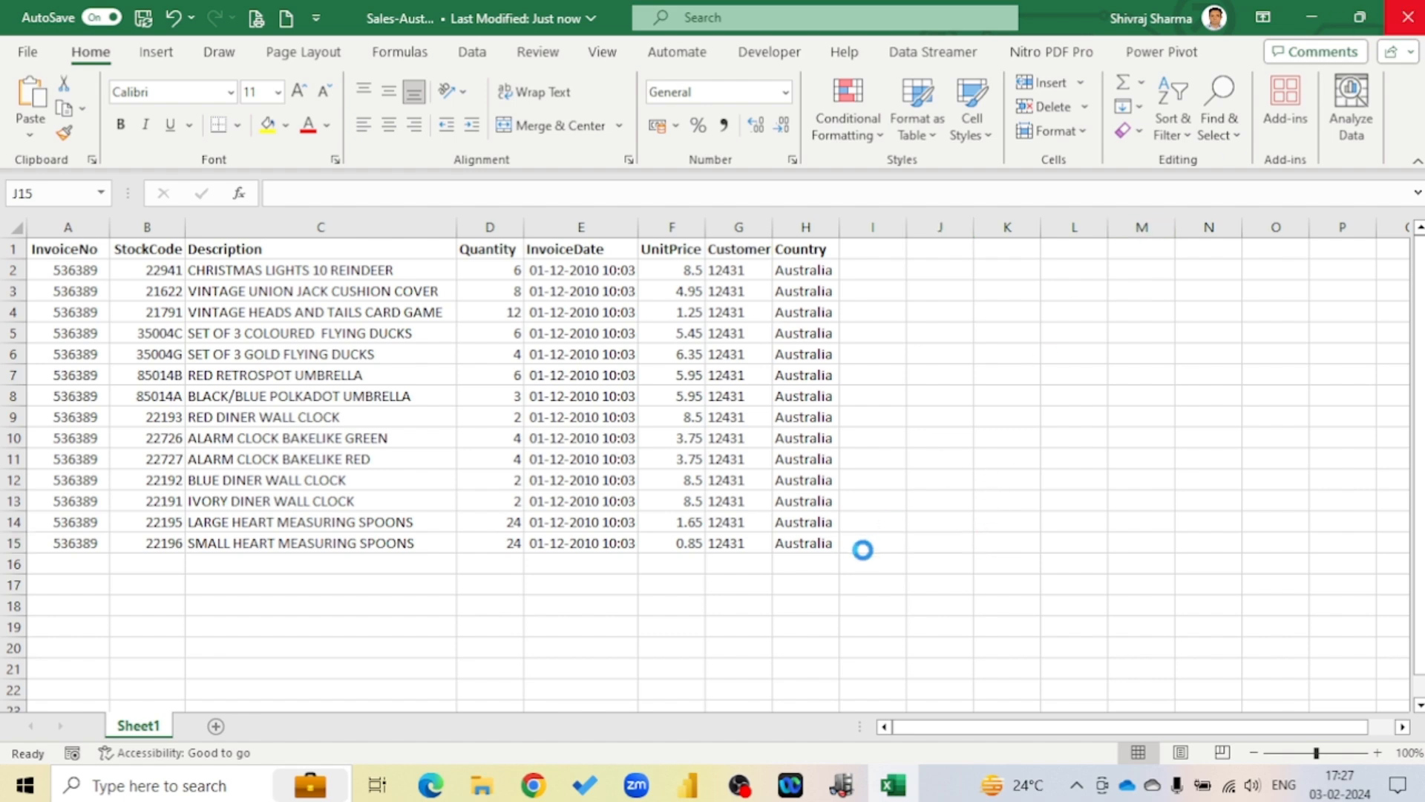
Switch to Power BI Desktop and start a new data connection with the Folder file source
left_click(688, 789)
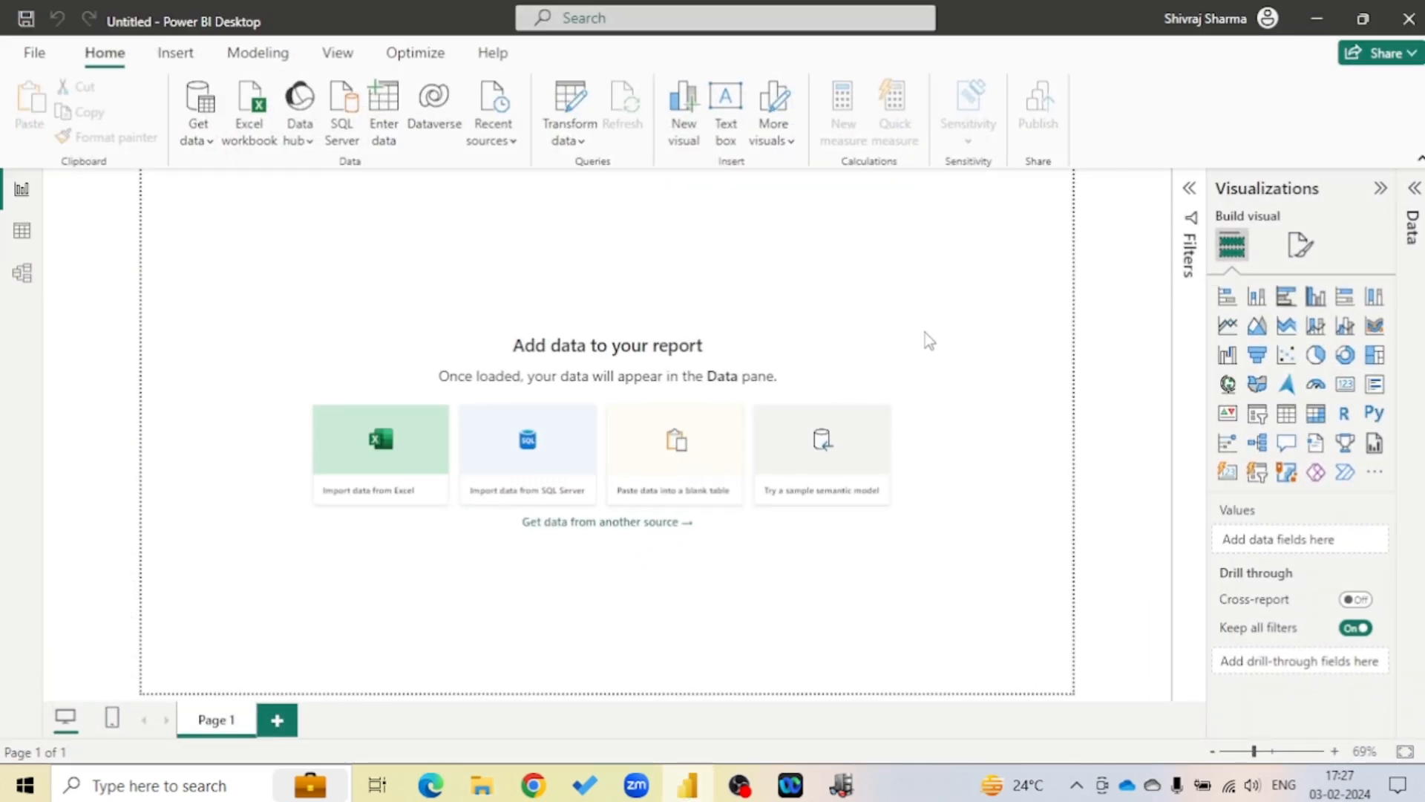
left_click(207, 144)
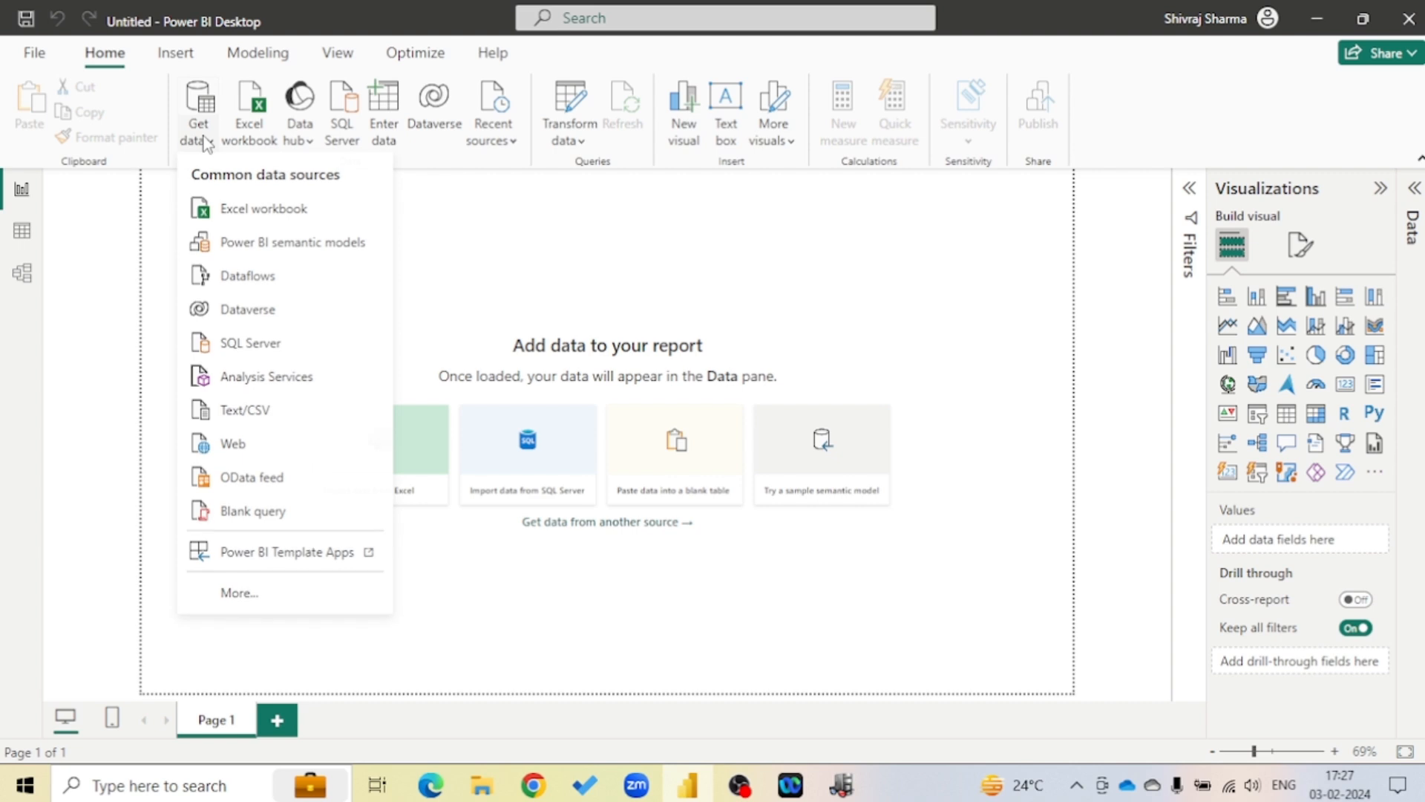
left_click(255, 591)
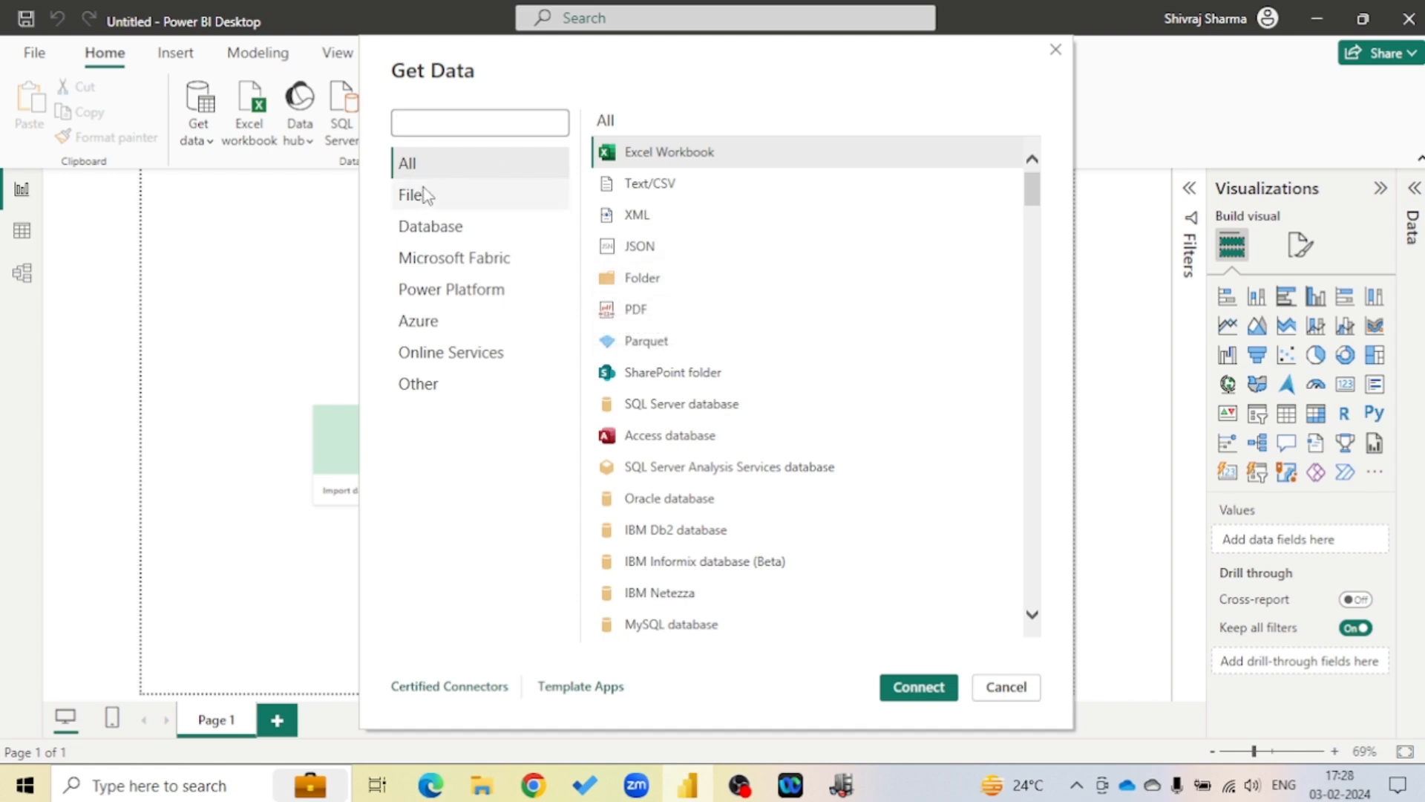
left_click(659, 282)
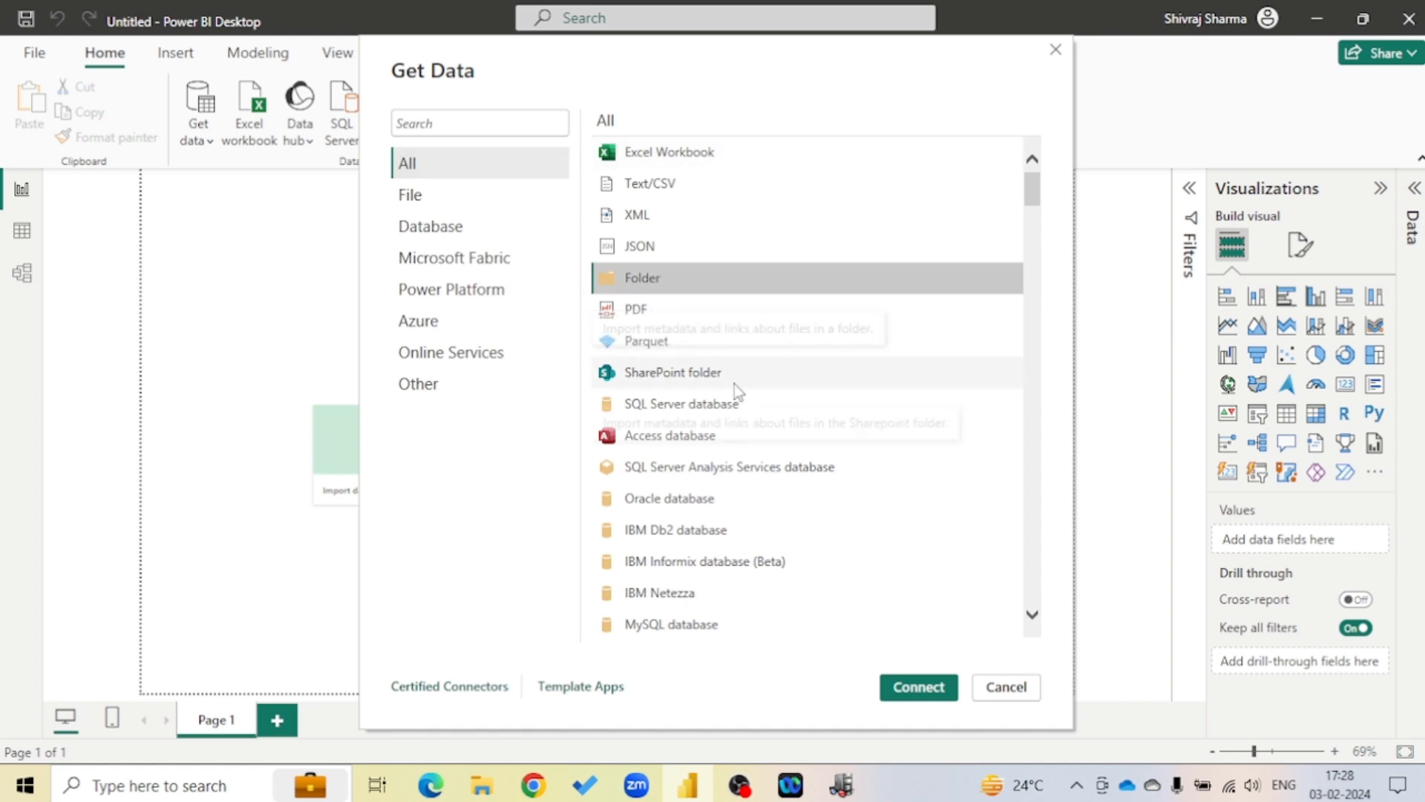
left_click(425, 201)
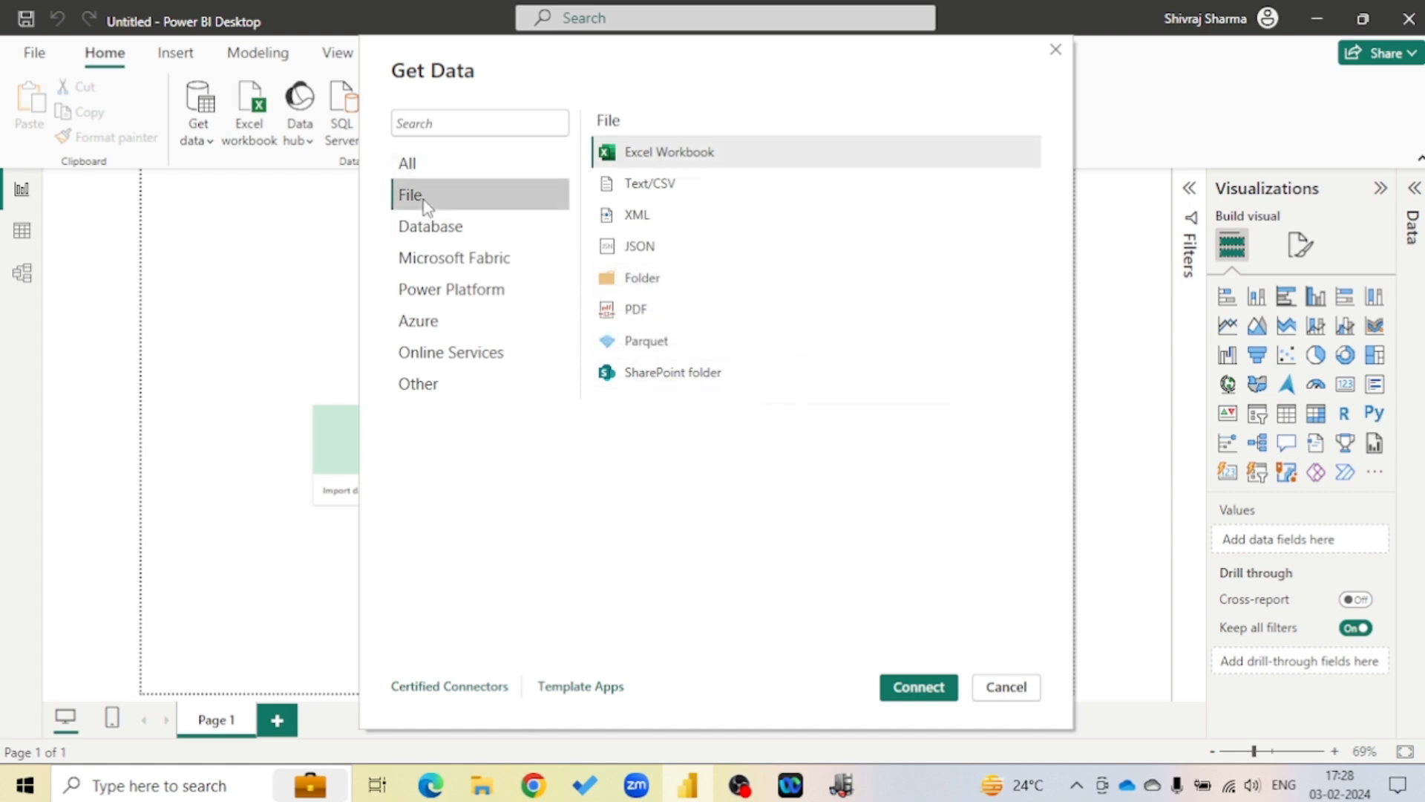
left_click(653, 280)
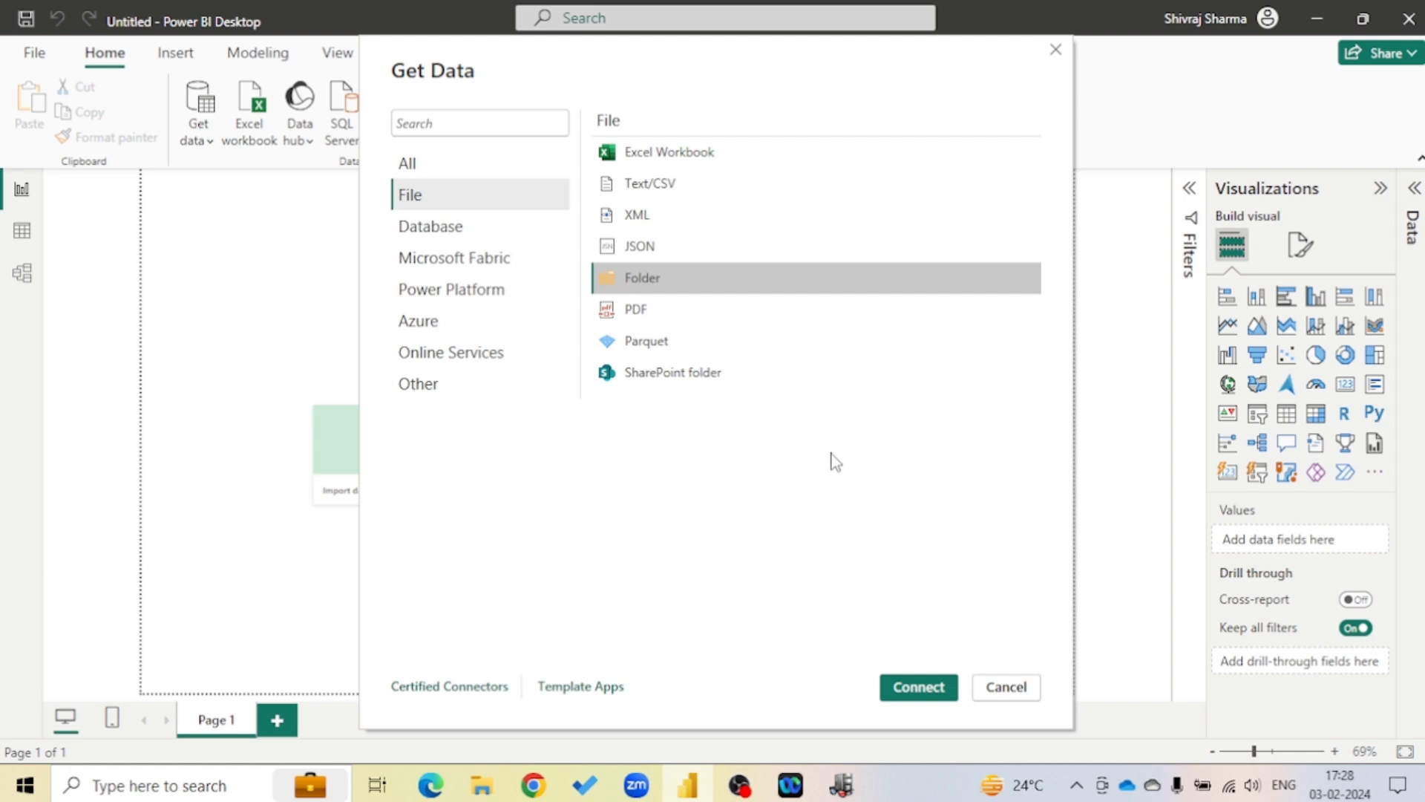
left_click(919, 687)
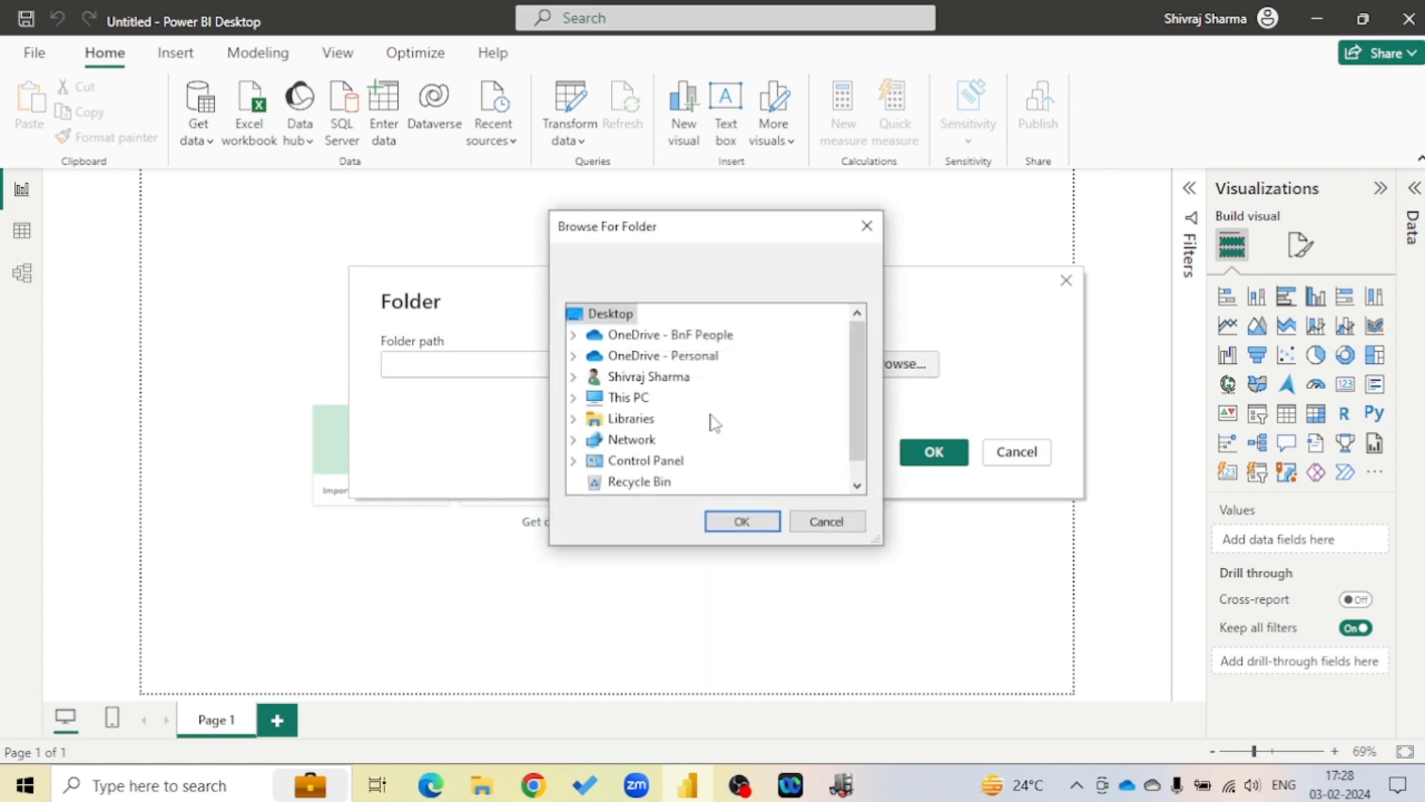
Set the source to the Sales folder inside Desktop's FOLDER data source Tutorial folder and load its file list
double_click(630, 399)
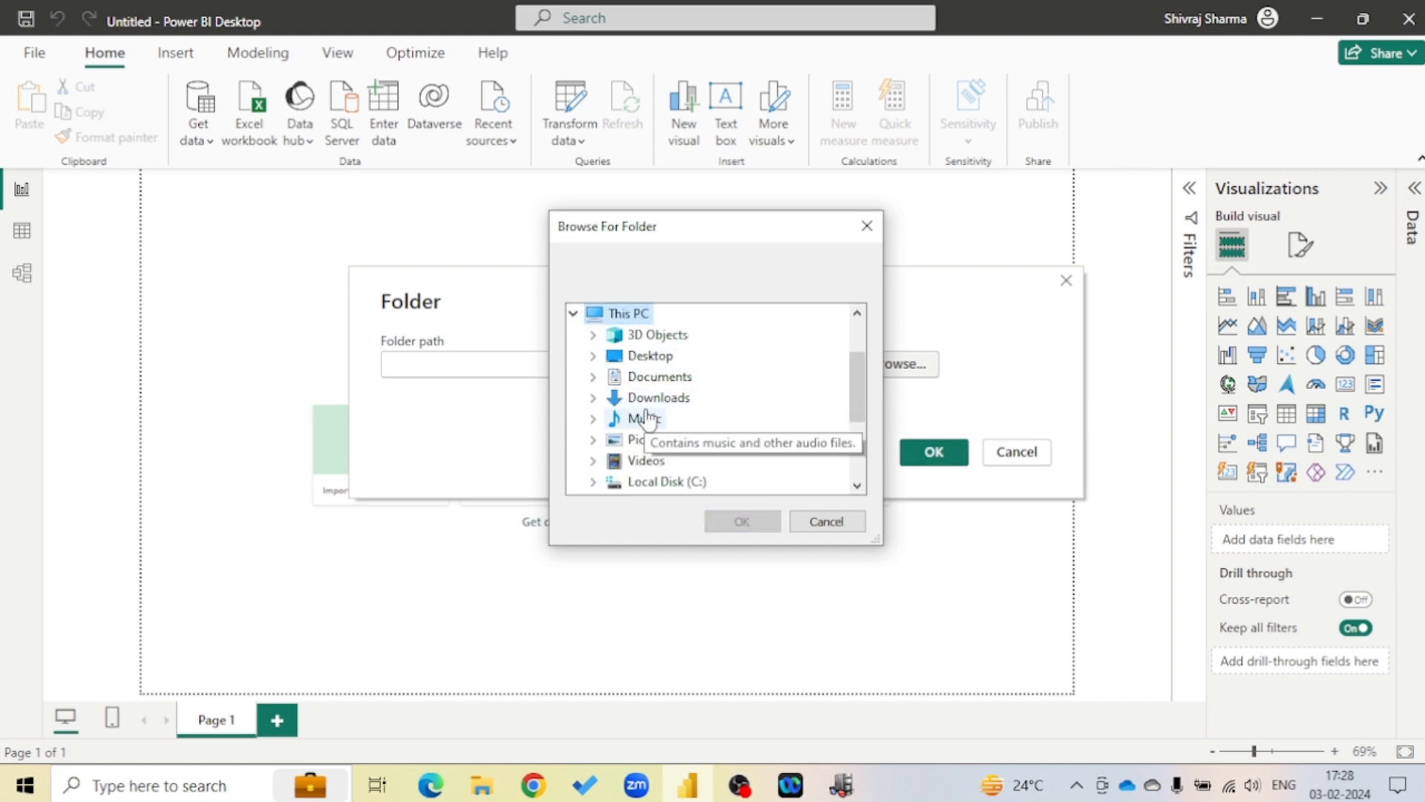
double_click(652, 357)
scroll(687, 468, "down", 2)
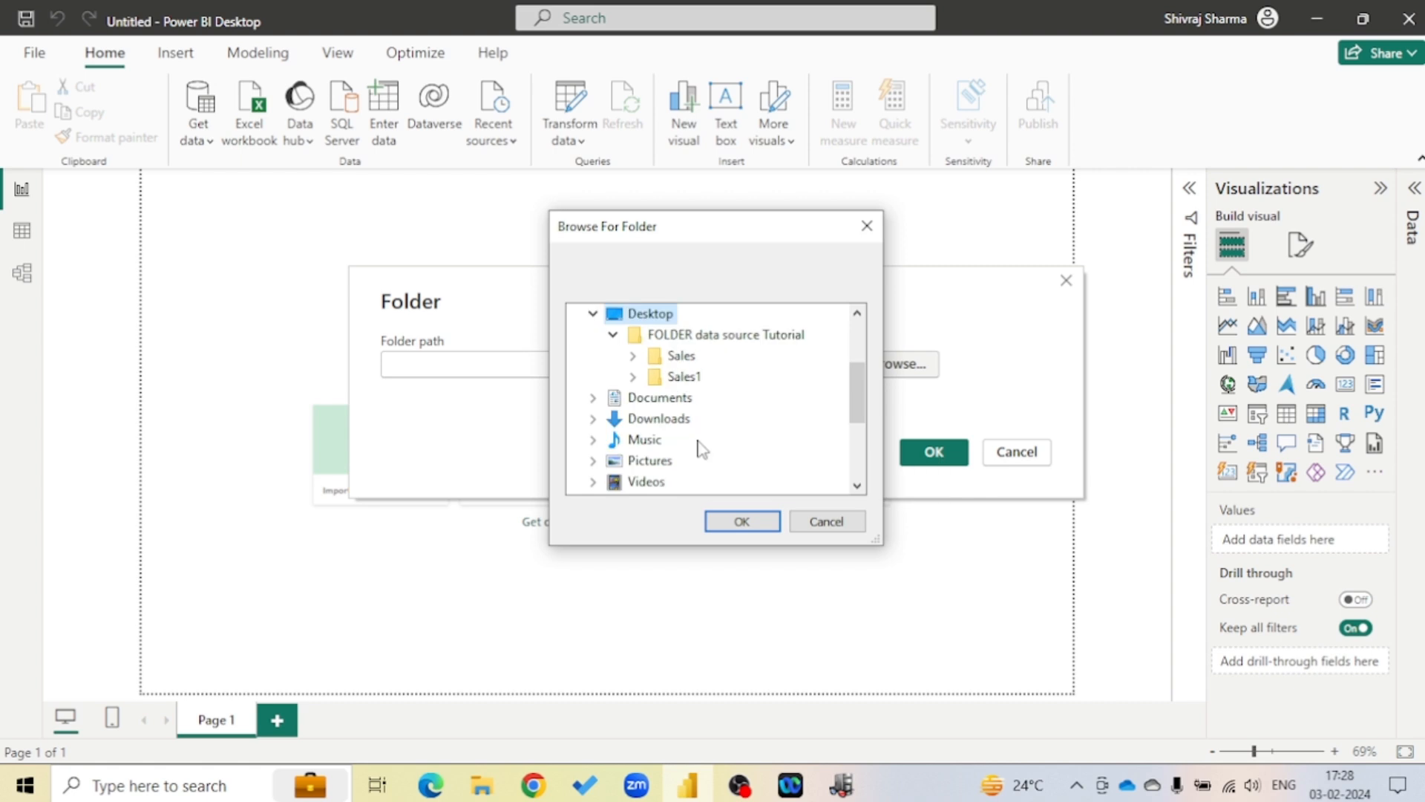
left_click(680, 357)
left_click(742, 522)
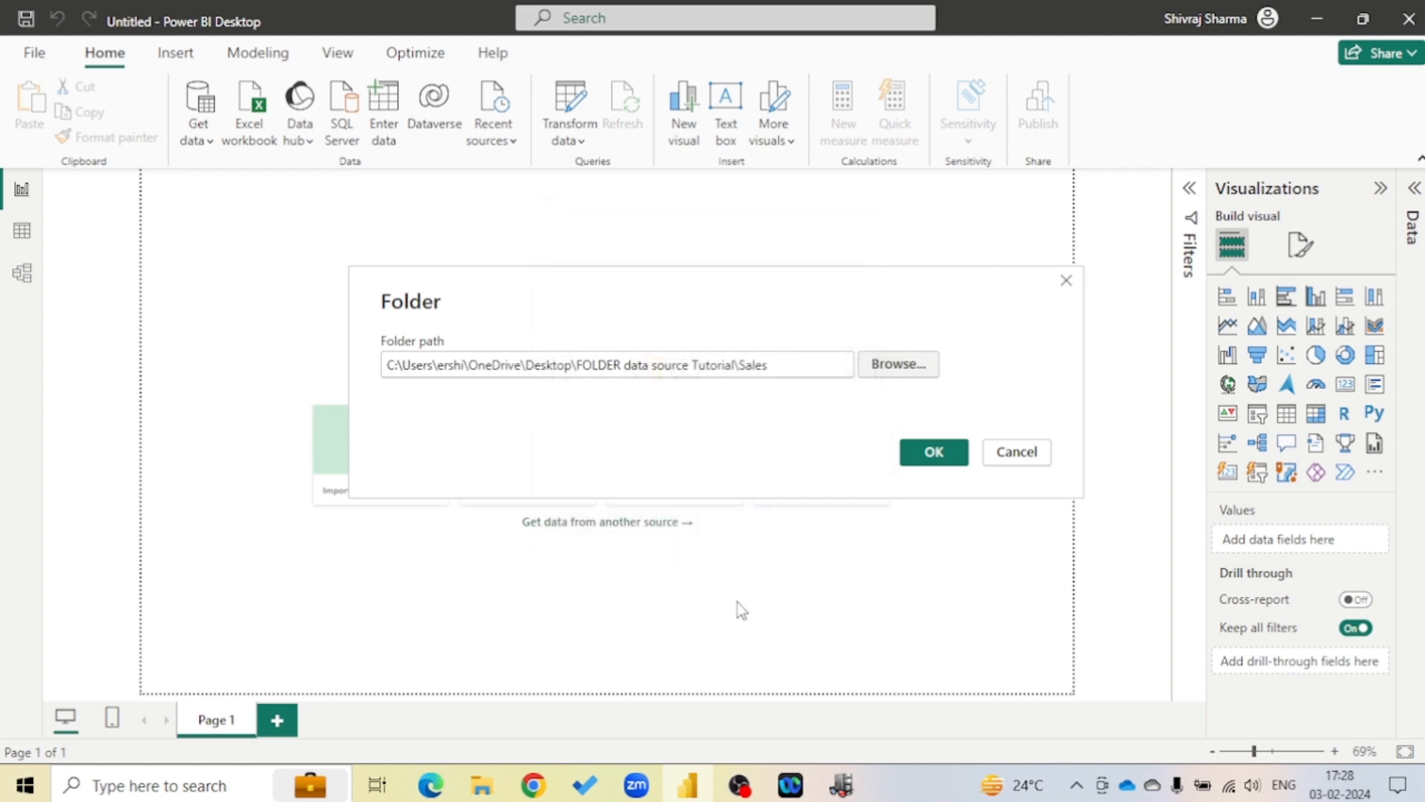
left_click(927, 457)
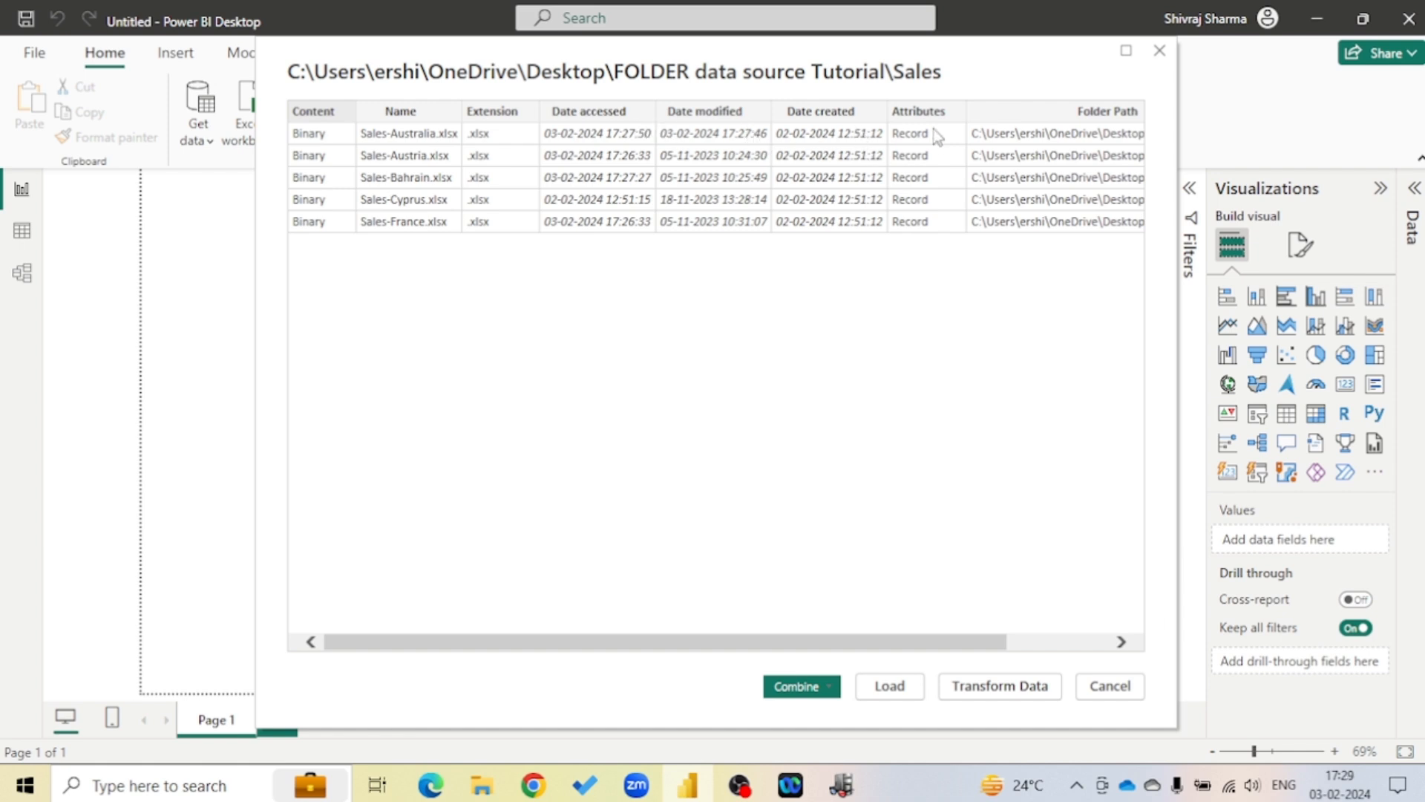
Open the Sales folder's file list in the Power Query Editor for transformation, without combining the files
left_click_drag(642, 647, 515, 640)
left_click(830, 690)
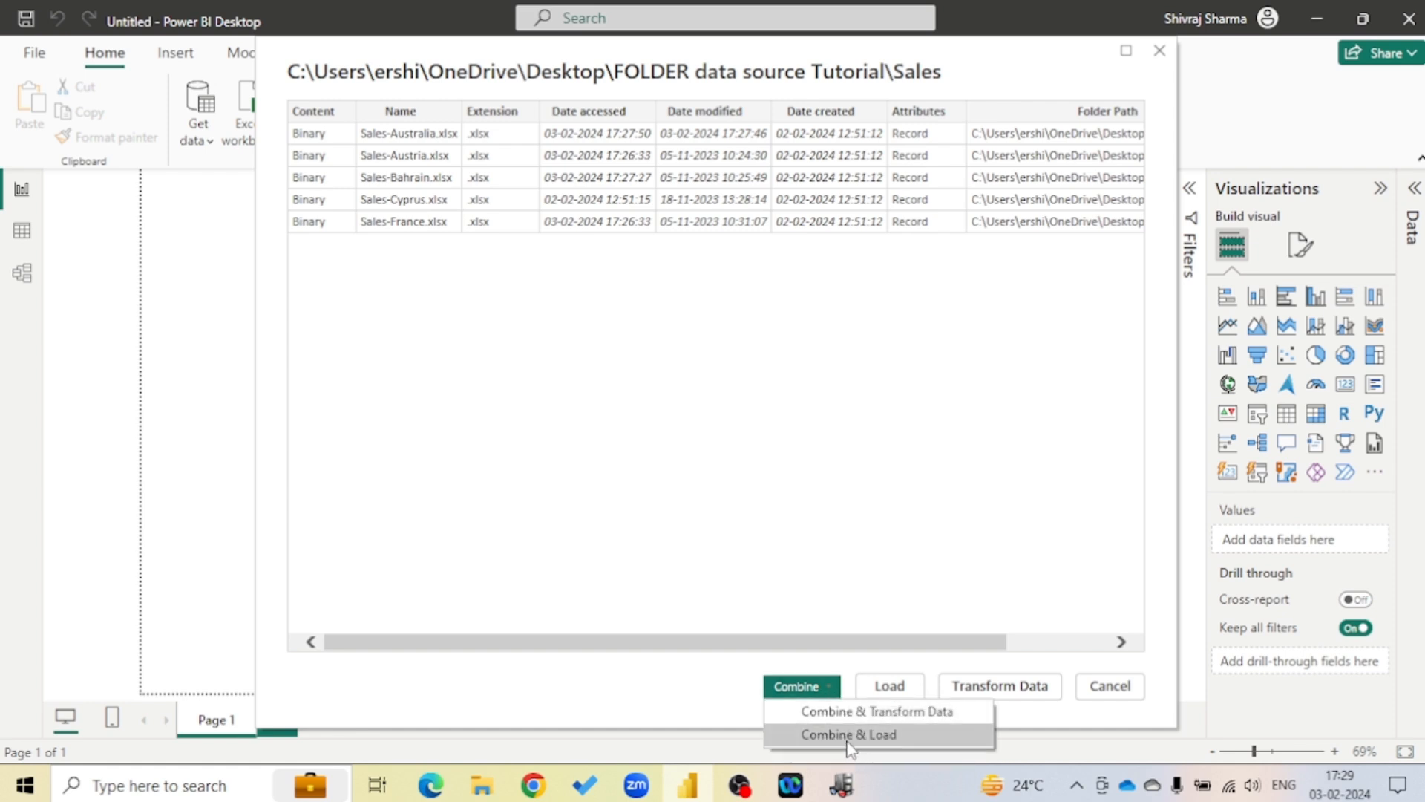
left_click(893, 583)
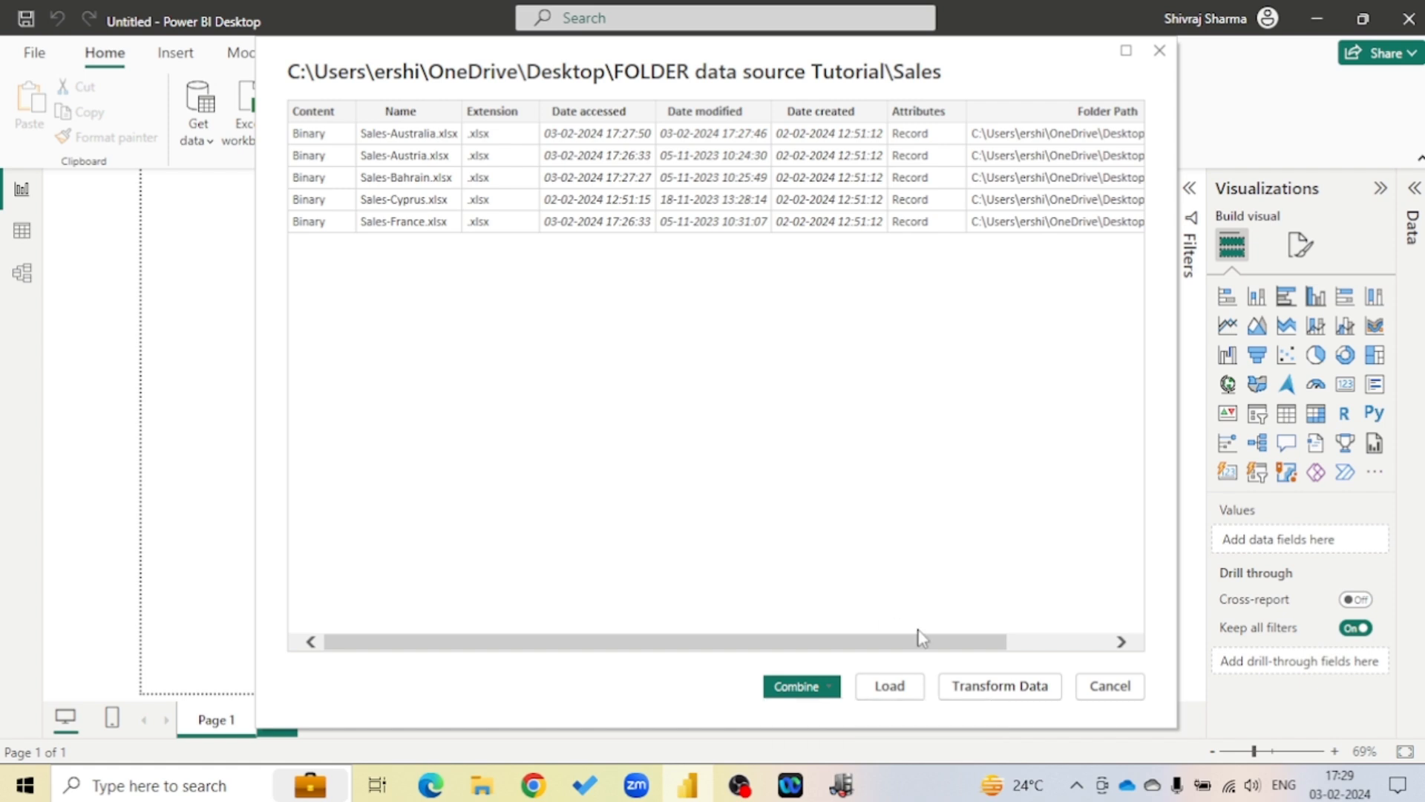
left_click(996, 687)
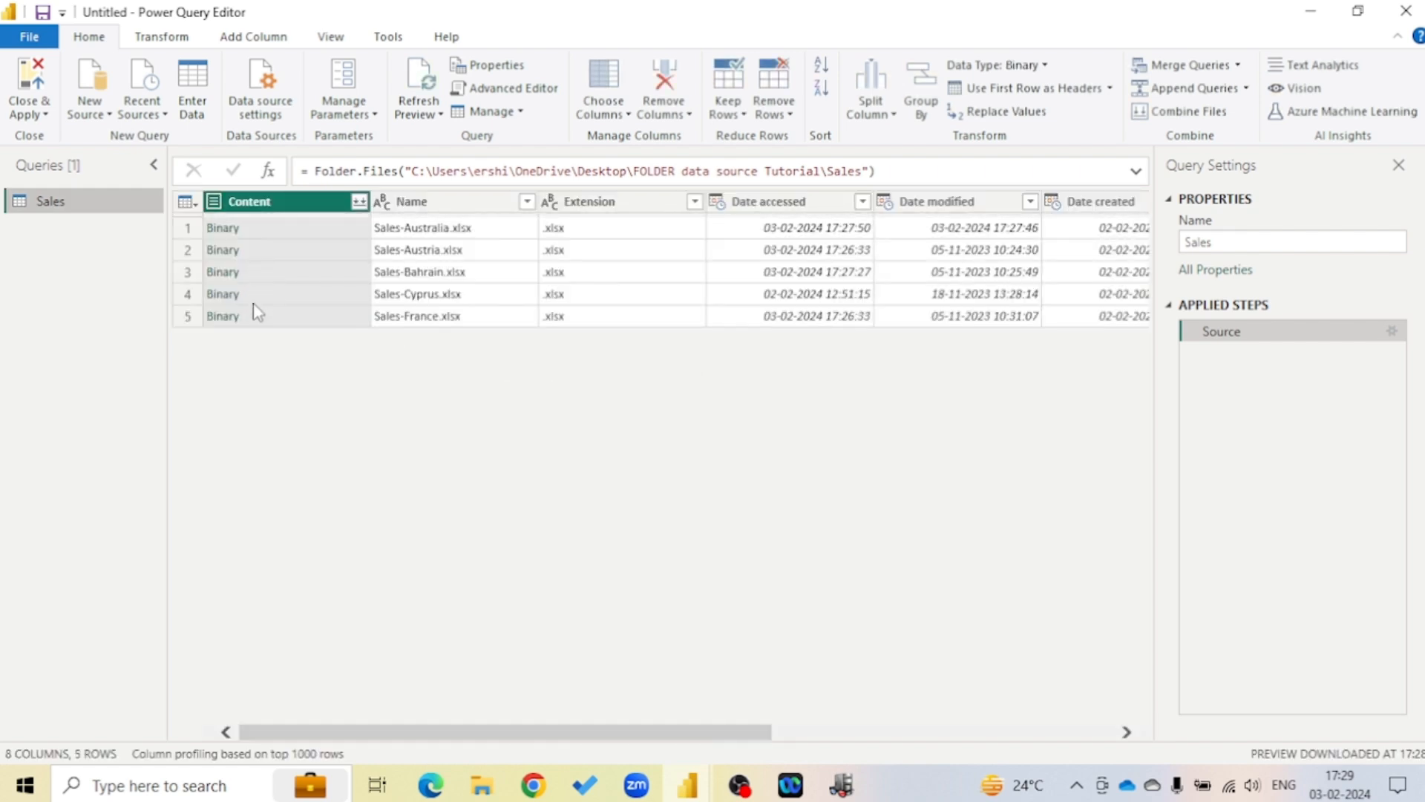
Examine the remaining file columns and the fields available for expanding the Attributes column, without expanding it
left_click_drag(503, 731, 878, 757)
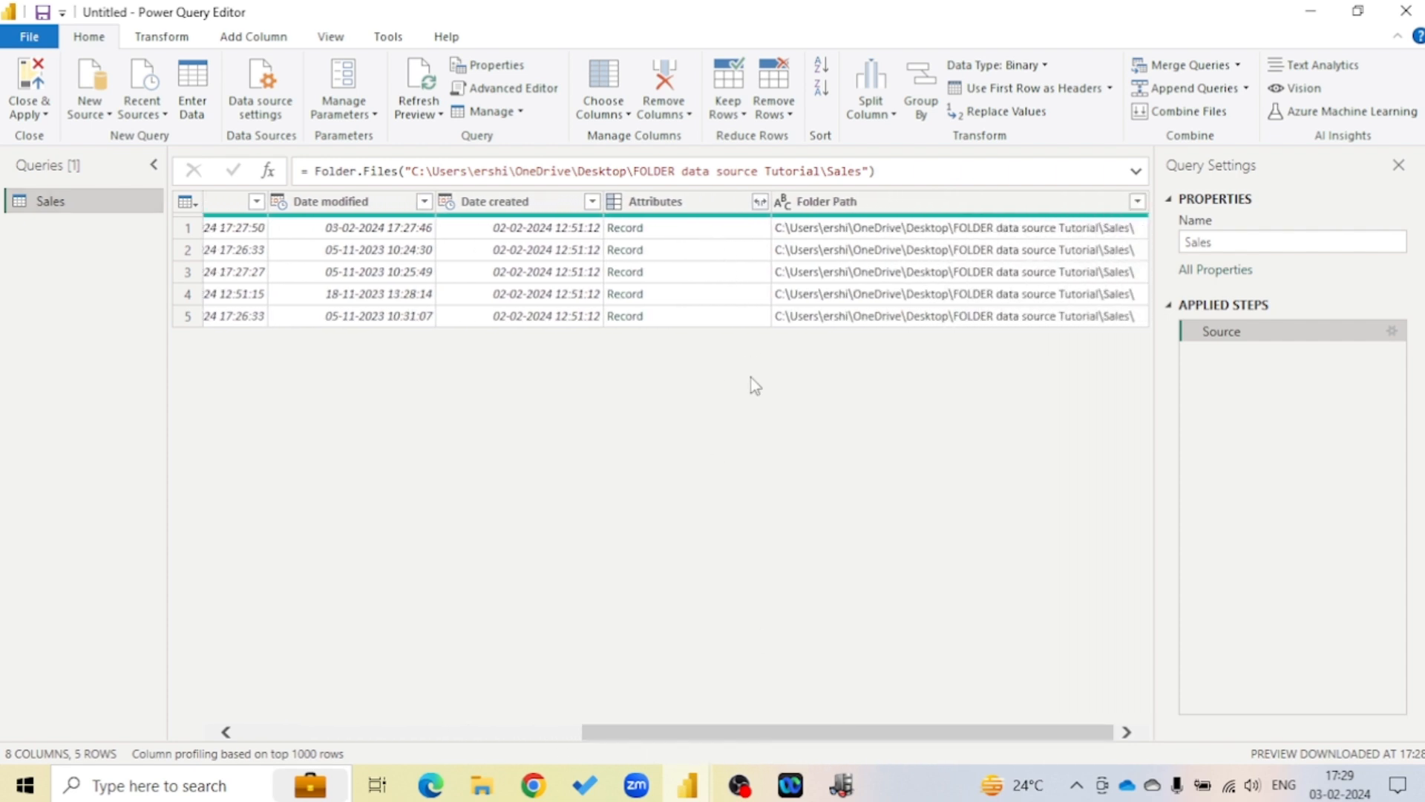
left_click(760, 201)
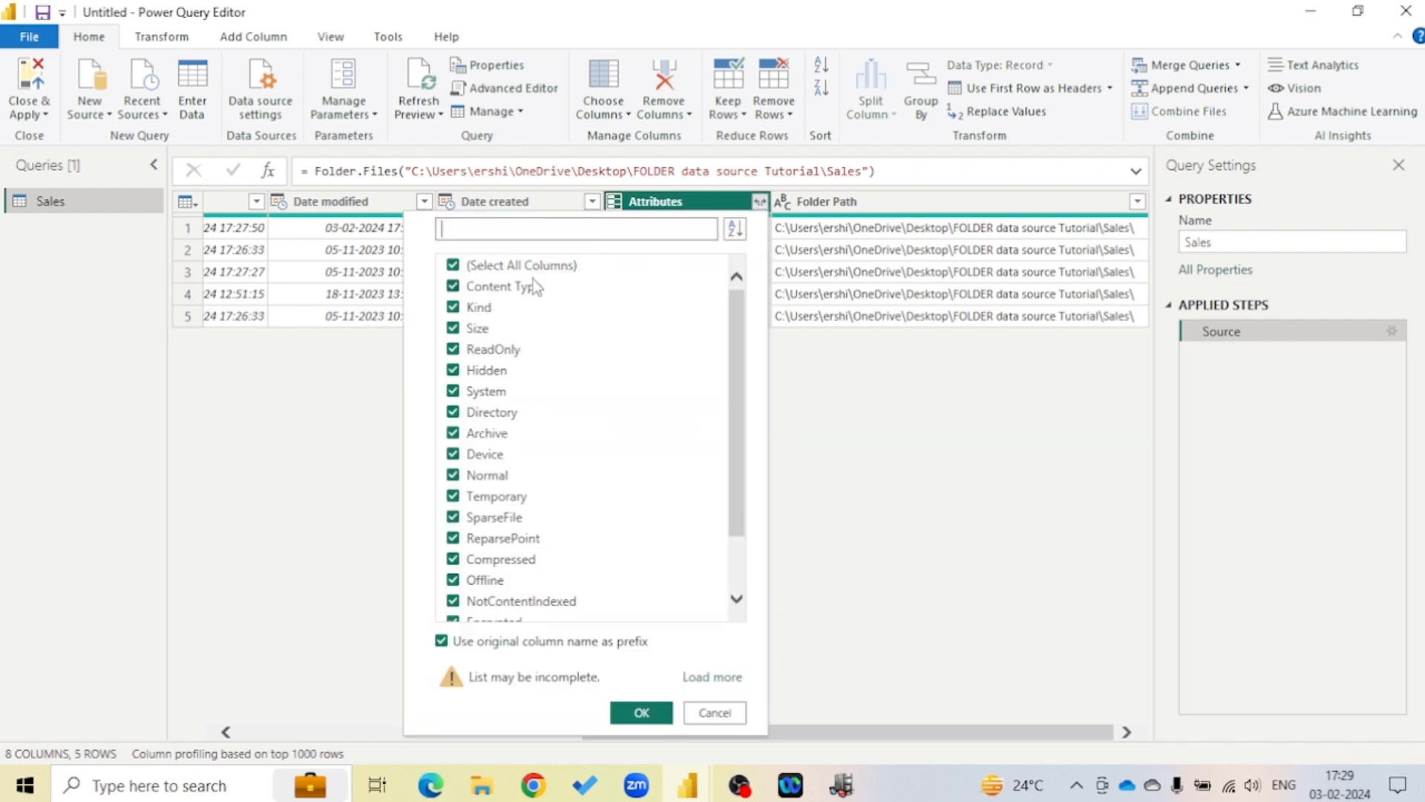
scroll(533, 478, "down", 2)
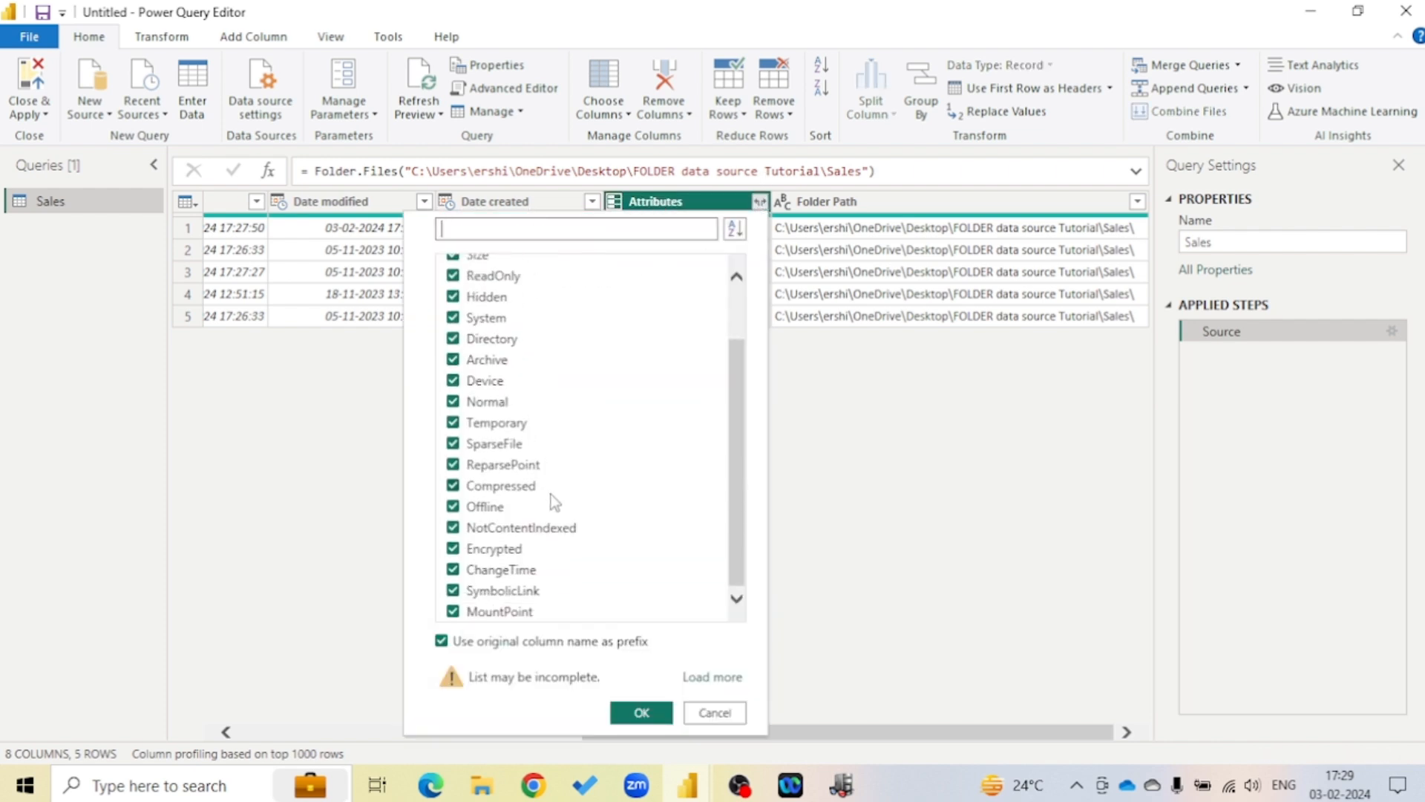
scroll(567, 532, "up", 2)
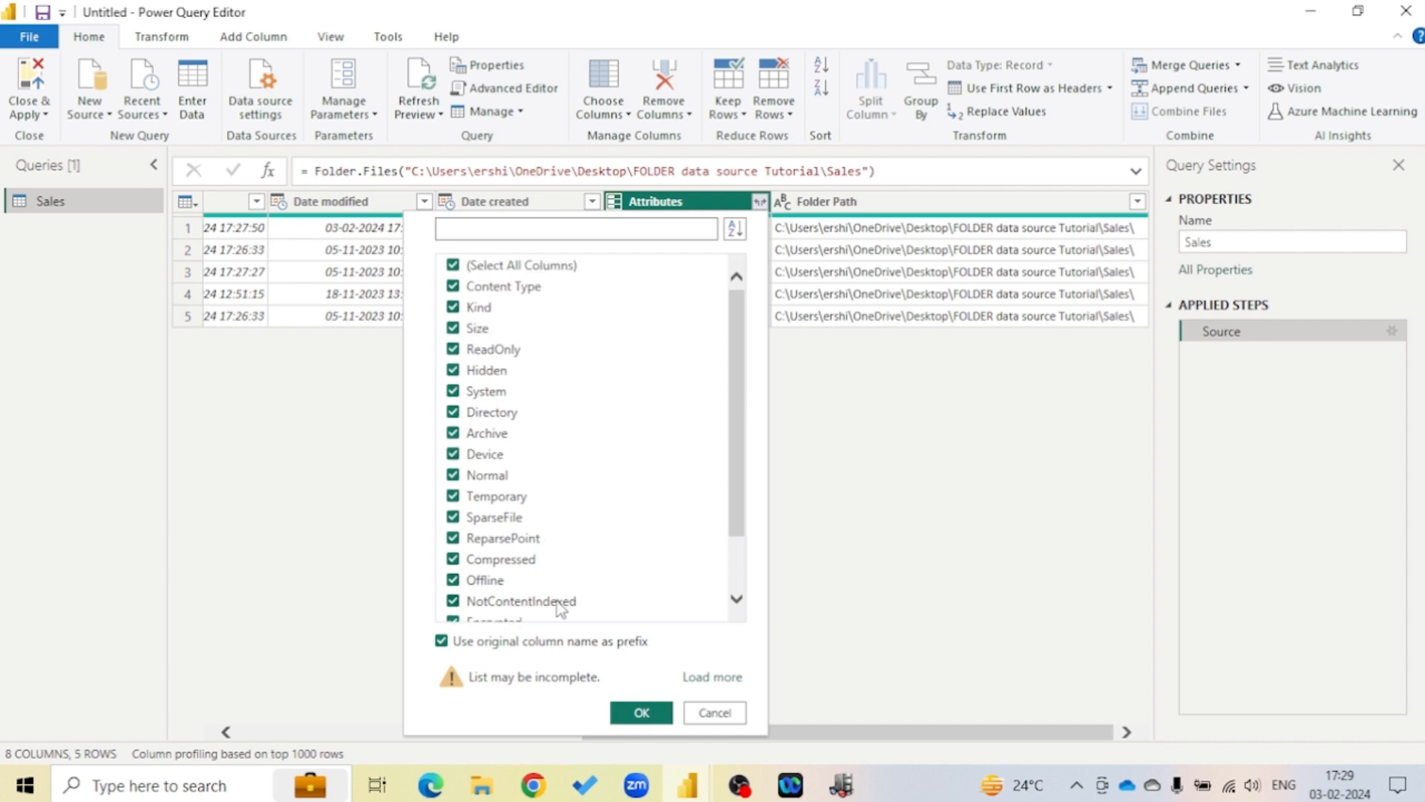
left_click(712, 718)
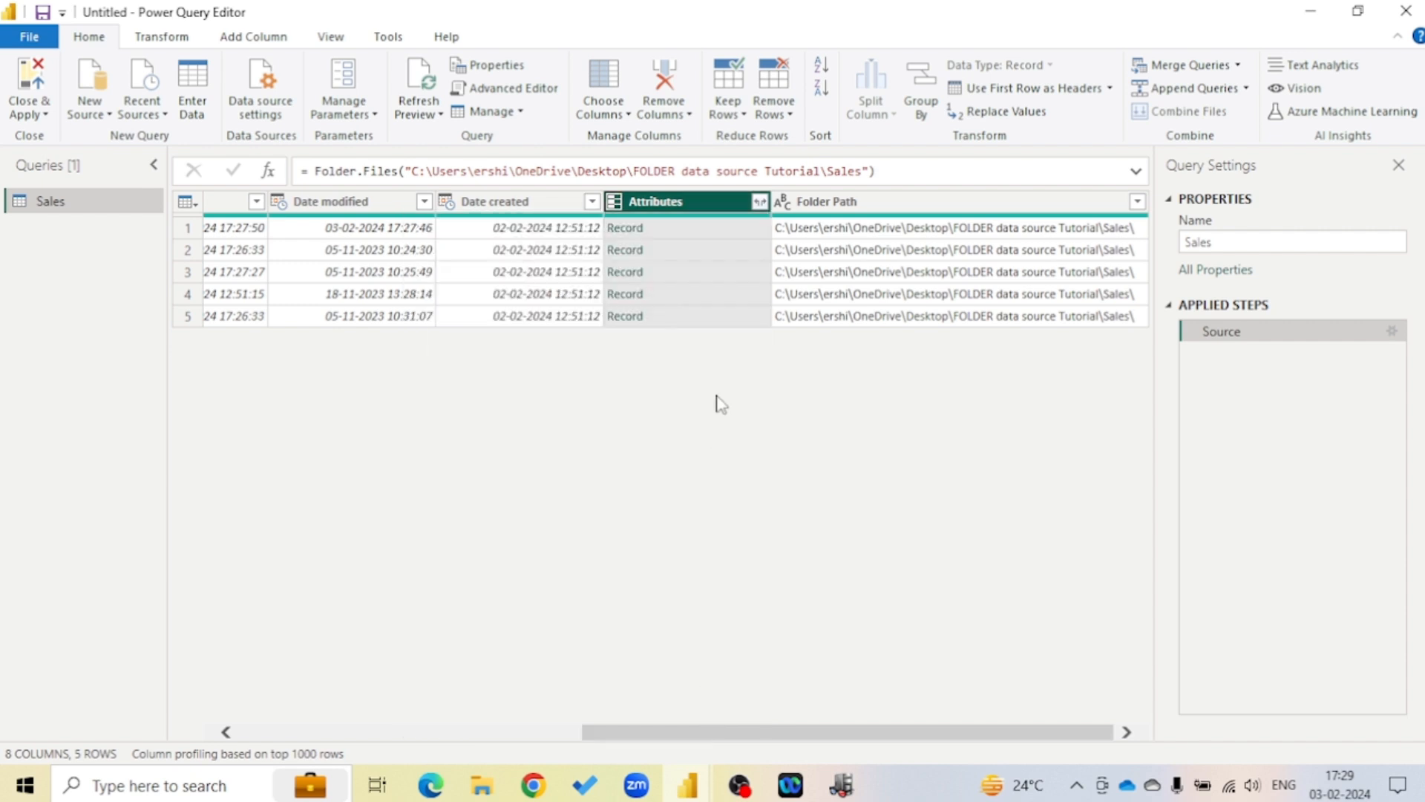
left_click_drag(805, 733, 405, 738)
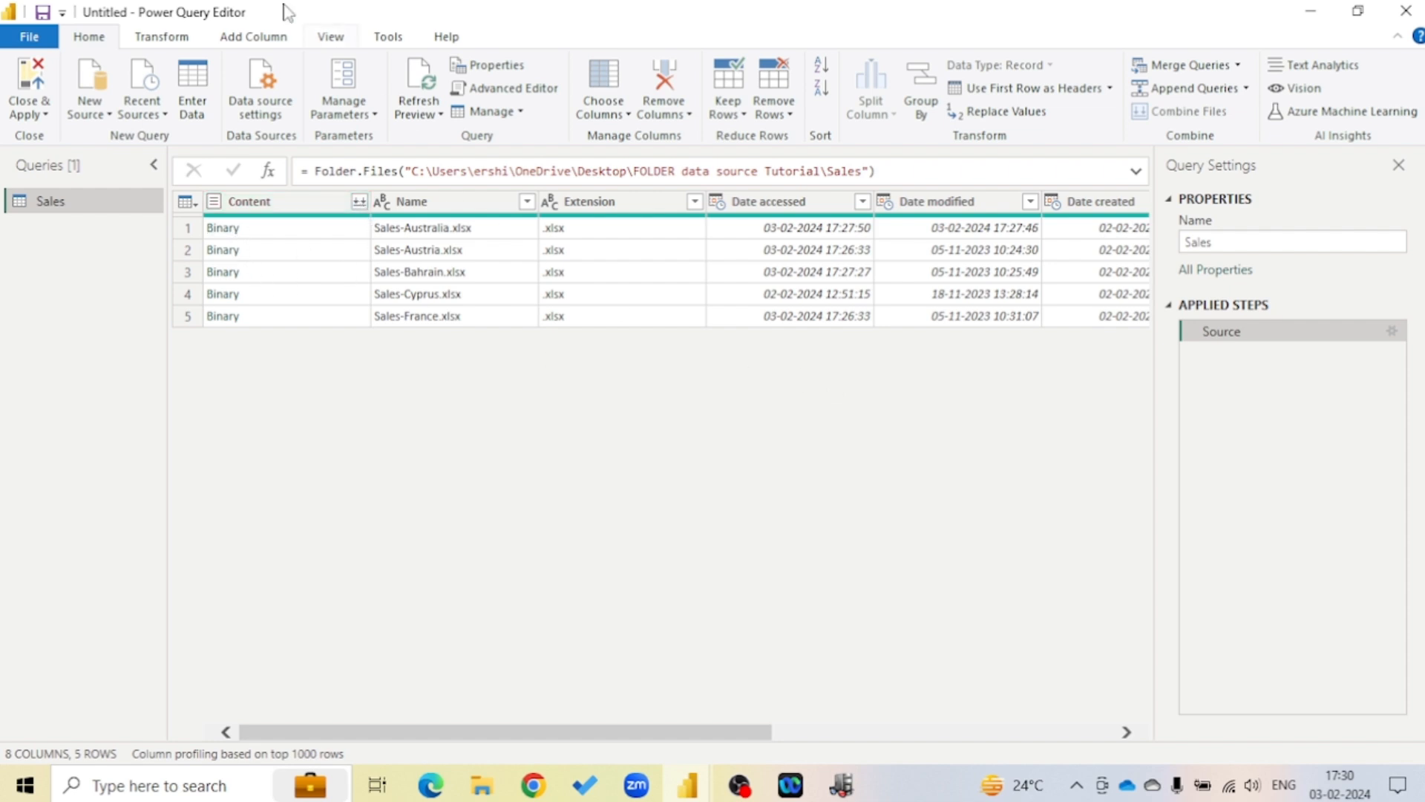
Start a custom column in the Sales query and name it mydata
left_click(255, 41)
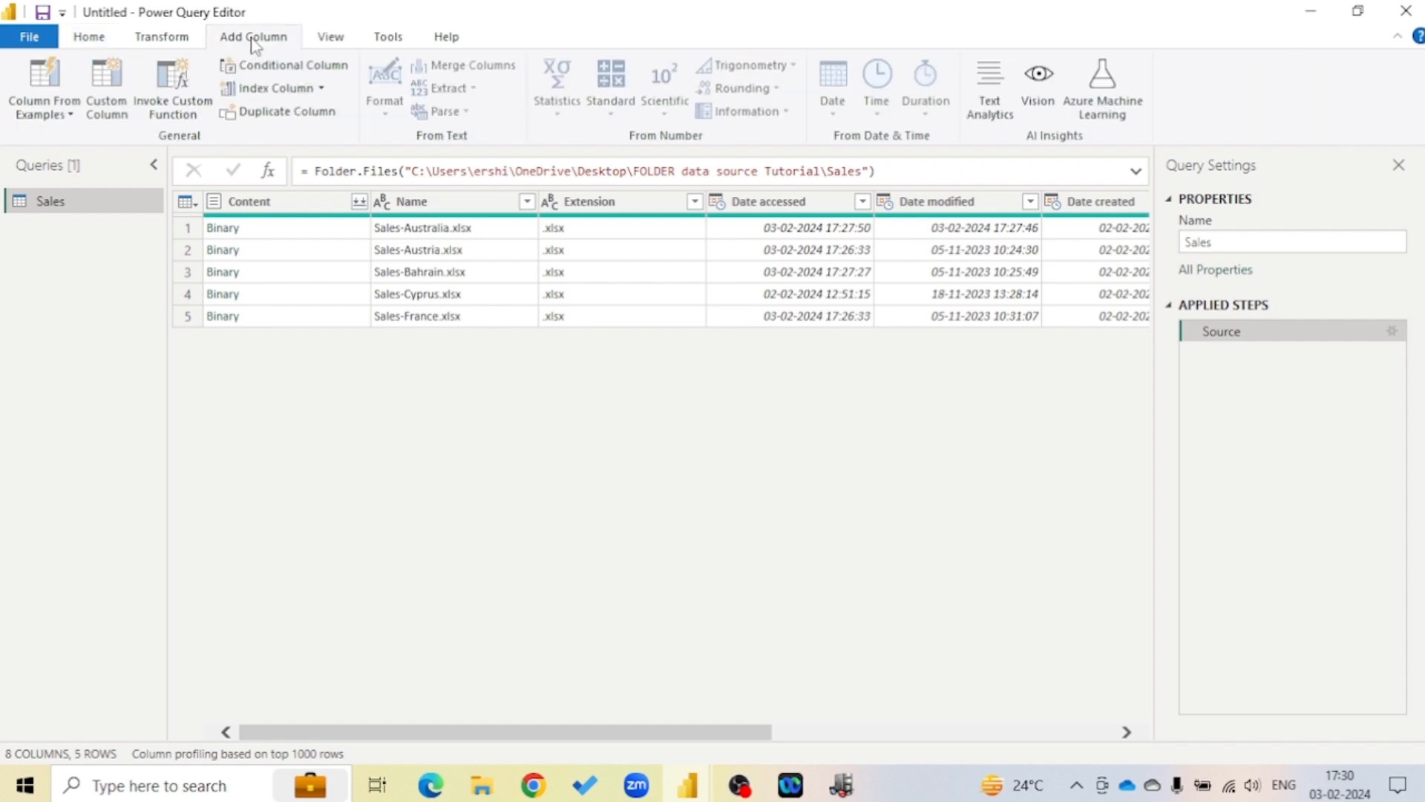
left_click(106, 89)
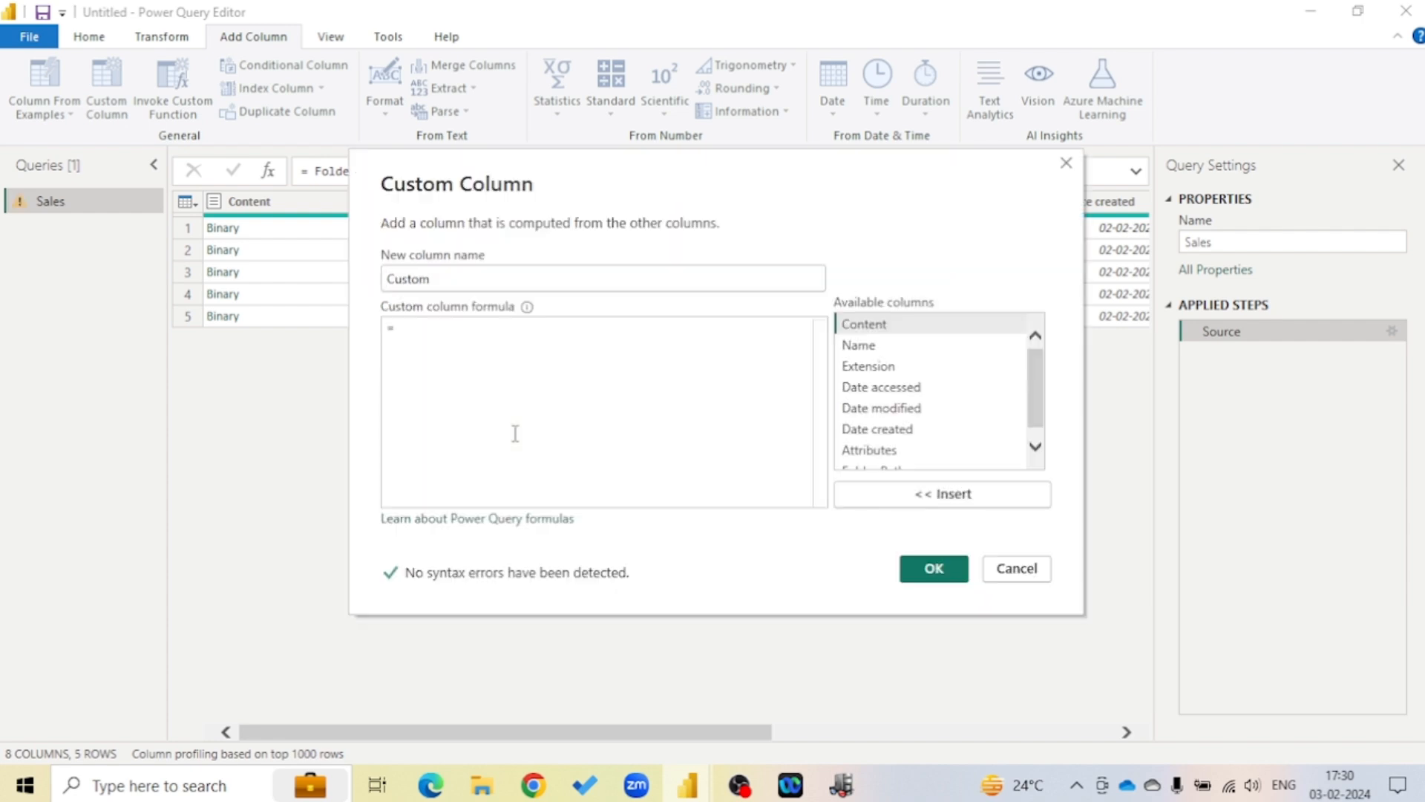
double_click(401, 279)
type("mydata")
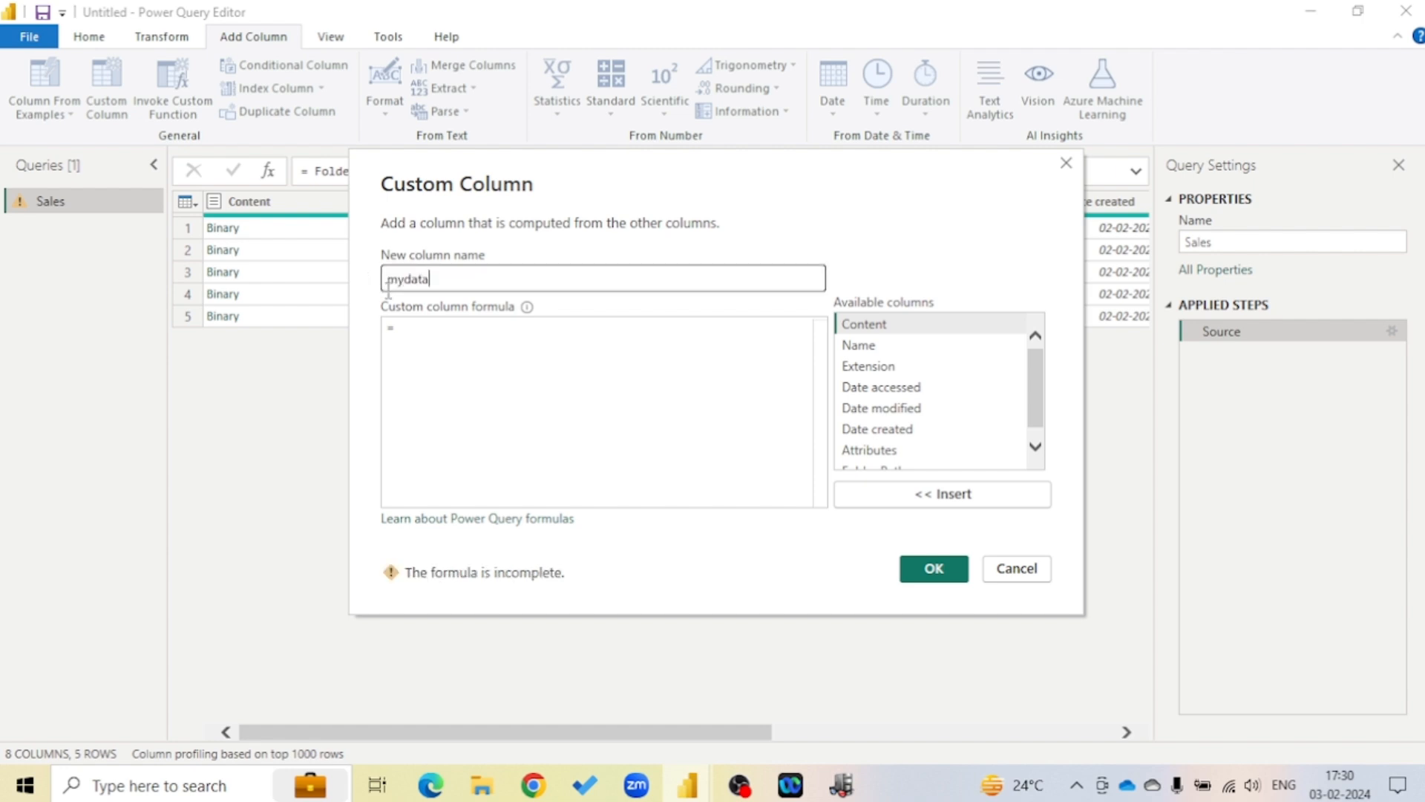
Enter the mydata column's formula as Excel.Workbook([Content])
left_click(424, 329)
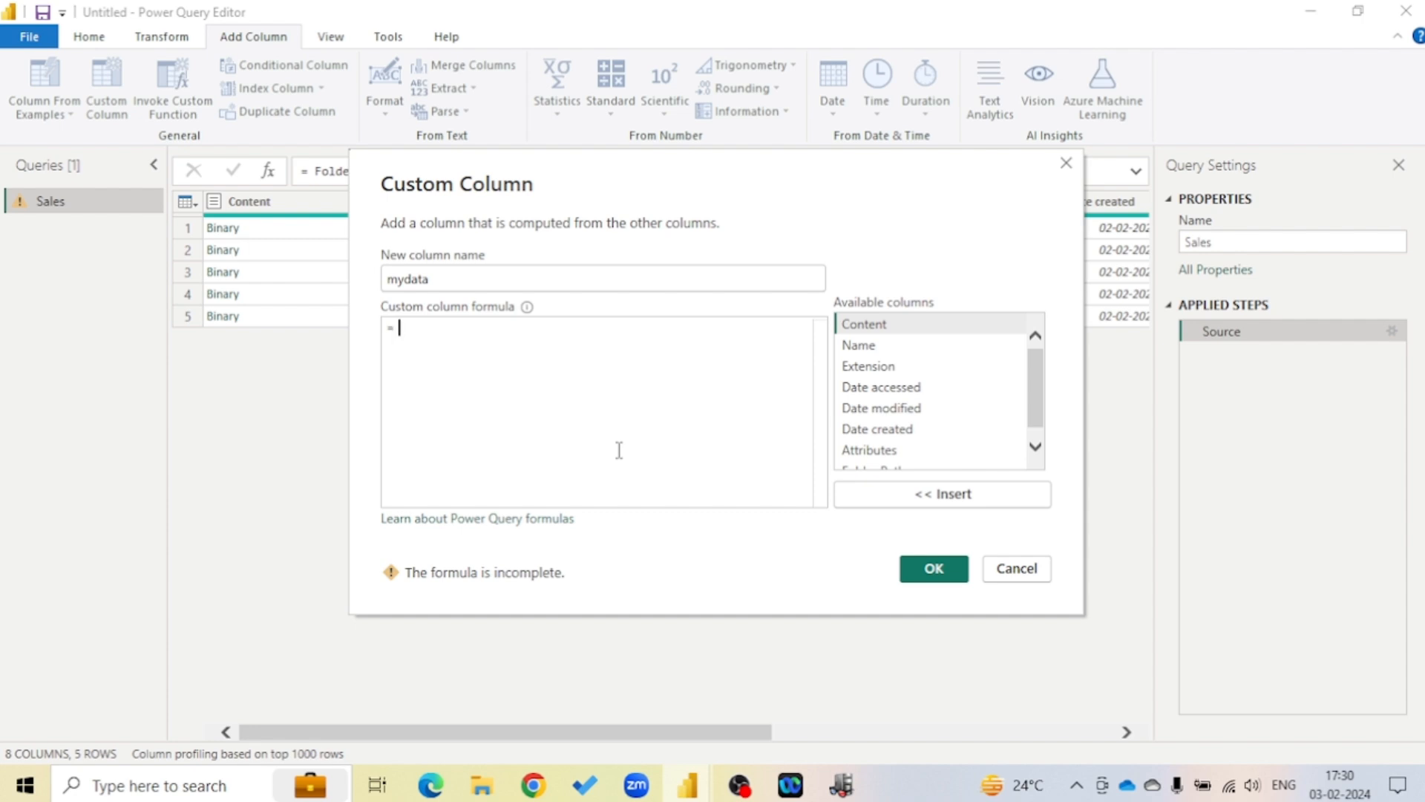
type("e")
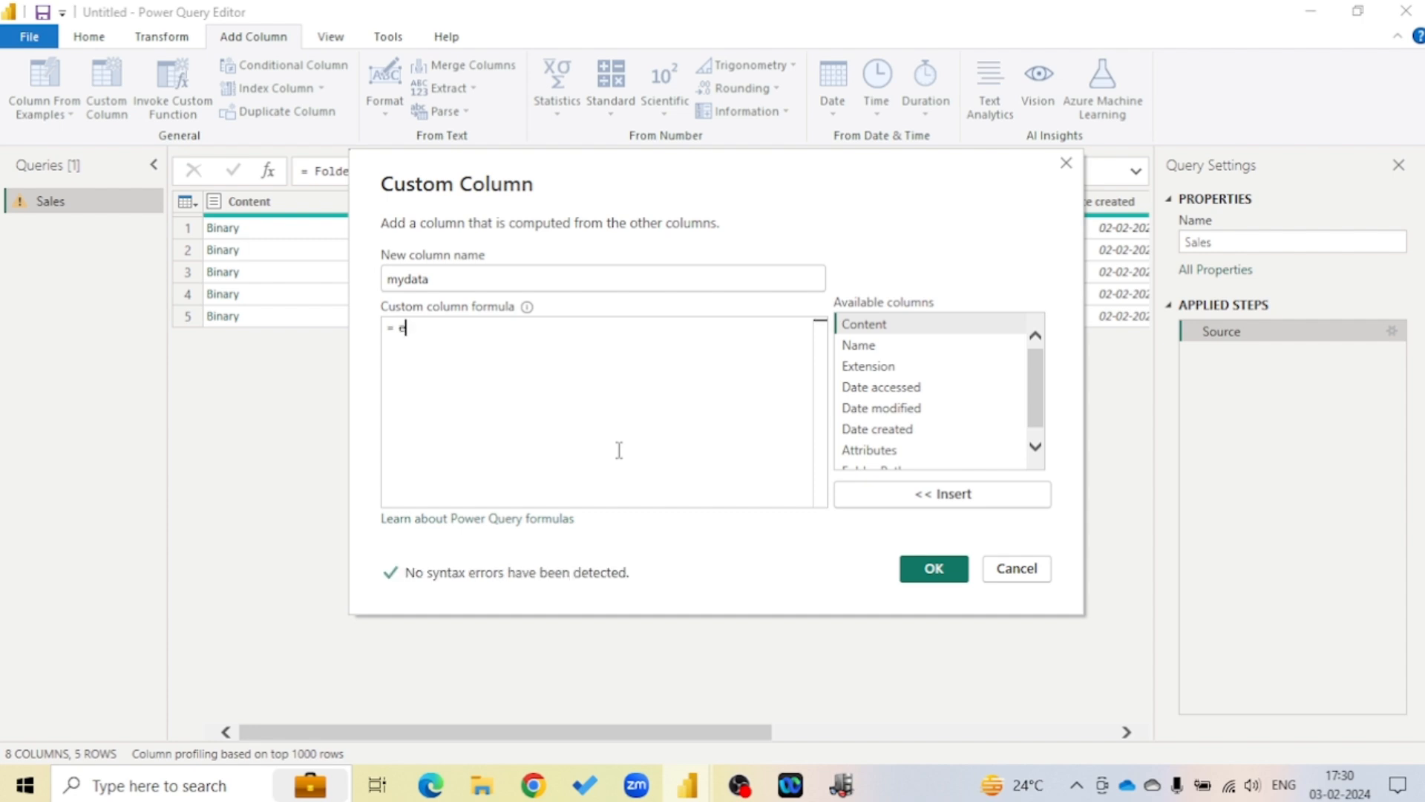
type("xcel")
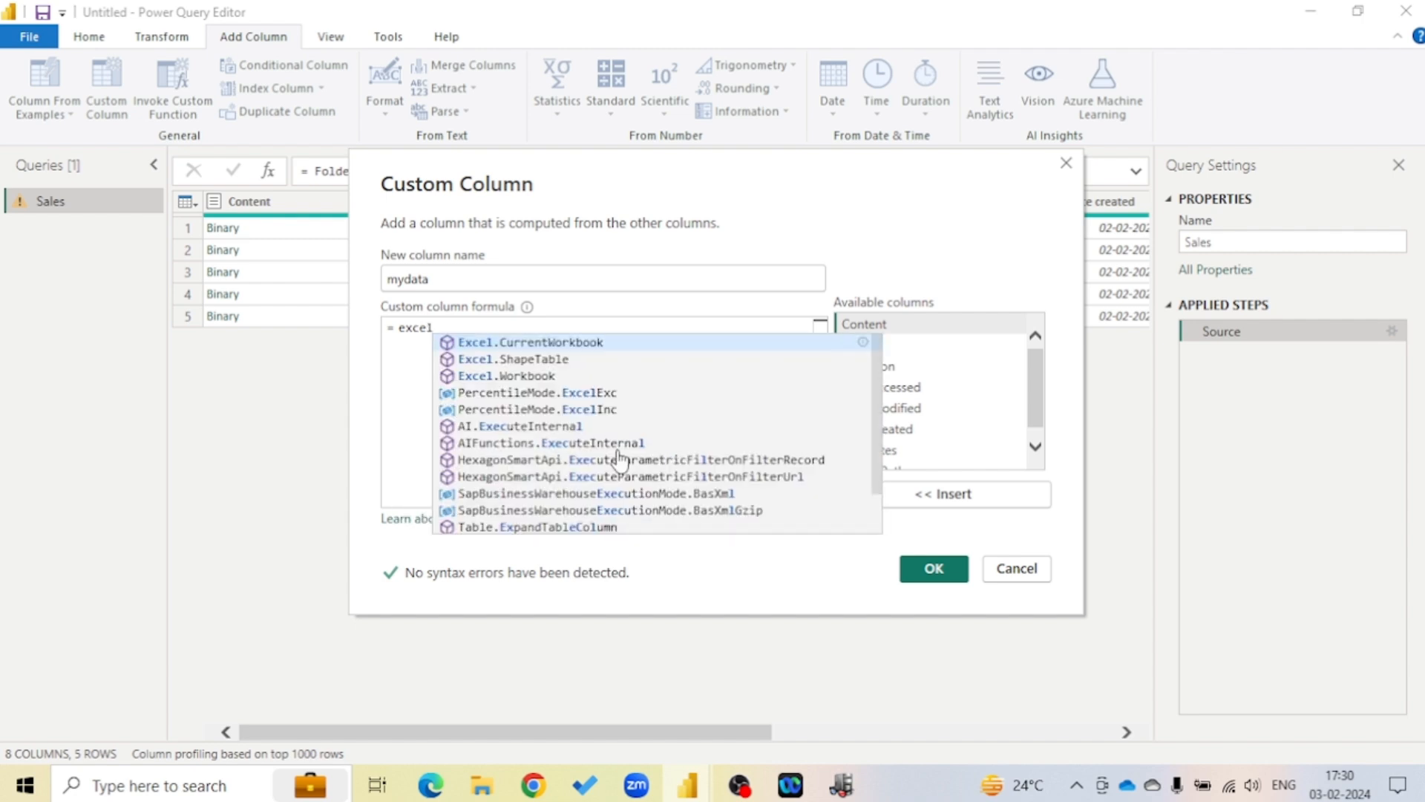
left_click(510, 377)
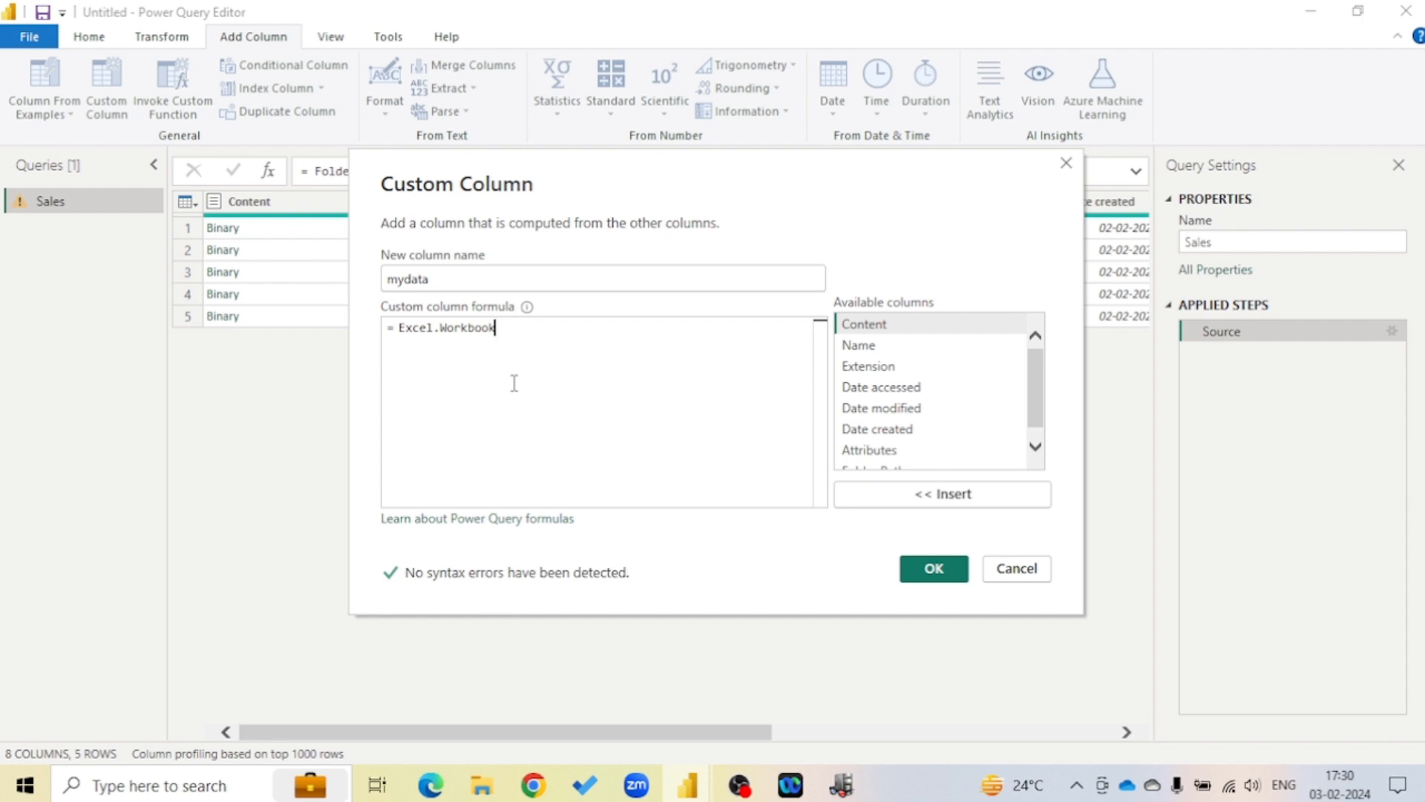
type("(")
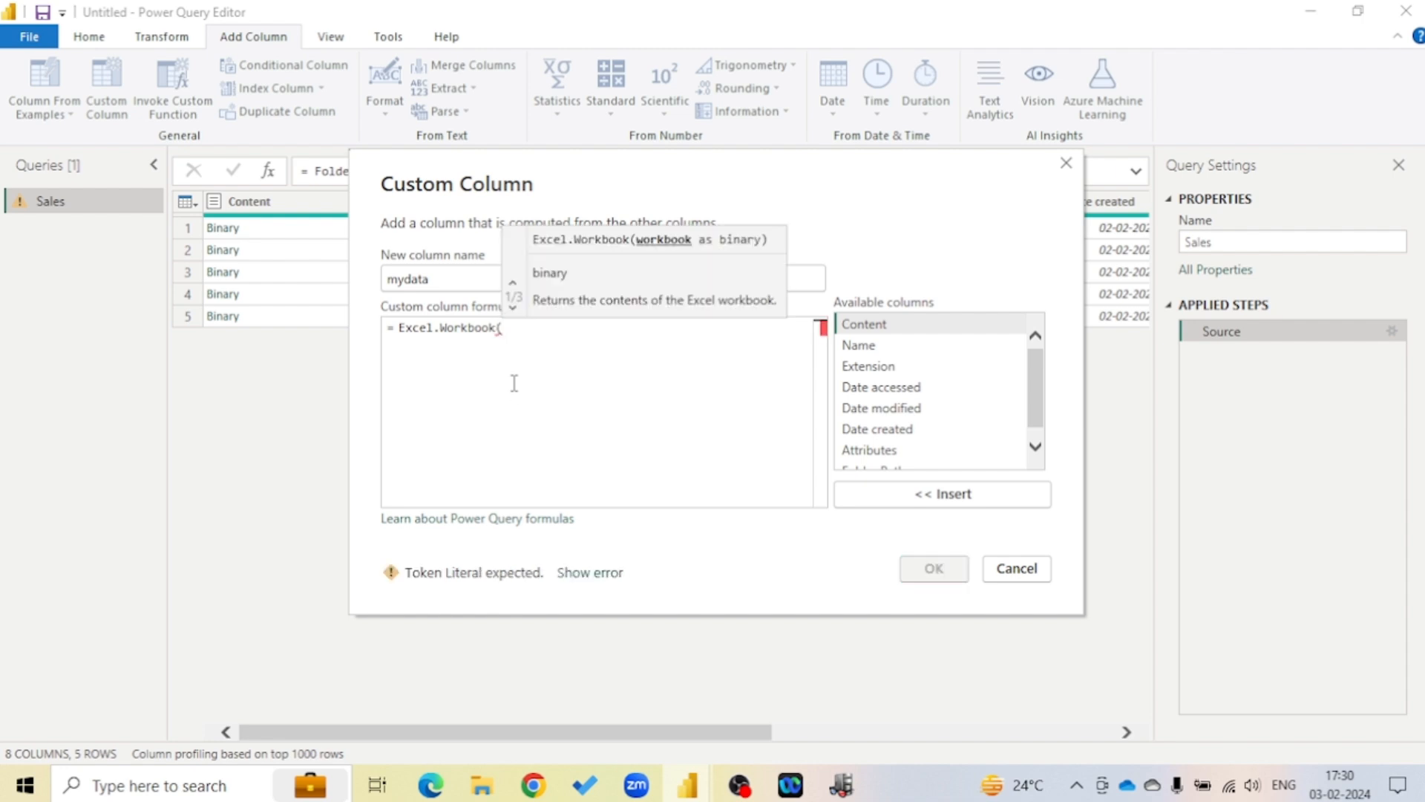
type(")")
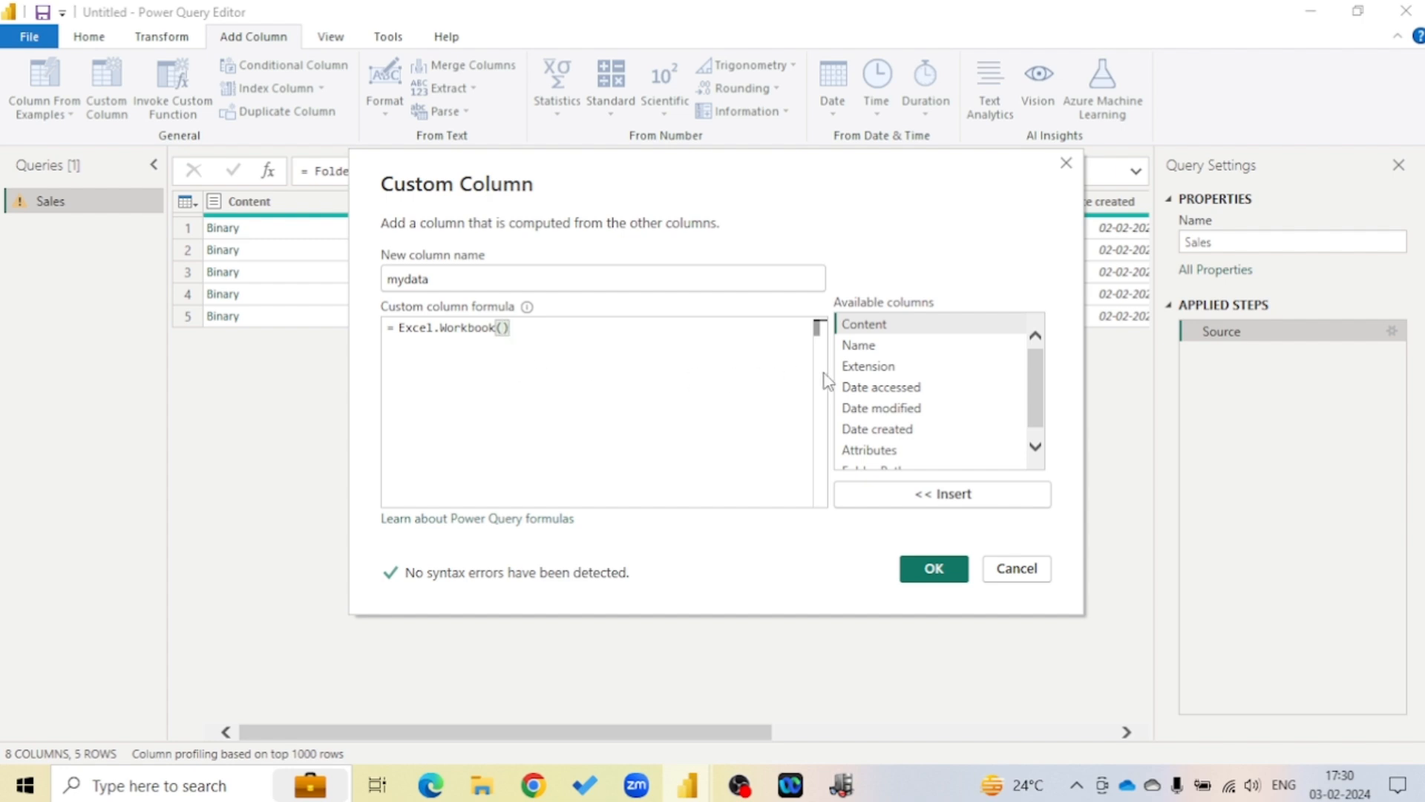
left_click(882, 332)
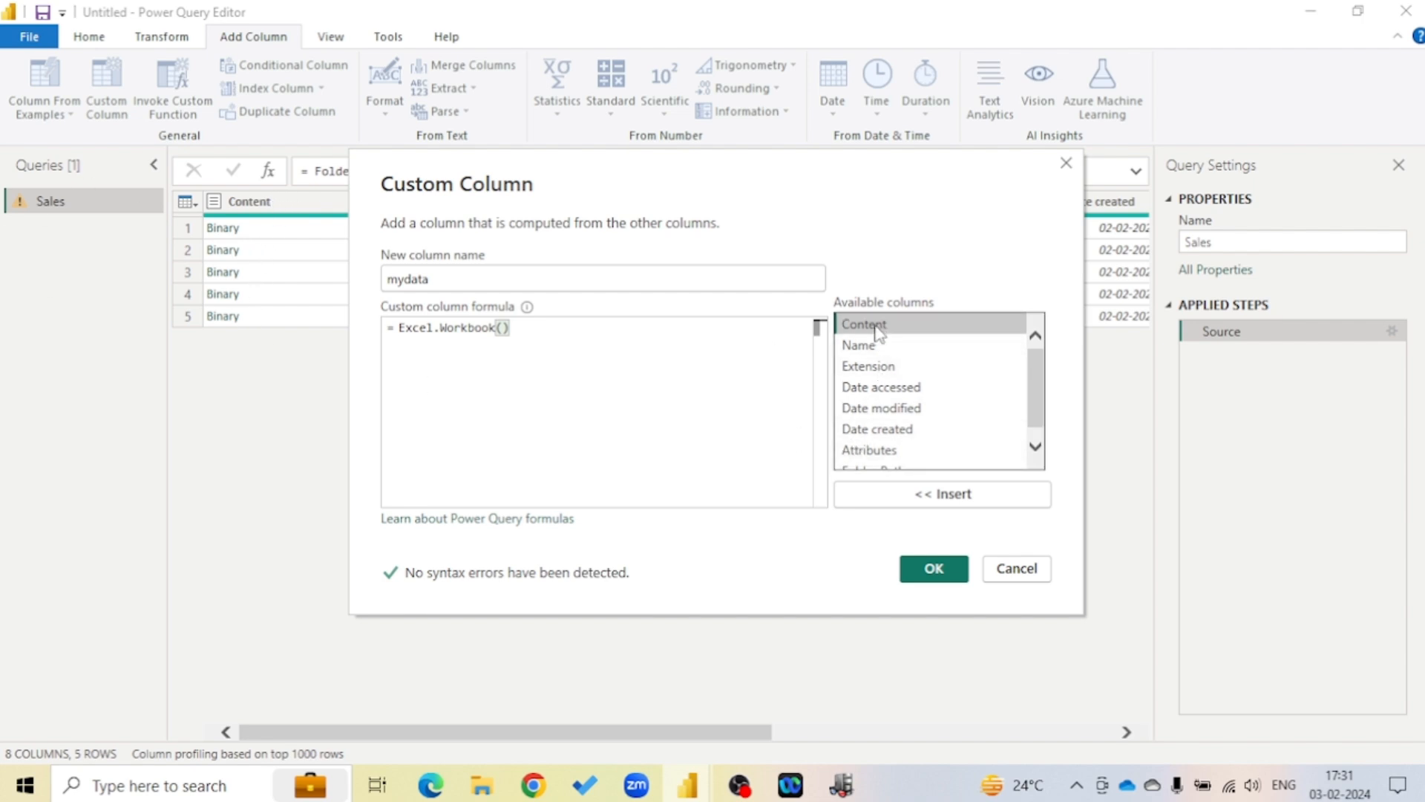
left_click(951, 500)
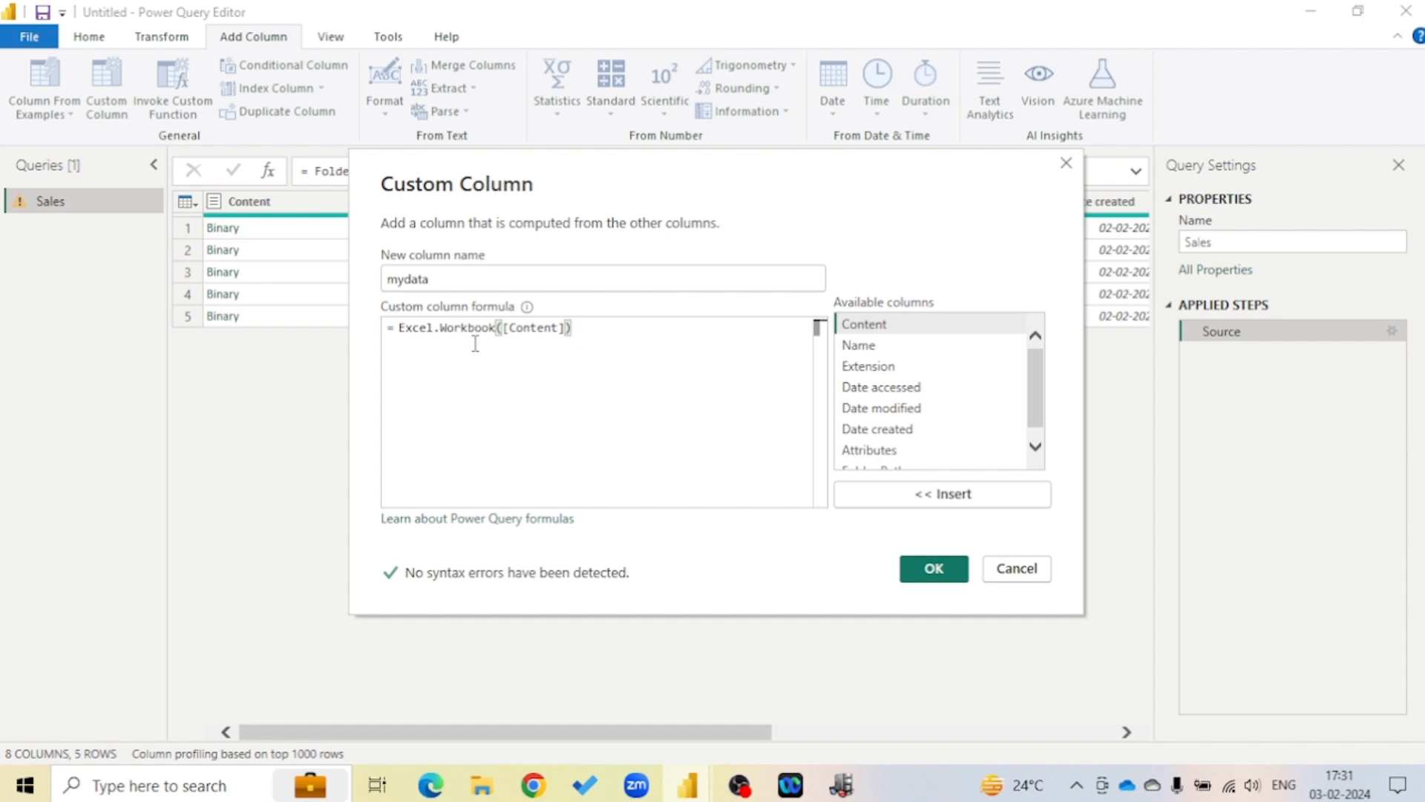
Try Csv.Document in place of Excel.Workbook([Content]) in the mydata column's formula, and clear it again
key("BackSpace")
key("BackSpace")
key("BackSpace")
key("BackSpace")
key("BackSpace")
key("BackSpace")
key("BackSpace")
key("BackSpace")
key("BackSpace")
key("BackSpace")
key("BackSpace")
key("BackSpace")
key("BackSpace")
key("BackSpace")
key("BackSpace")
key("BackSpace")
key("BackSpace")
key("BackSpace")
key("BackSpace")
key("BackSpace")
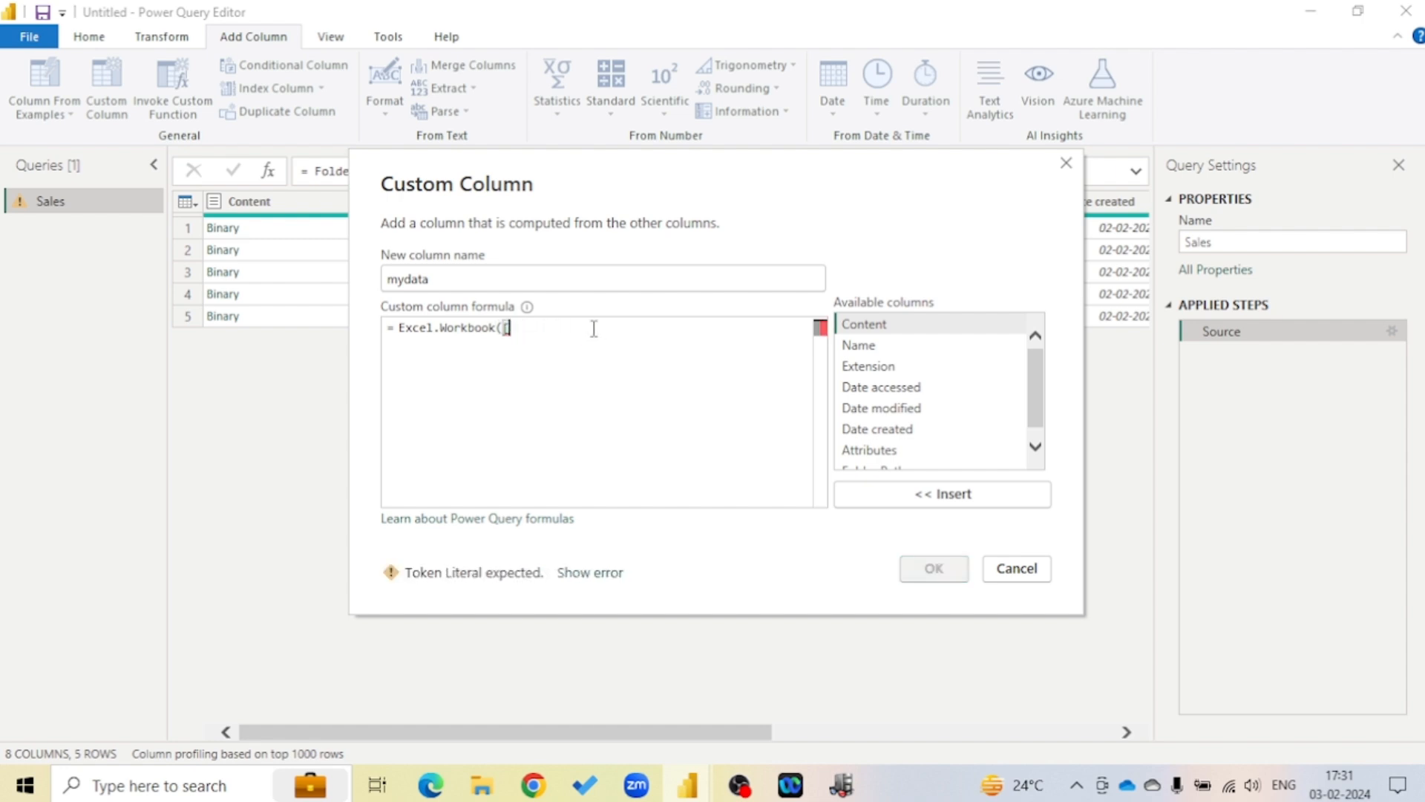
key("BackSpace")
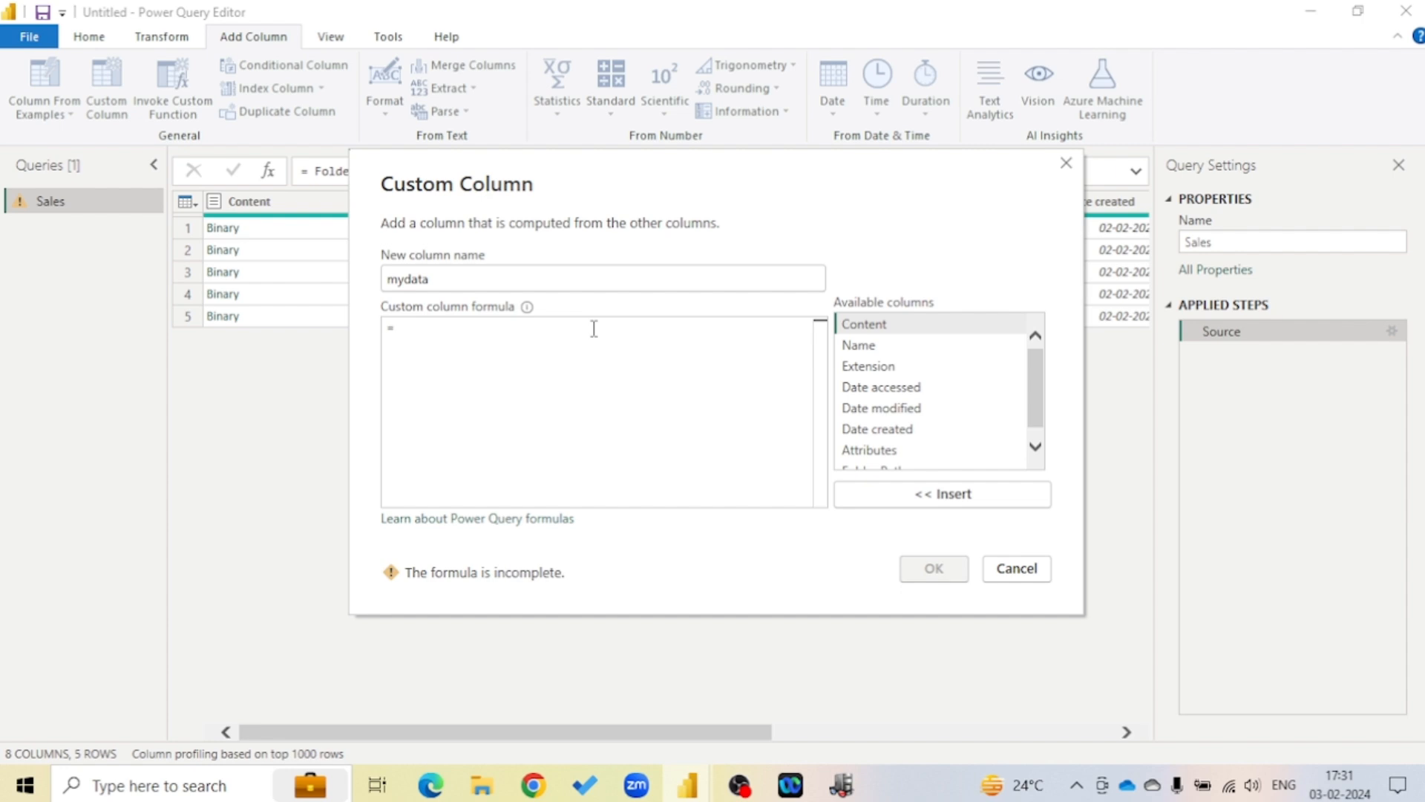
type("csv")
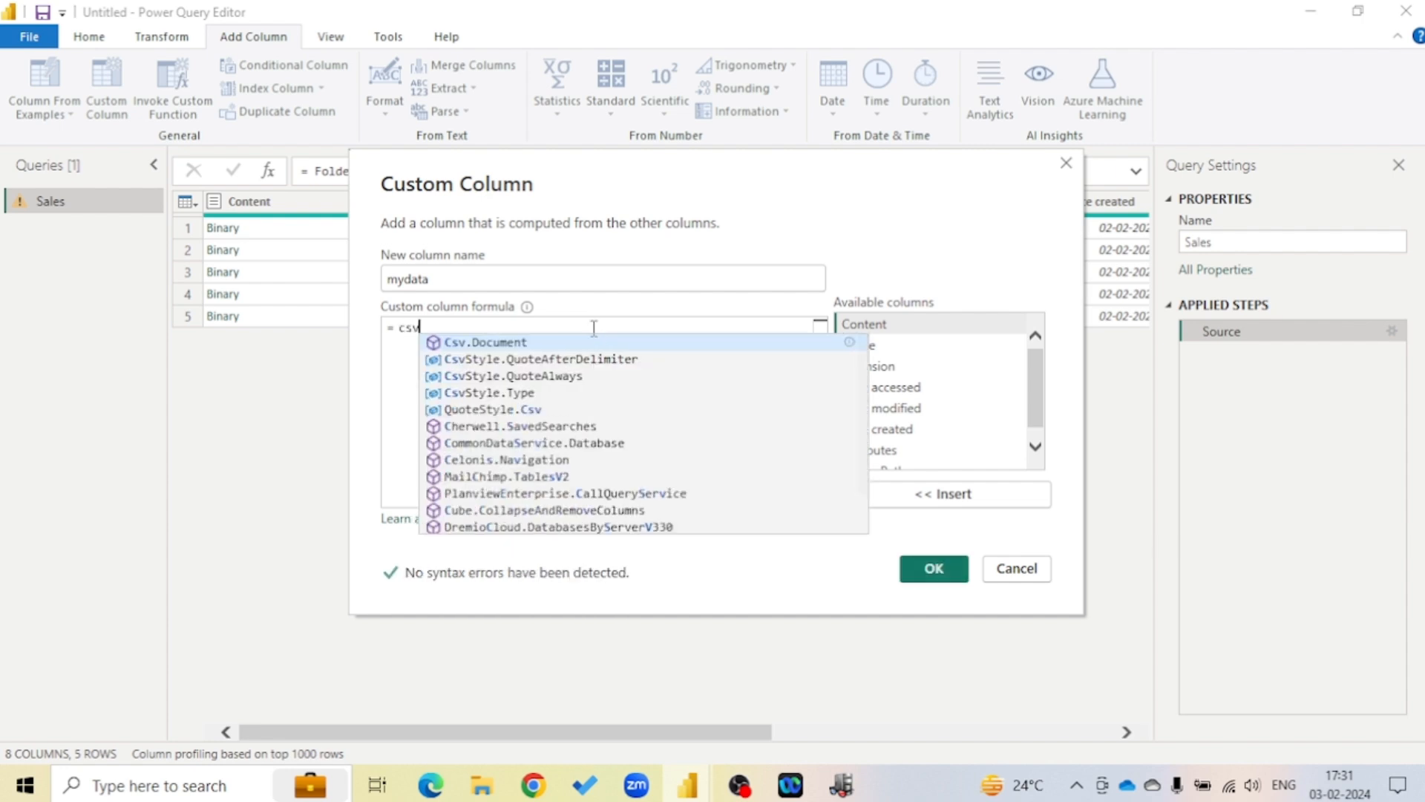
left_click(505, 343)
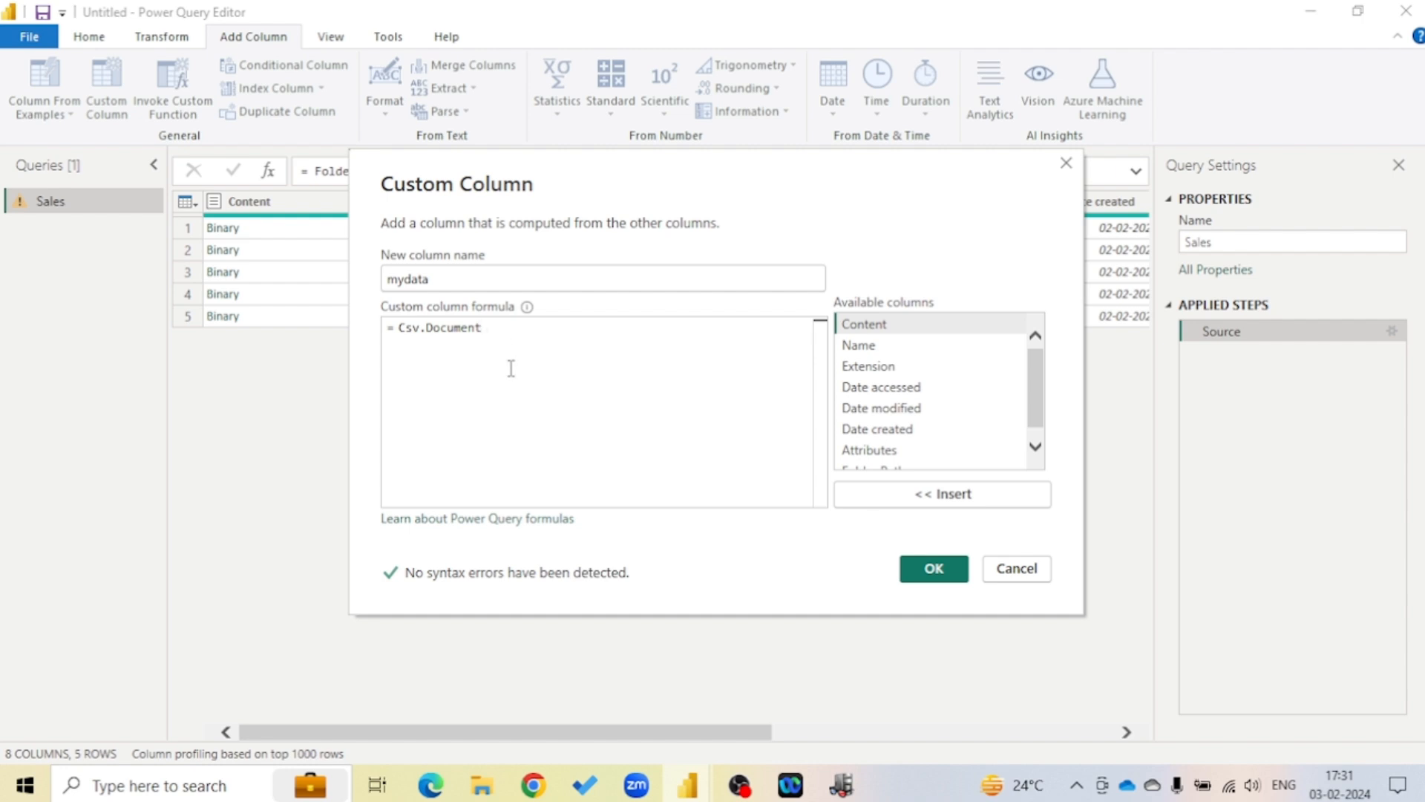
key("ctrl+BackSpace")
key("ctrl+BackSpace")
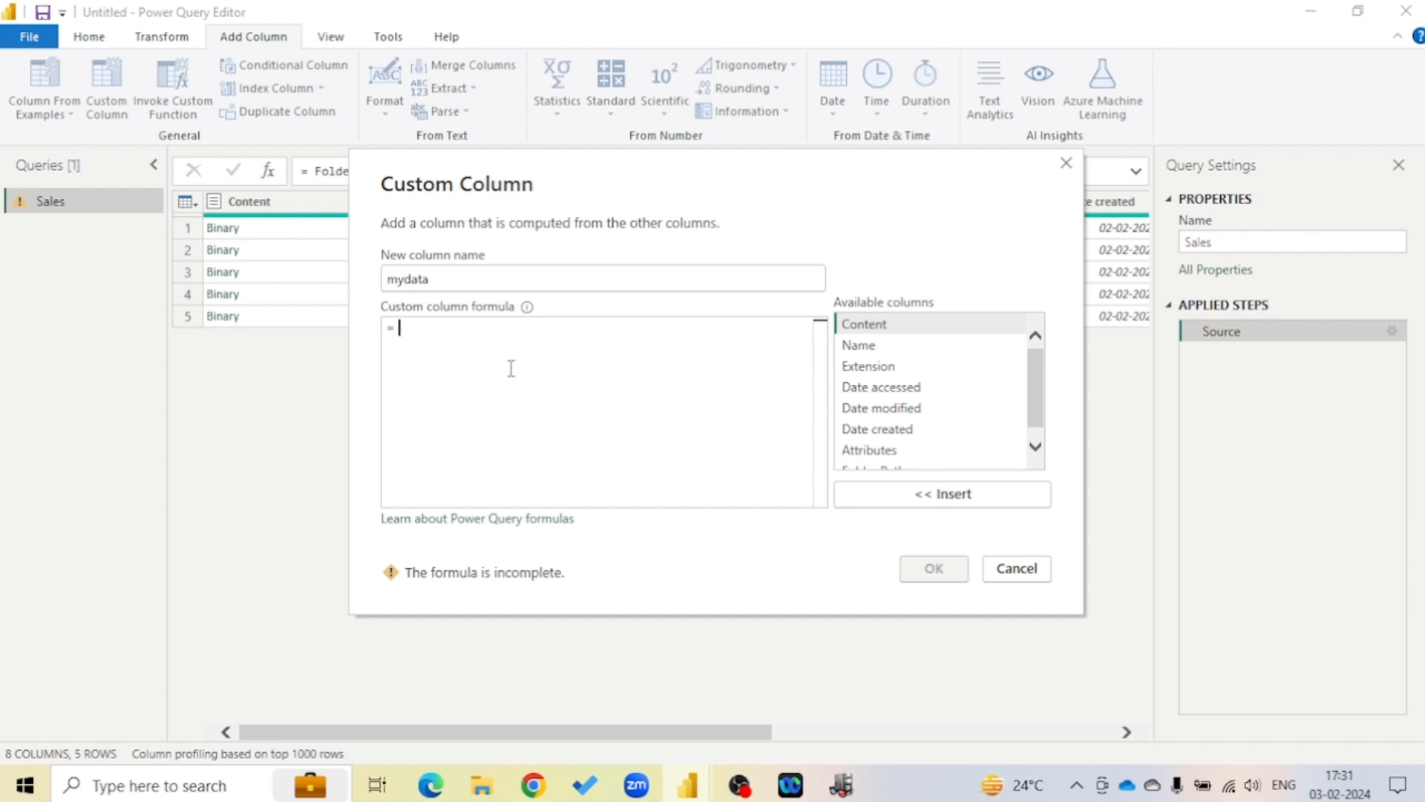
Set the mydata formula to Excel.Workbook([Content]) and add the custom column to the Sales query
type("exce")
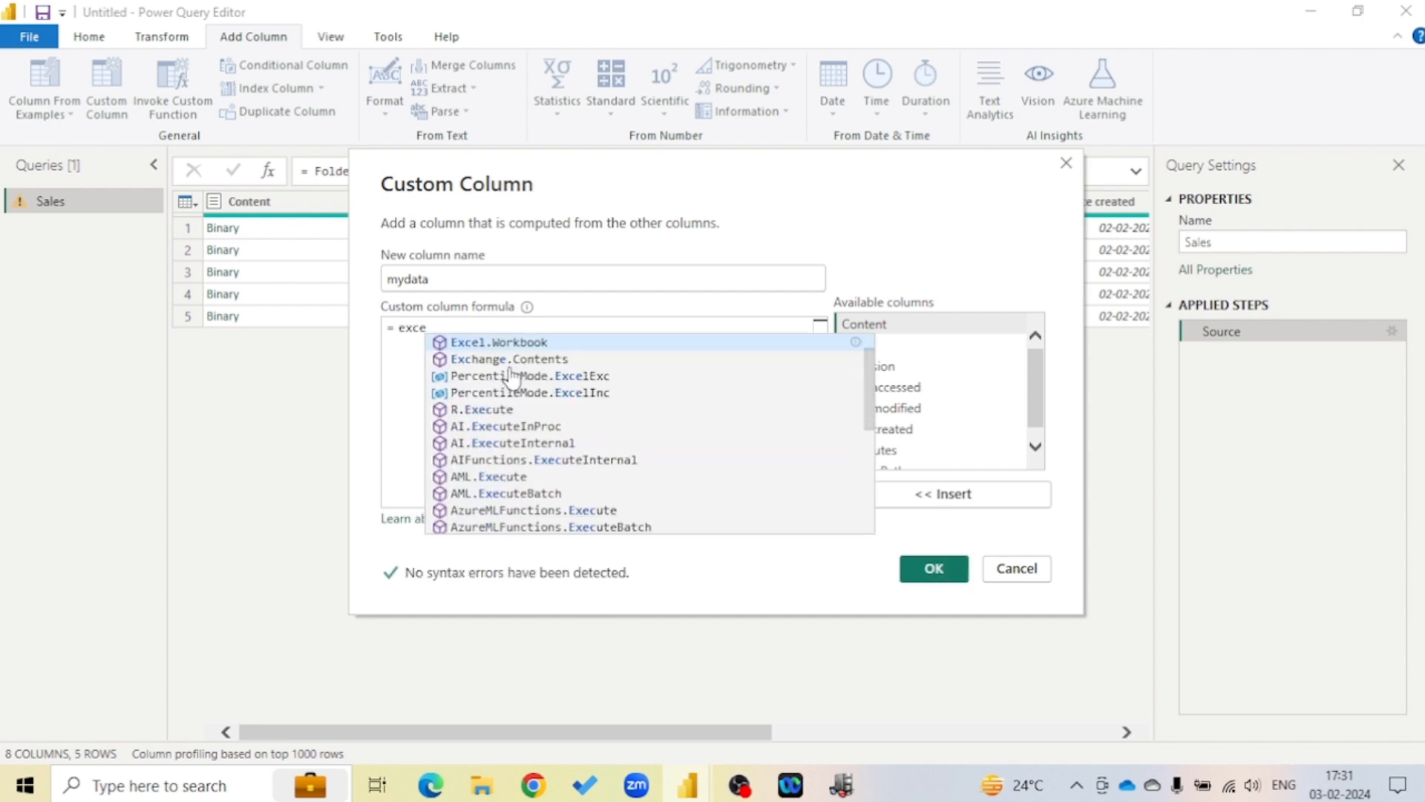
left_click(510, 343)
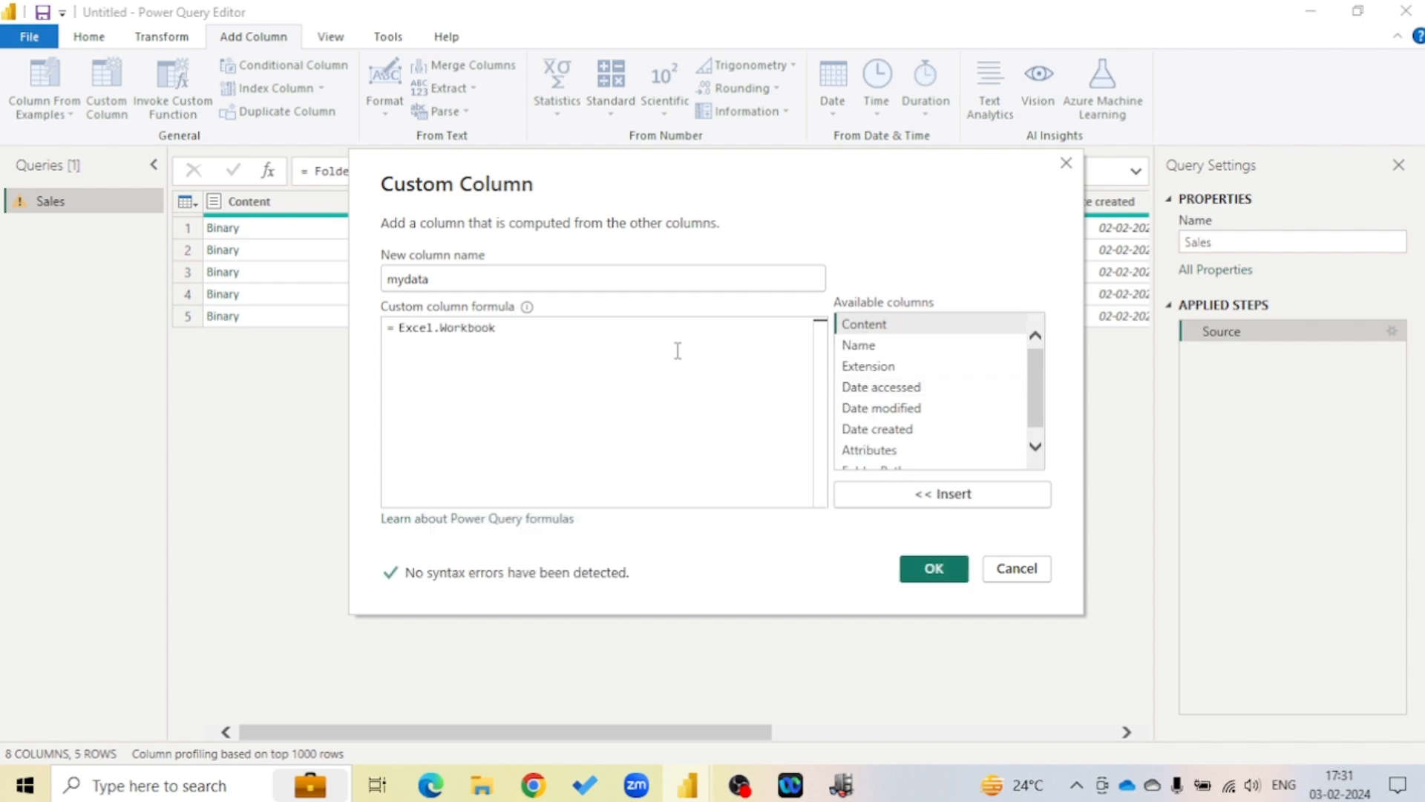
type("(")
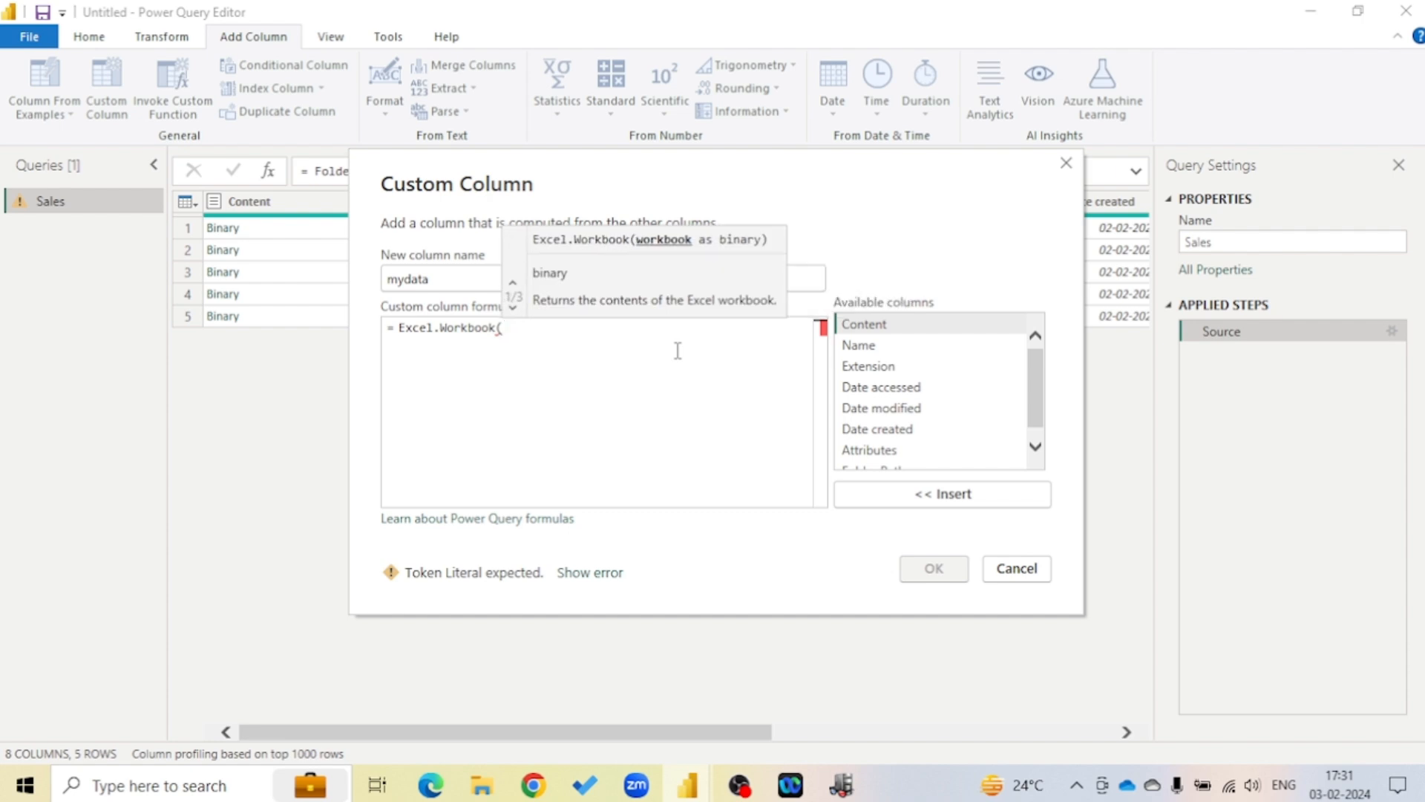
type(")")
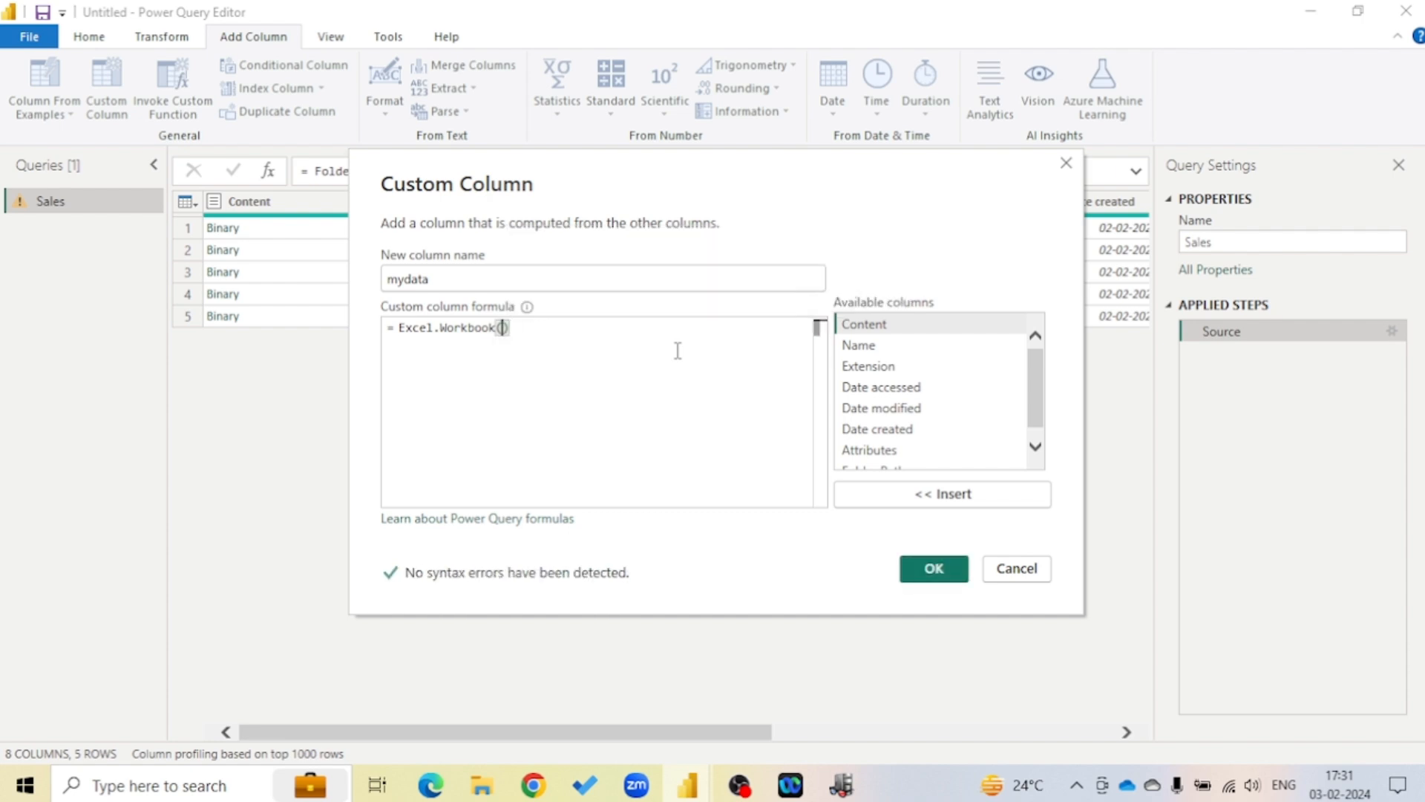
left_click(863, 326)
left_click(941, 495)
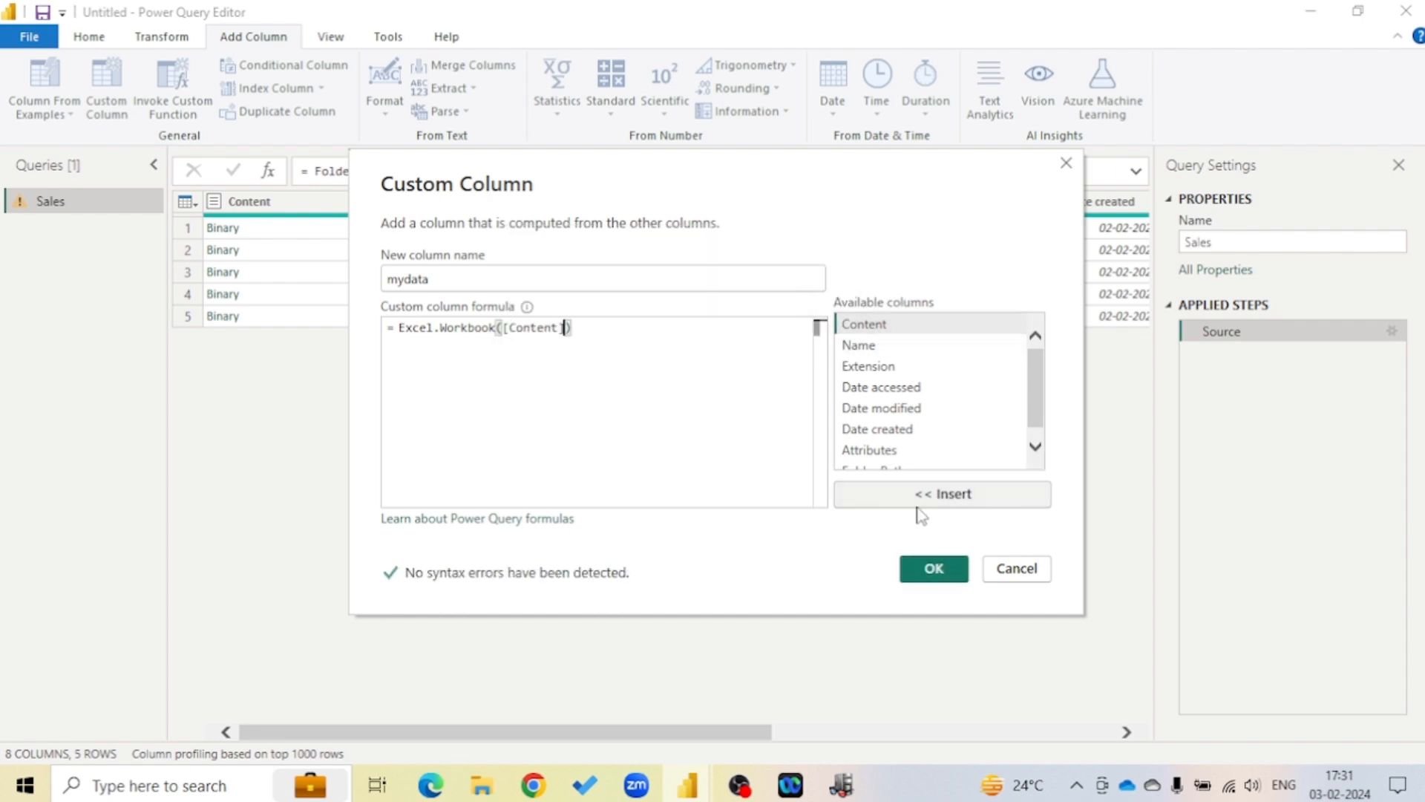
left_click(931, 570)
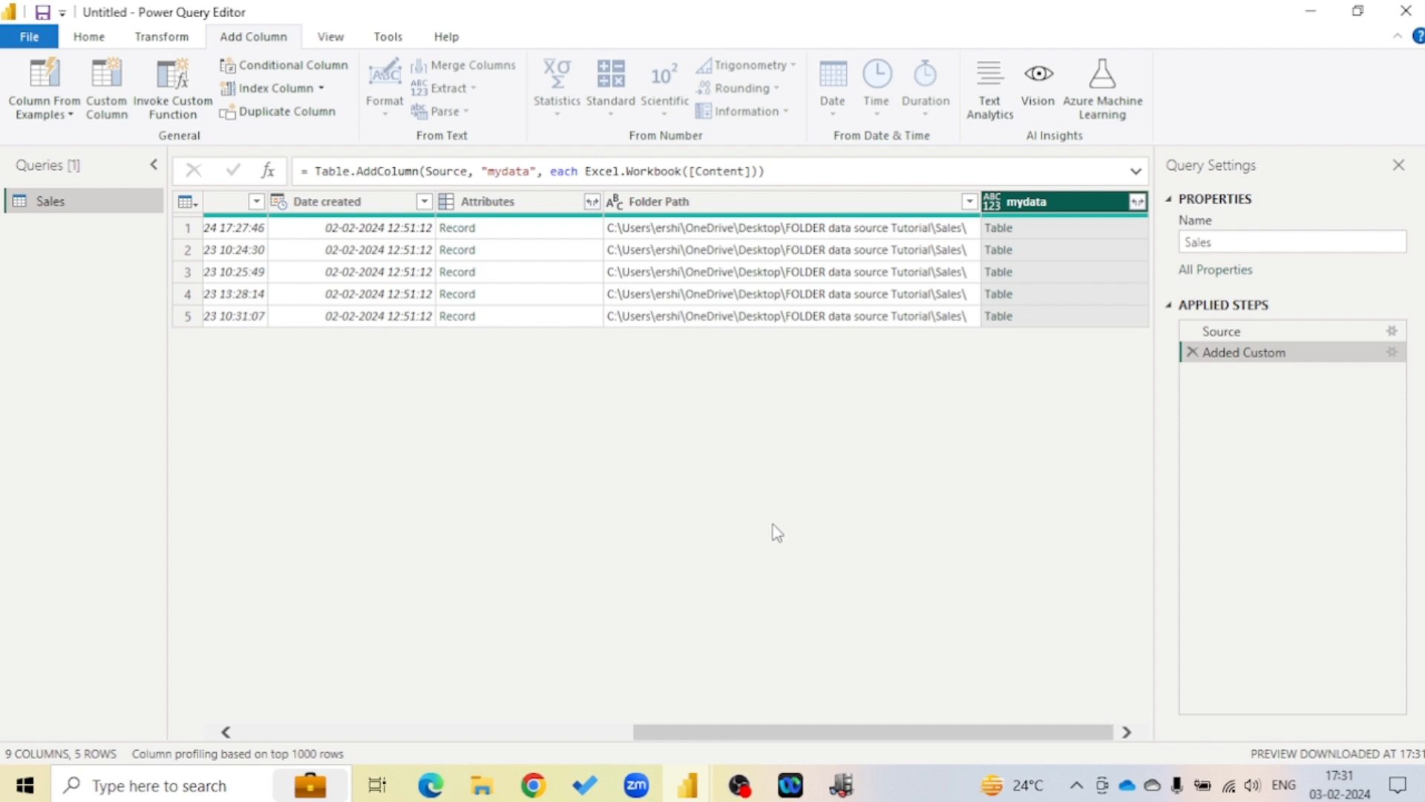
Remove all columns except mydata and expand it to only its Data field, without the original column name as prefix
right_click(1023, 208)
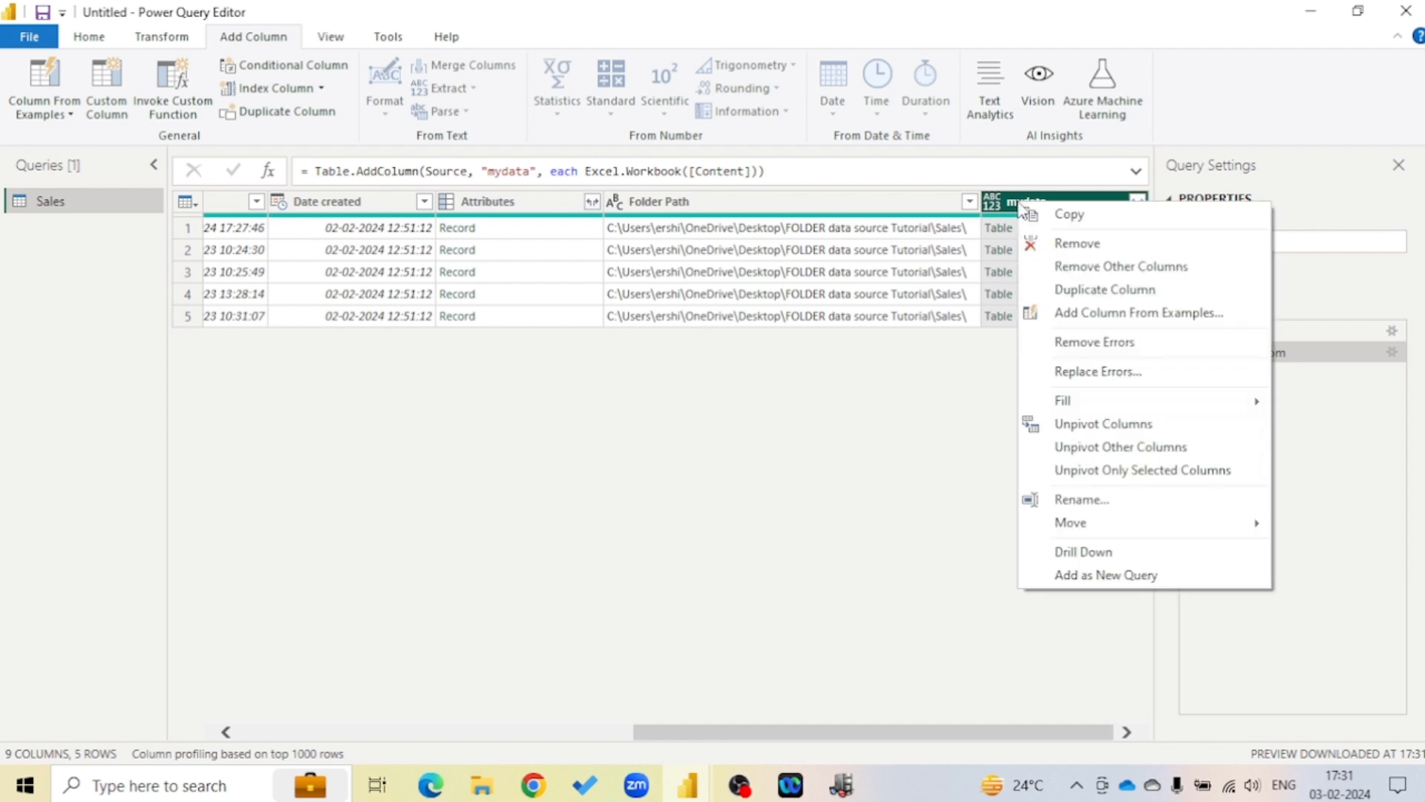
left_click(1077, 267)
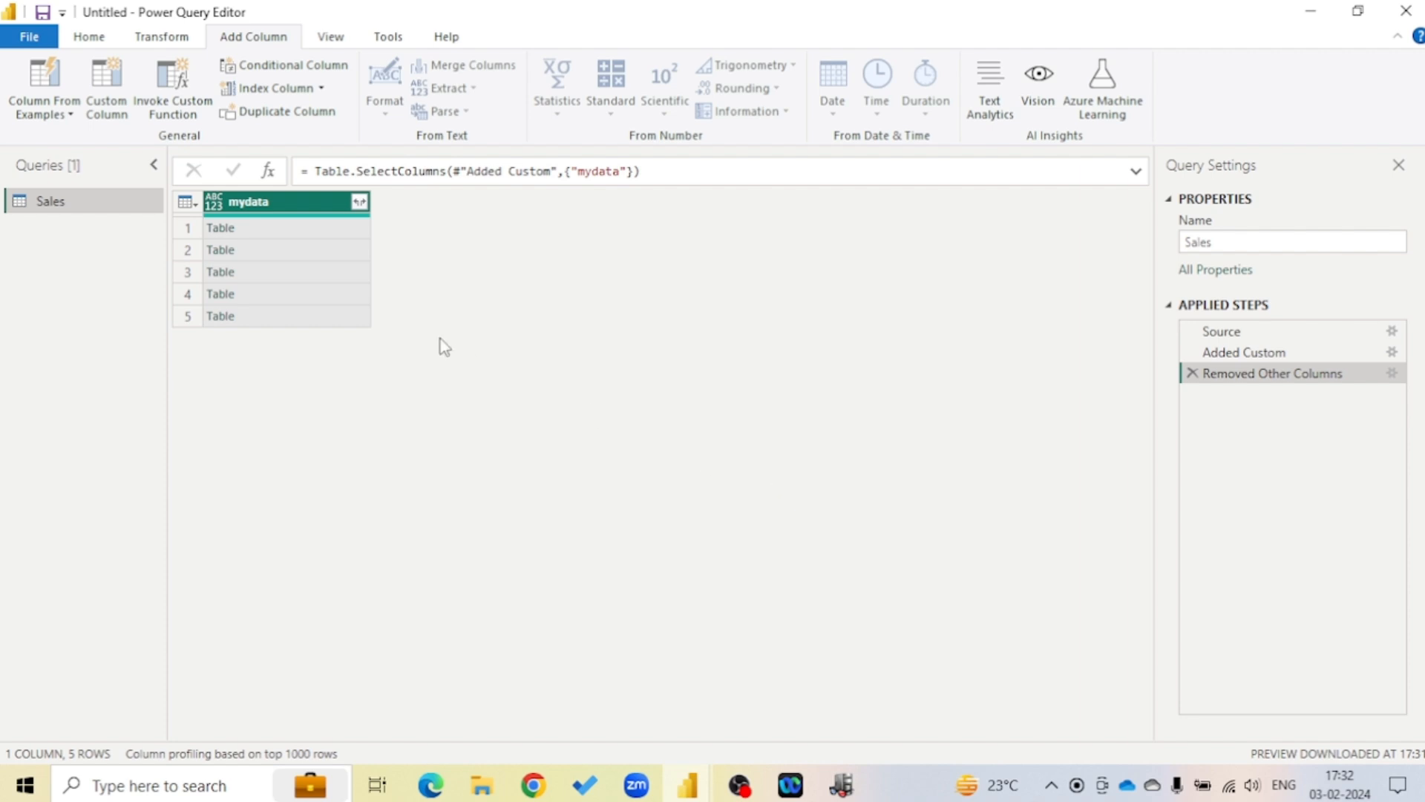
left_click(360, 202)
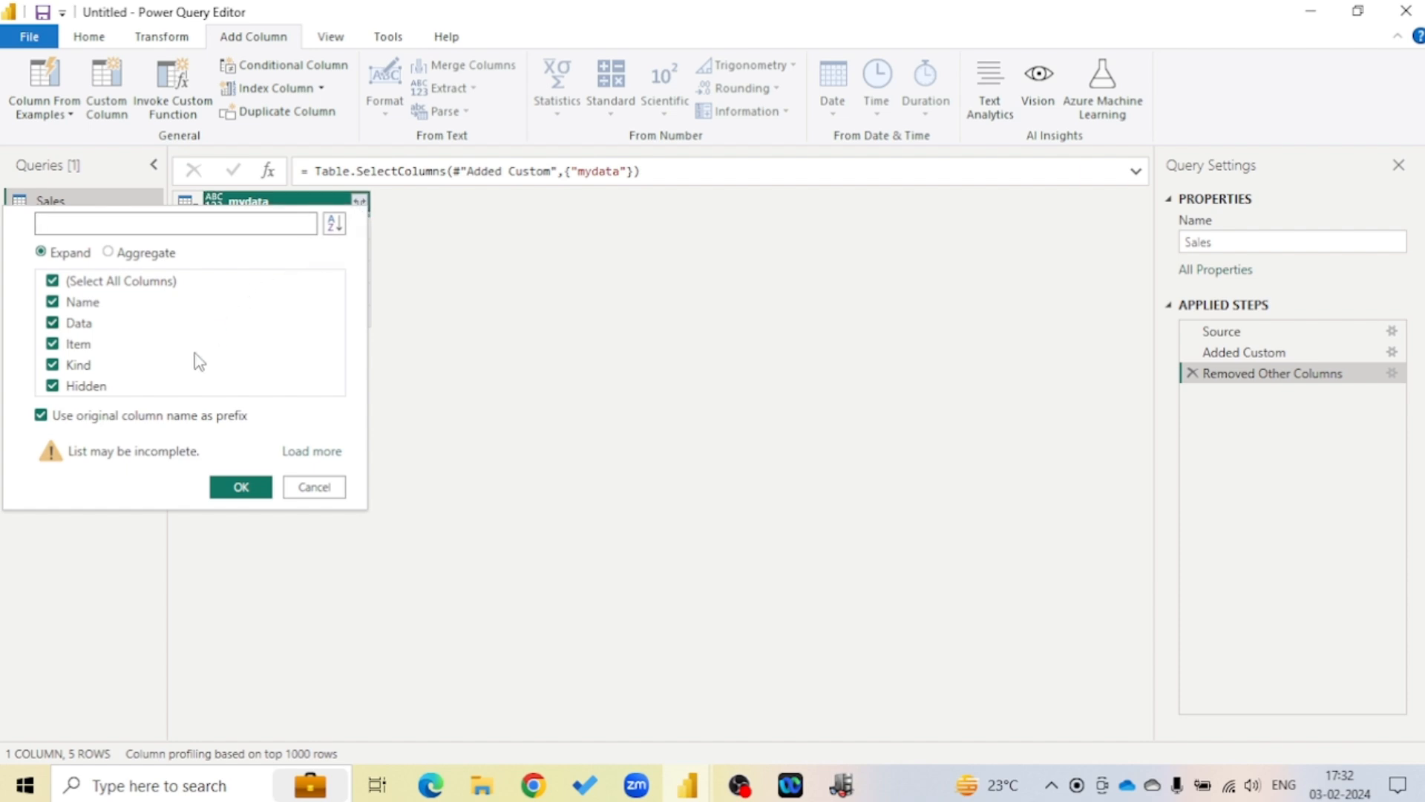
left_click(43, 418)
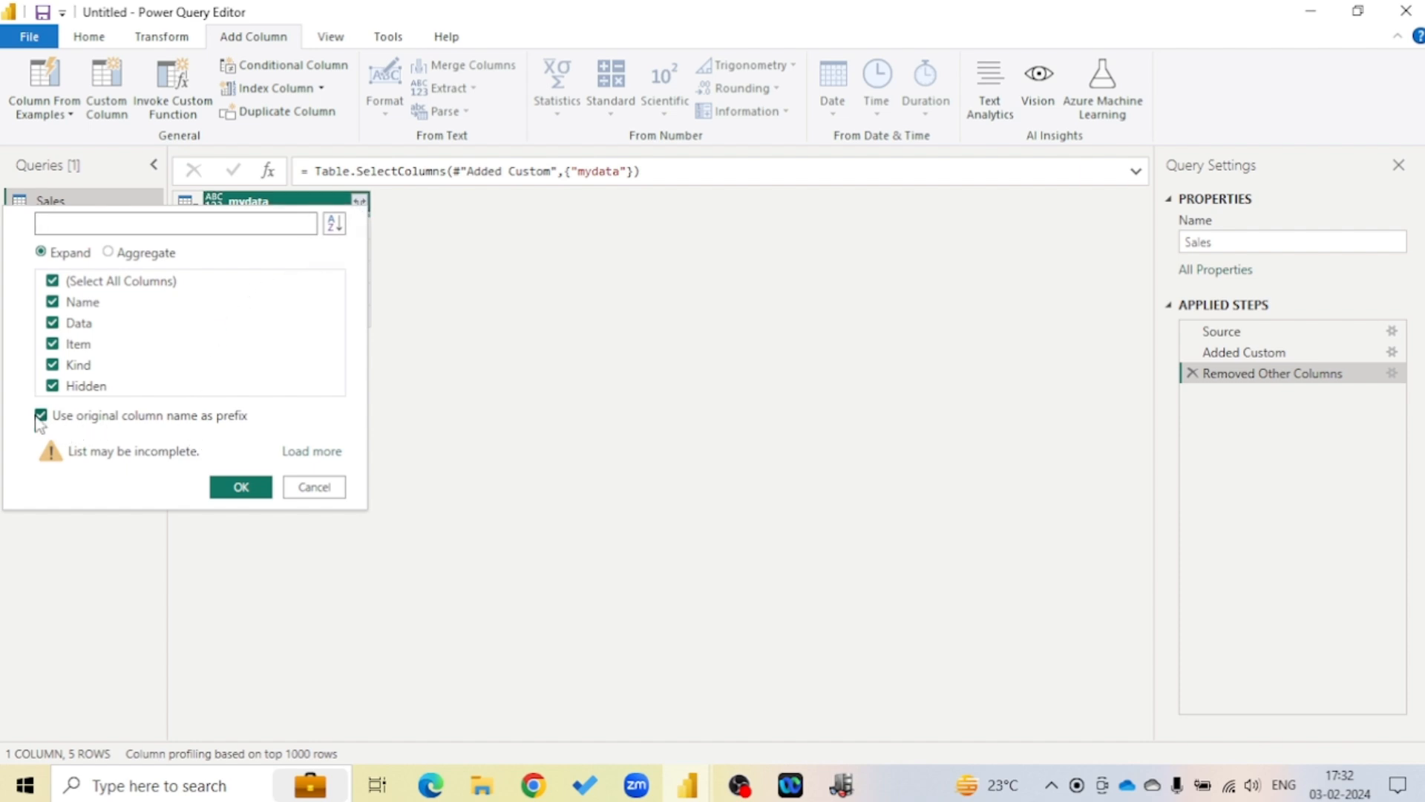
left_click(312, 454)
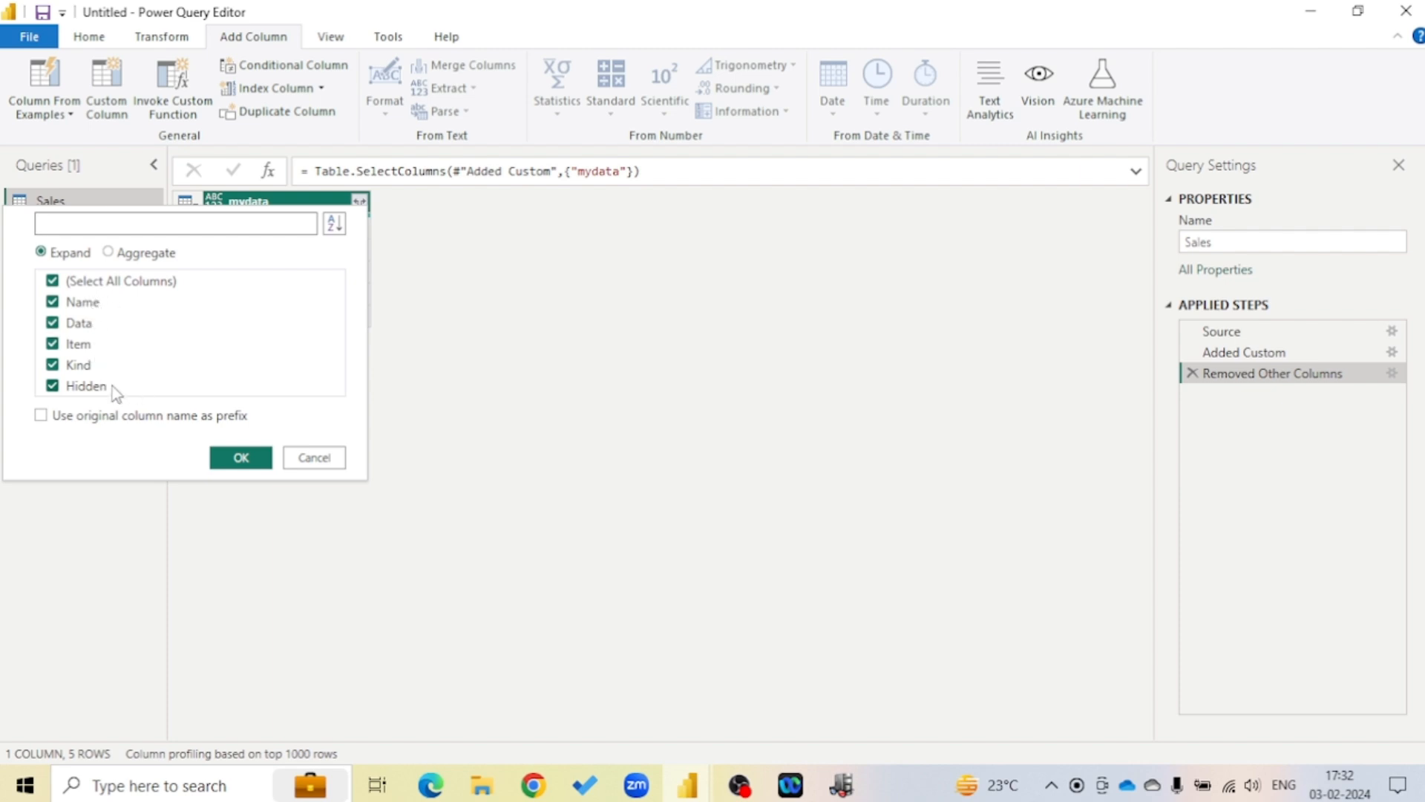
left_click(53, 281)
left_click(53, 326)
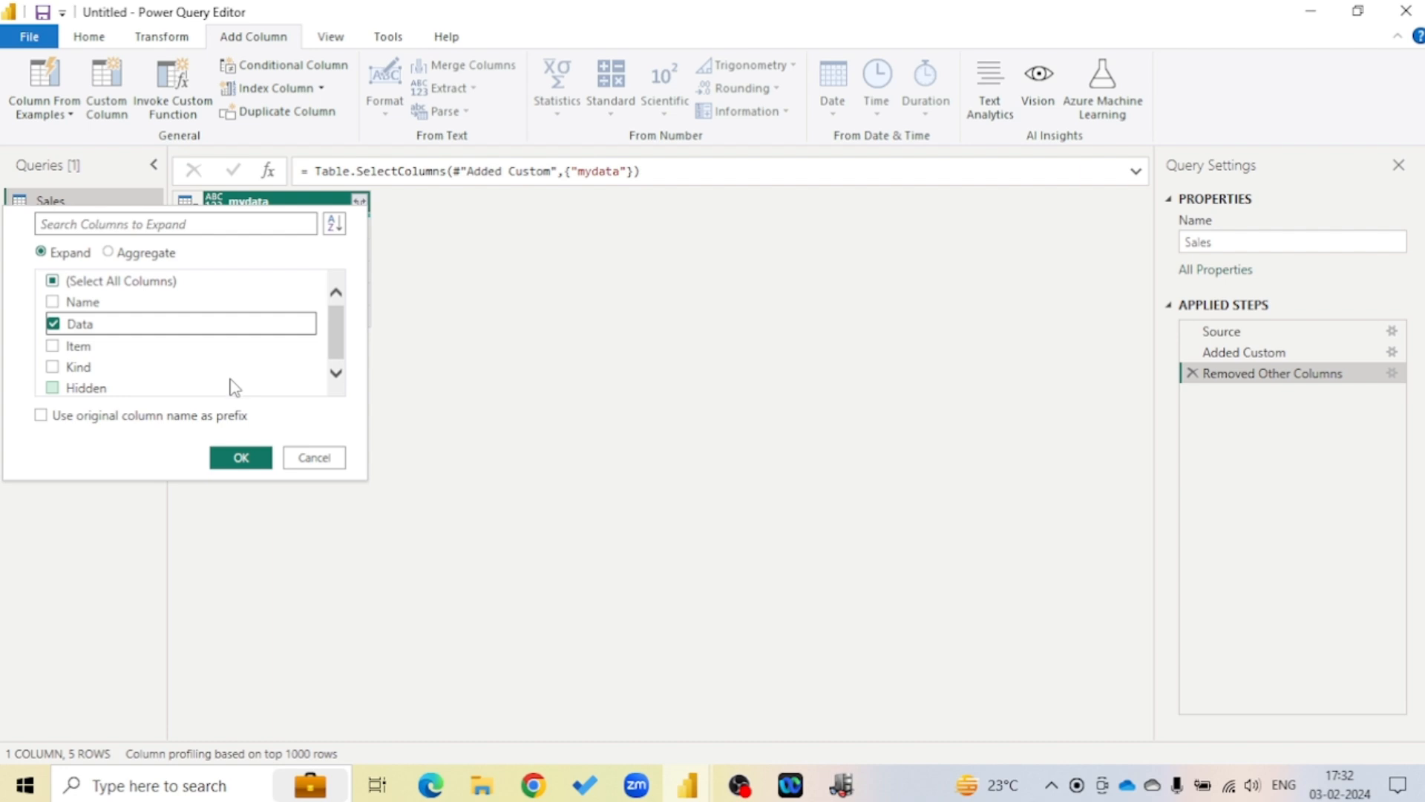
left_click(242, 457)
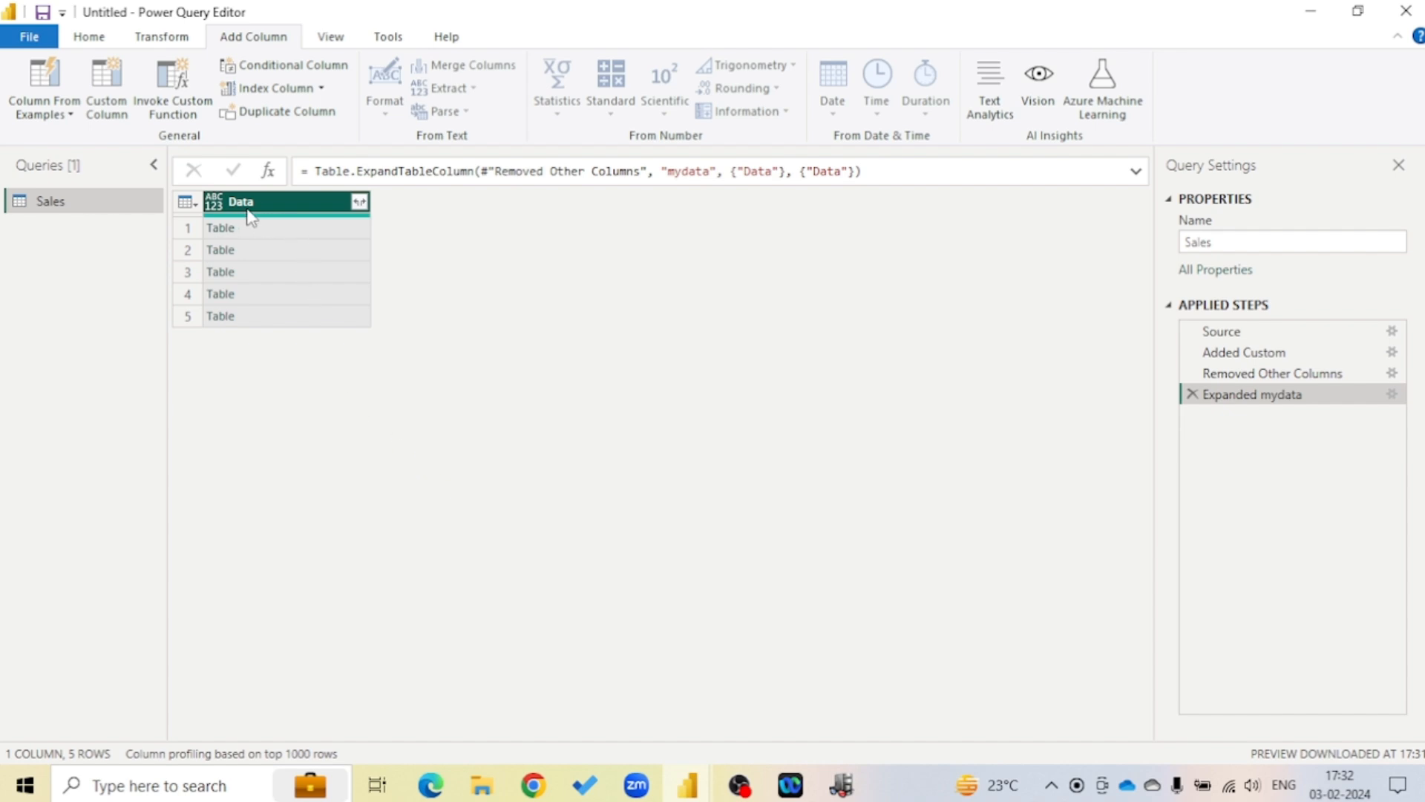
Load the full column list of the Data tables and expand all columns without a name prefix
left_click(360, 202)
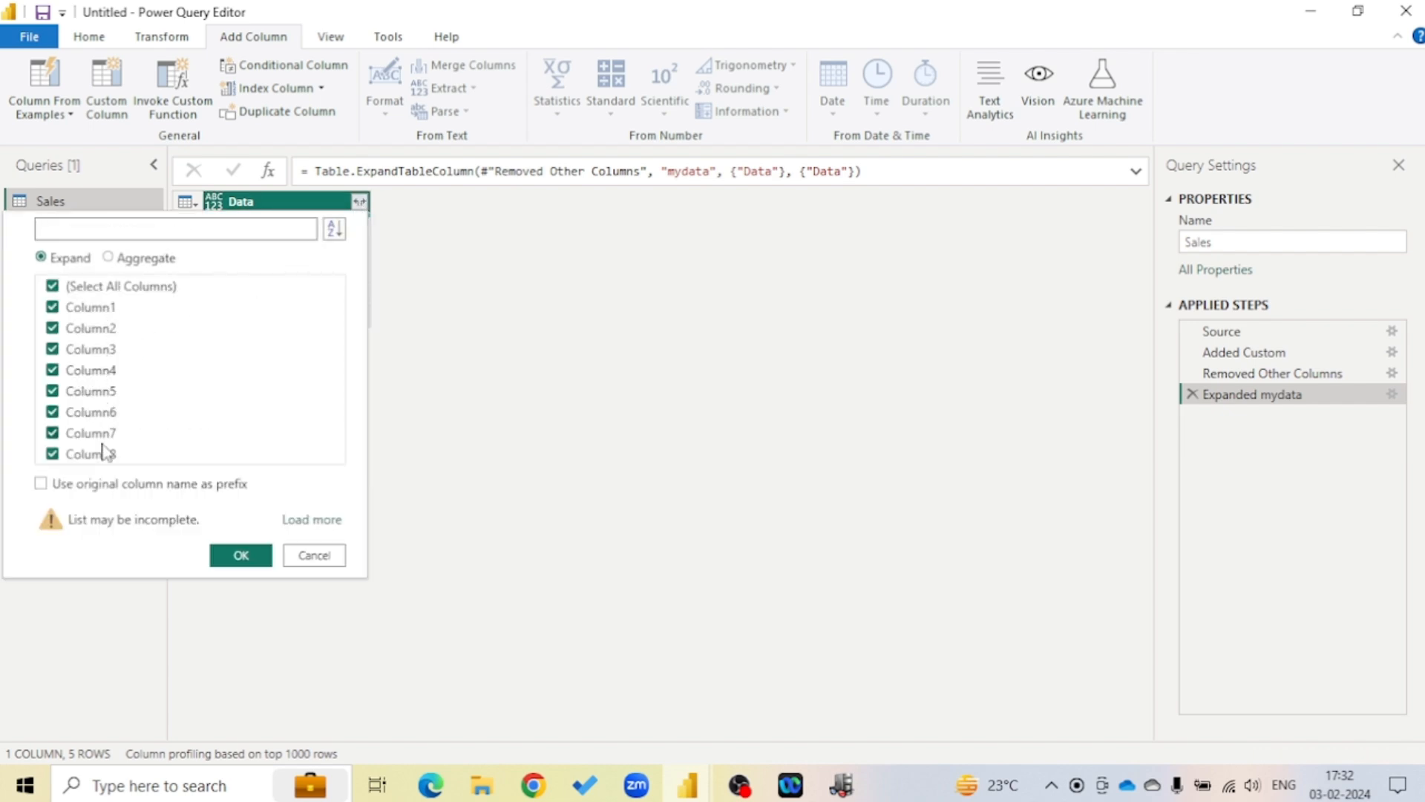
left_click(308, 519)
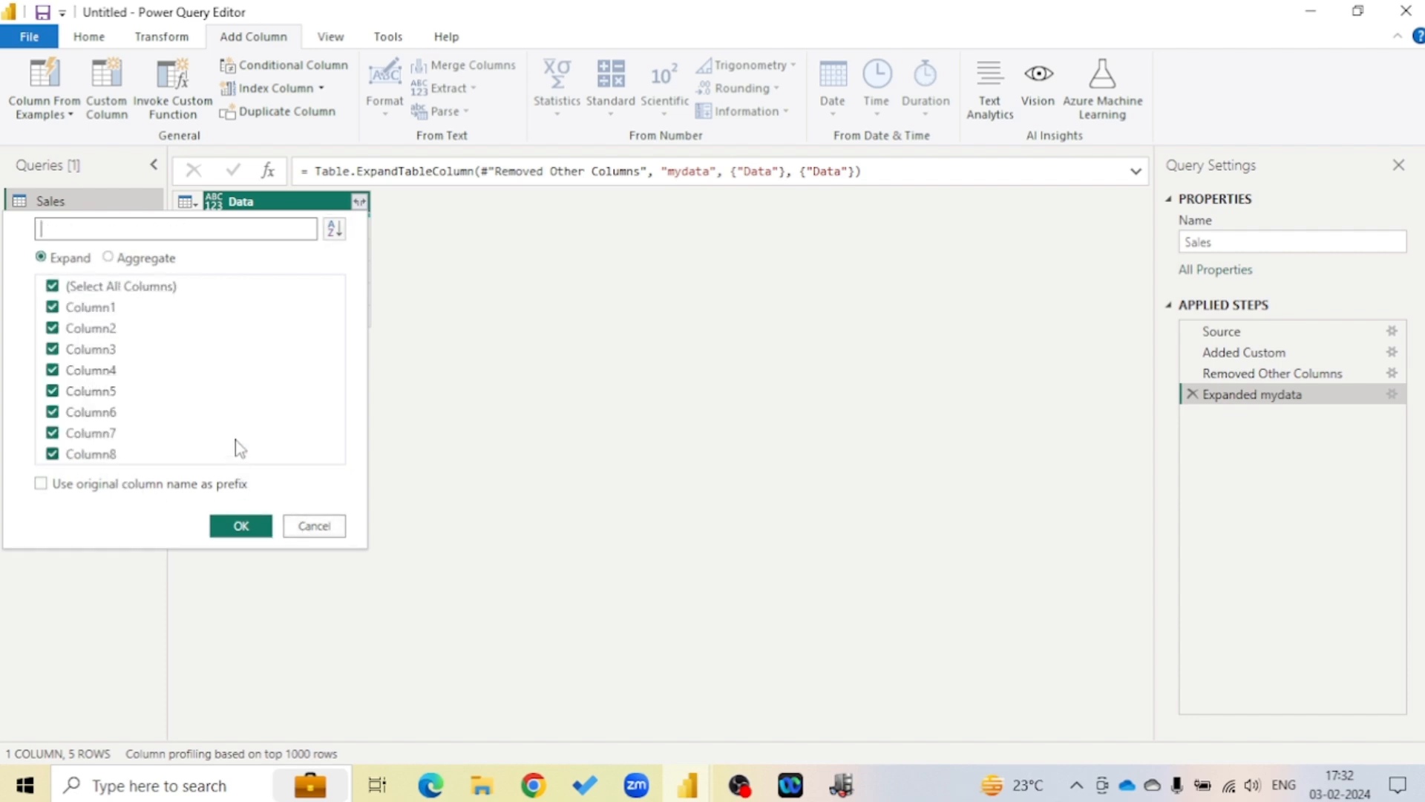
left_click(241, 527)
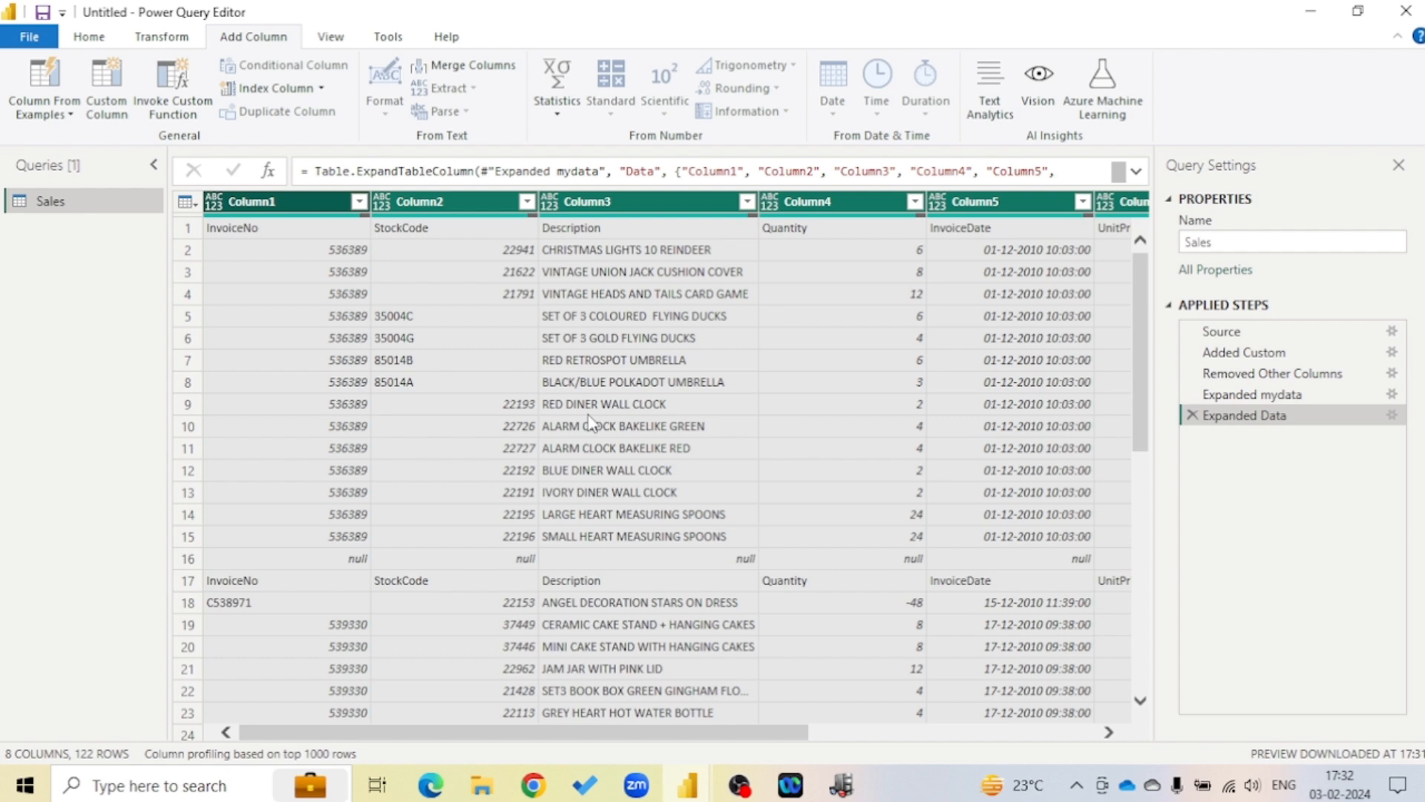
Review the combined rows of the expanded sales data and promote the first row to column headers
scroll(460, 356, "down", 5)
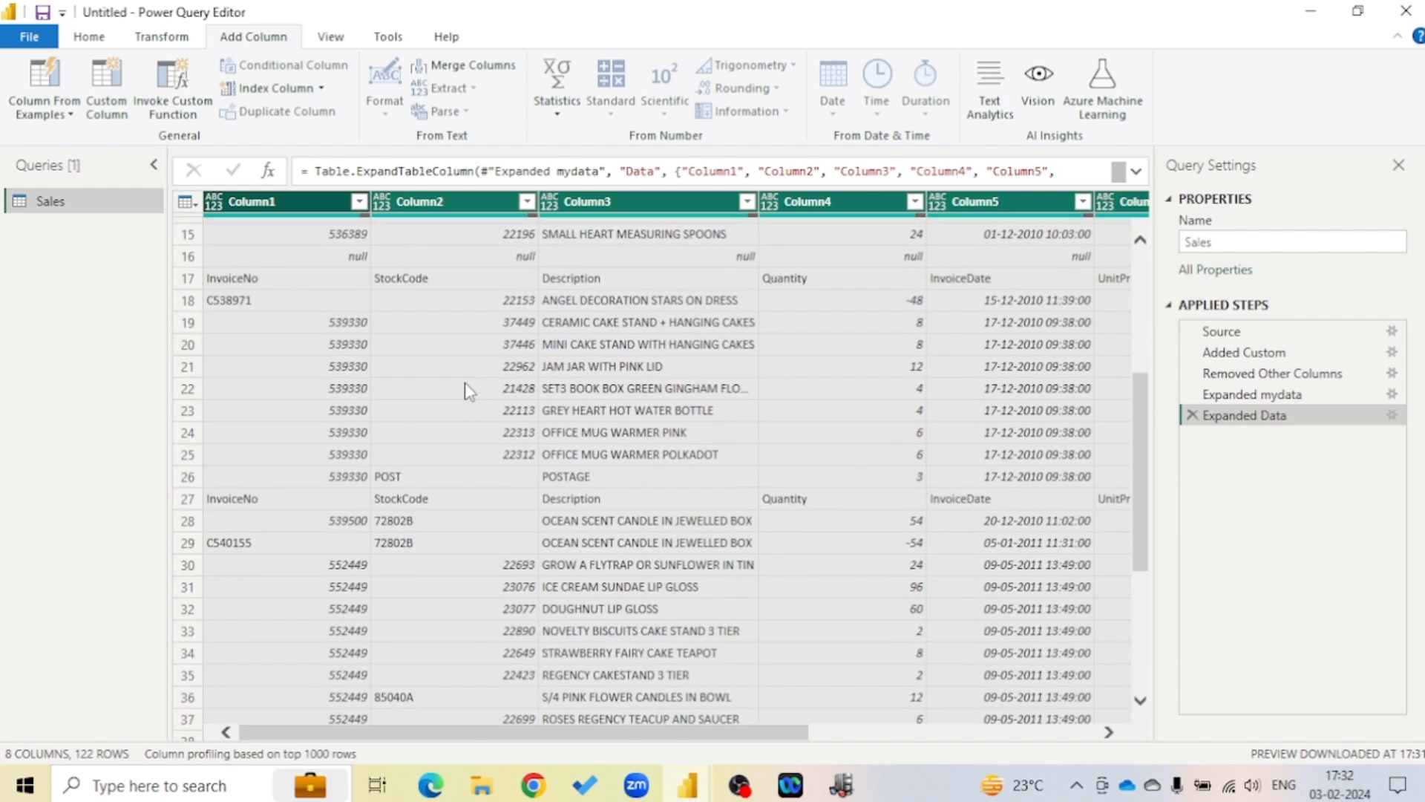
scroll(469, 392, "down", 18)
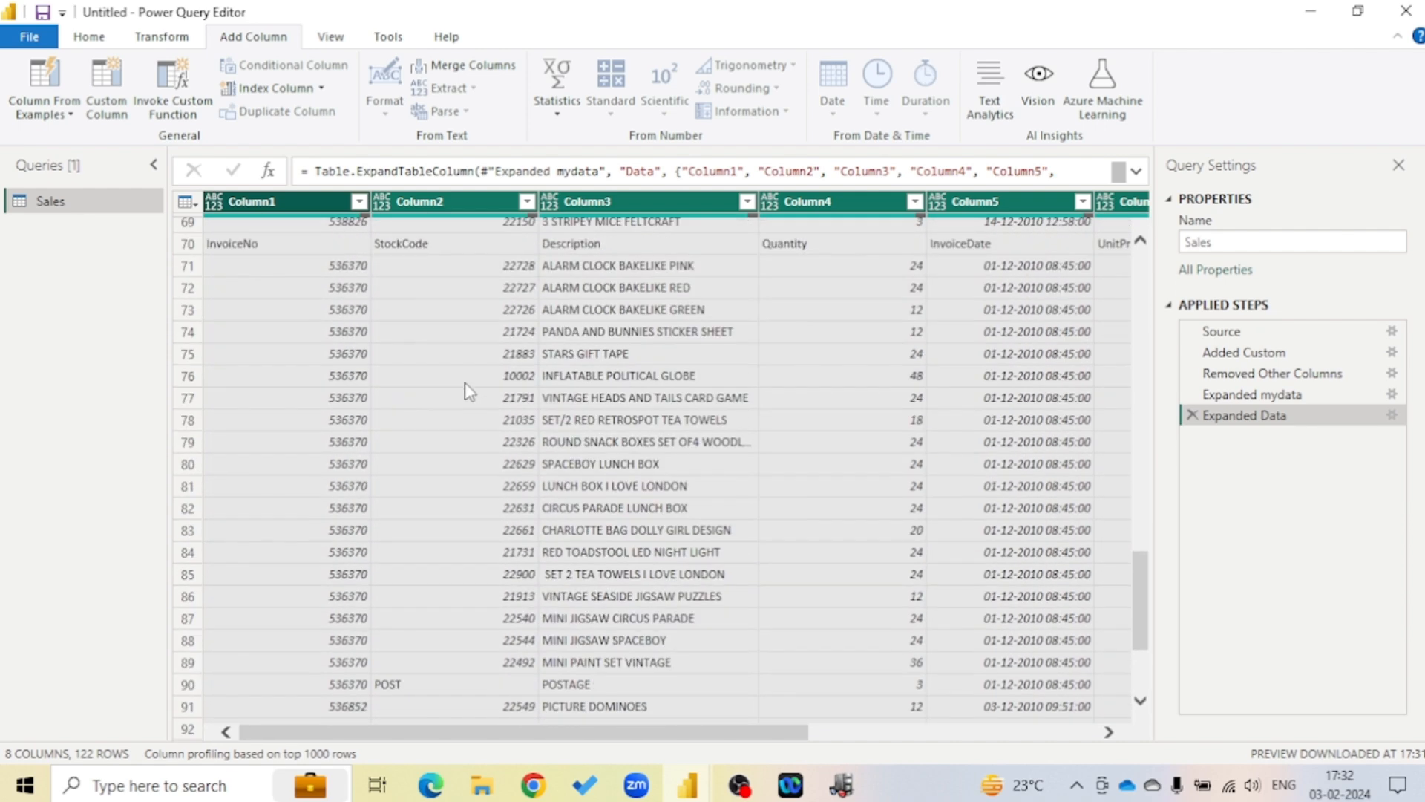
scroll(469, 391, "down", 10)
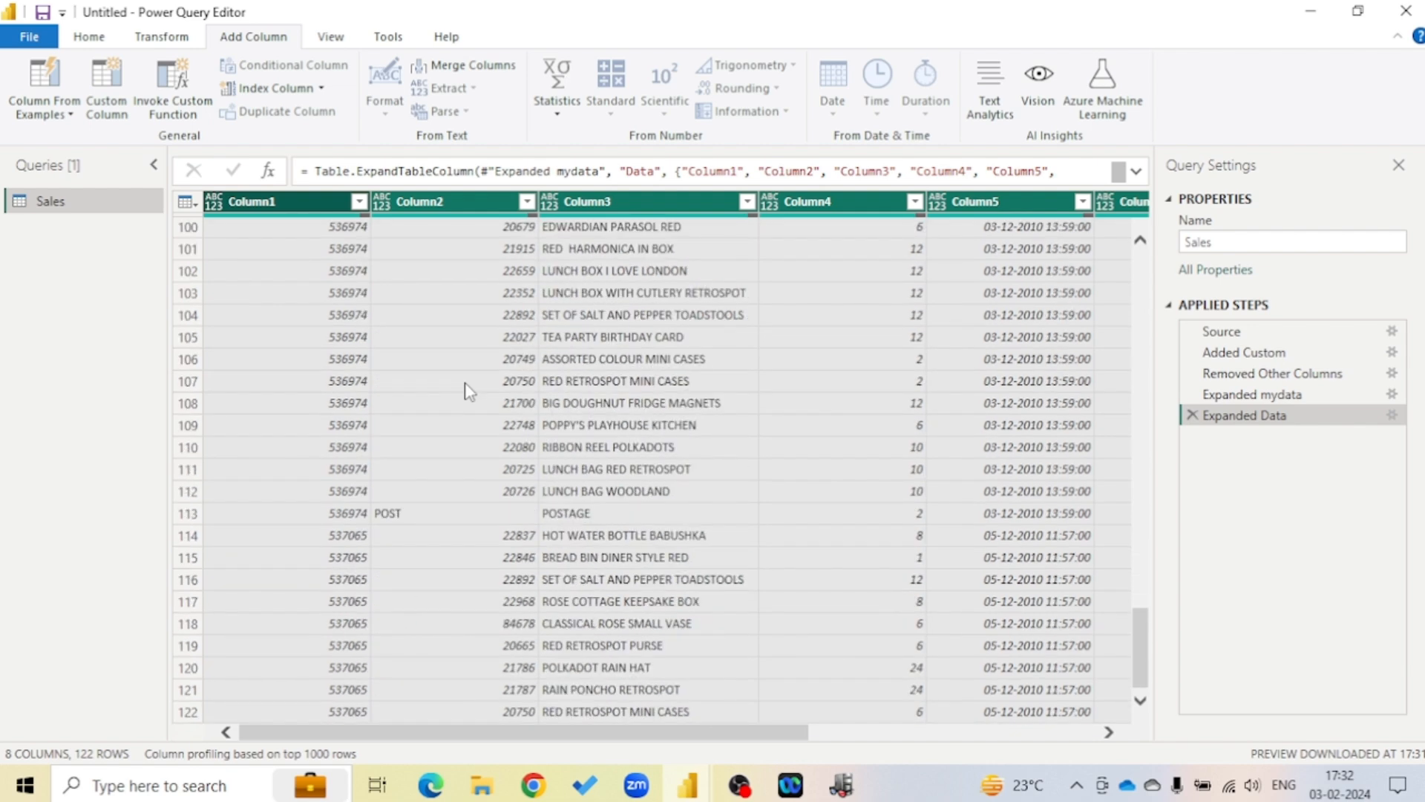
scroll(746, 498, "up", 19)
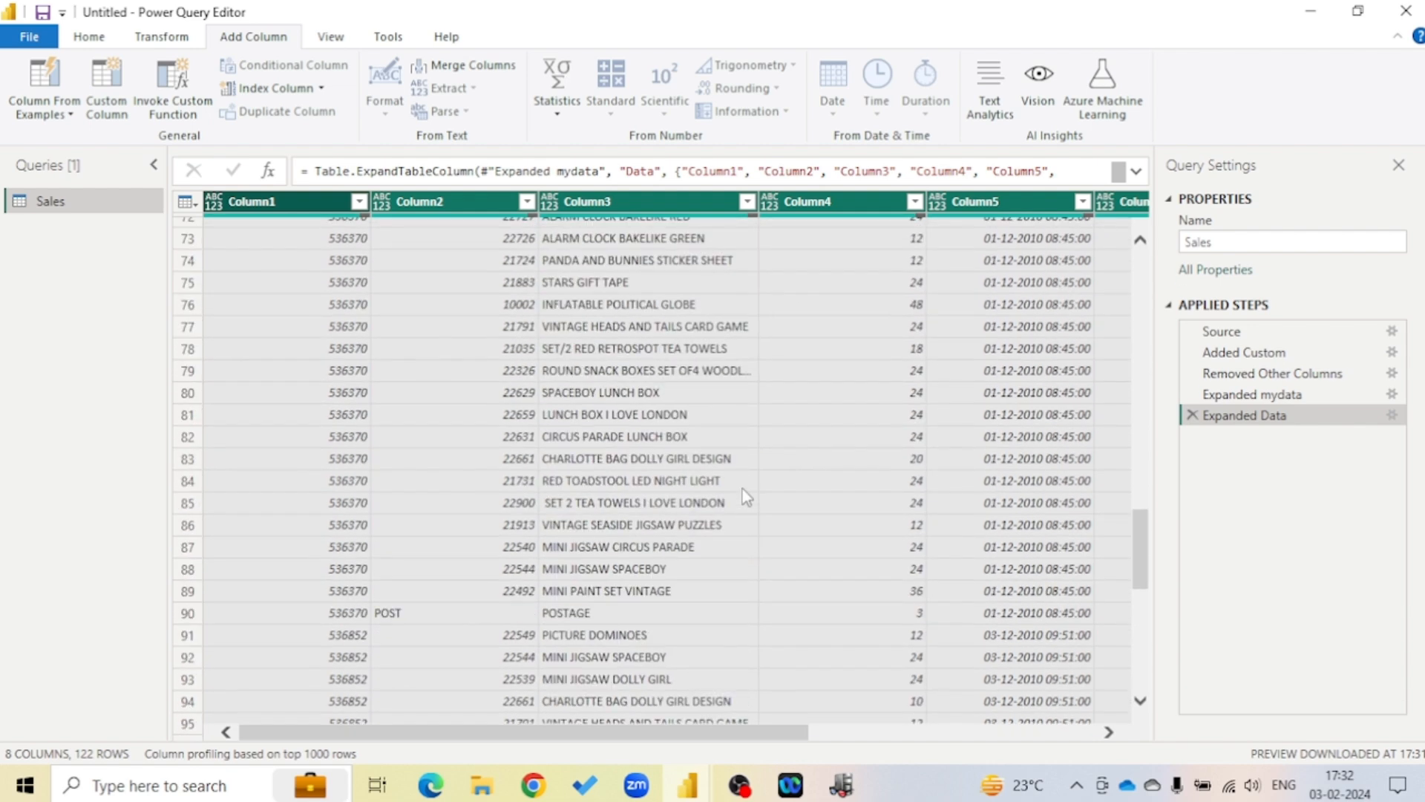
scroll(746, 497, "up", 14)
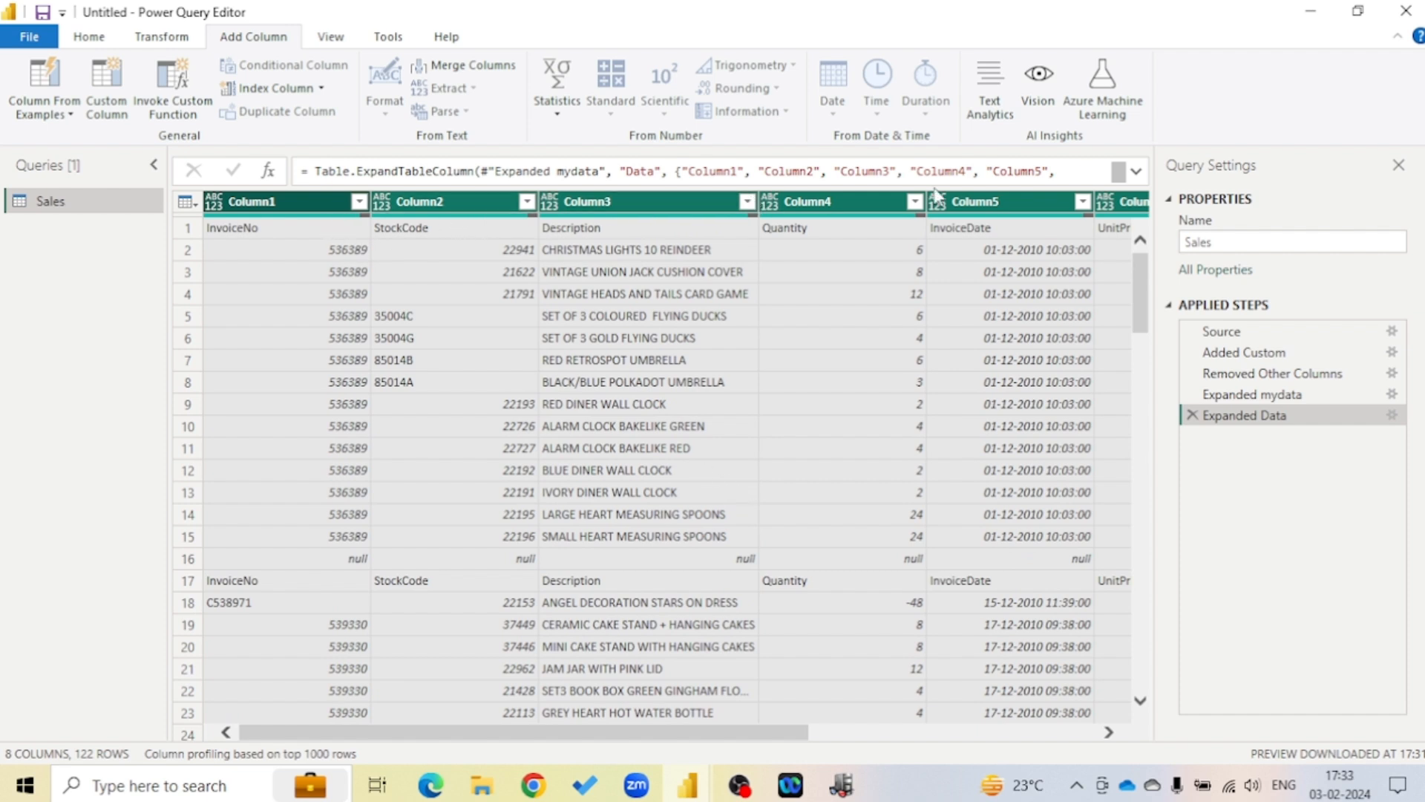
left_click_drag(603, 732, 446, 751)
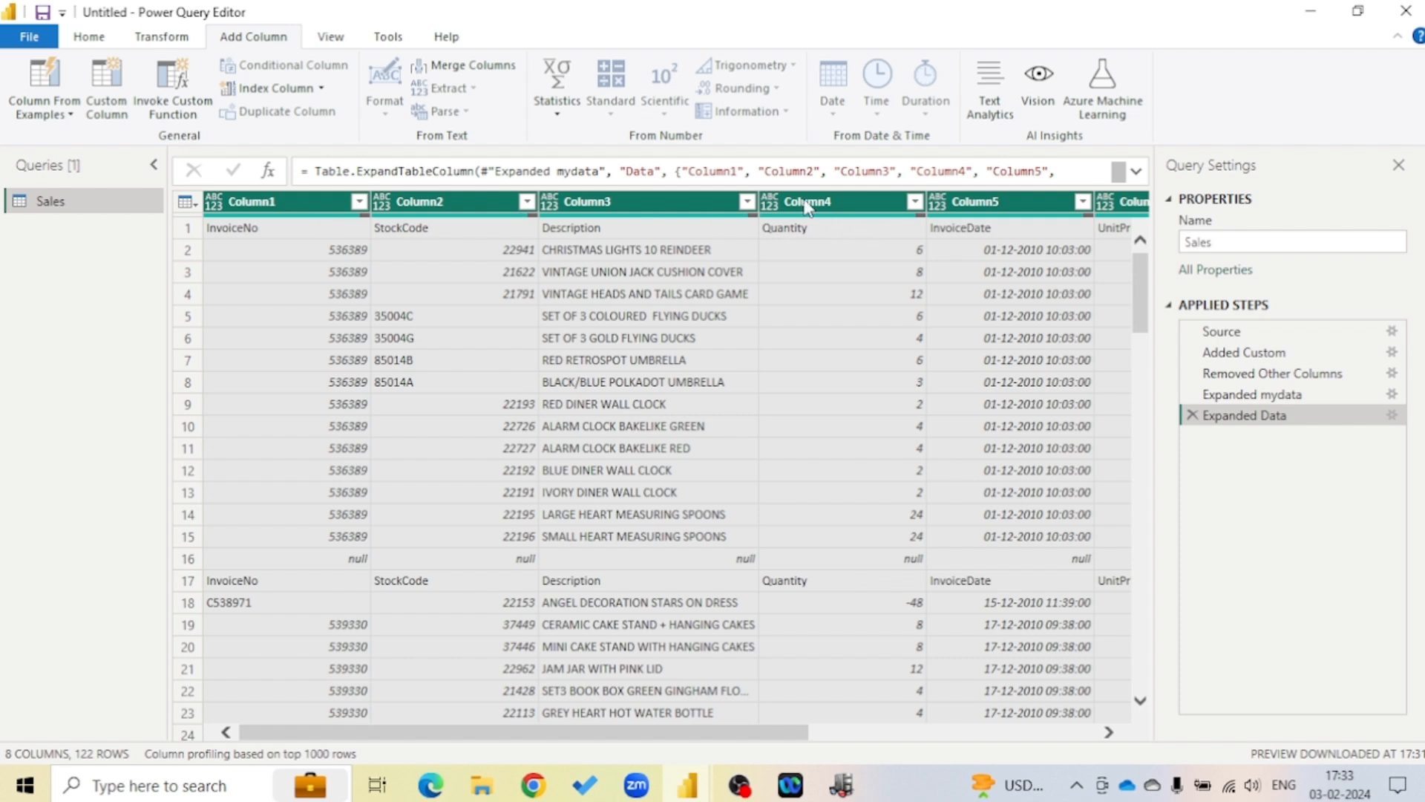
left_click(167, 35)
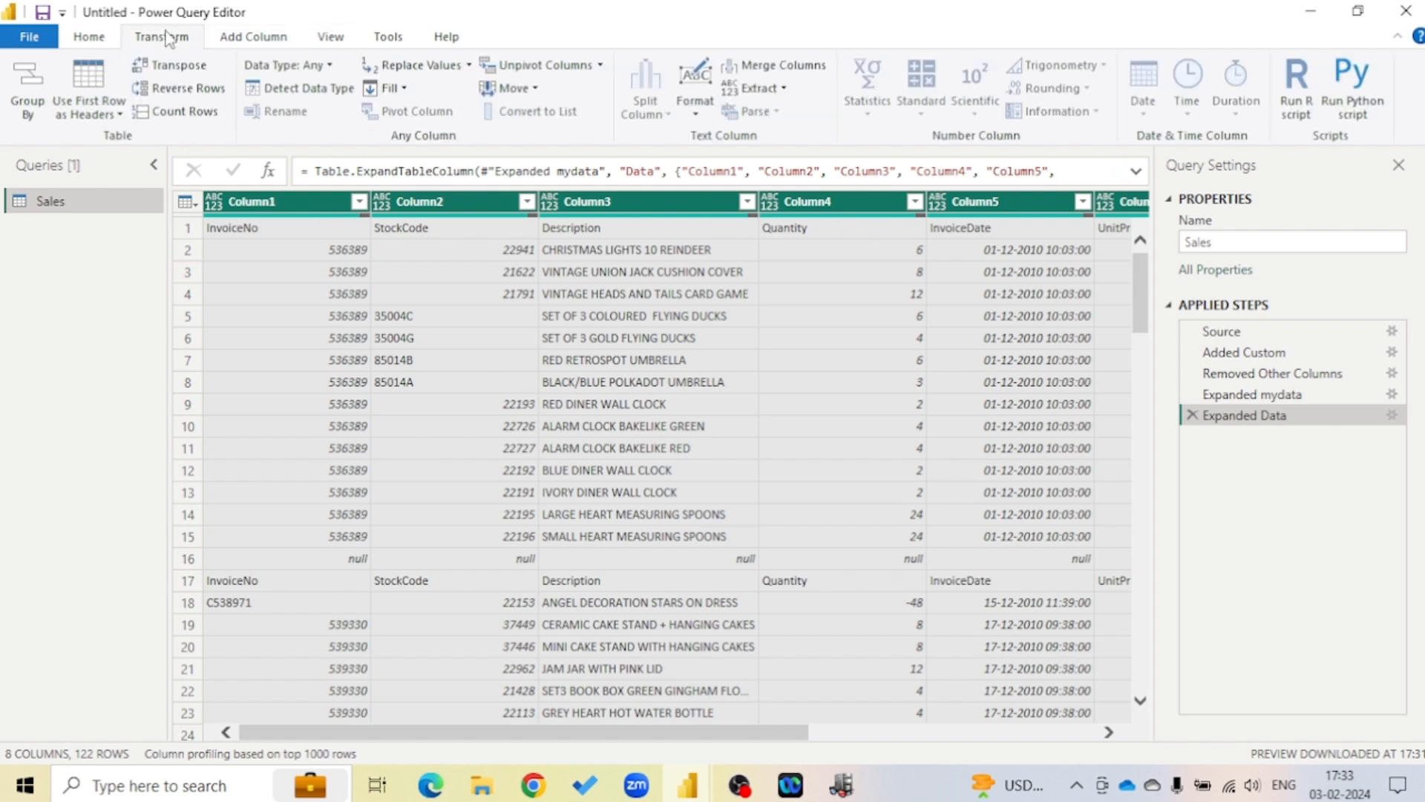
left_click(95, 80)
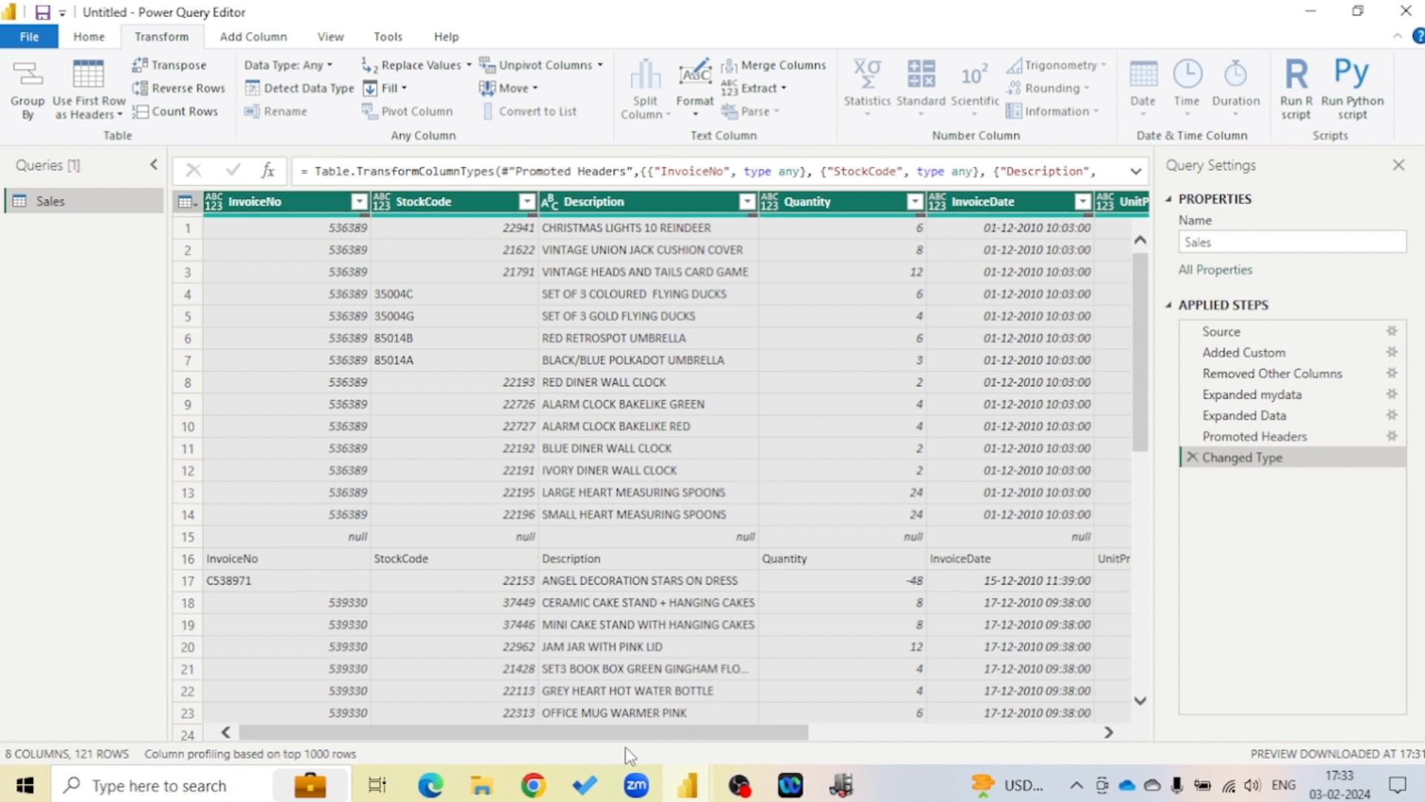
Filter the InvoiceNo column to exclude the repeated header rows containing the value InvoiceNo
left_click_drag(586, 732, 449, 729)
scroll(318, 551, "down", 6)
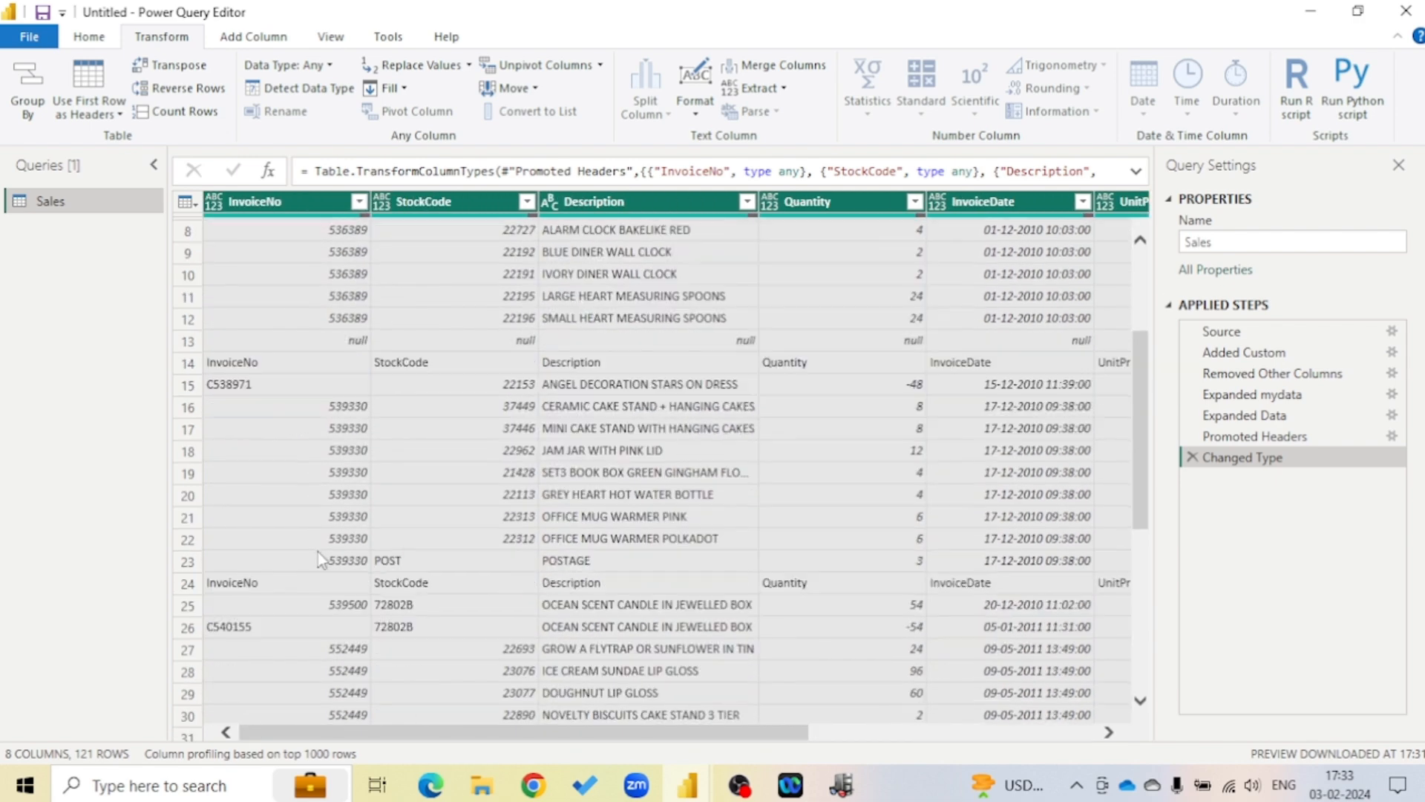
left_click(282, 404)
scroll(349, 504, "down", 14)
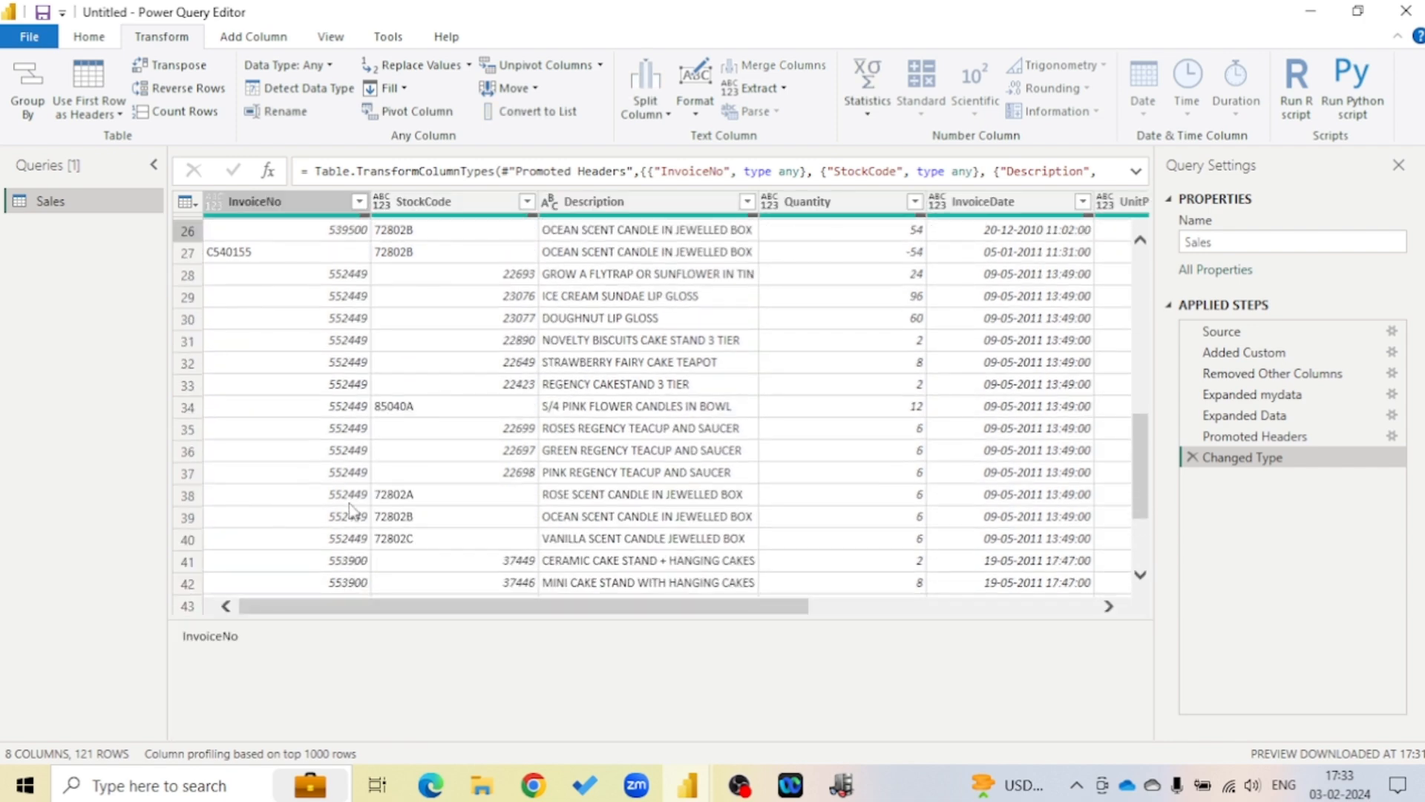
scroll(349, 503, "down", 2)
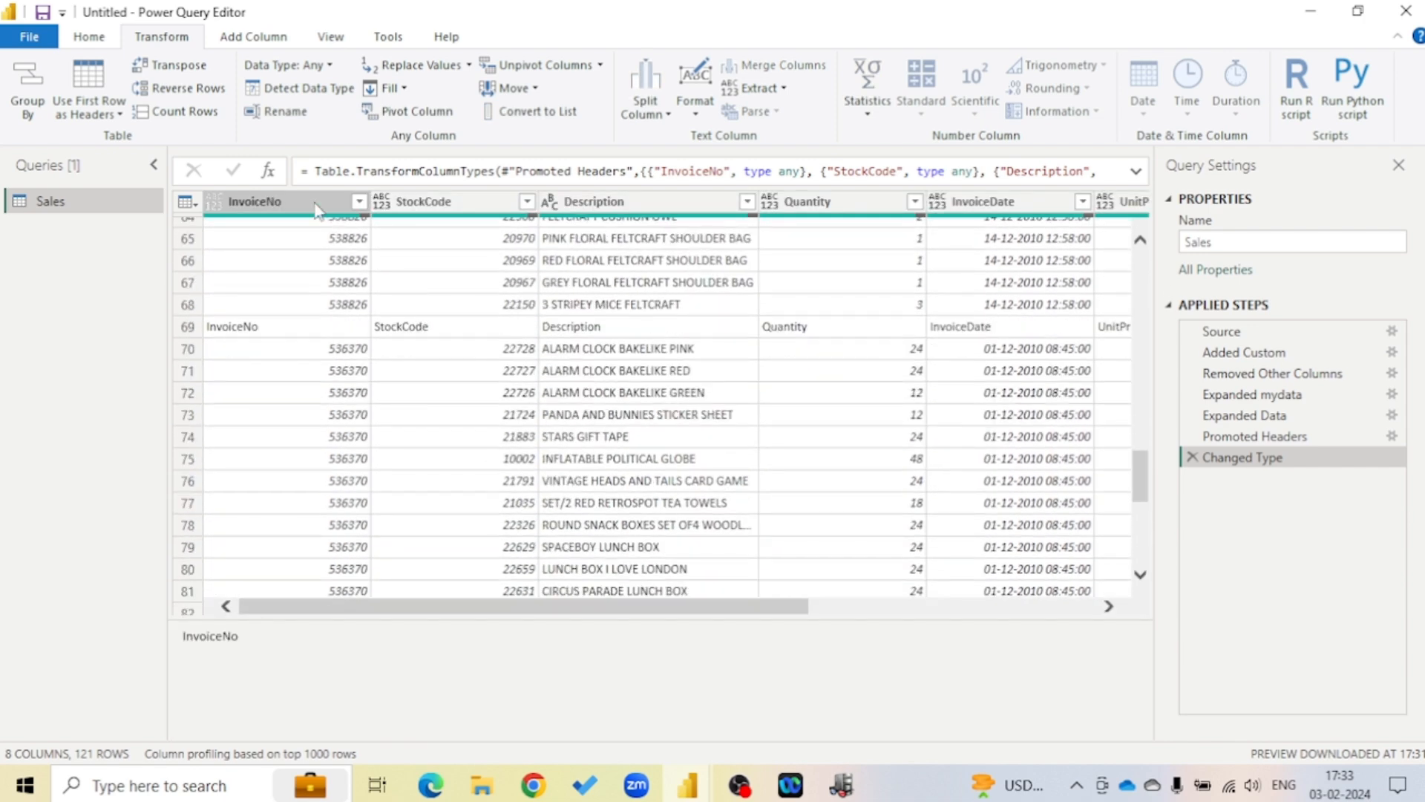
left_click(314, 201)
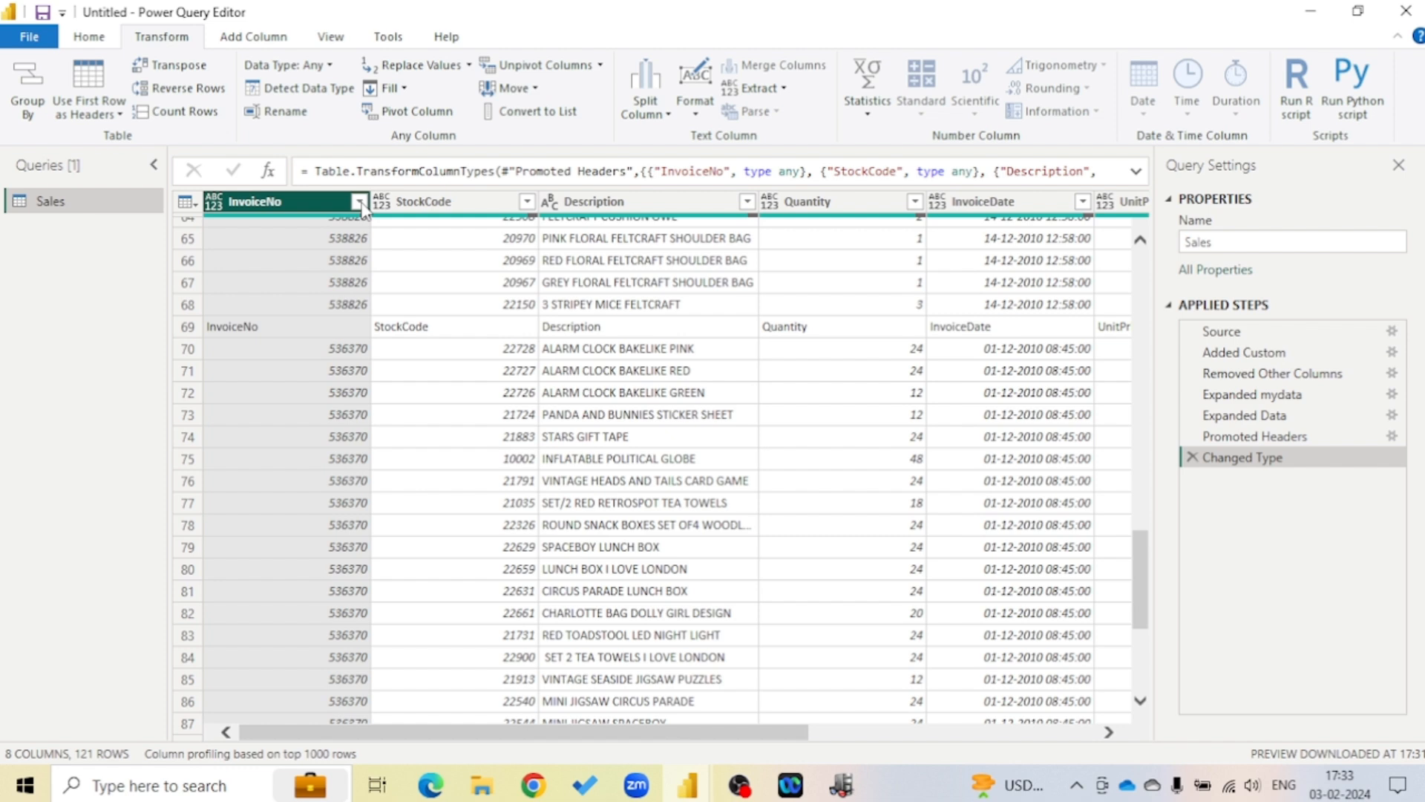
left_click(359, 202)
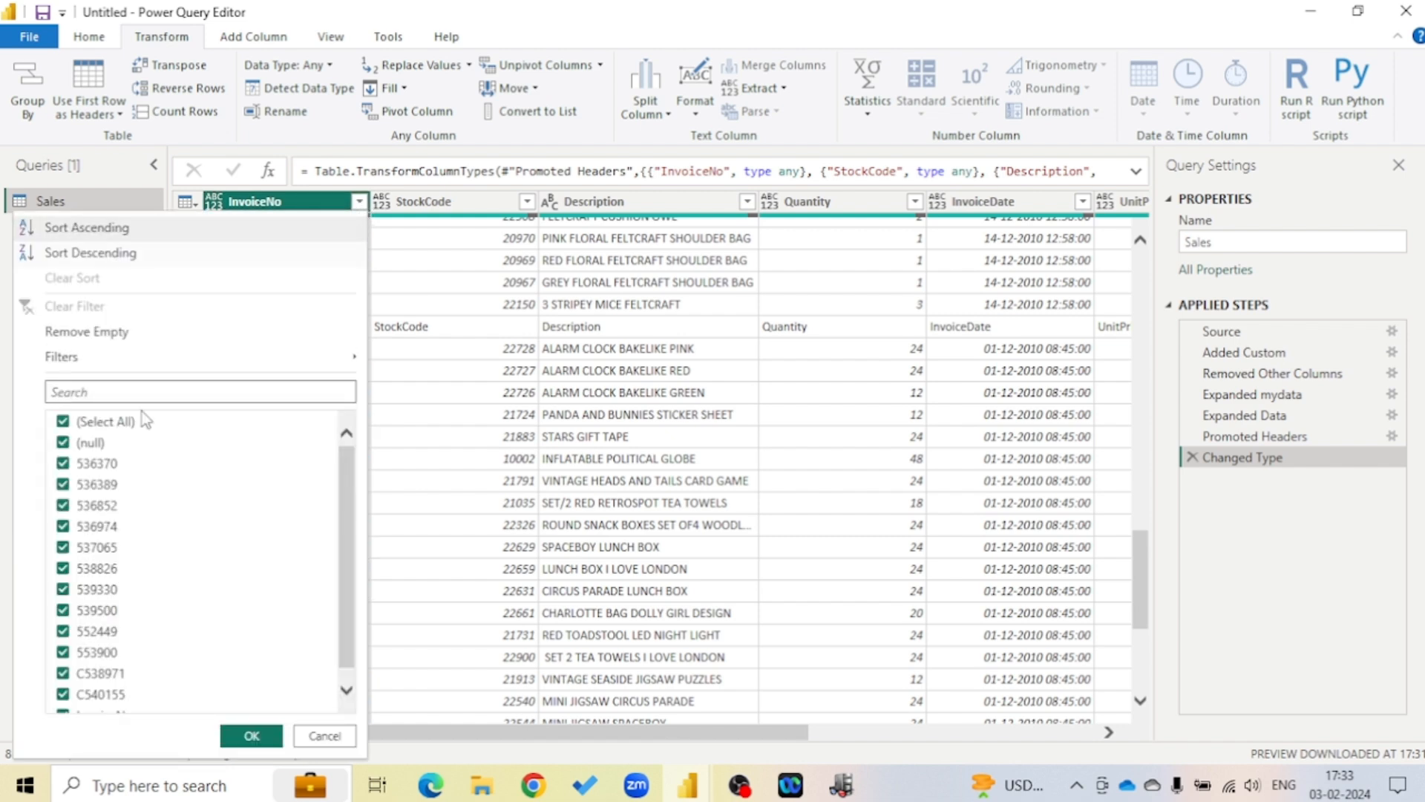
scroll(131, 540, "down", 1)
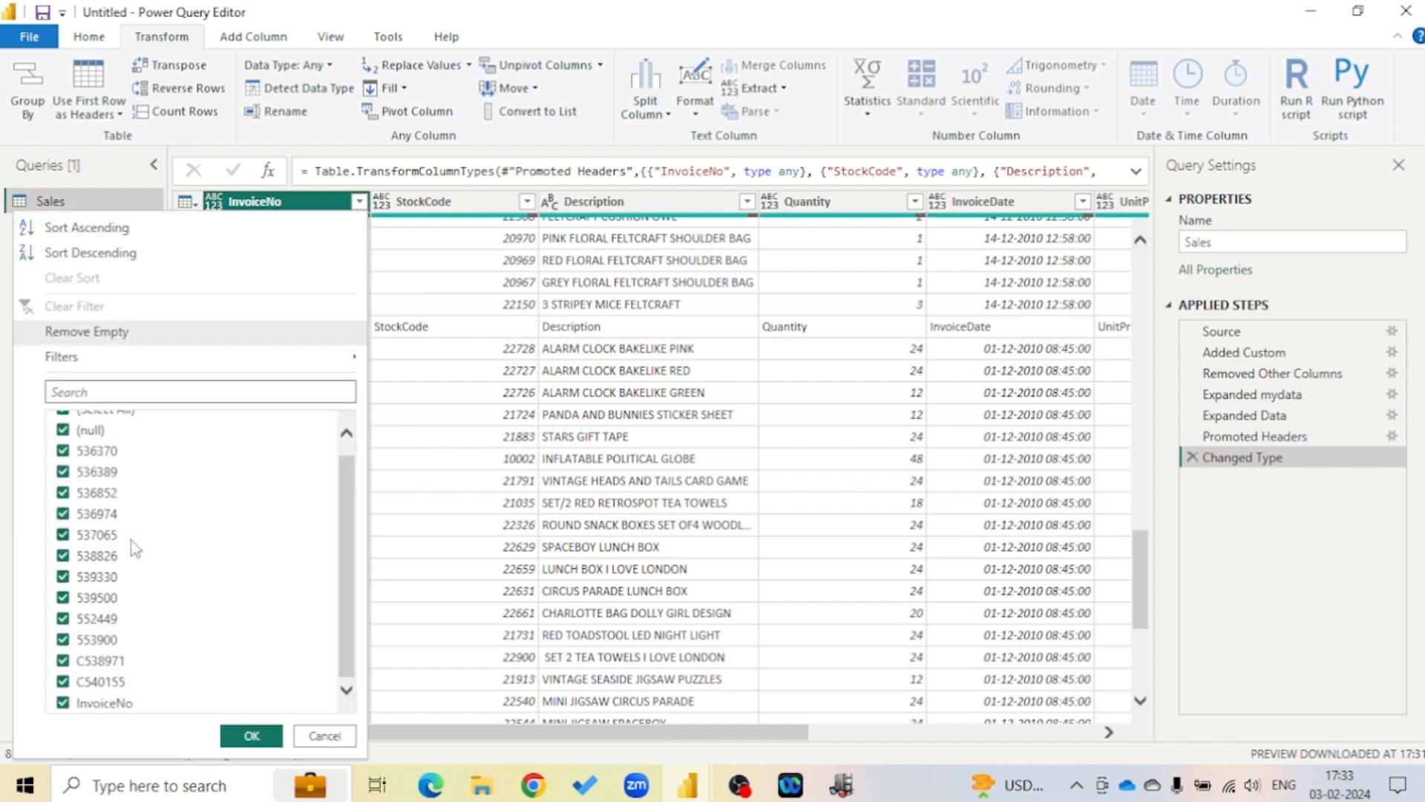
left_click(63, 704)
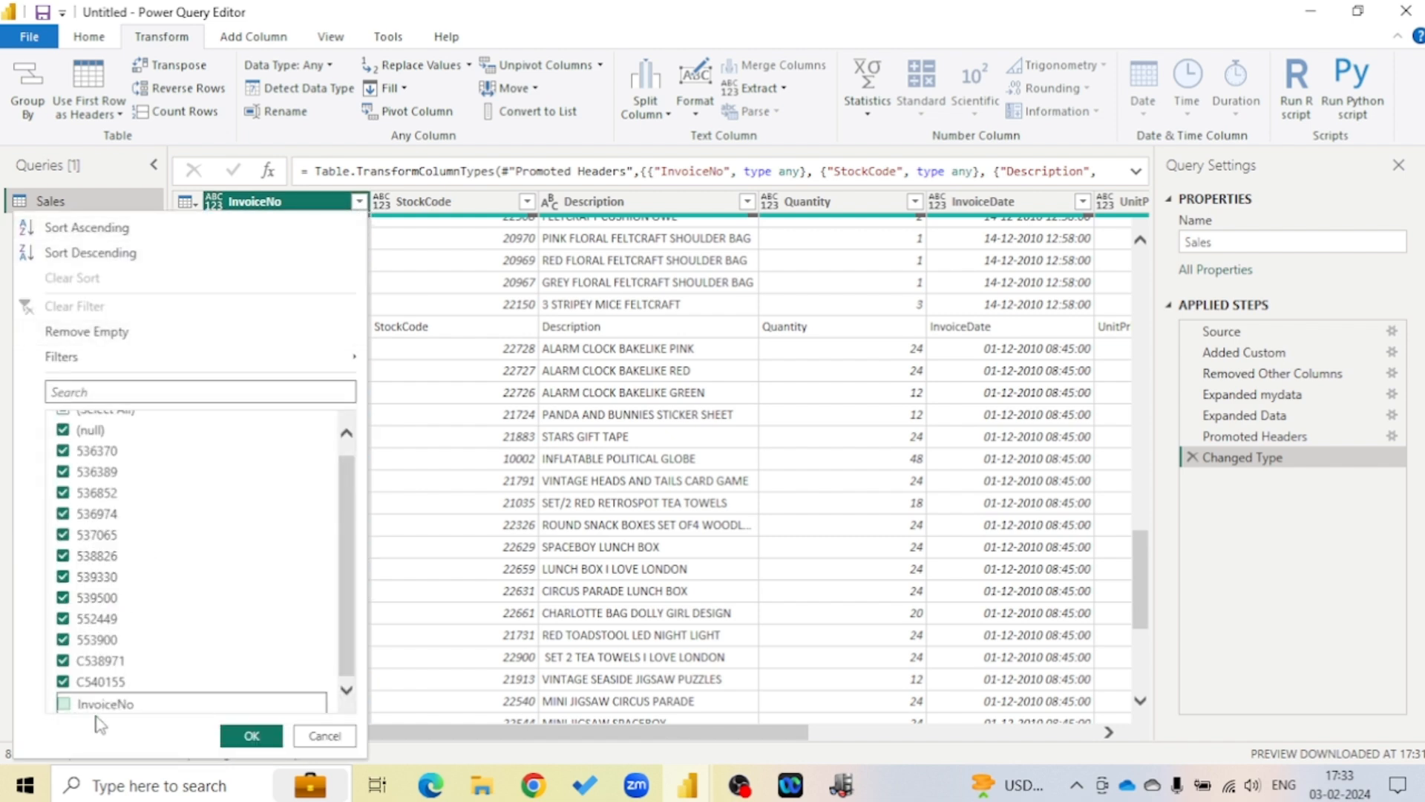
left_click(253, 736)
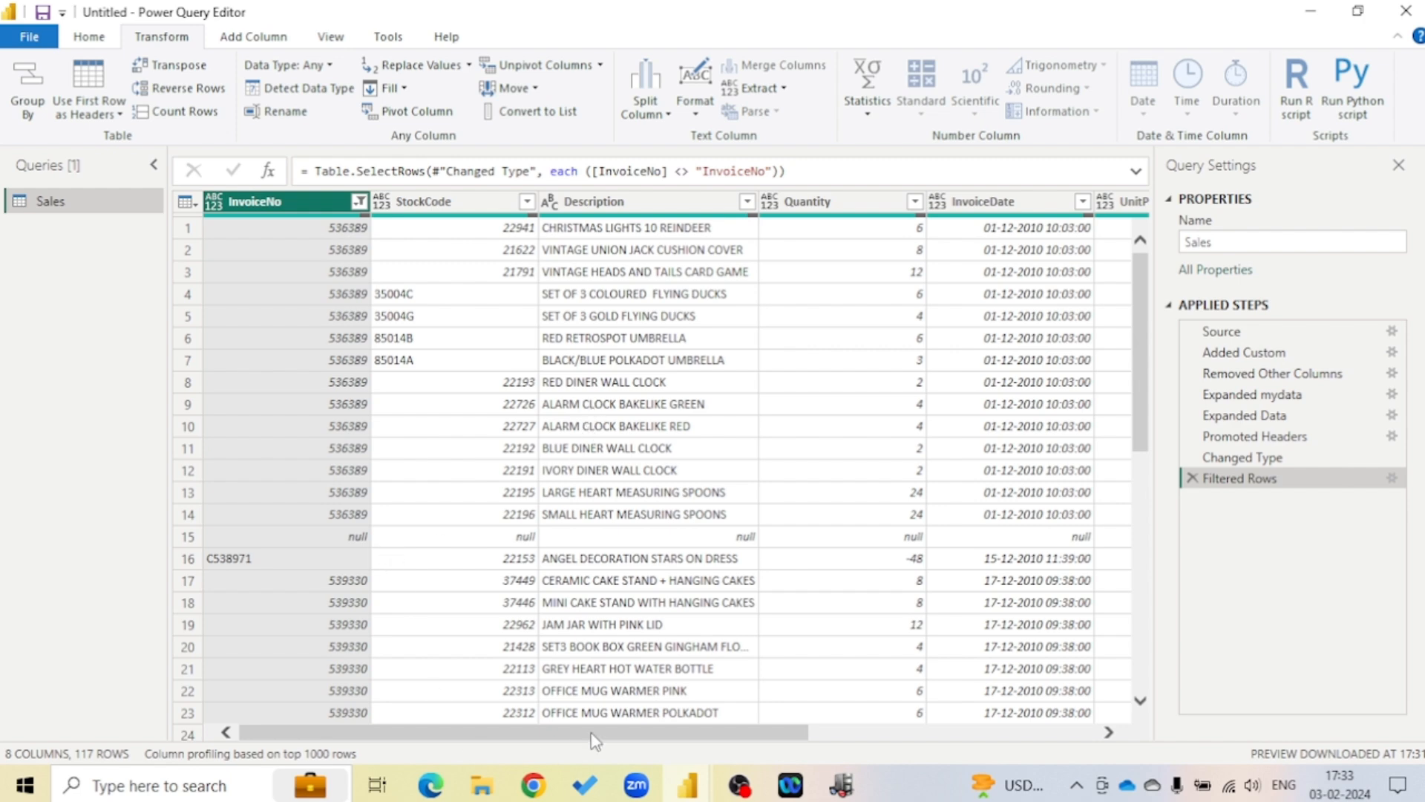
Examine all rows and columns of the Sales query for leftover header rows, blank rows and POST stock codes
left_click_drag(597, 737, 371, 750)
scroll(517, 549, "down", 8)
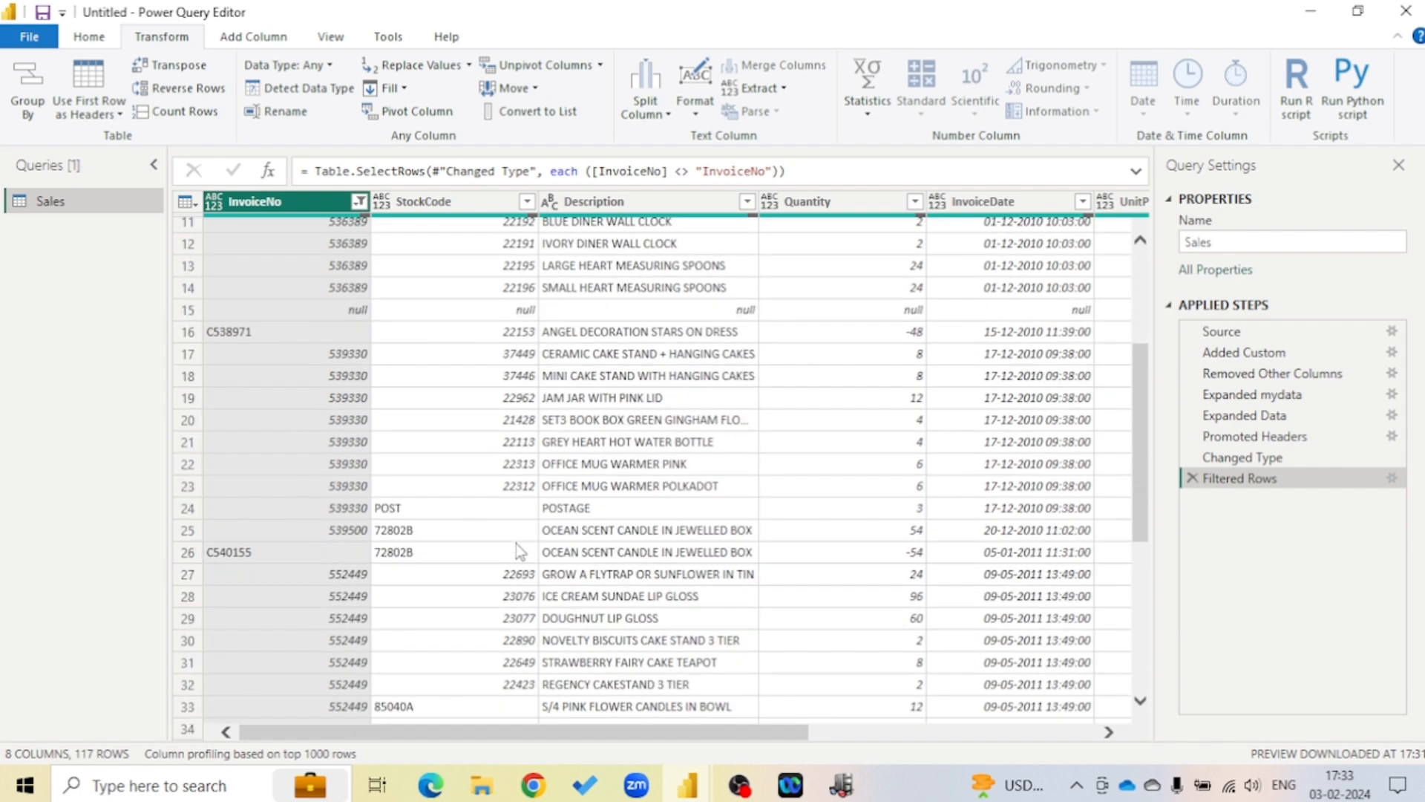
scroll(517, 550, "down", 15)
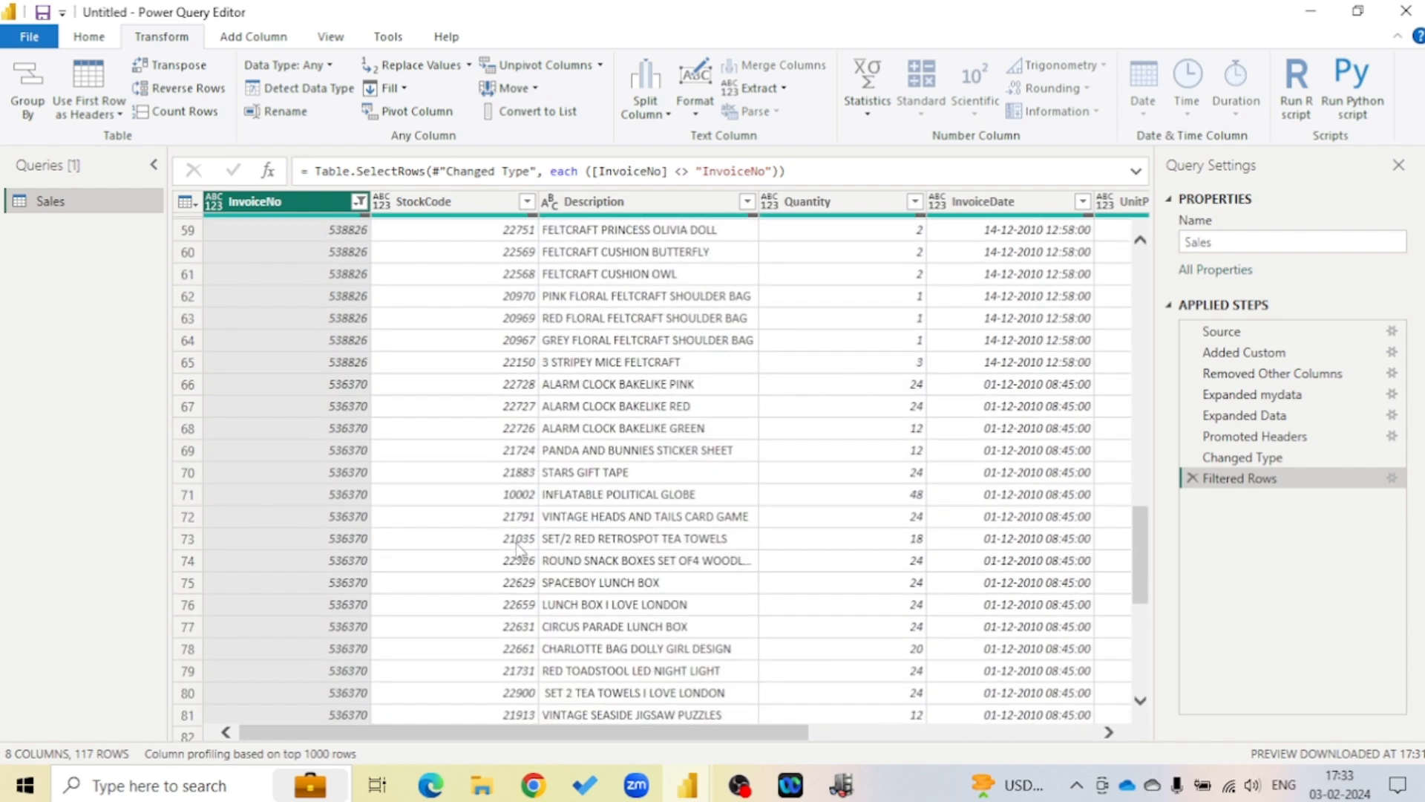
scroll(517, 550, "down", 9)
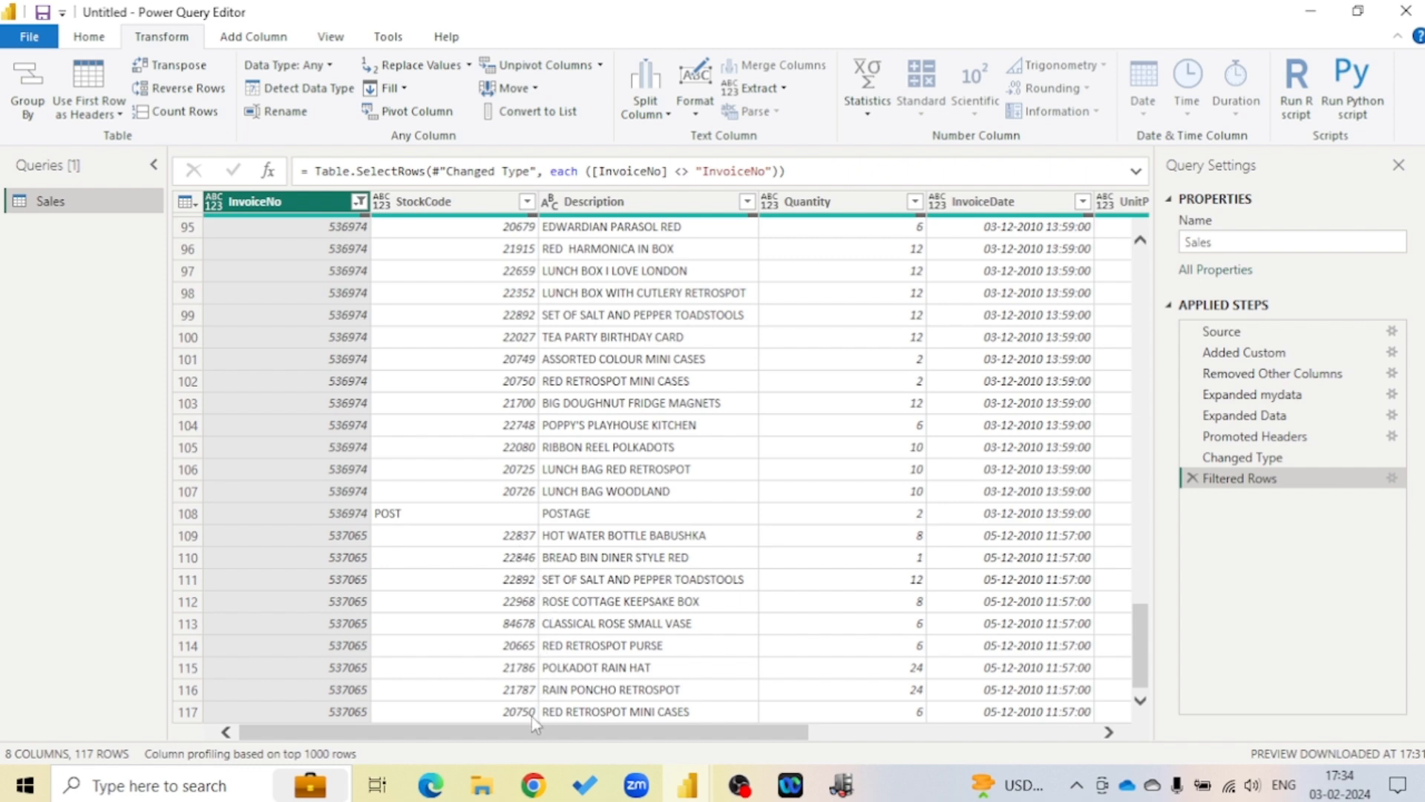
left_click_drag(524, 732, 668, 731)
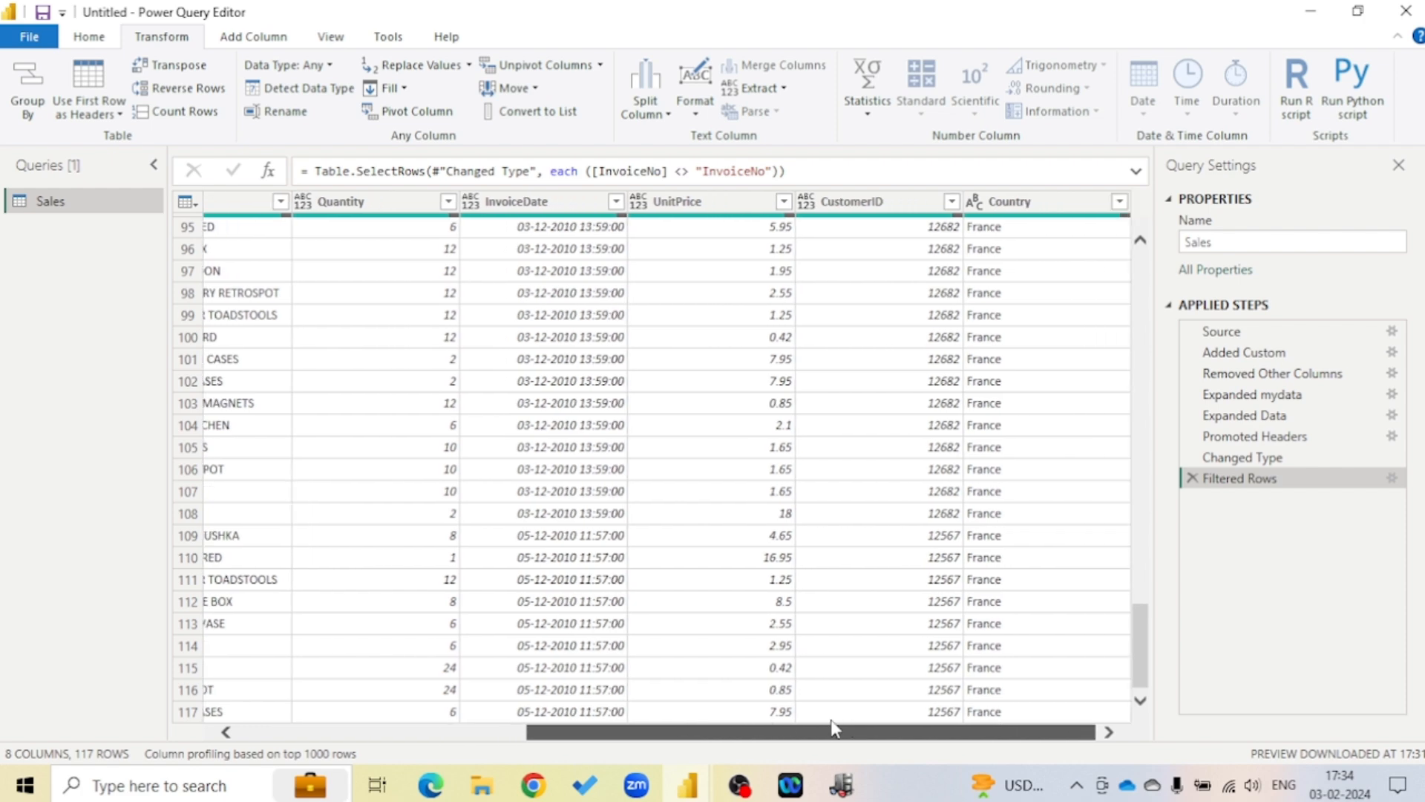
left_click_drag(831, 731, 544, 731)
scroll(438, 585, "up", 1)
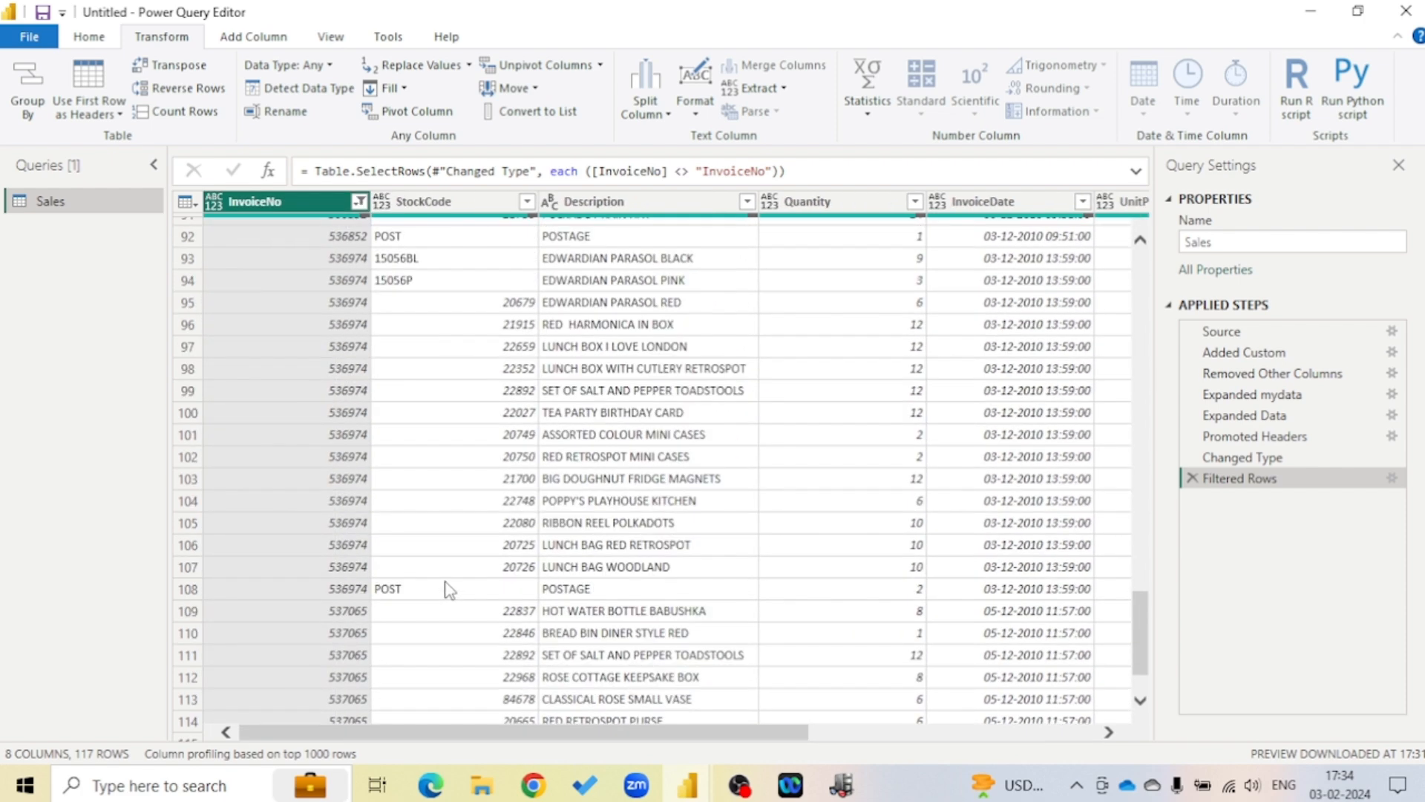
scroll(449, 590, "up", 7)
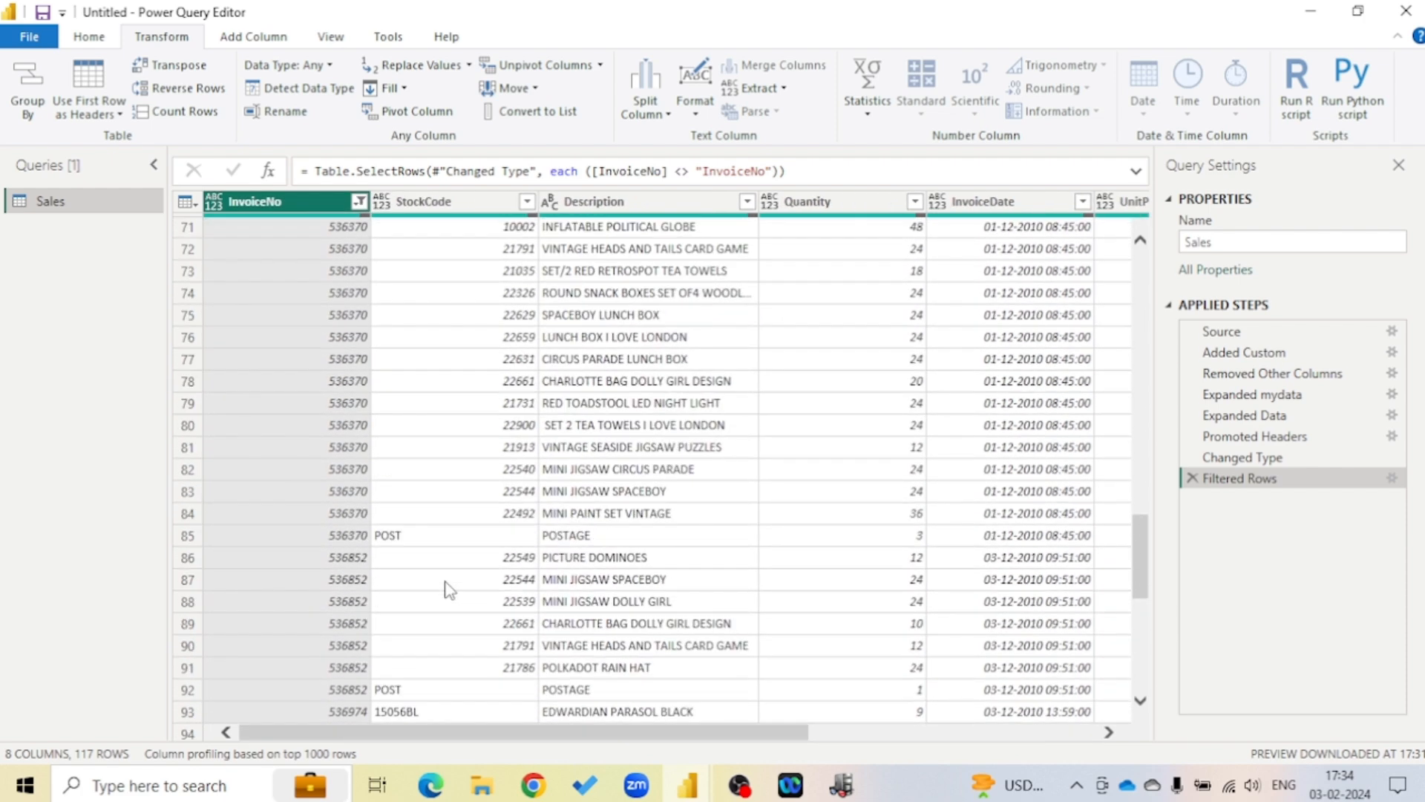
scroll(449, 591, "up", 1)
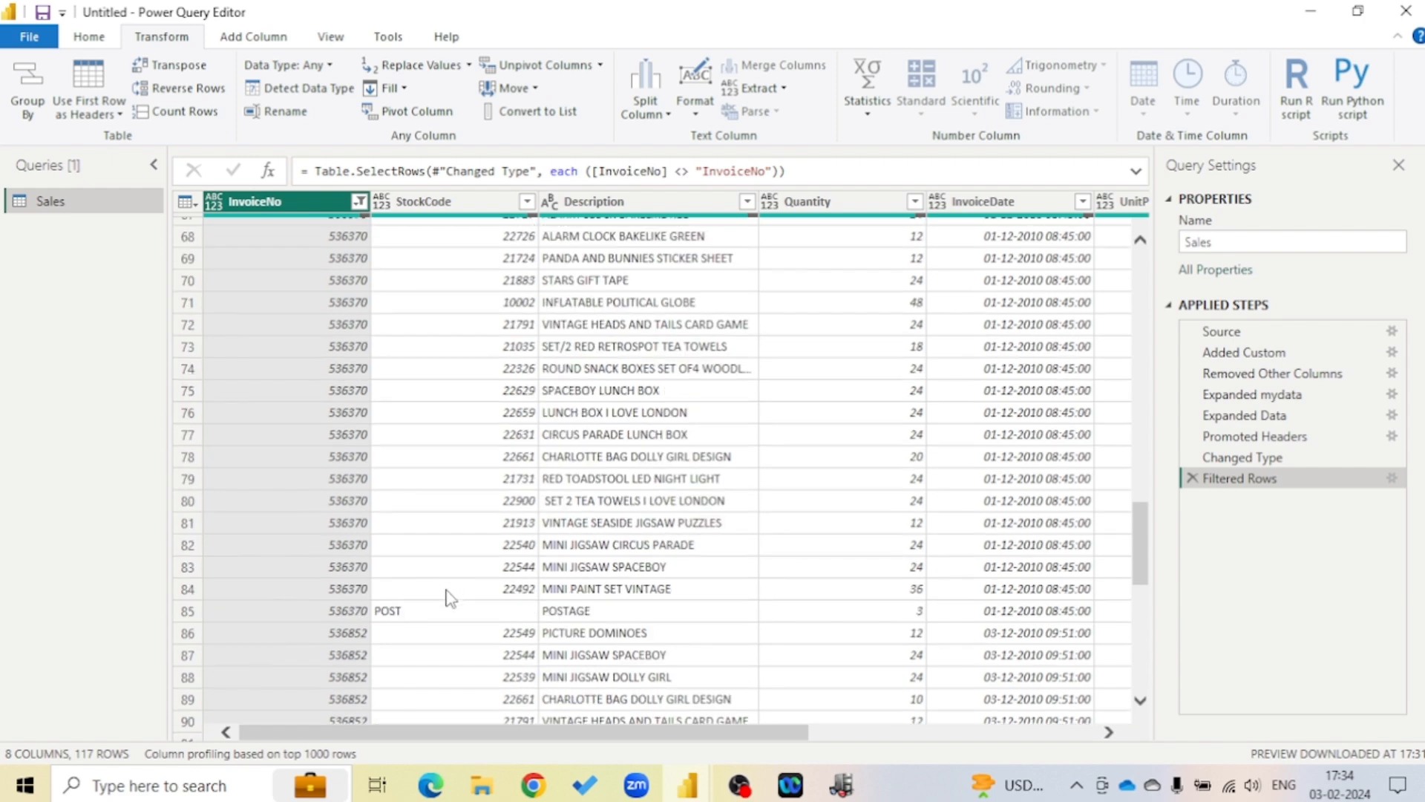
left_click_drag(580, 739, 414, 739)
scroll(505, 551, "up", 13)
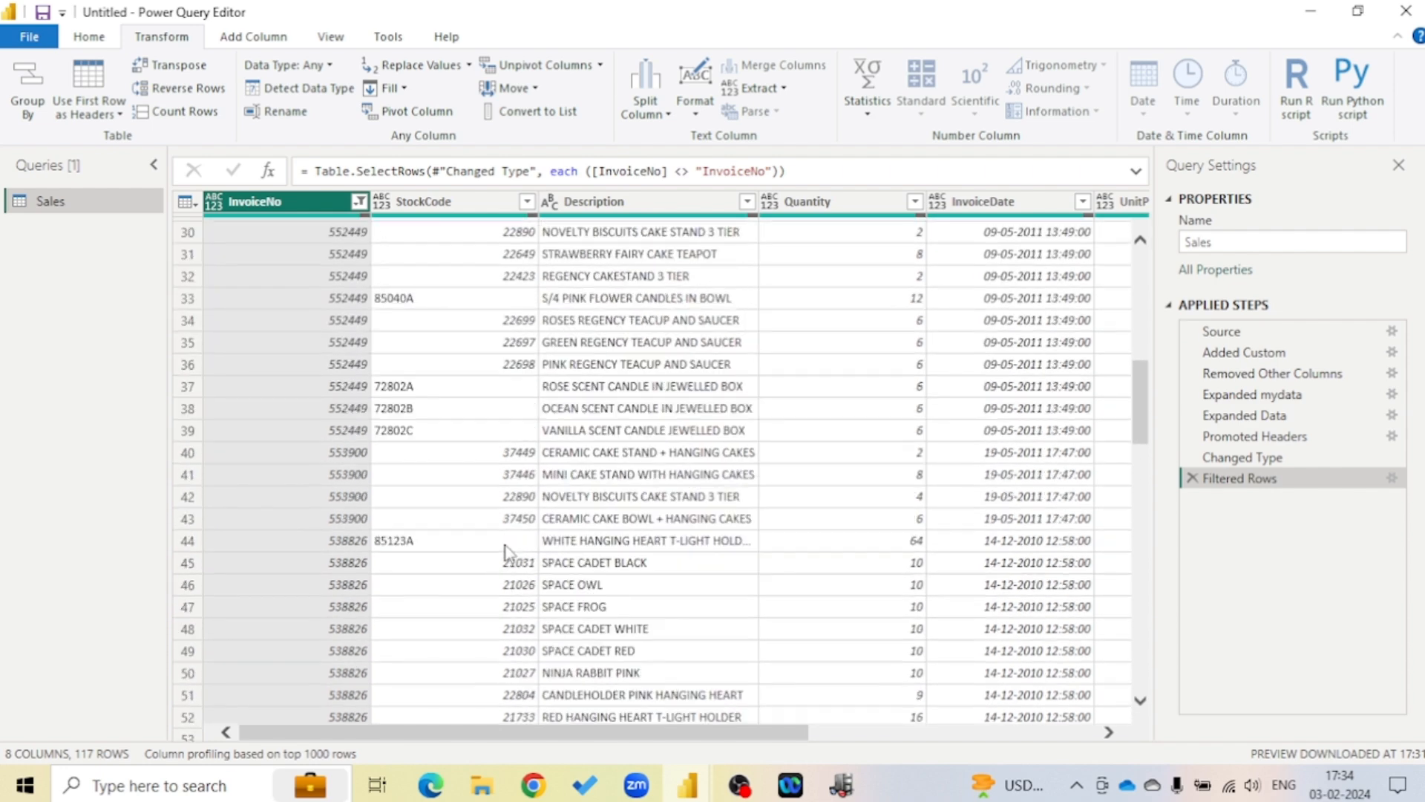
scroll(505, 551, "up", 7)
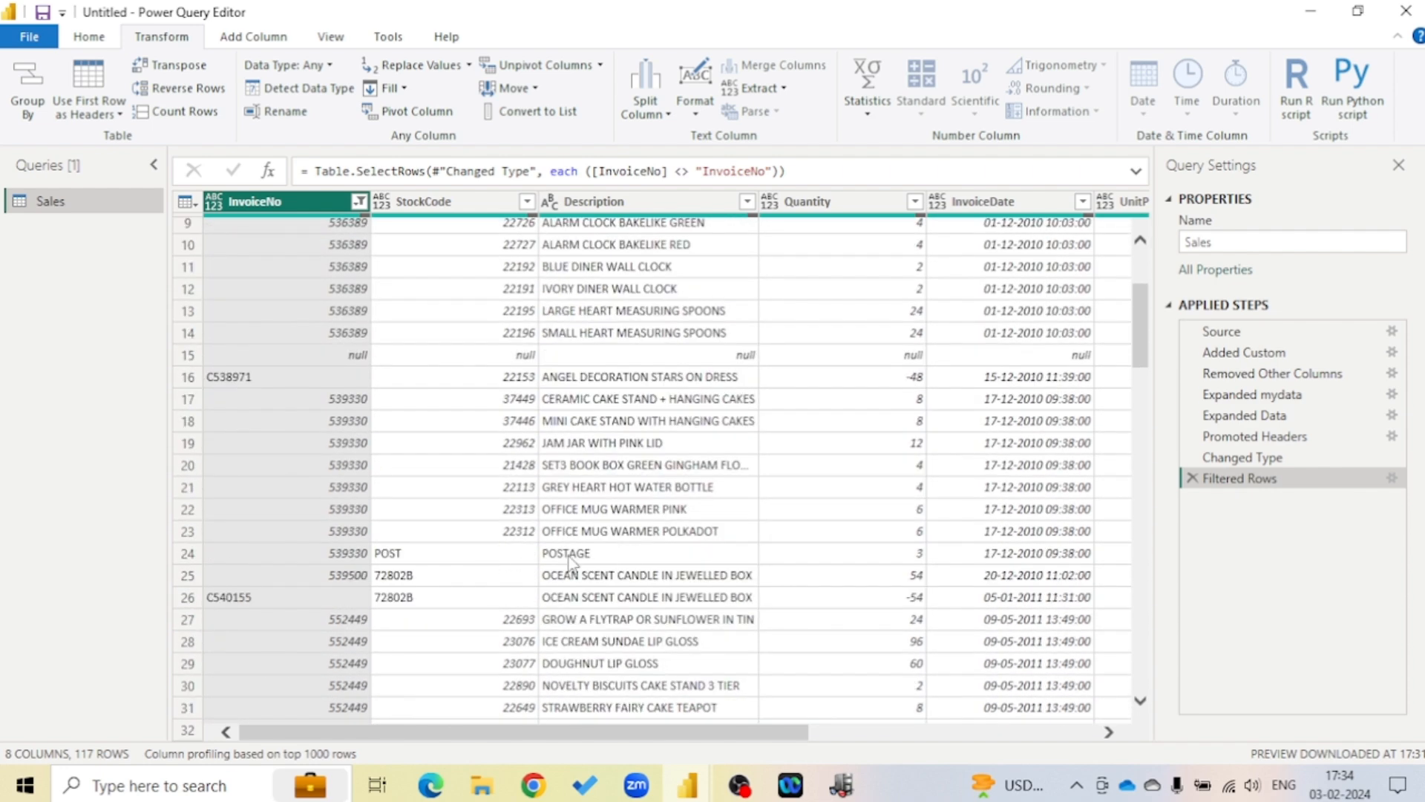
scroll(477, 562, "up", 3)
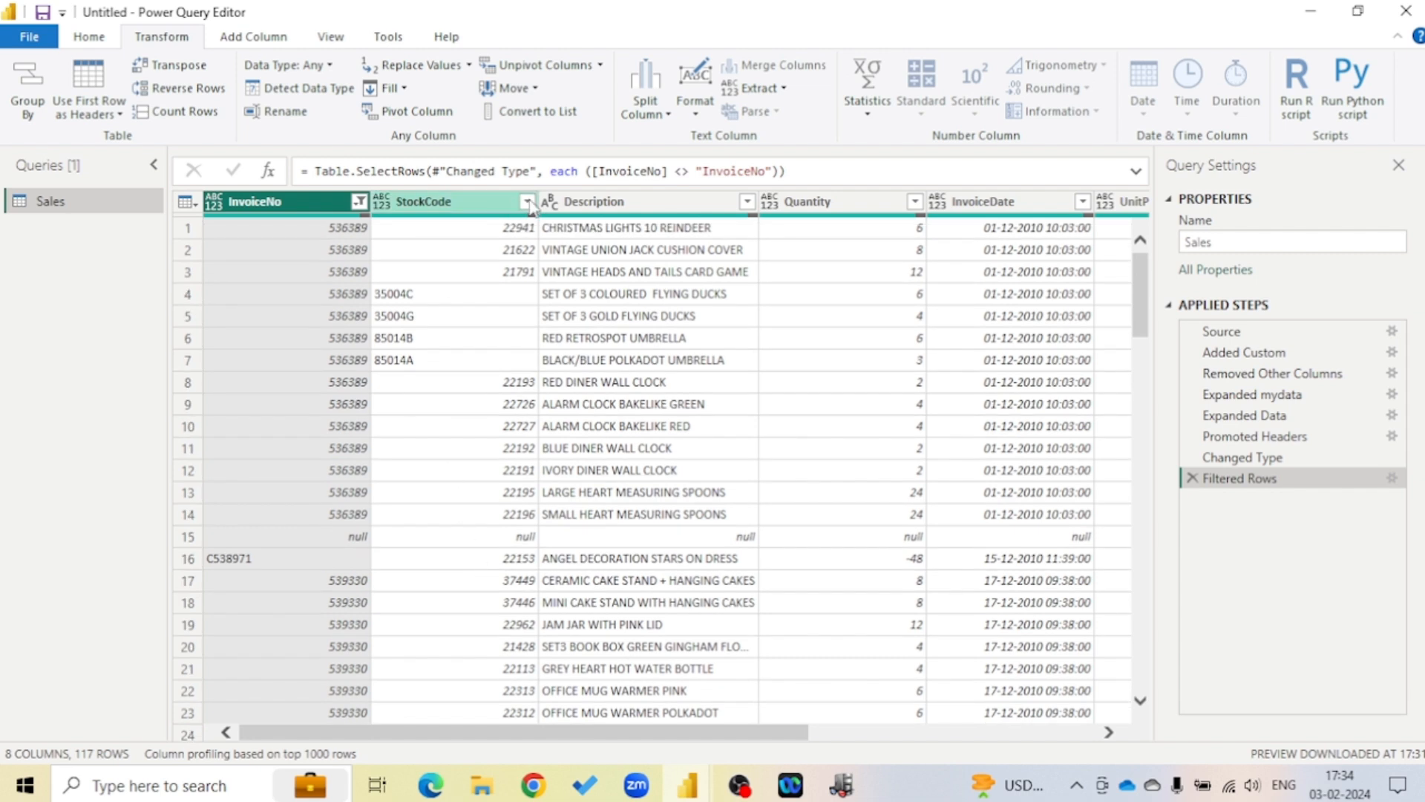
Filter the StockCode column to exclude the null and POST values
left_click(527, 201)
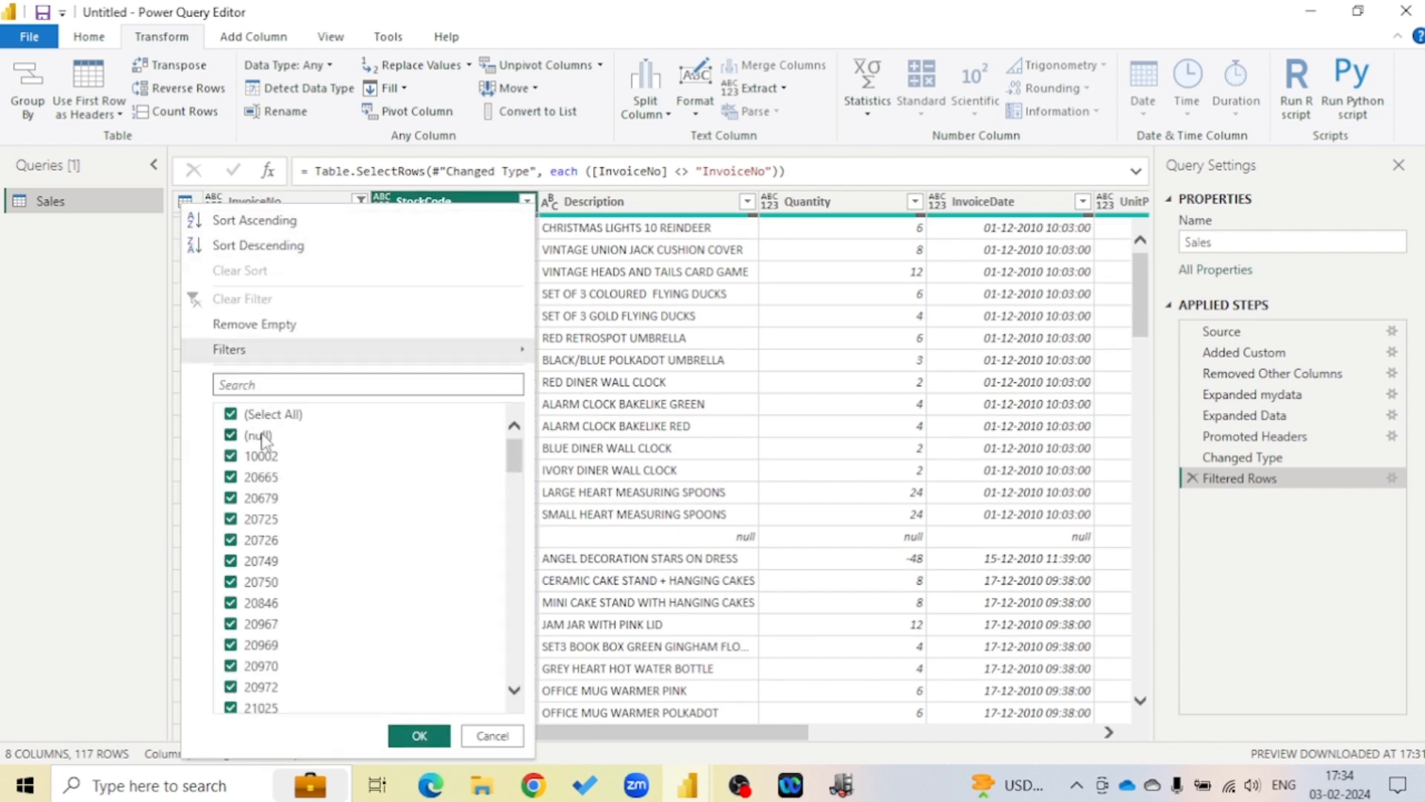
scroll(308, 527, "down", 12)
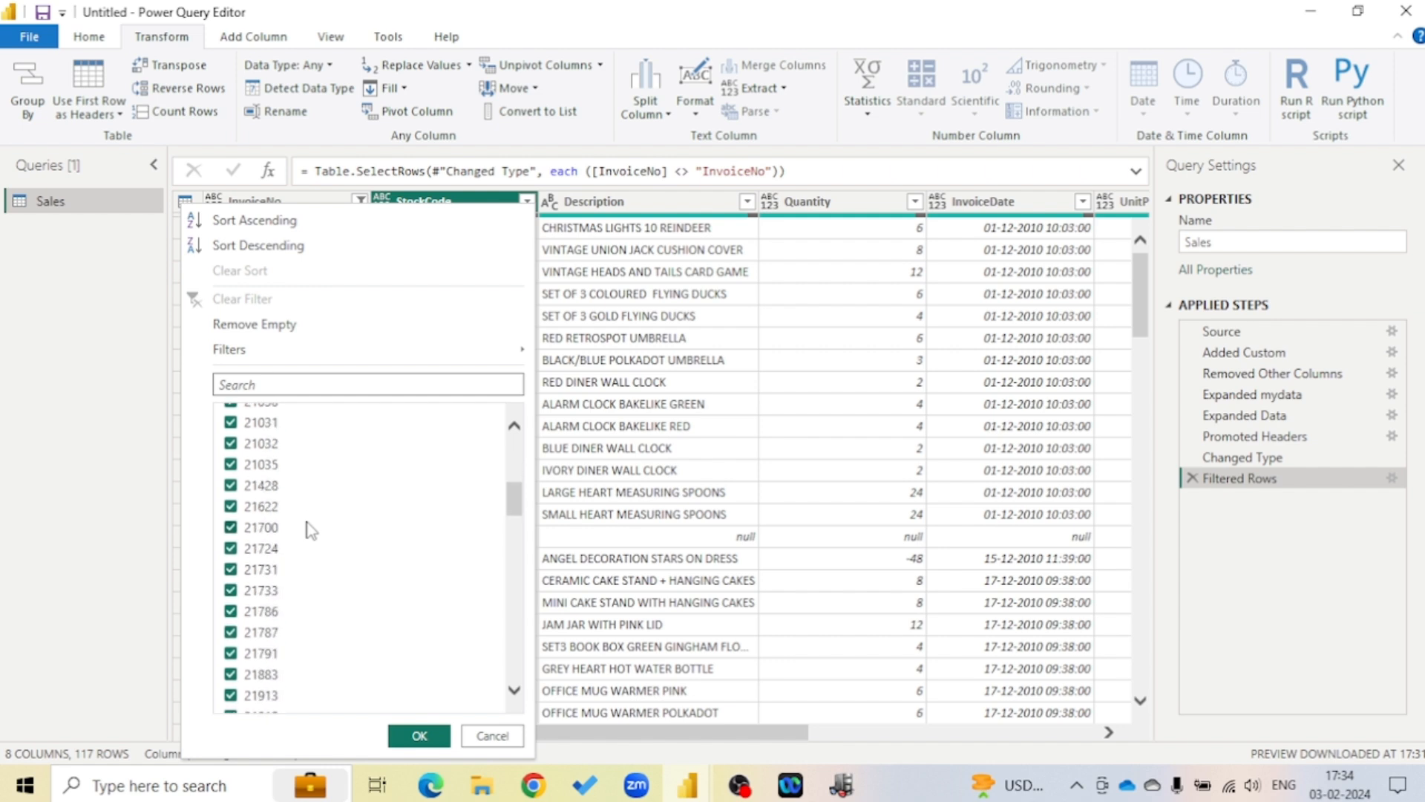
scroll(311, 533, "down", 15)
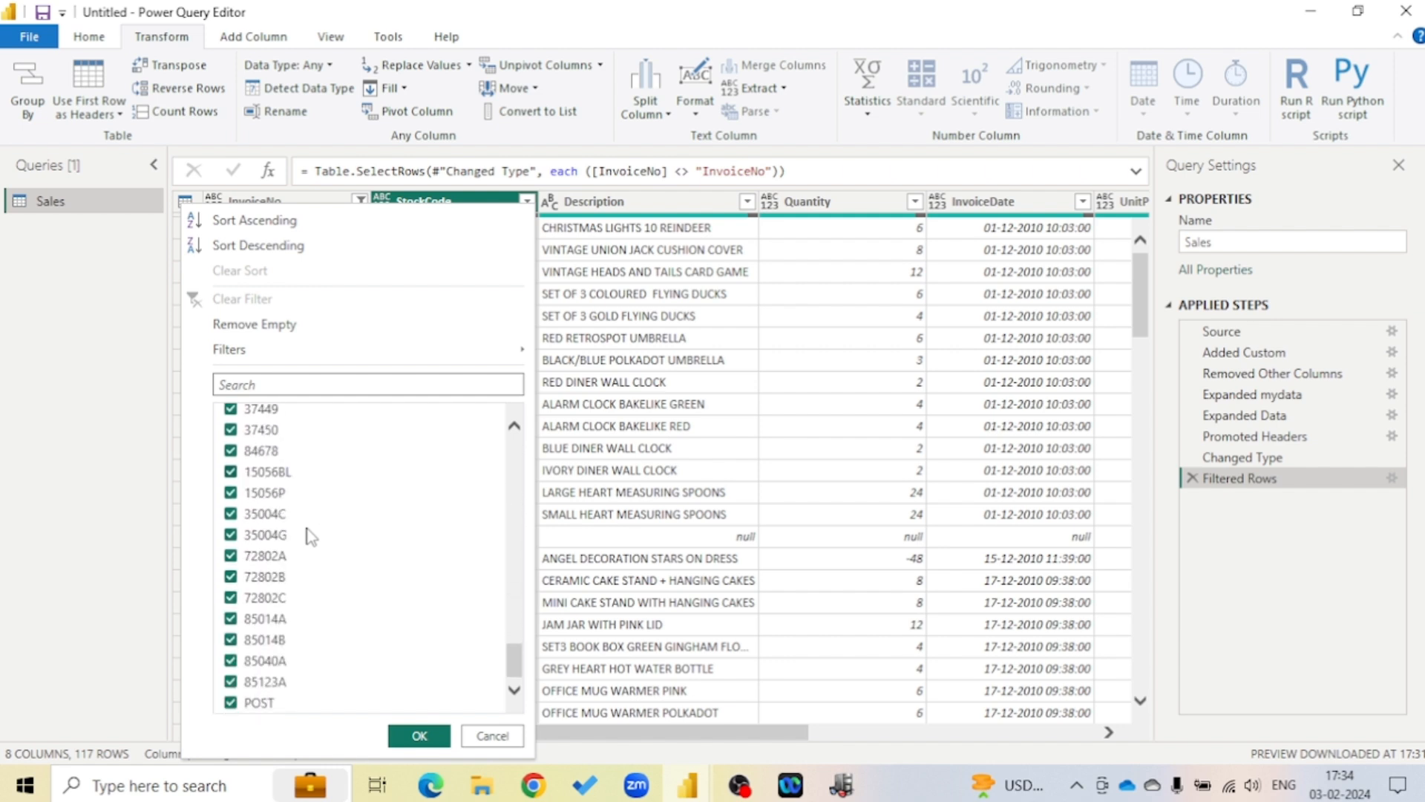
left_click(230, 702)
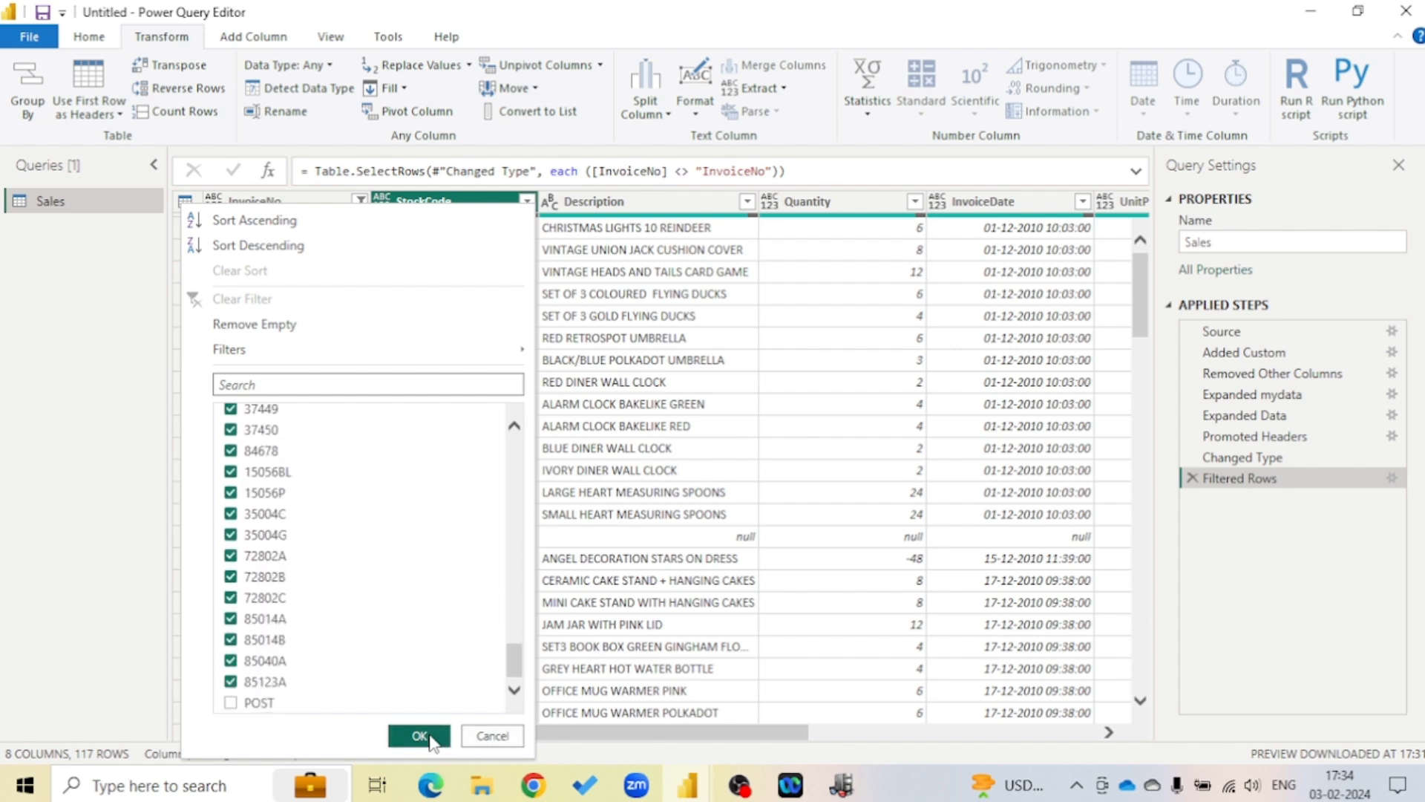
left_click(419, 735)
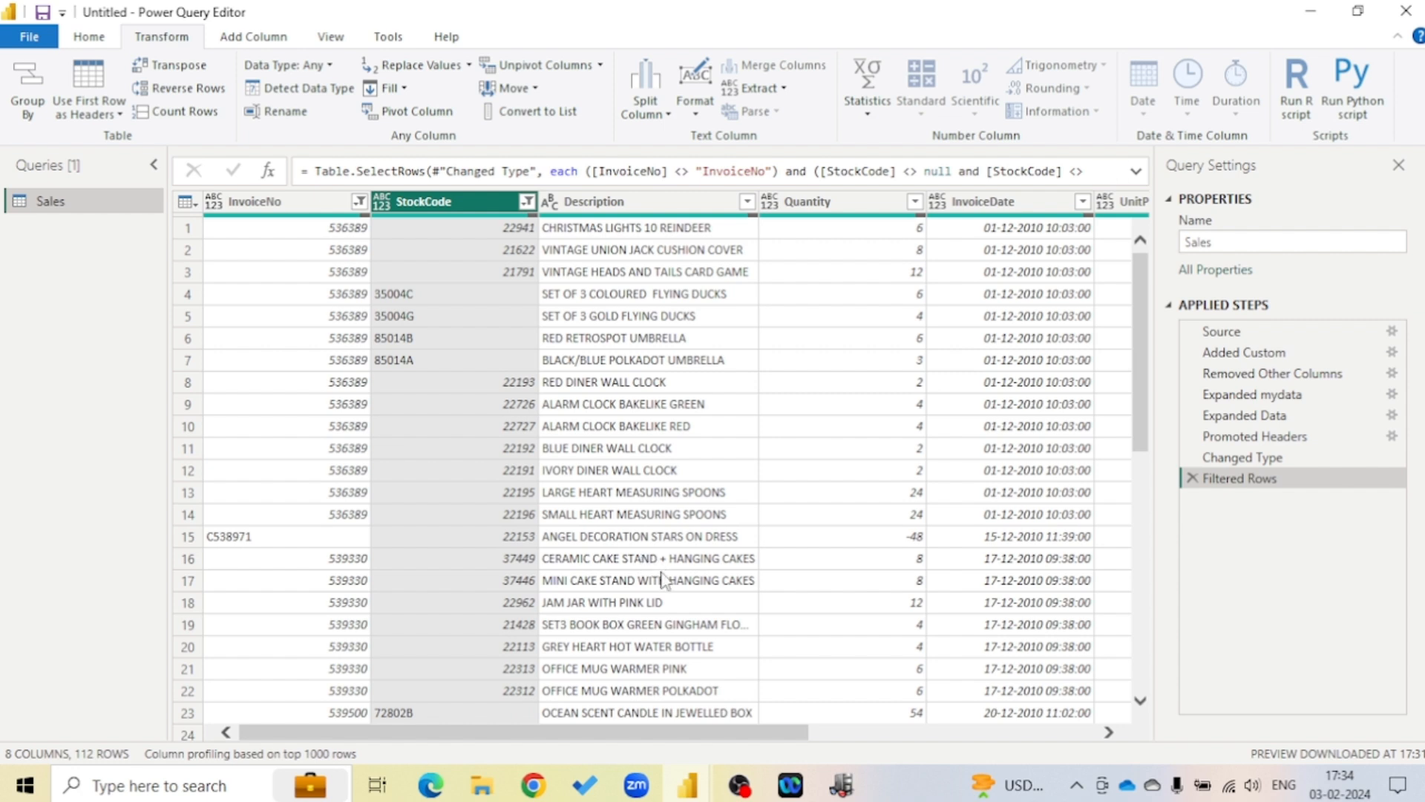
Check the StockCode-filtered data through to the last row, including the UnitPrice, CustomerID and Country columns
left_click_drag(572, 733, 913, 739)
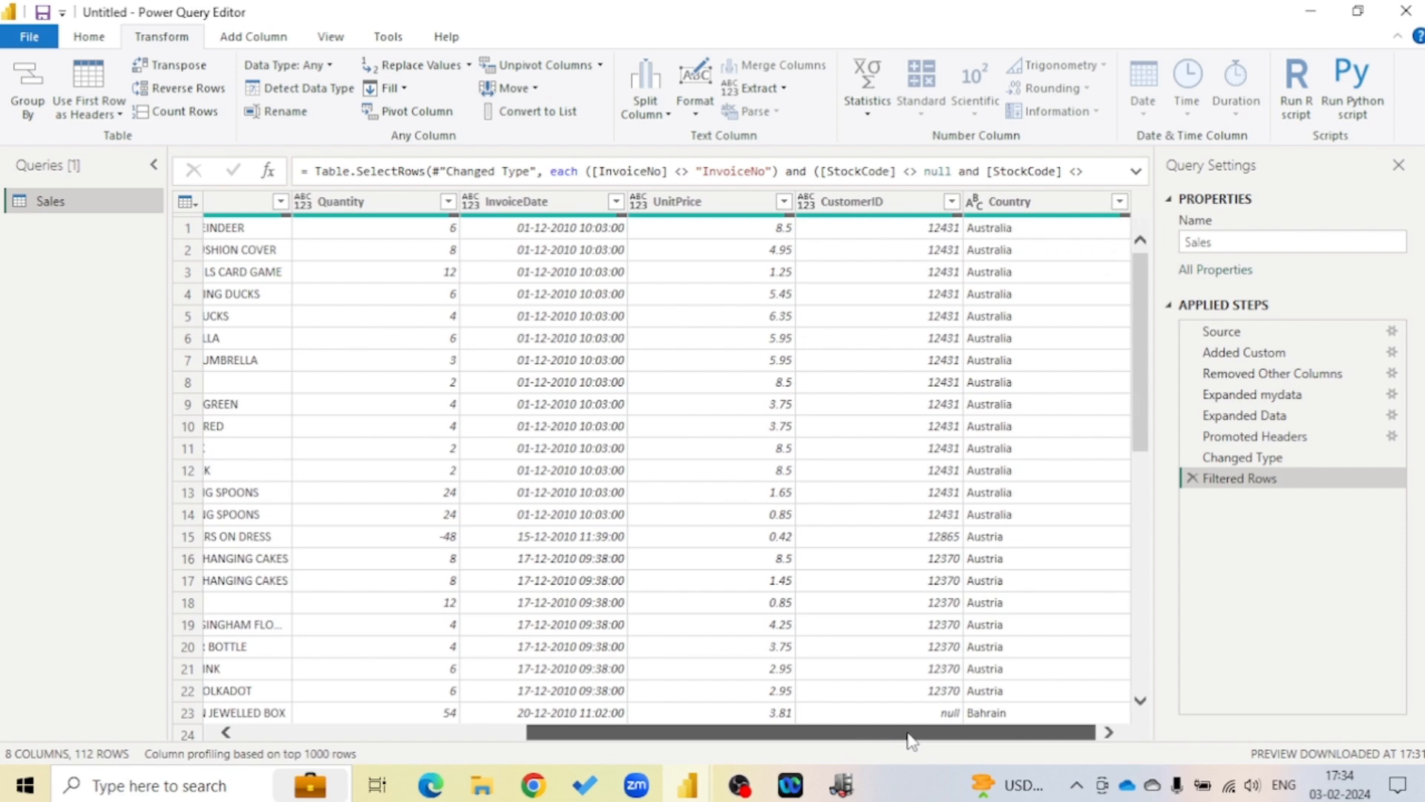
scroll(839, 438, "down", 1)
scroll(838, 438, "down", 2)
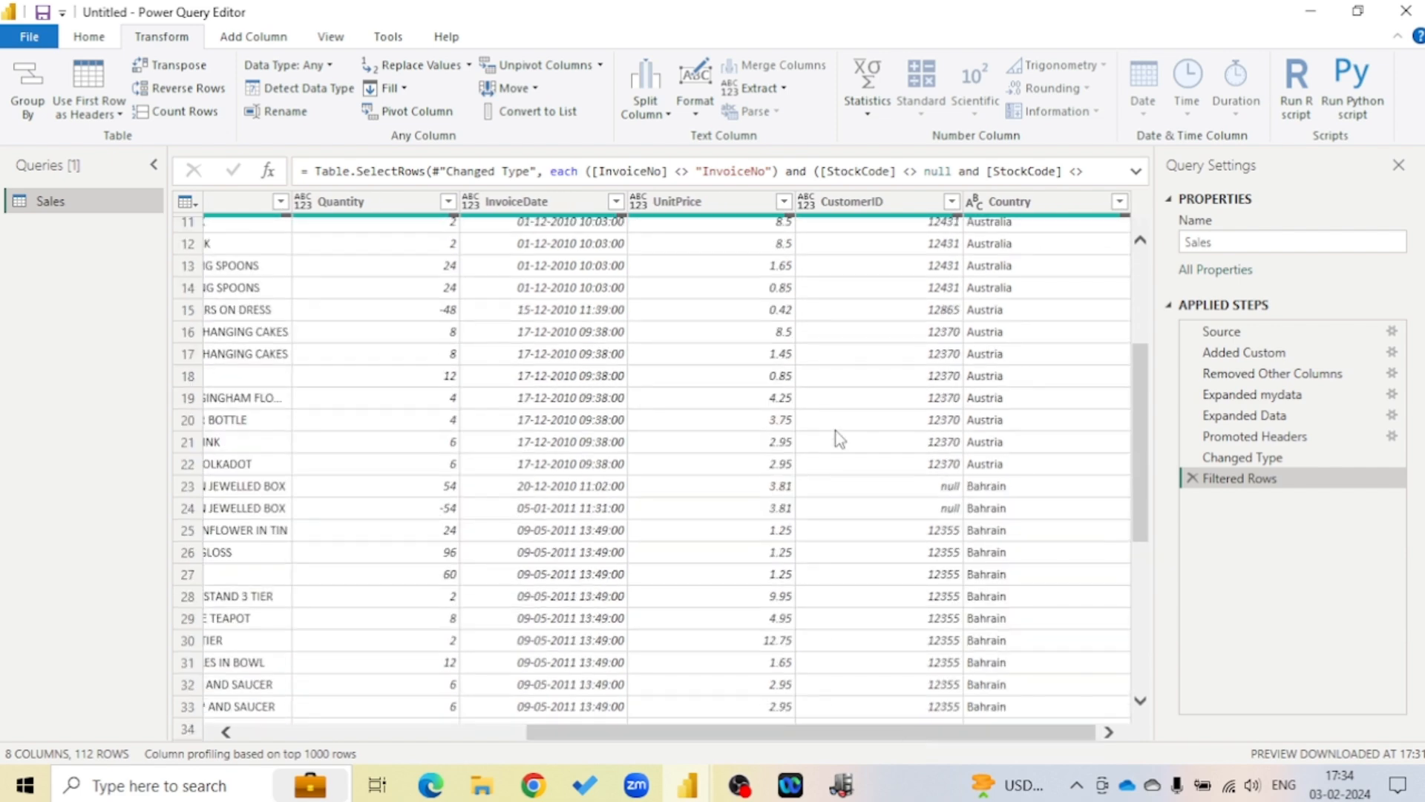
scroll(839, 438, "down", 2)
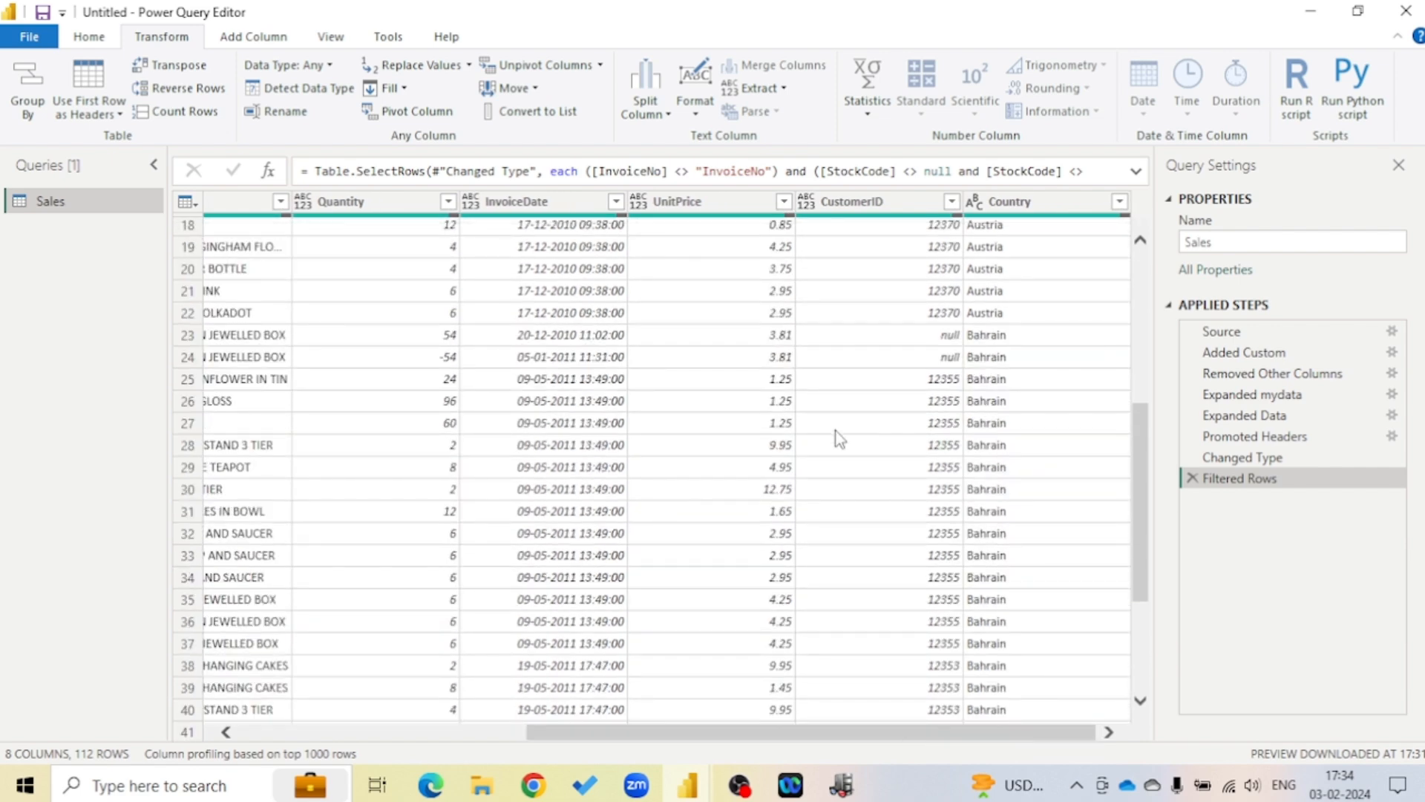
scroll(839, 438, "down", 1)
scroll(839, 438, "down", 20)
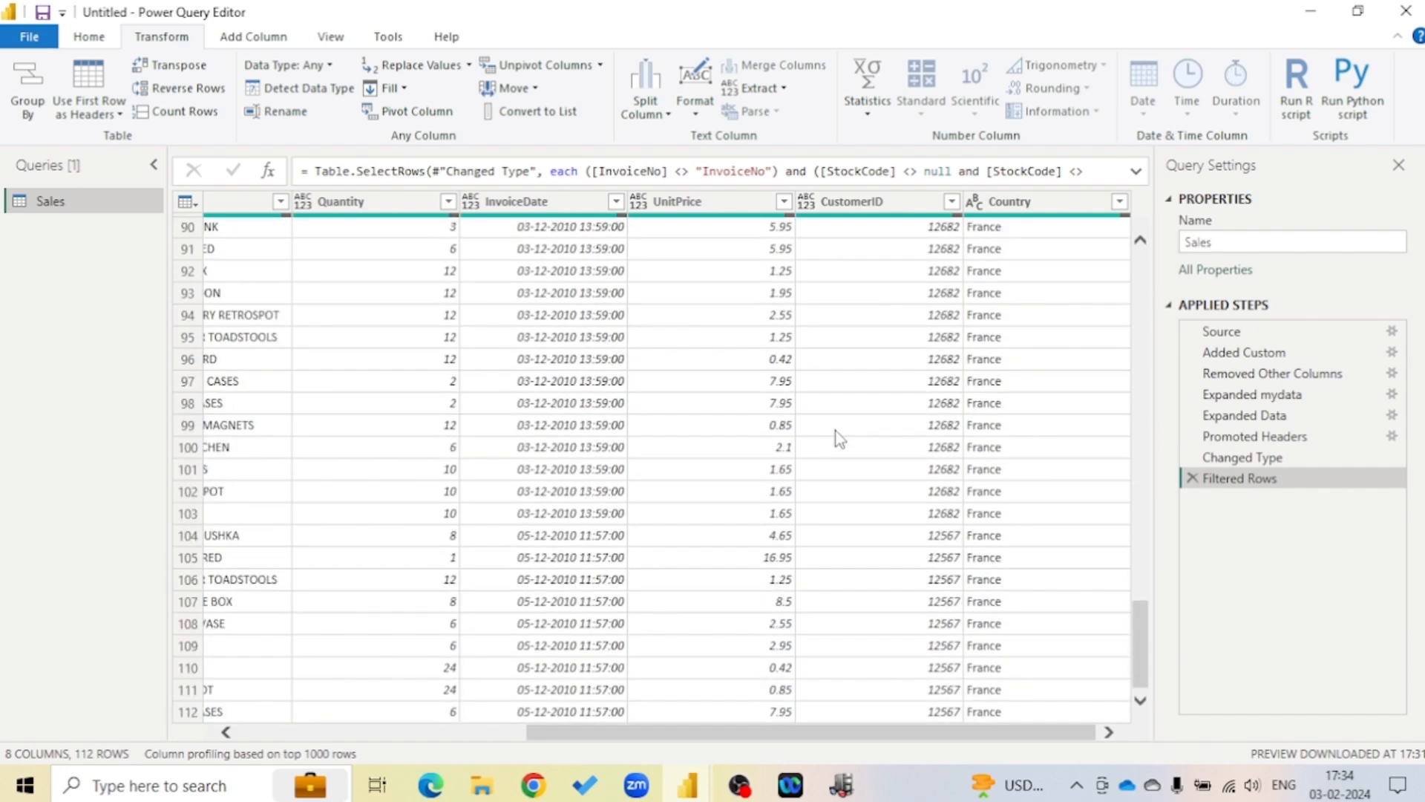
left_click_drag(797, 743, 418, 749)
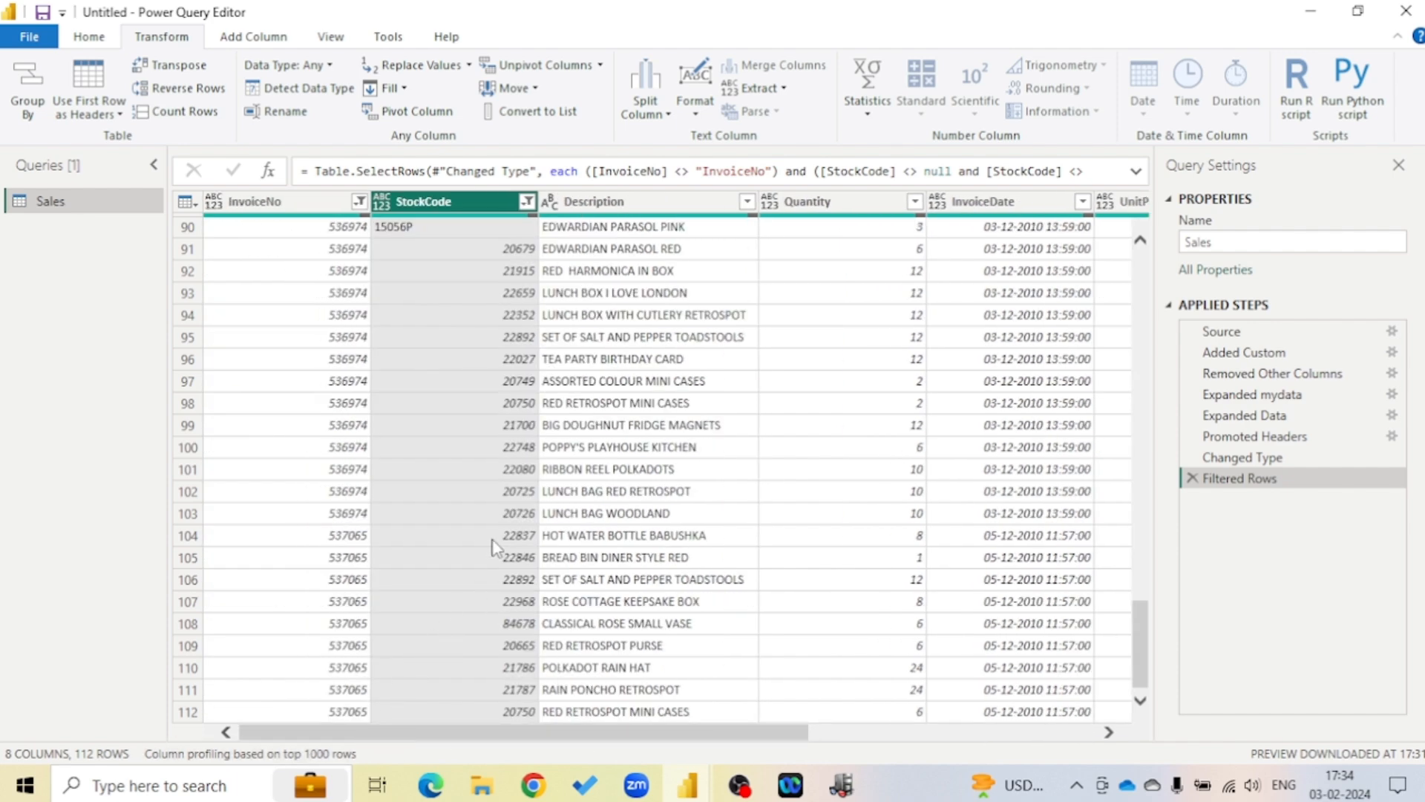
scroll(494, 548, "up", 13)
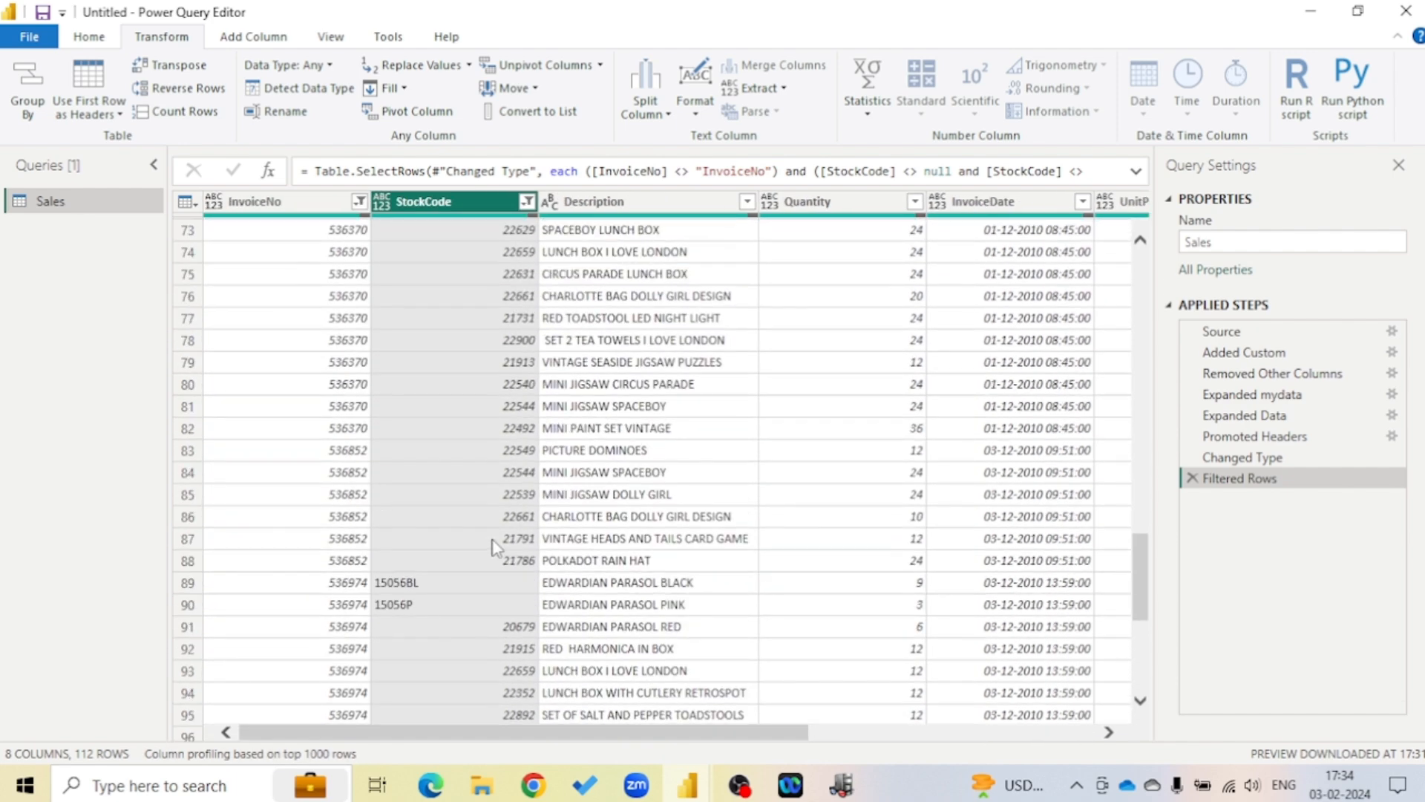
scroll(494, 548, "up", 5)
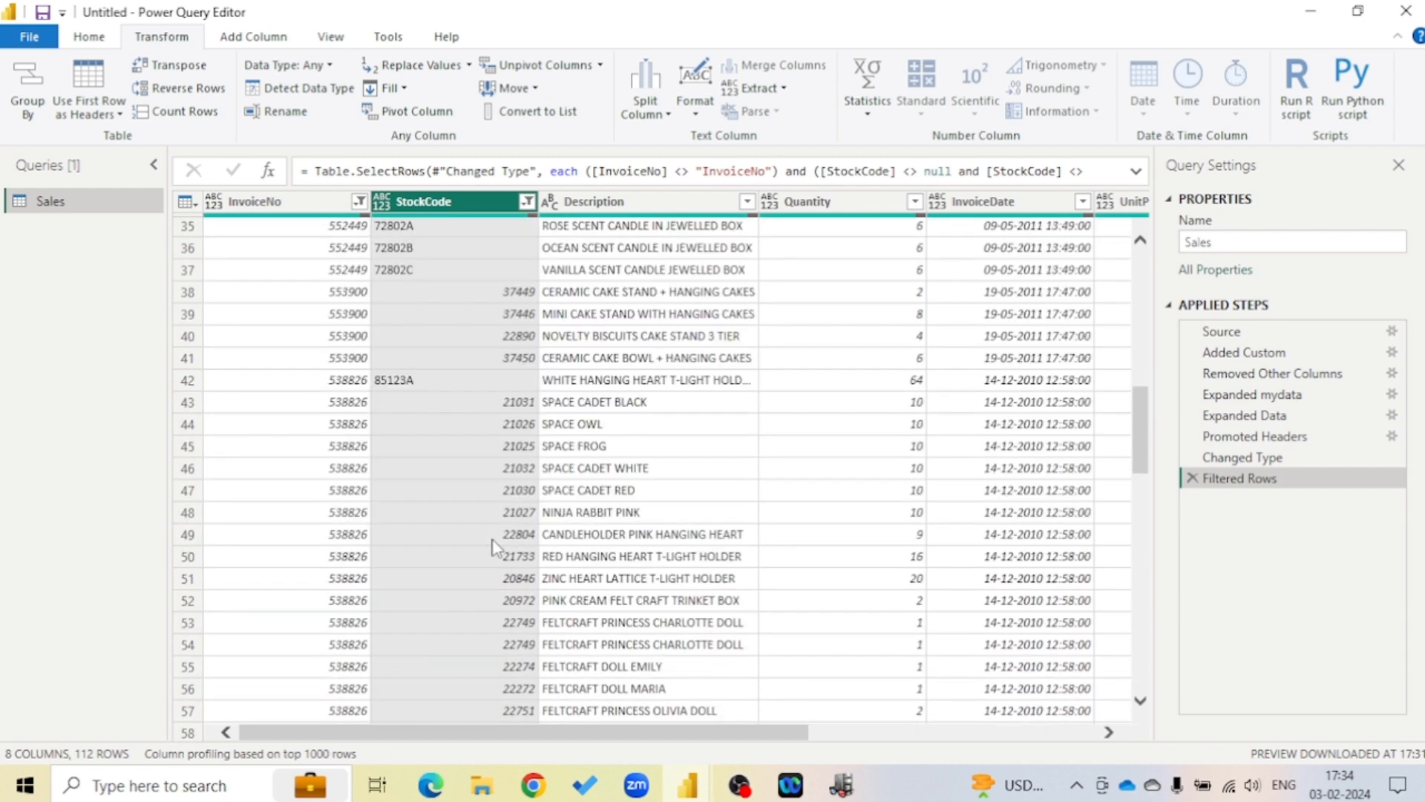
scroll(493, 548, "up", 11)
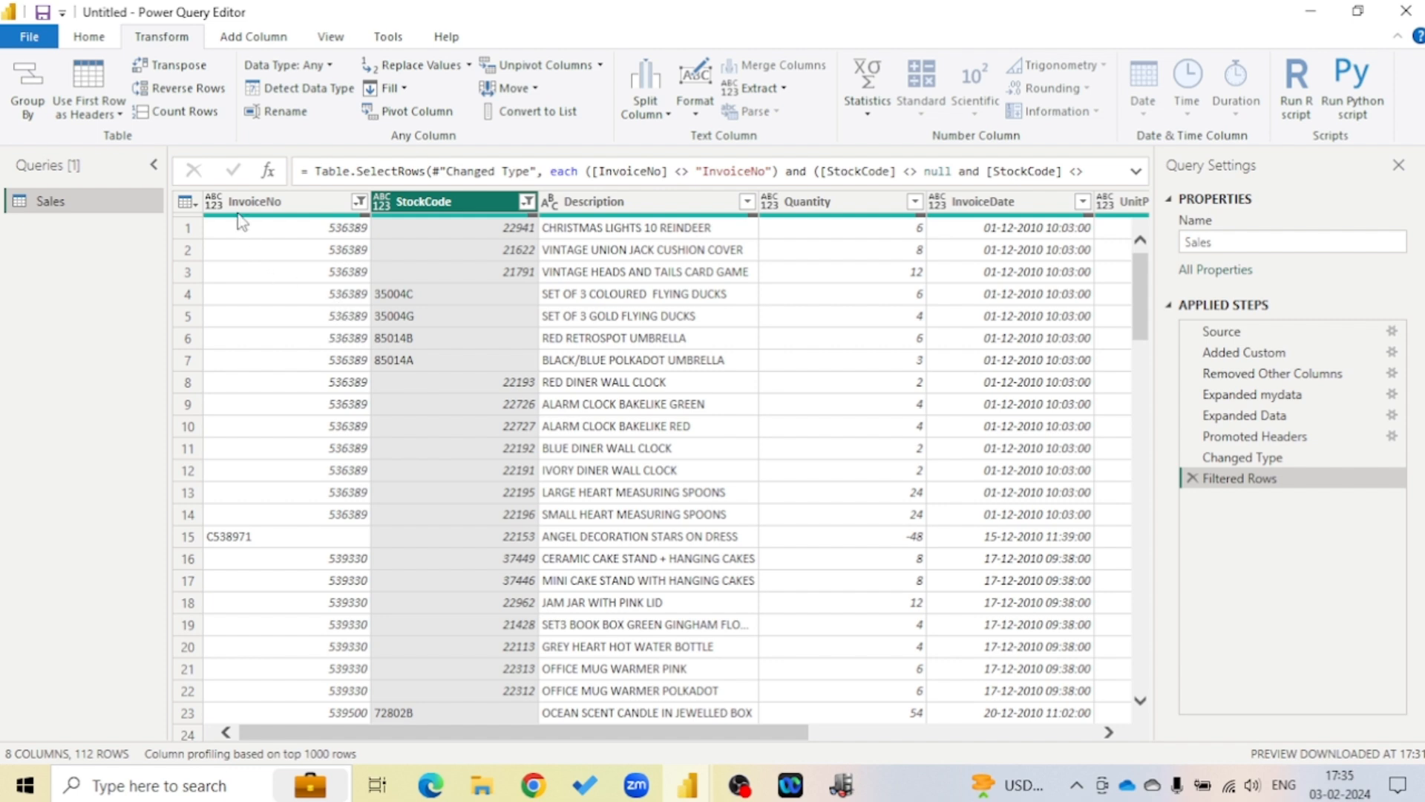
Check the mixed number and text values in InvoiceNo and StockCode, and set the Quantity column's data type to Whole Number
left_click(230, 540)
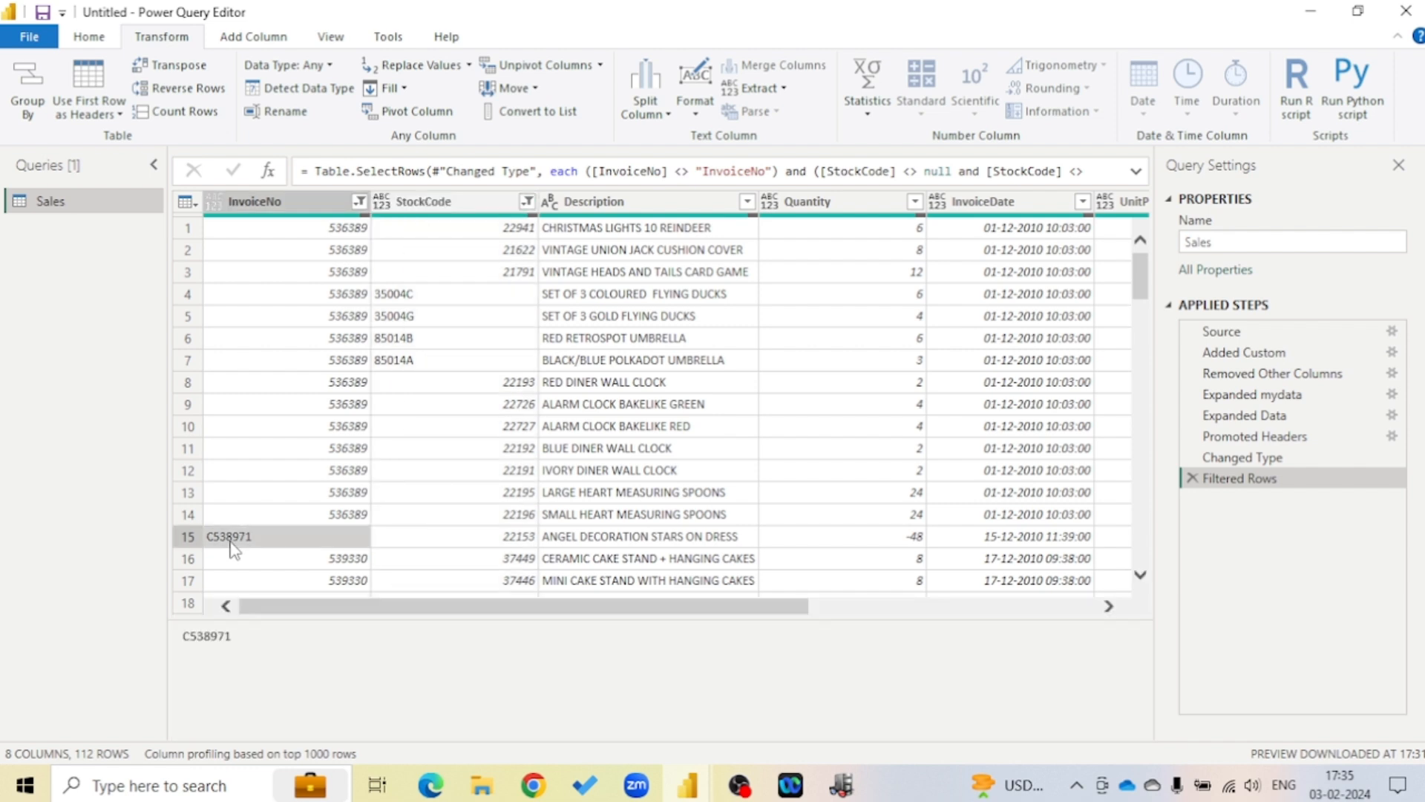
left_click(475, 404)
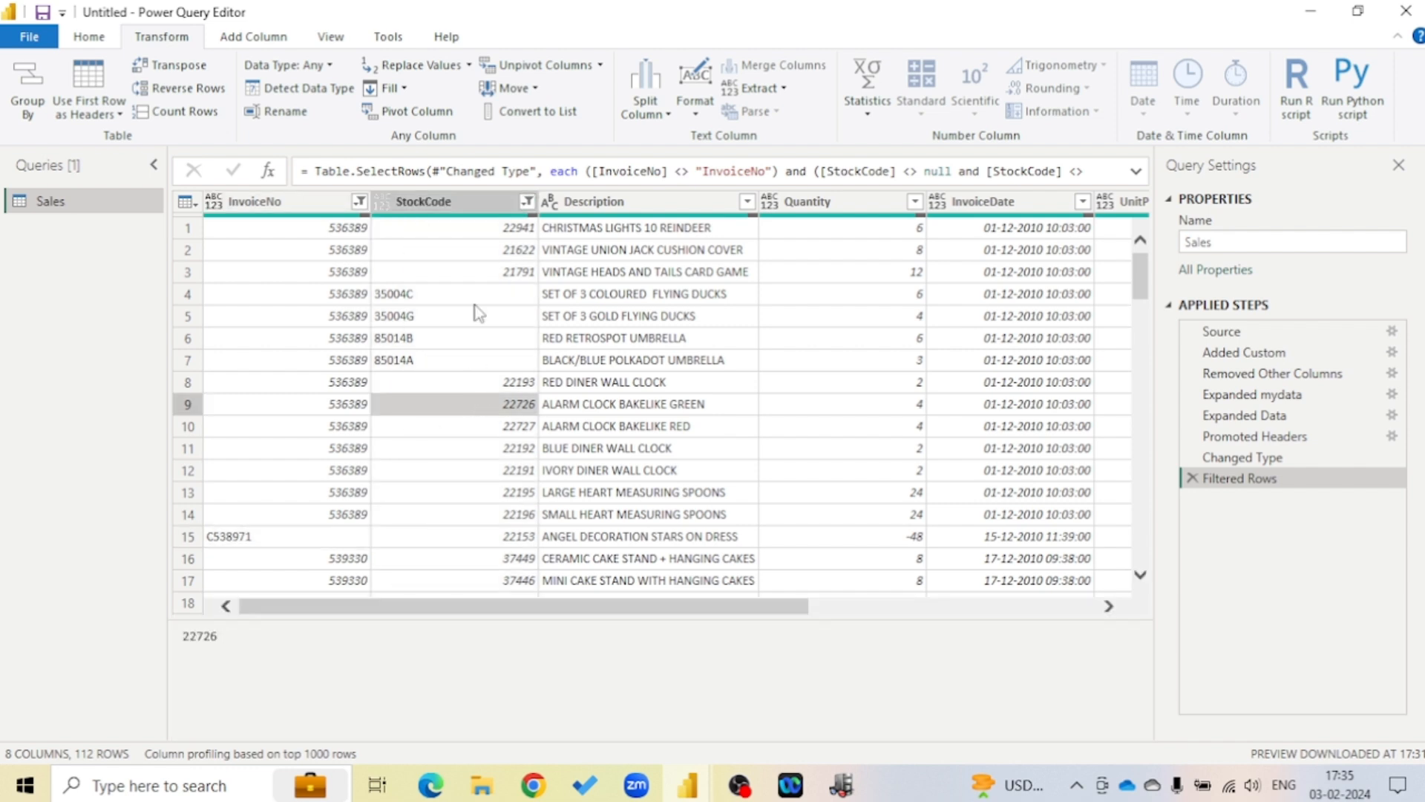
left_click(458, 199)
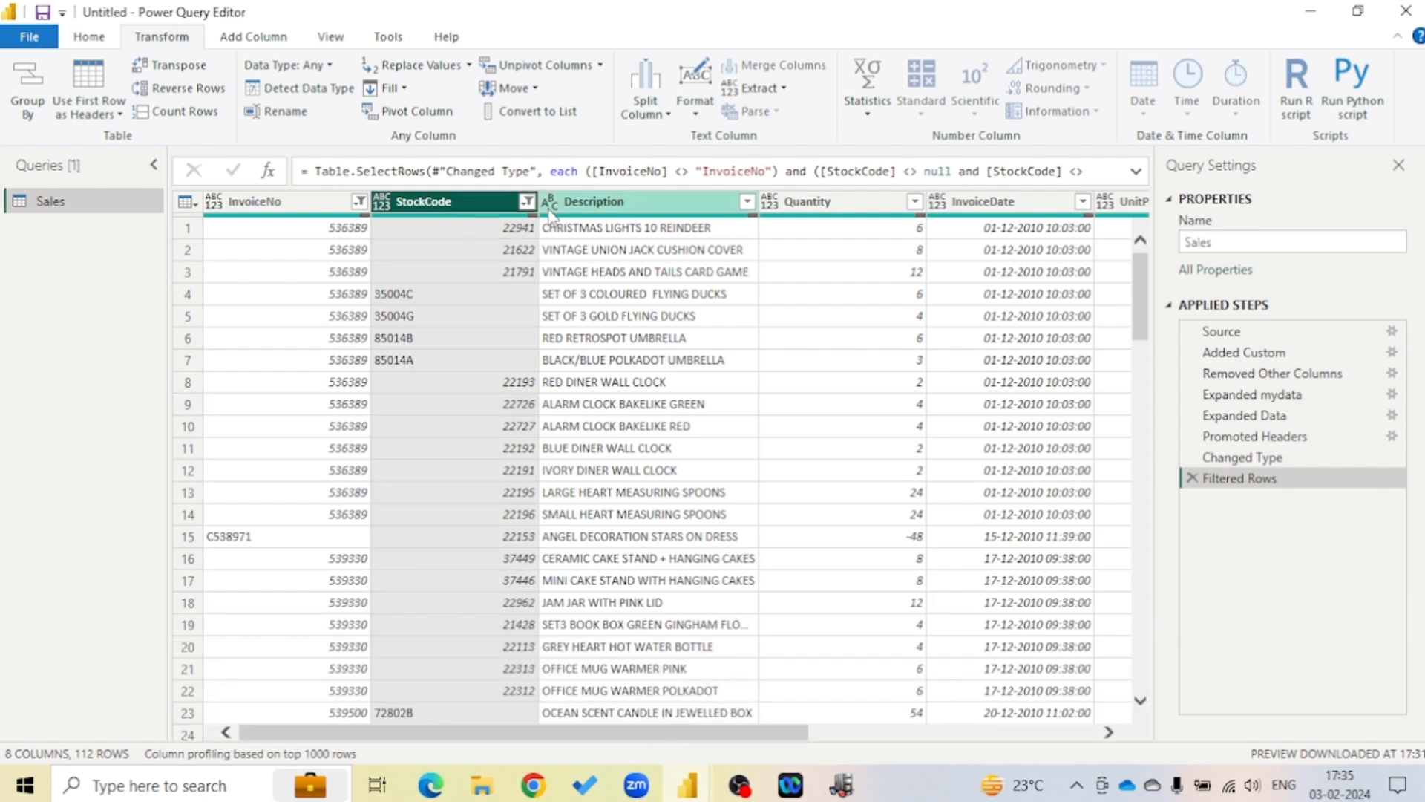
left_click(770, 202)
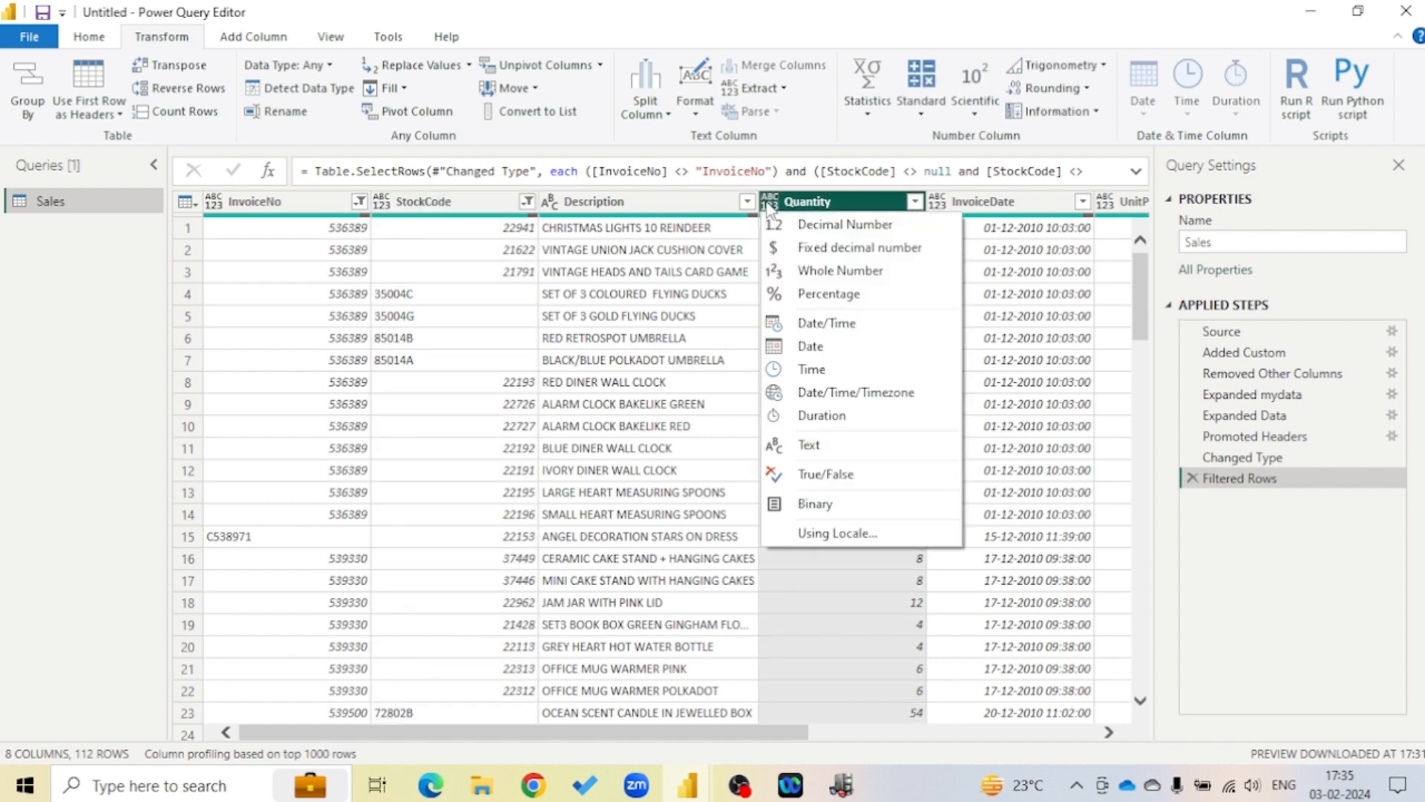
left_click(824, 272)
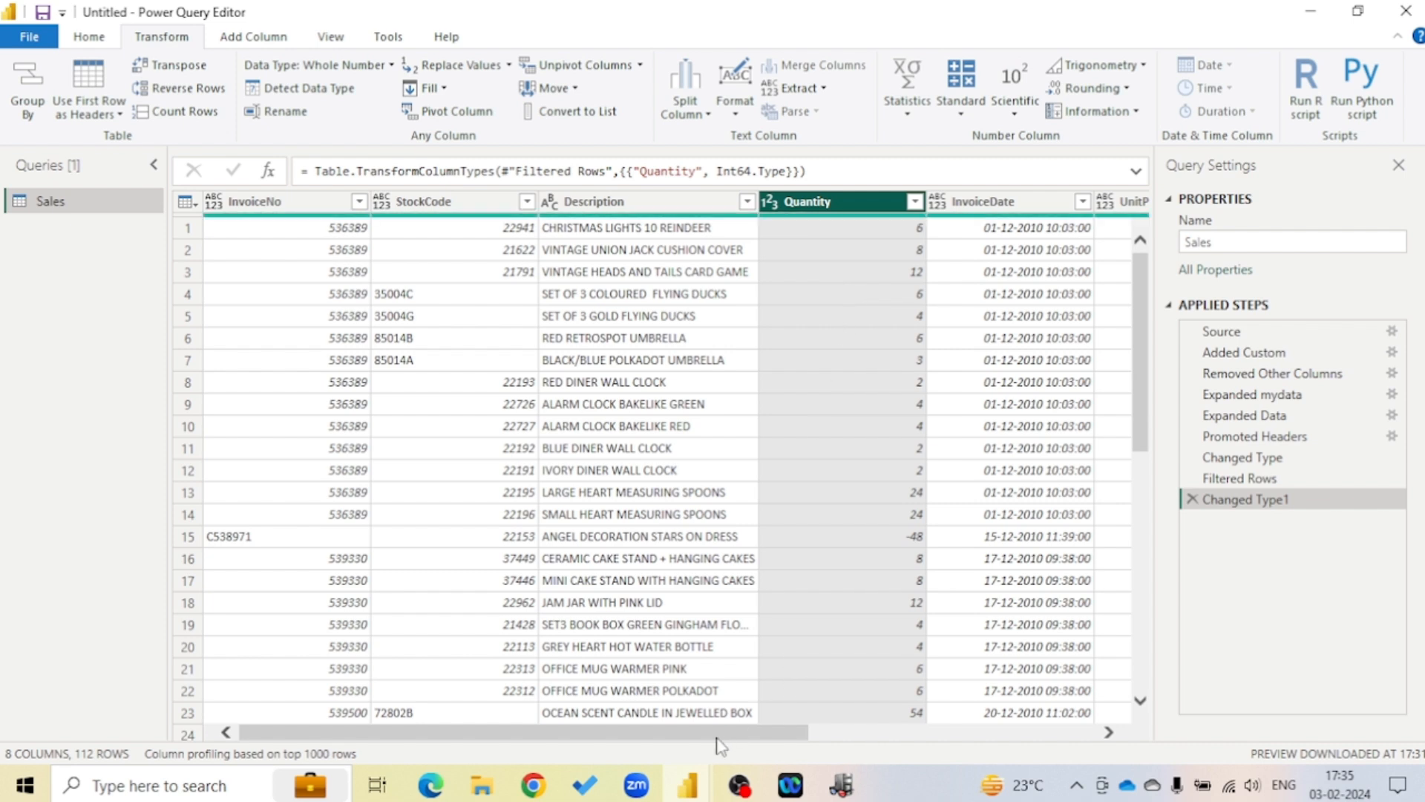
Set the InvoiceDate column's data type to Date/Time and the UnitPrice column's data type to Decimal Number
left_click_drag(720, 735, 1041, 742)
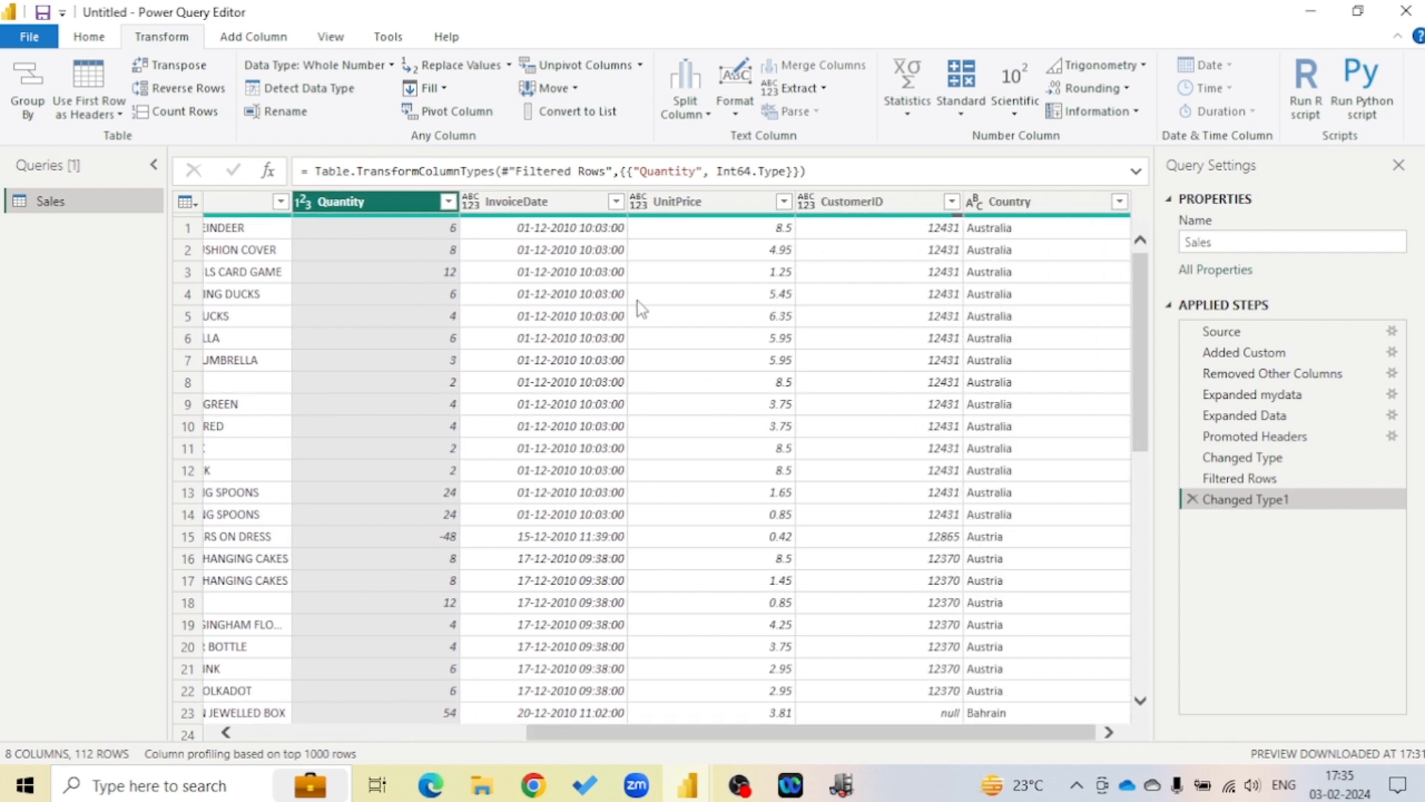
left_click(470, 201)
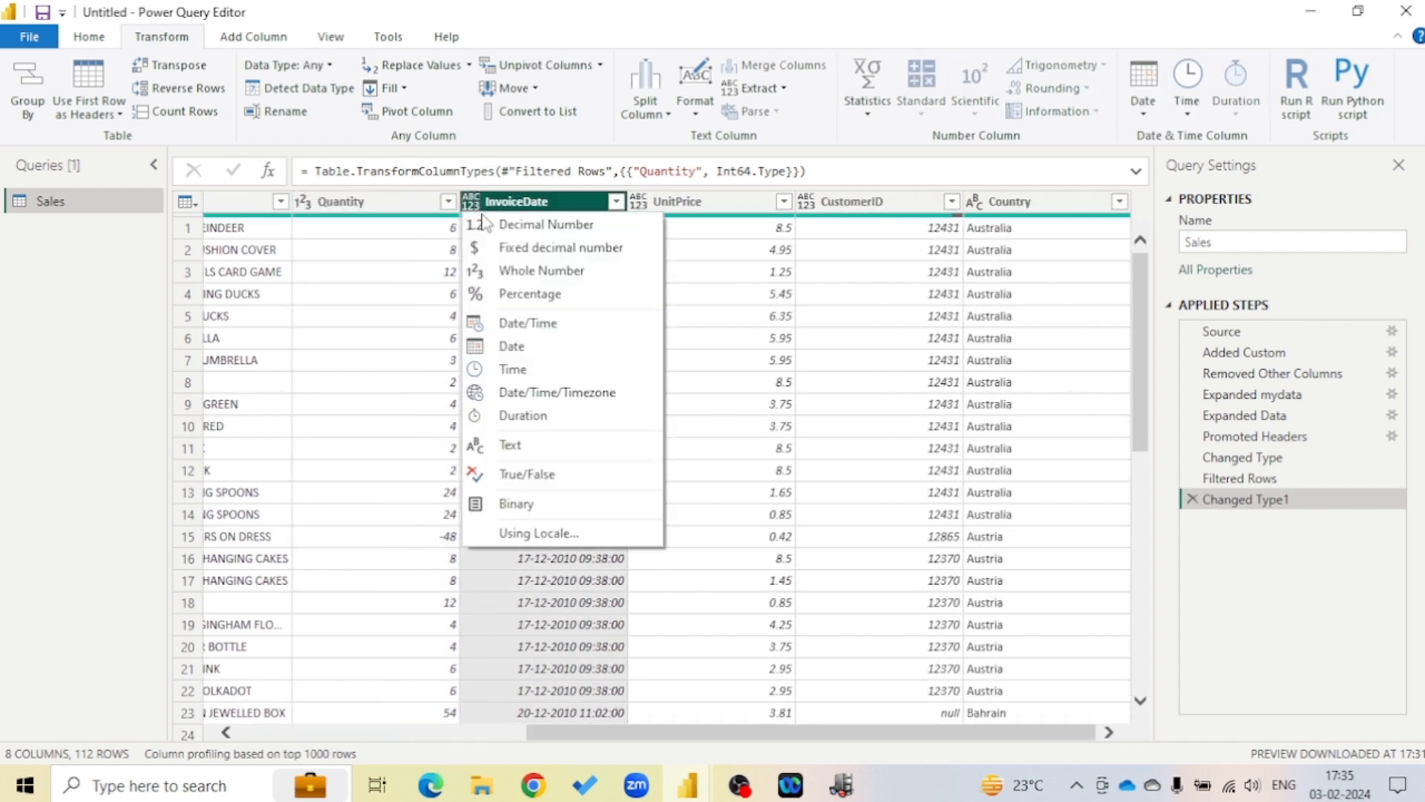
left_click(537, 327)
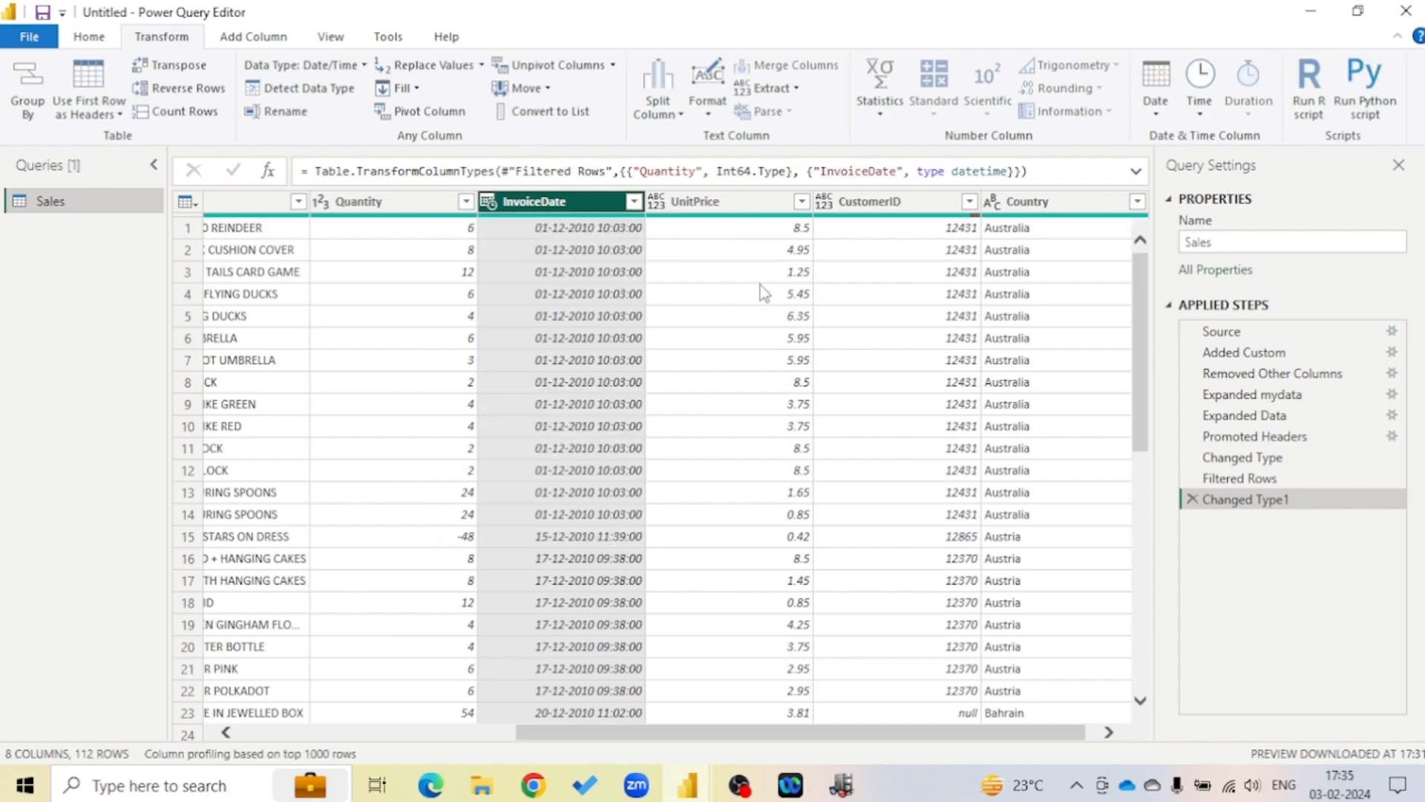
left_click(712, 201)
left_click(656, 202)
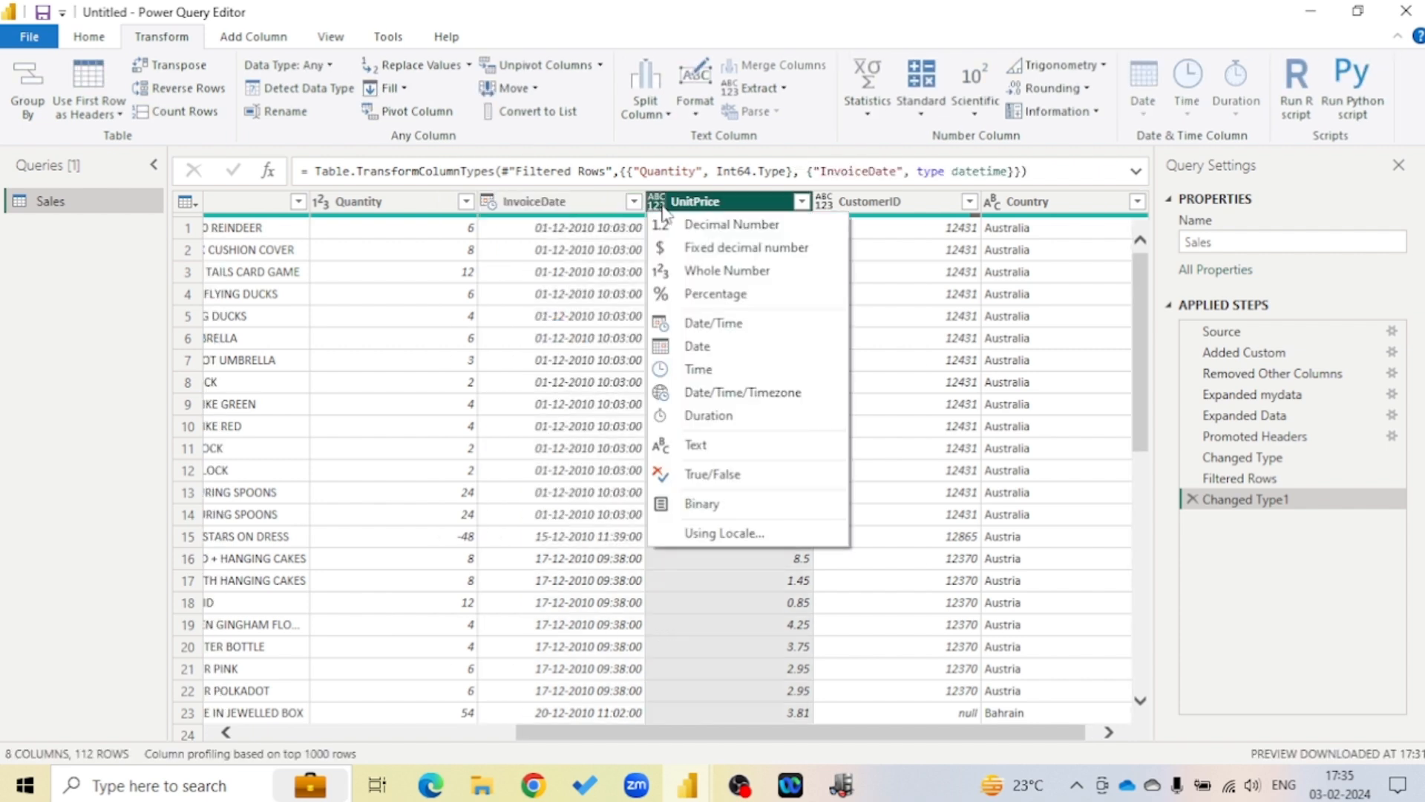
left_click(747, 235)
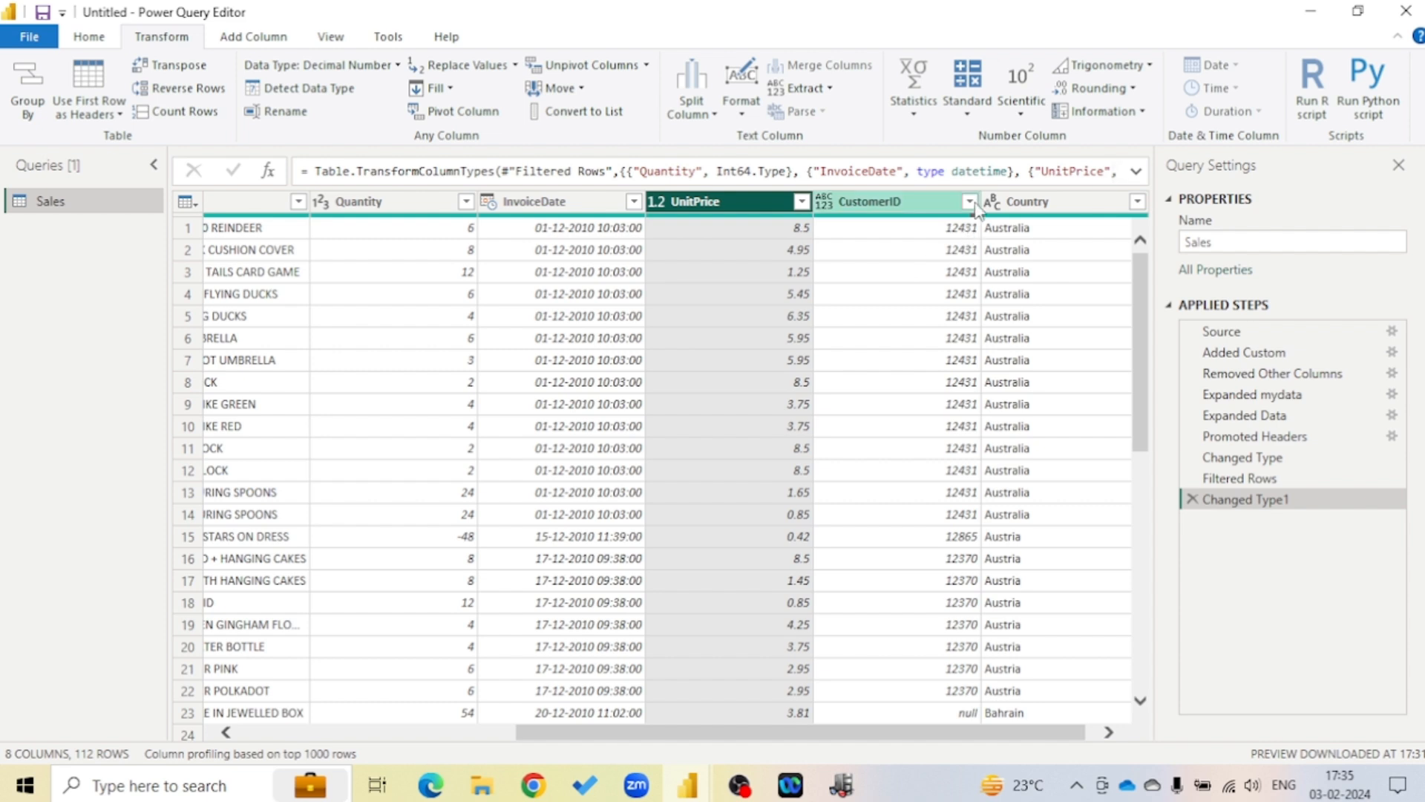
Review the CustomerID column's distinct values without filtering them, and set its data type to Whole Number
left_click(969, 201)
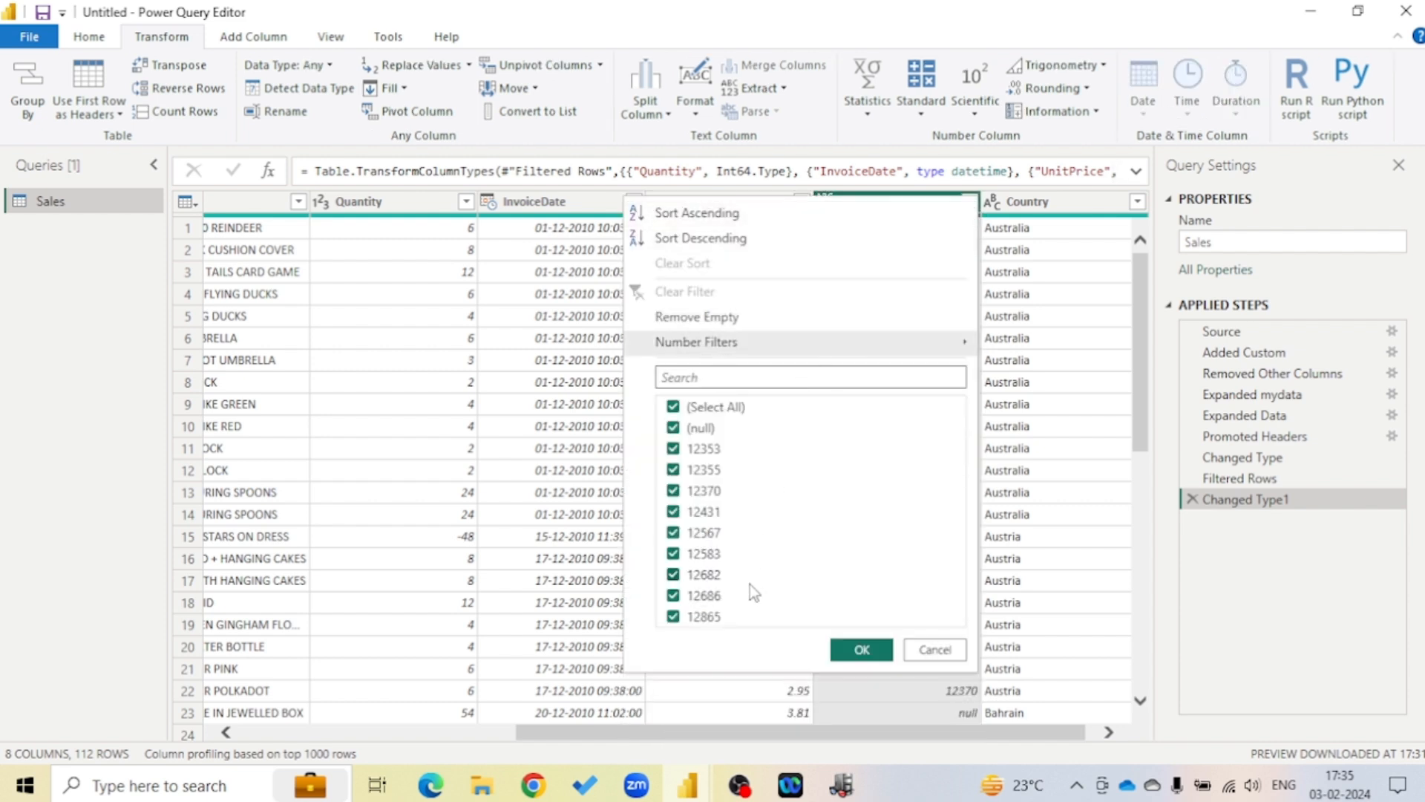
left_click(935, 649)
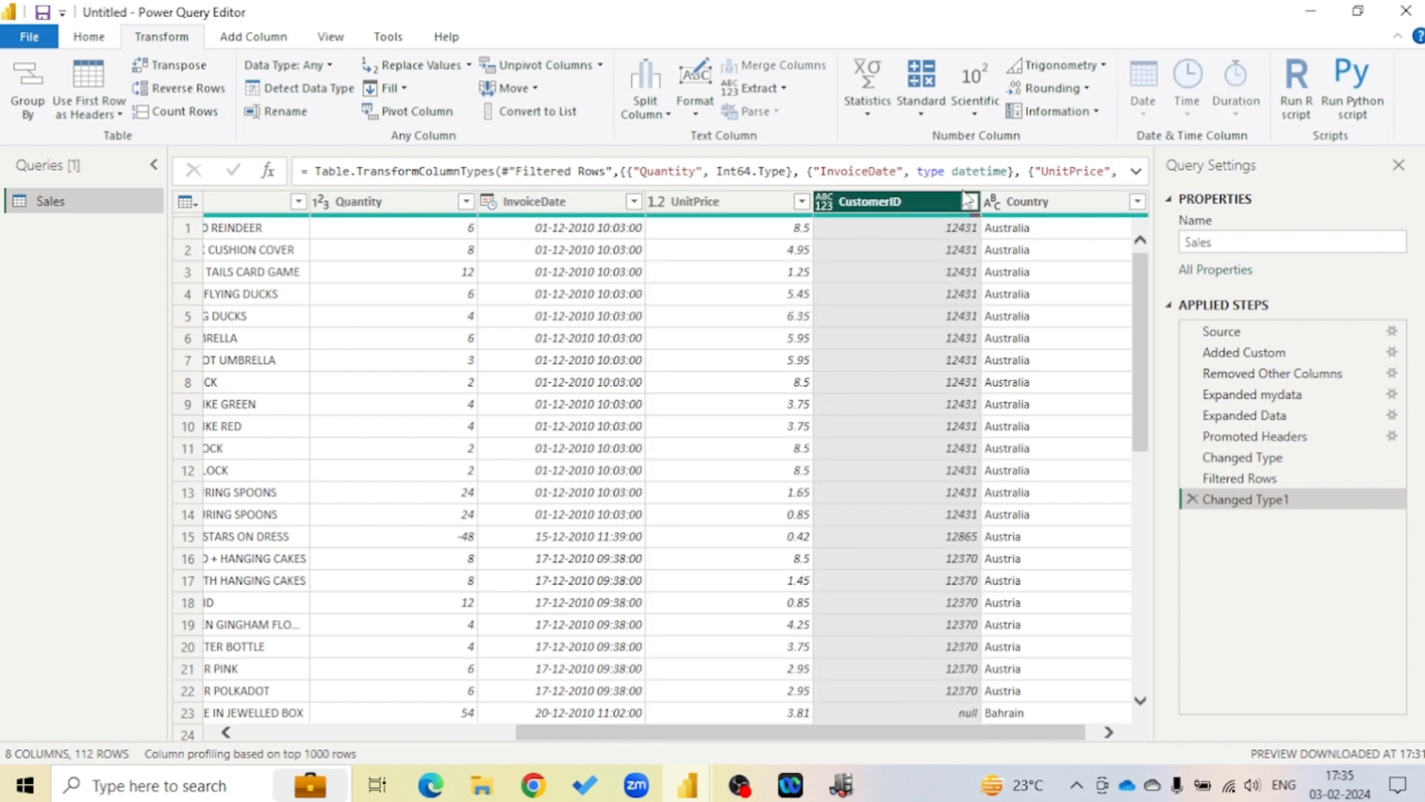
left_click(833, 209)
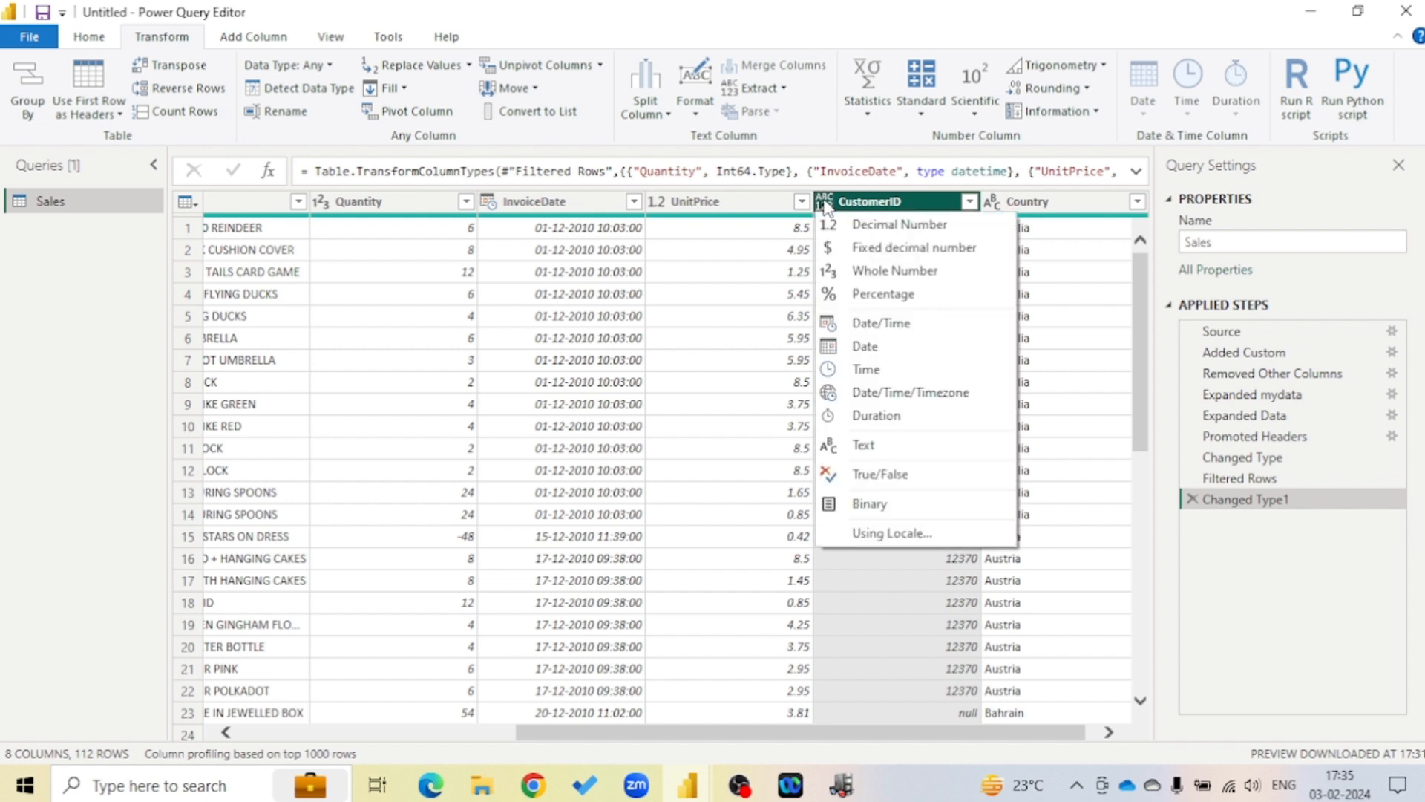
left_click(883, 272)
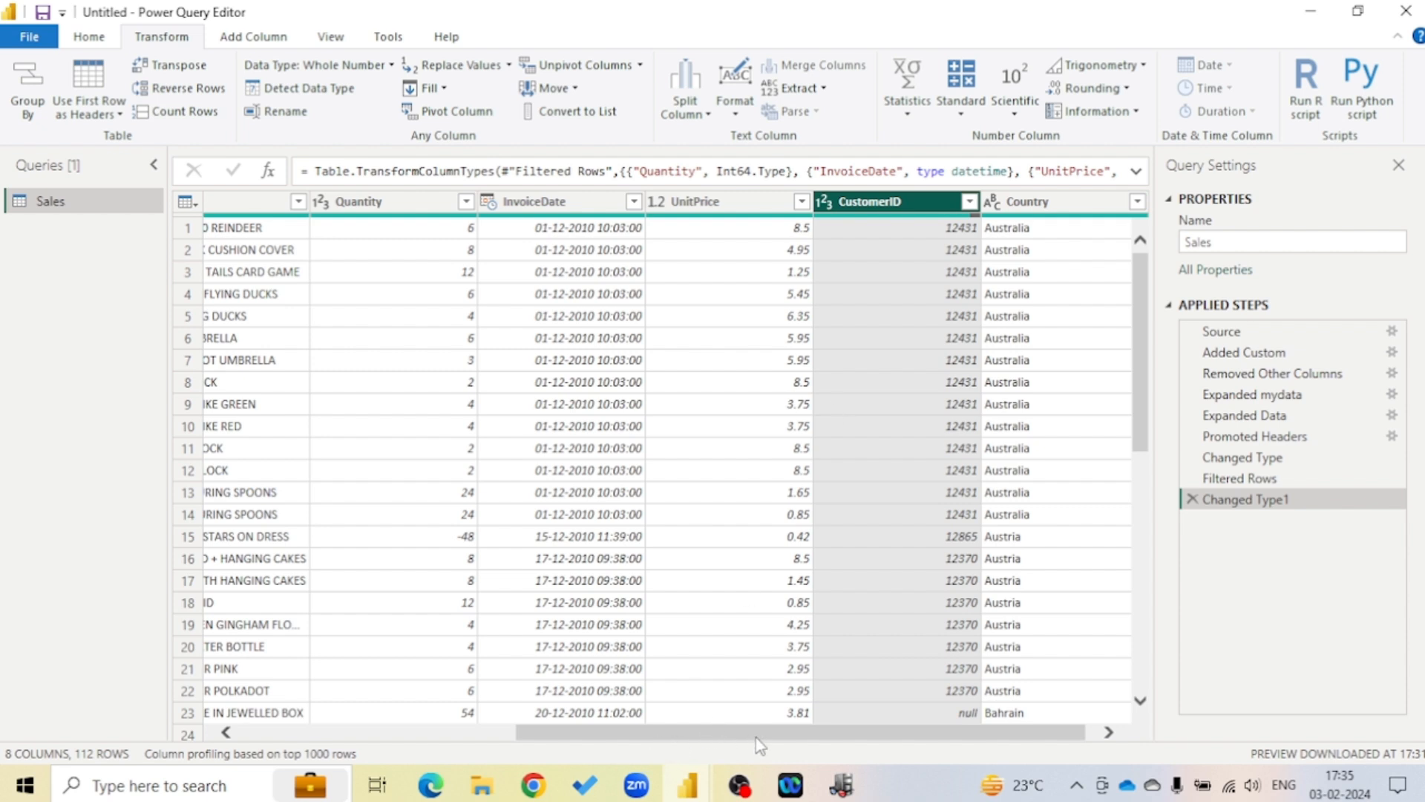
Close the query editor, applying the Sales query to the report, and expand the Sales table's field list
left_click_drag(757, 737, 408, 738)
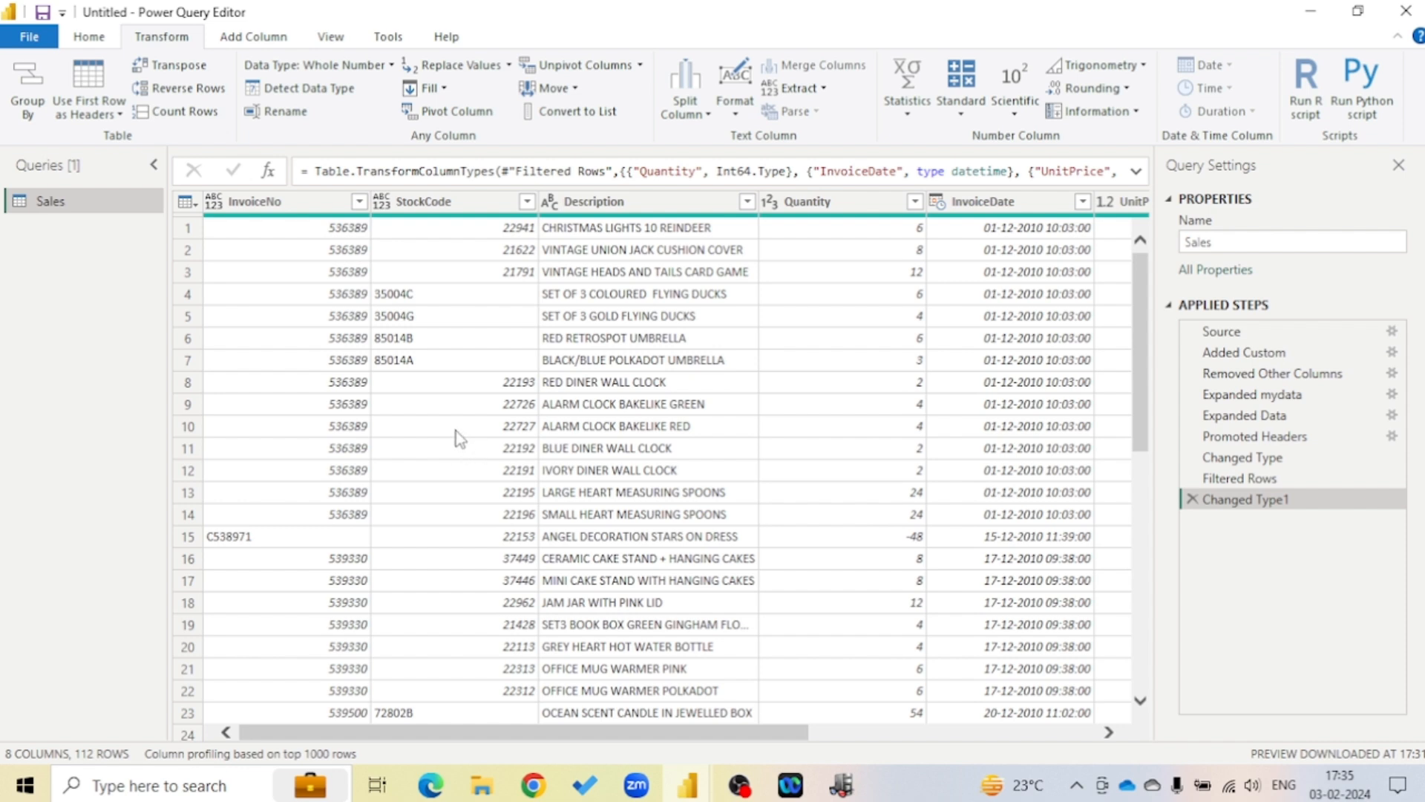
left_click(89, 37)
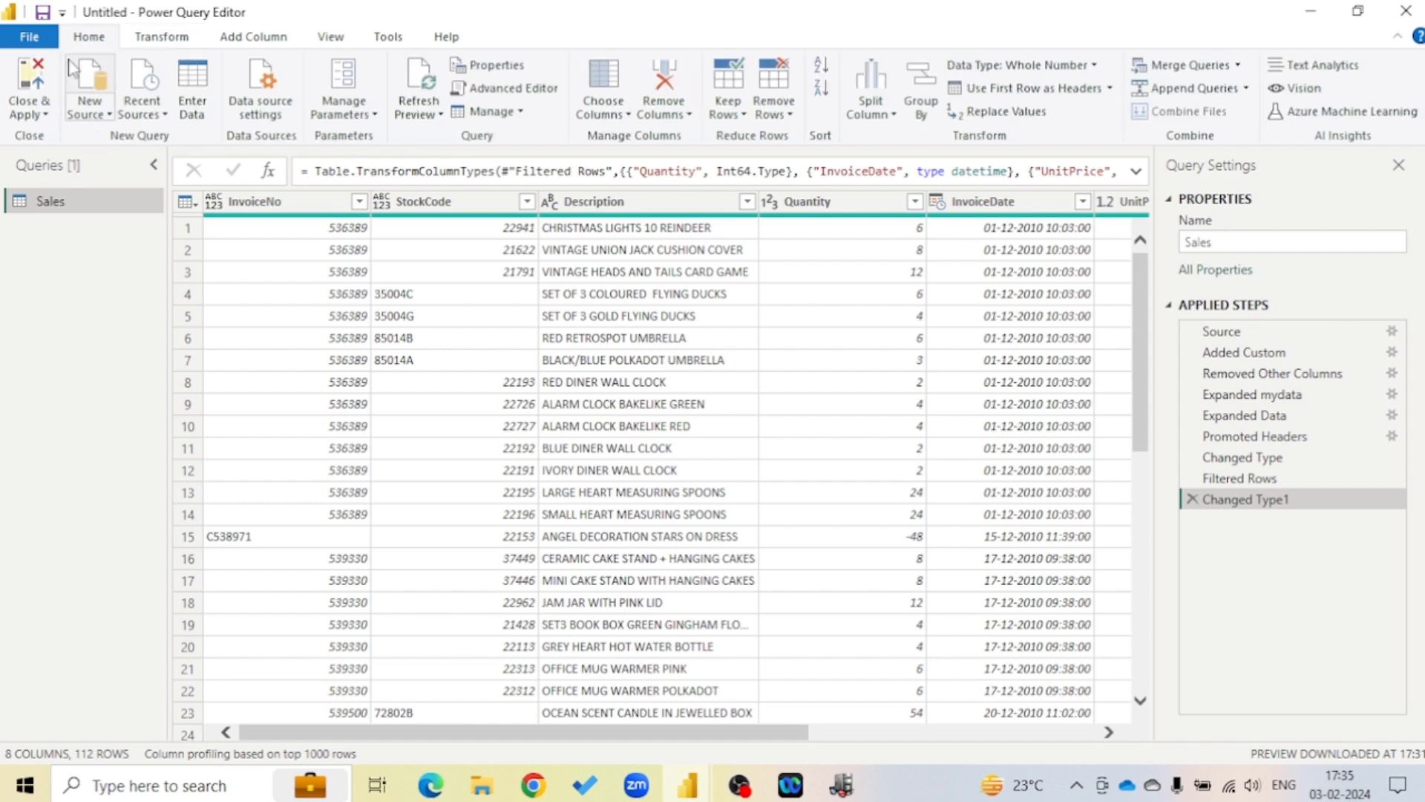
left_click(31, 89)
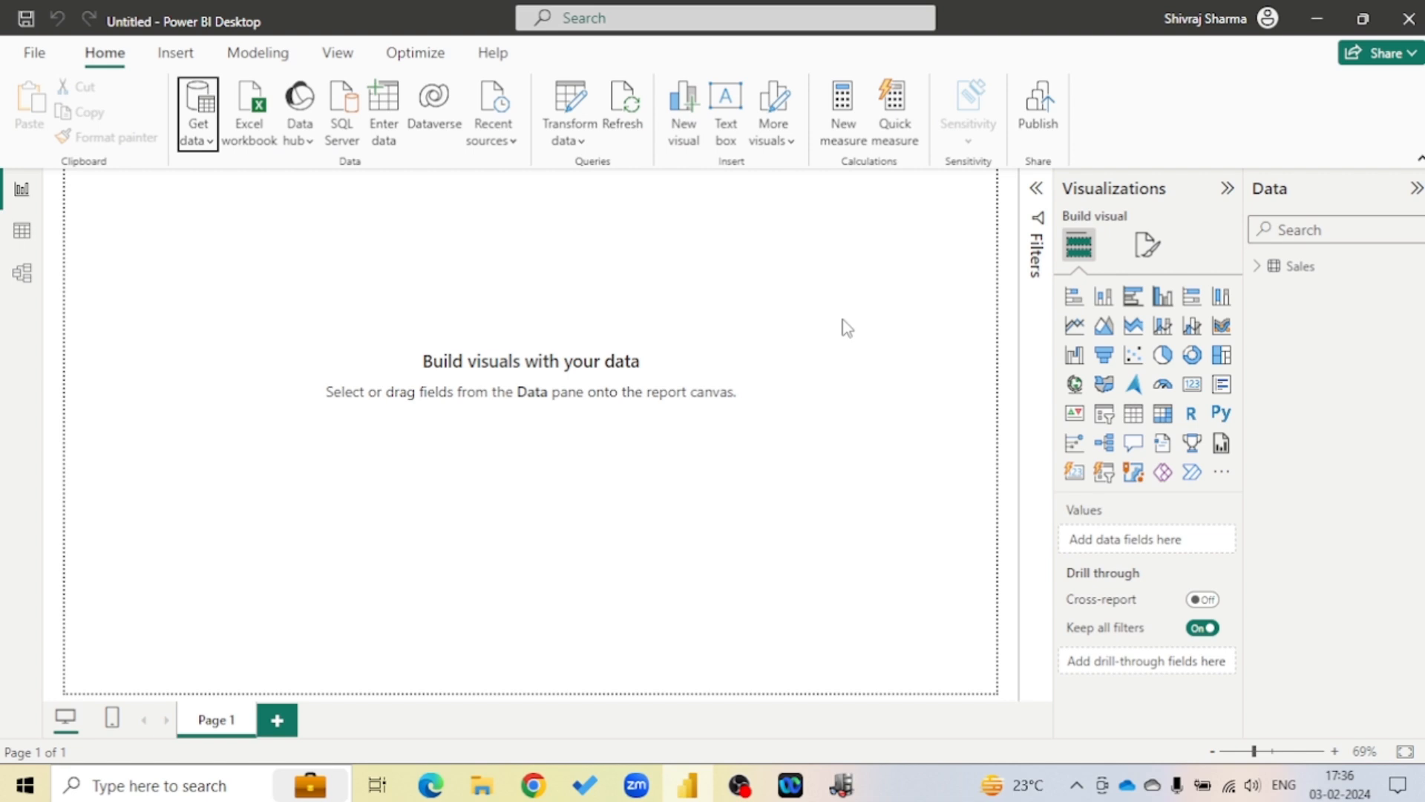
left_click(1265, 271)
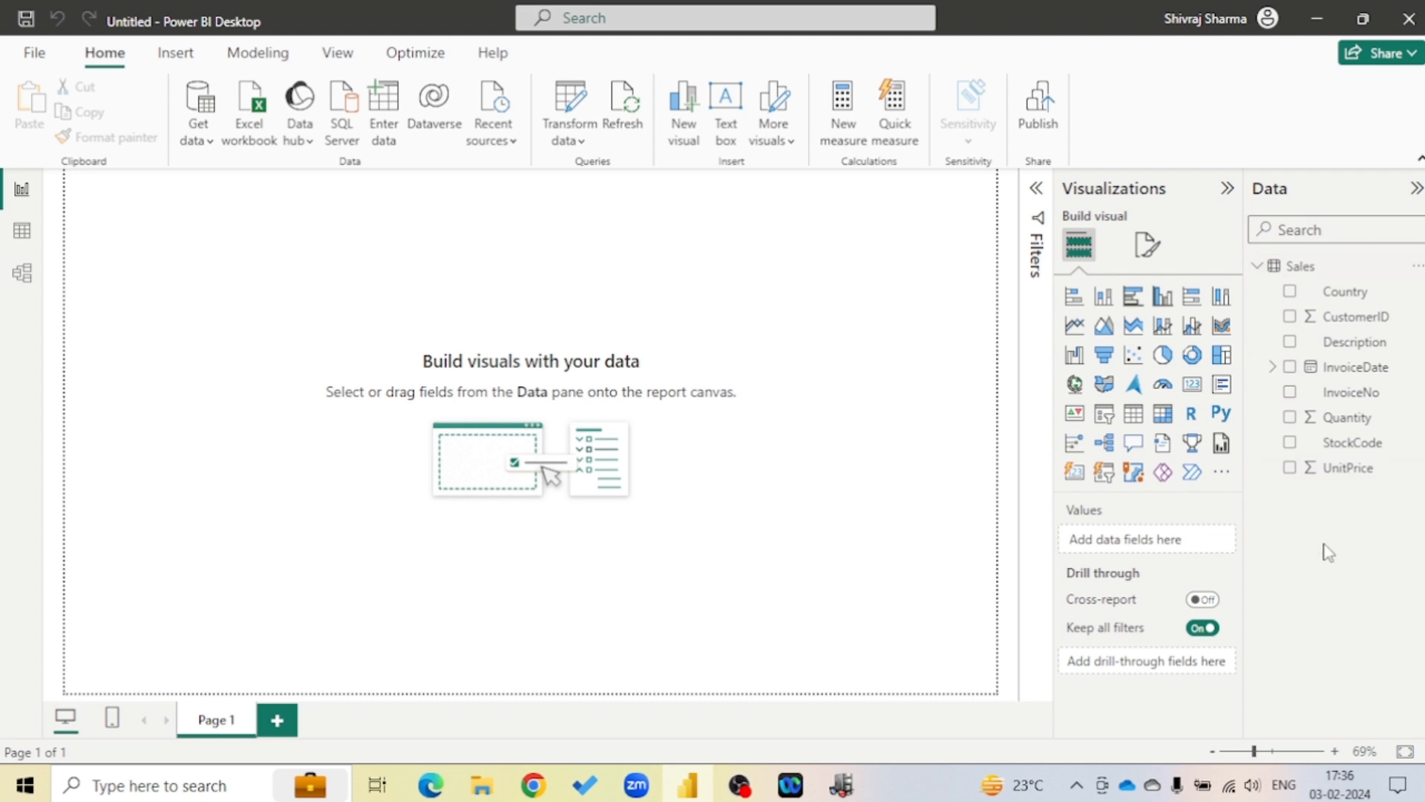
Set the default summarization of the CustomerID field to Don't summarize
left_click(1336, 319)
left_click(722, 98)
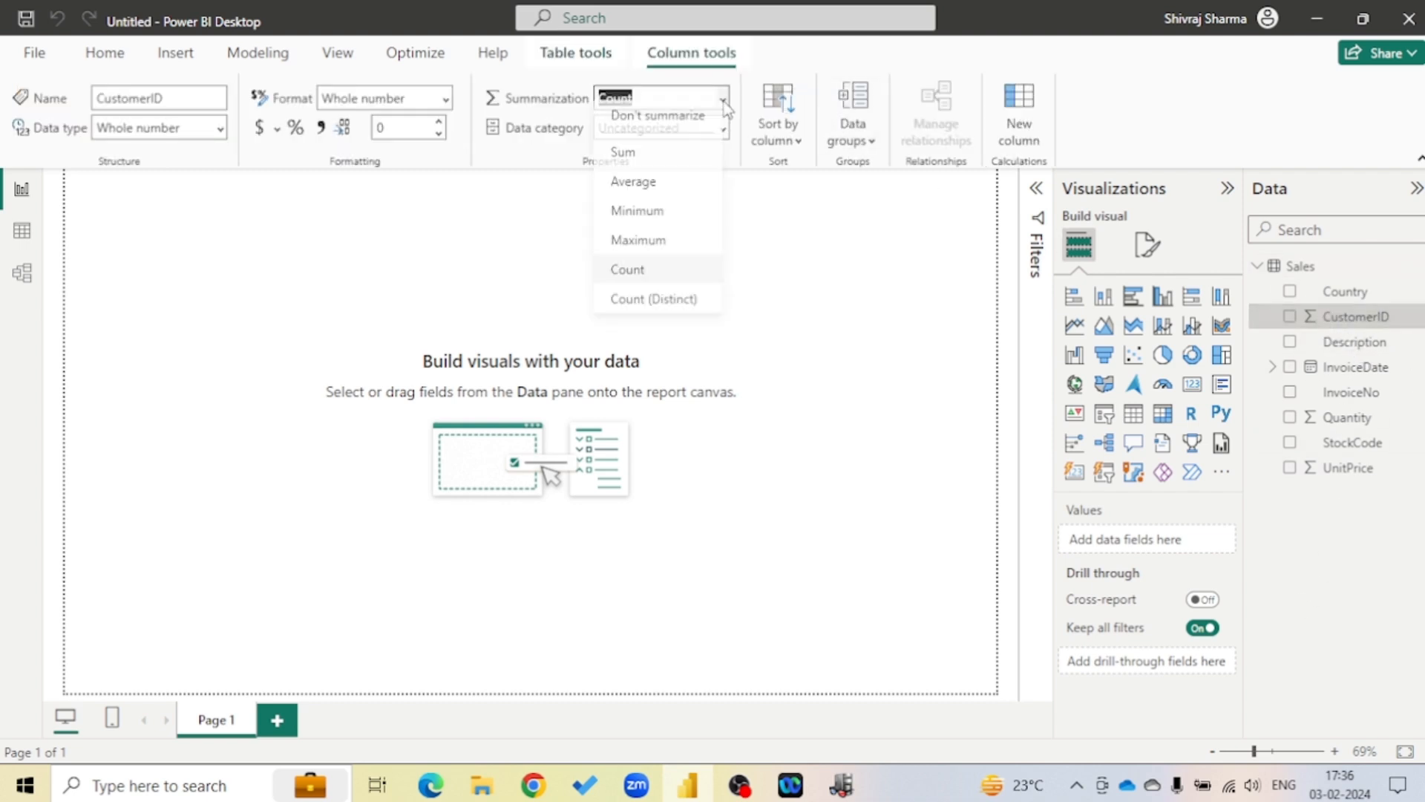
left_click(674, 137)
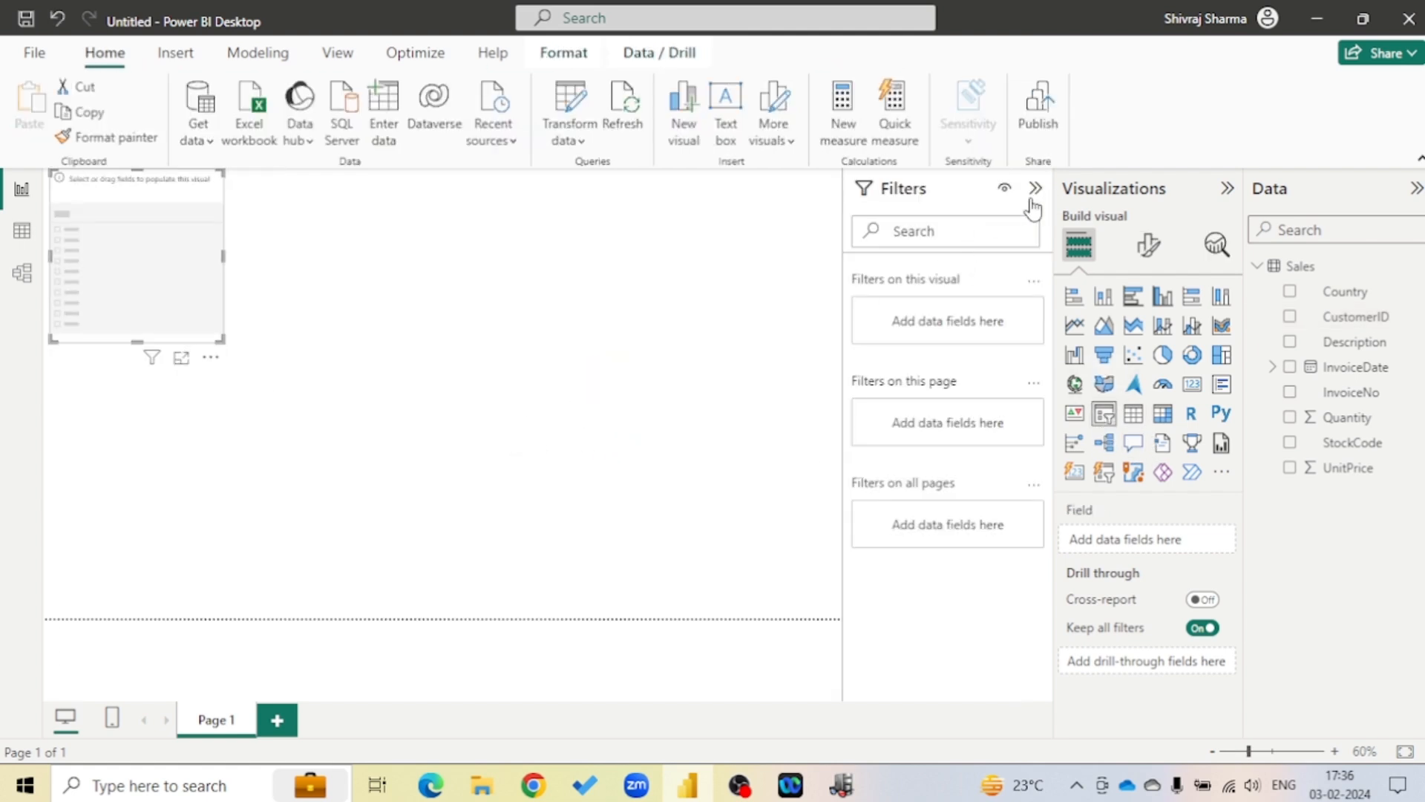
Fill a slicer on the report page with the Country field and set its style to Tile
left_click(1035, 188)
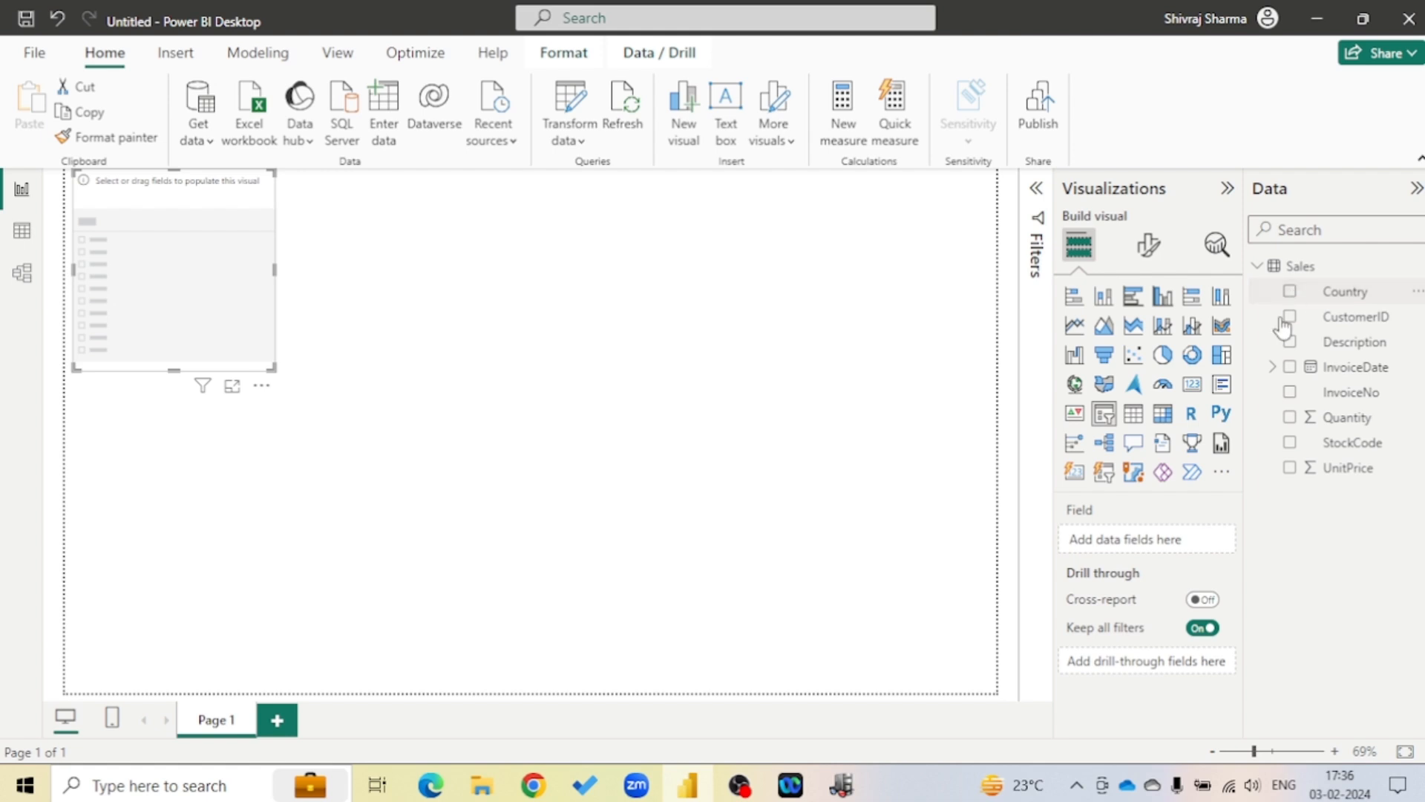
left_click(1290, 291)
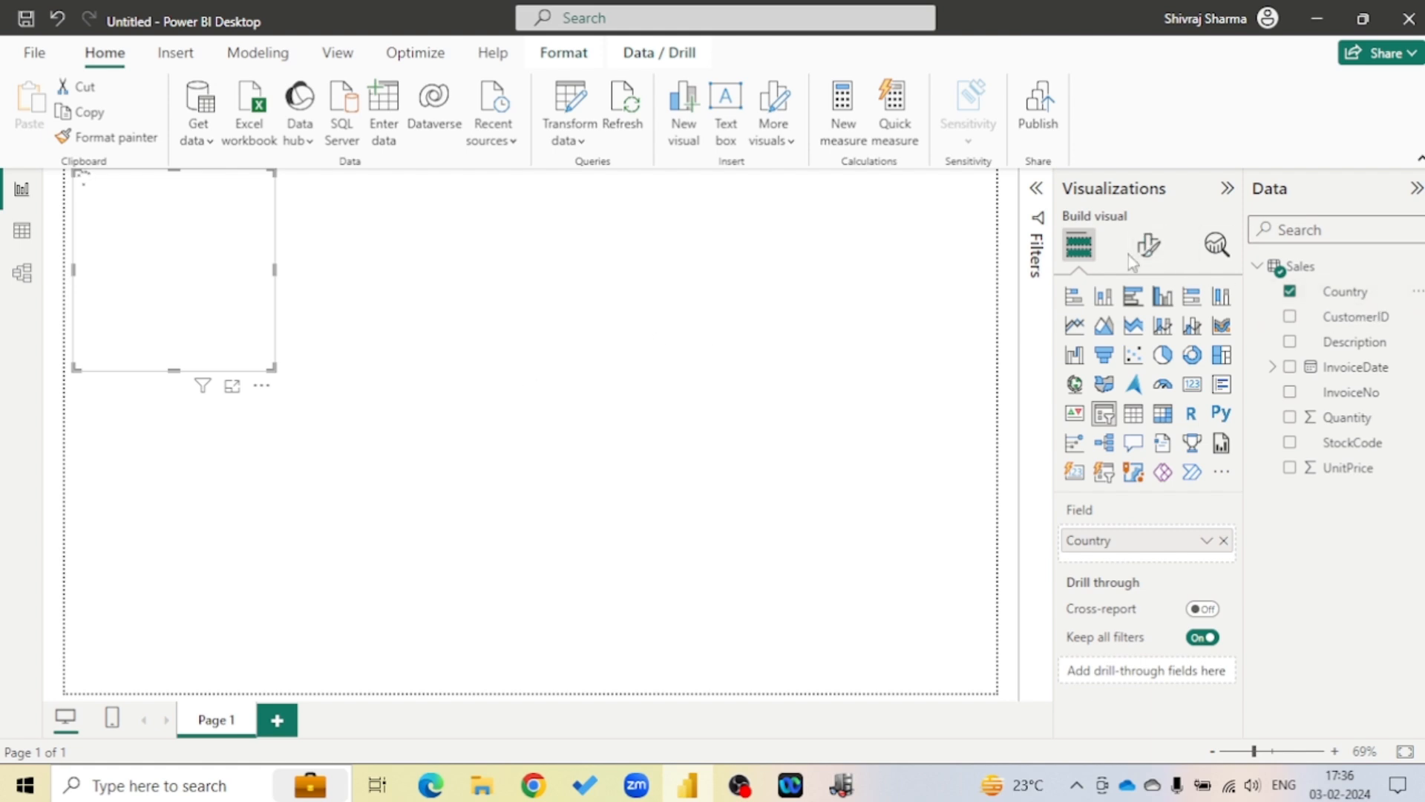
left_click(1151, 253)
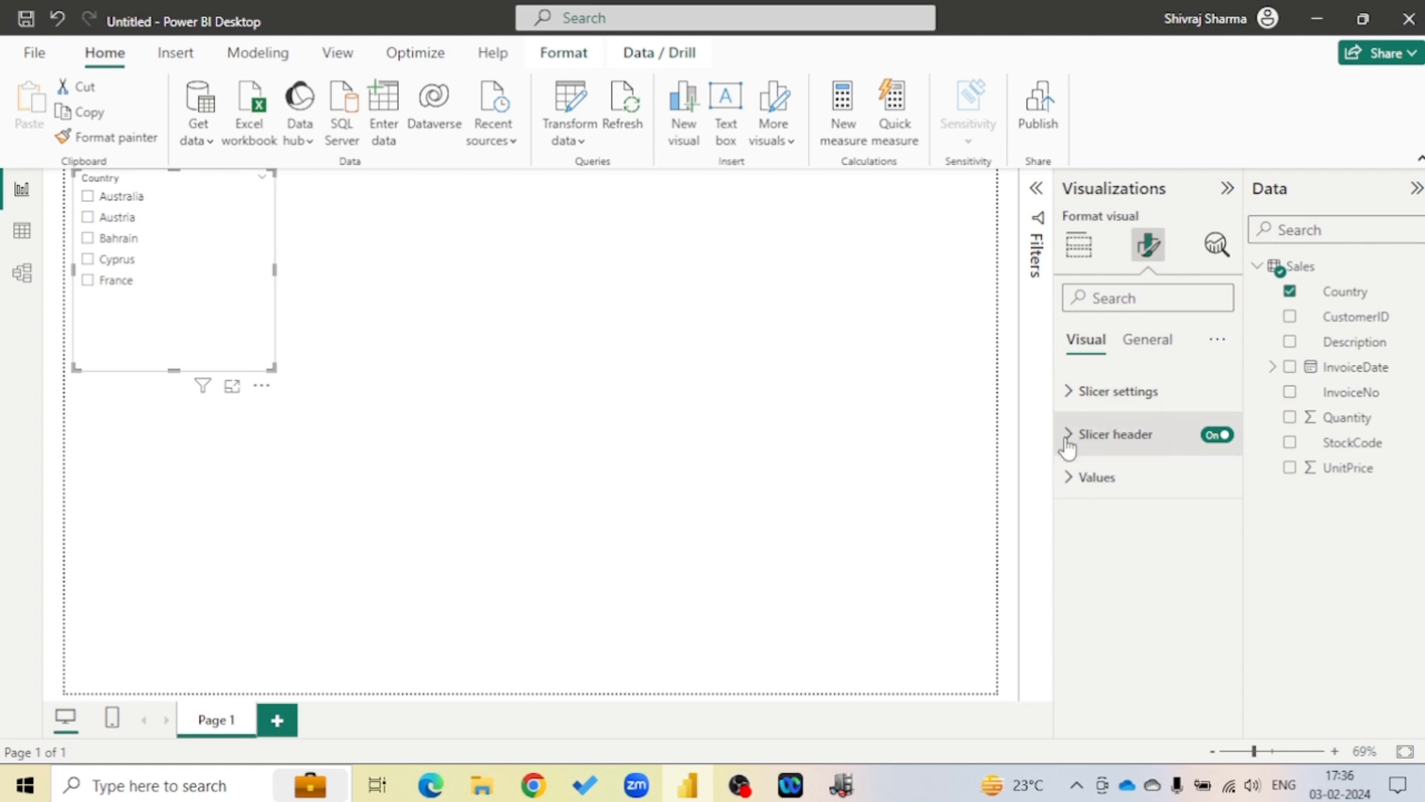
left_click(1081, 407)
left_click(1130, 496)
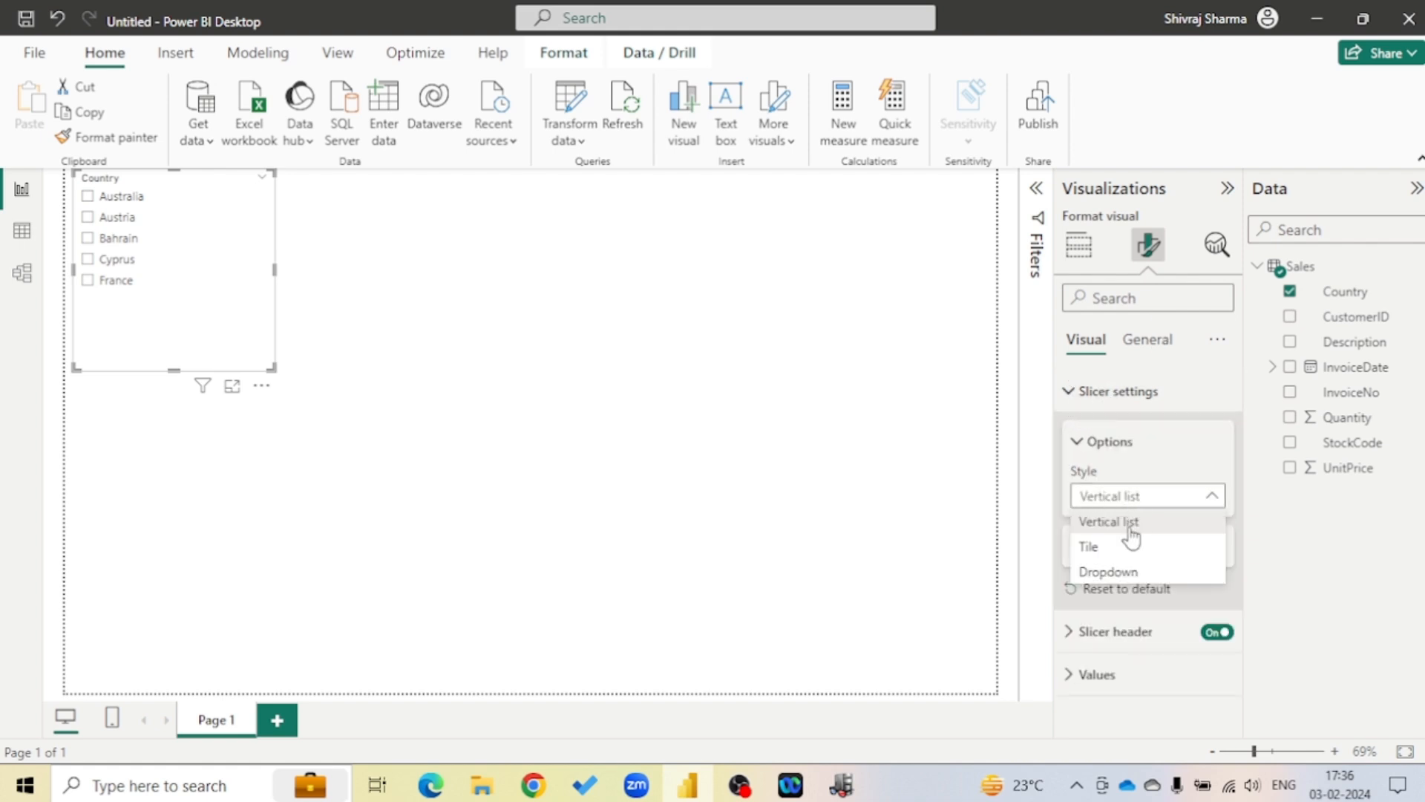
left_click(1090, 546)
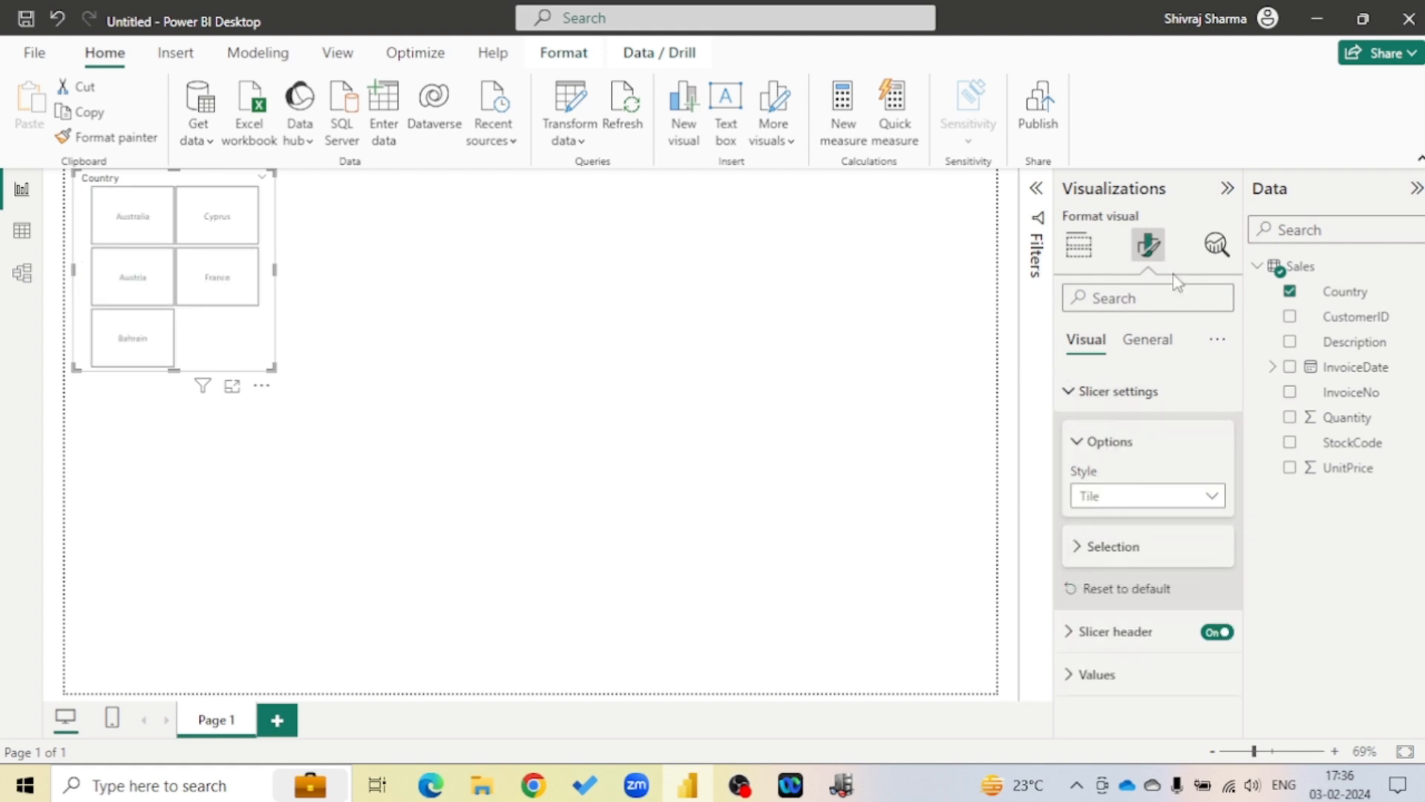
left_click(1072, 393)
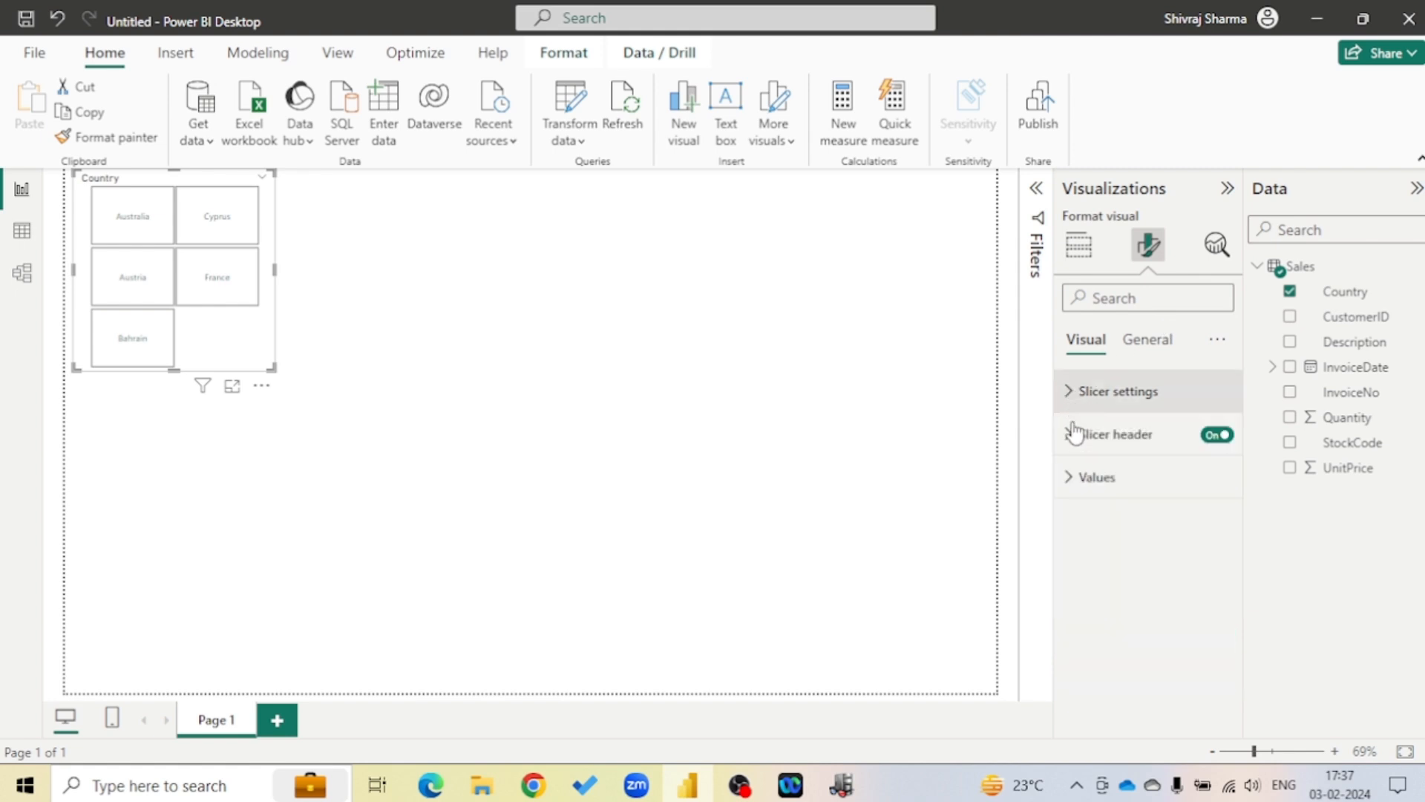
Set the font size of the Country slicer's values to 21
left_click(1069, 477)
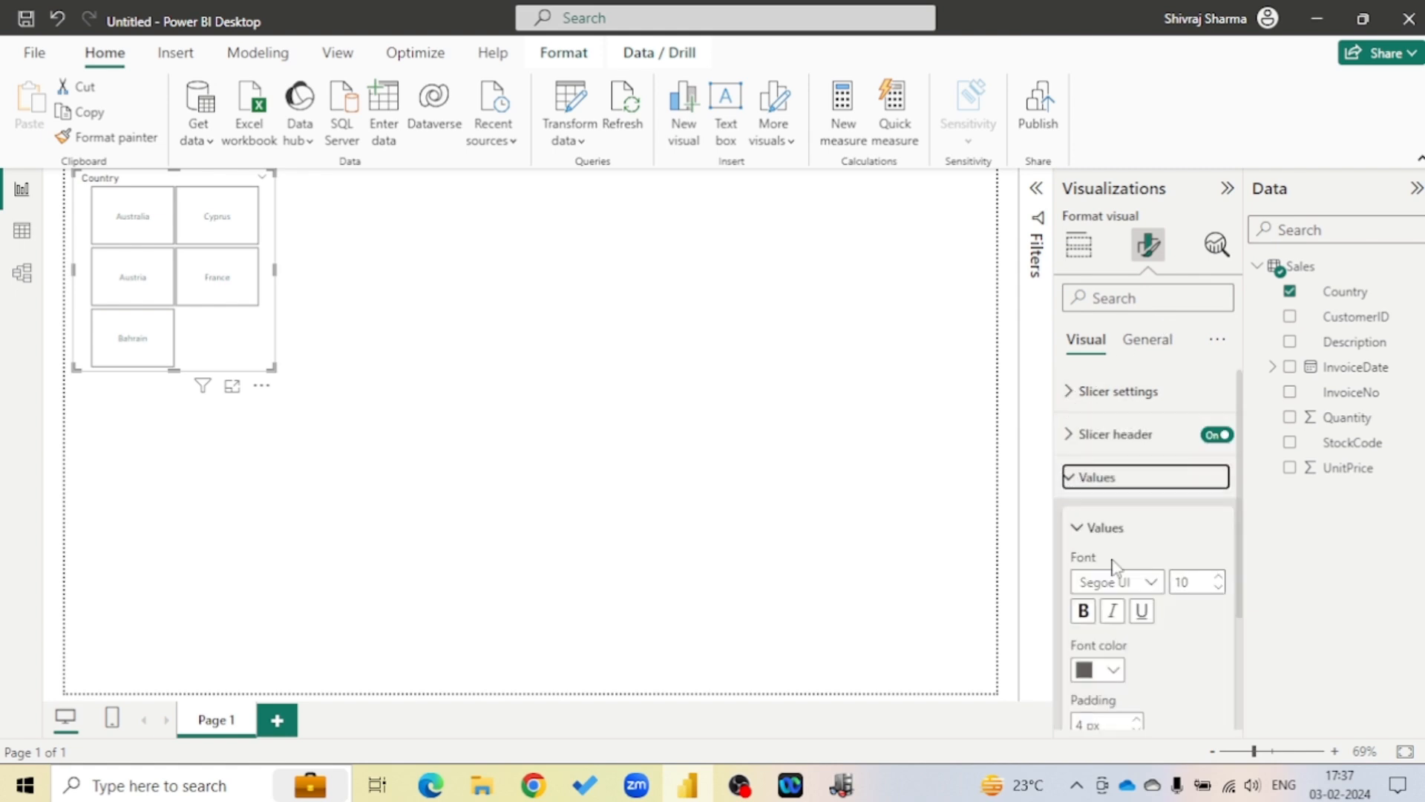
left_click(1219, 577)
left_click(1219, 578)
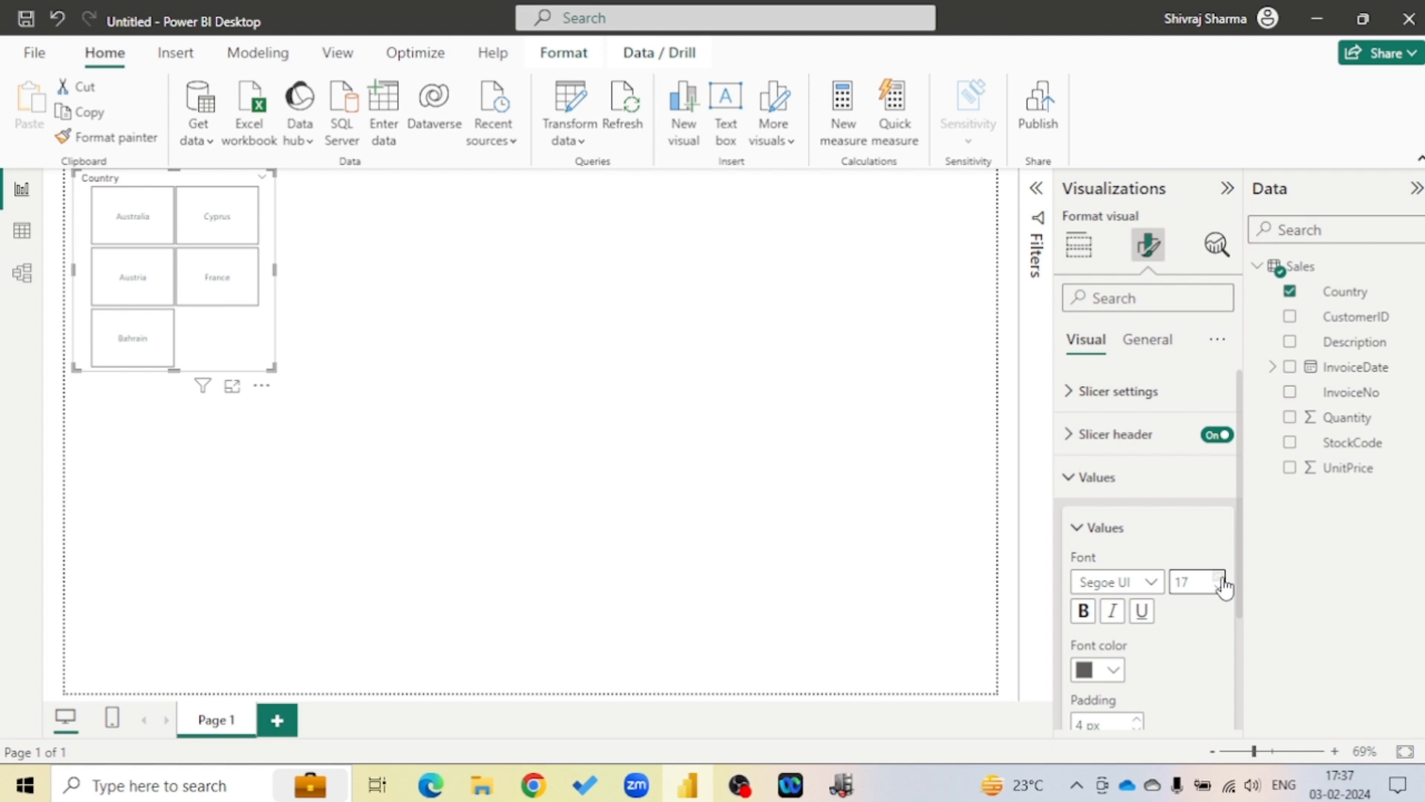
left_click(1220, 578)
Widen the Country slicer to the full page width and move it to the bottom of the report page
left_click_drag(275, 270, 1001, 281)
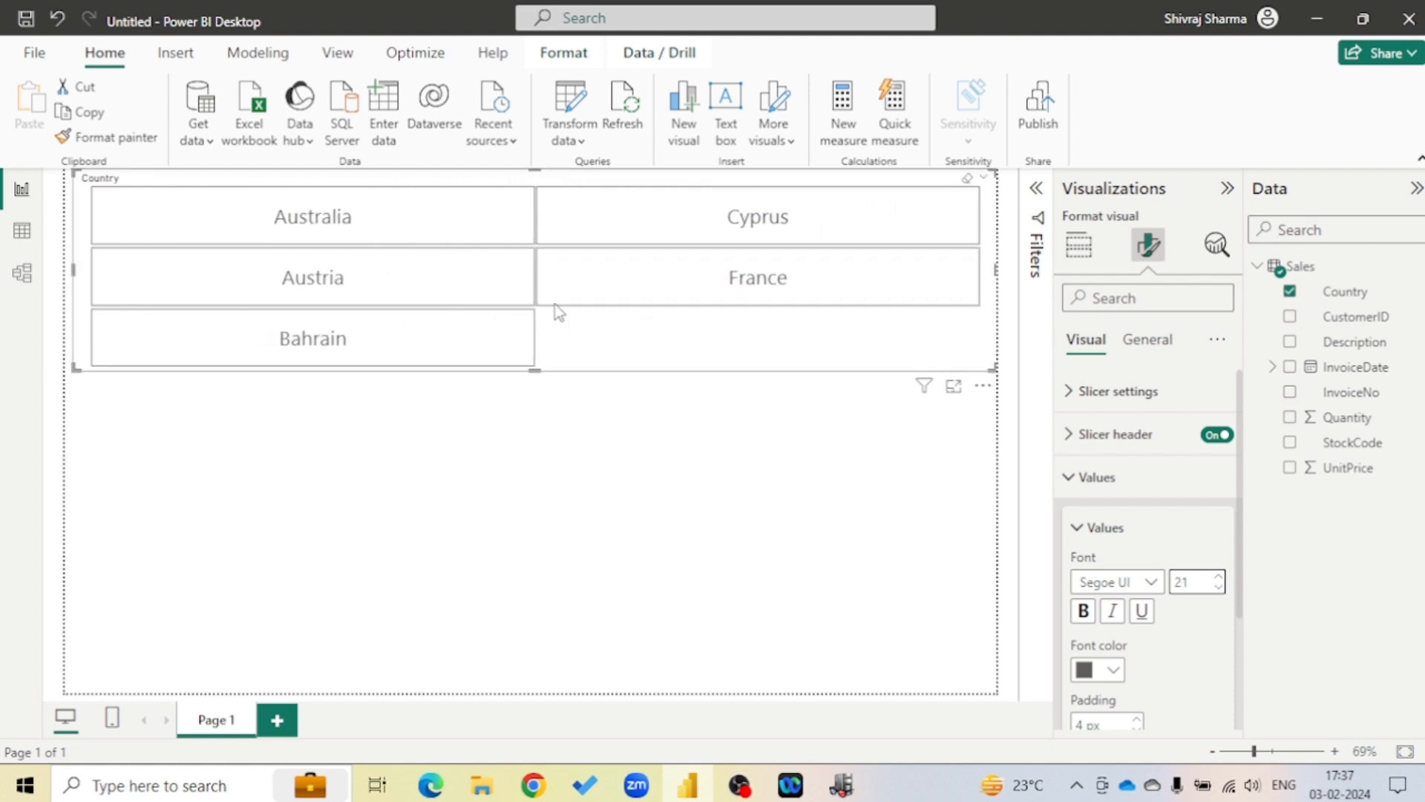
left_click_drag(528, 172, 505, 507)
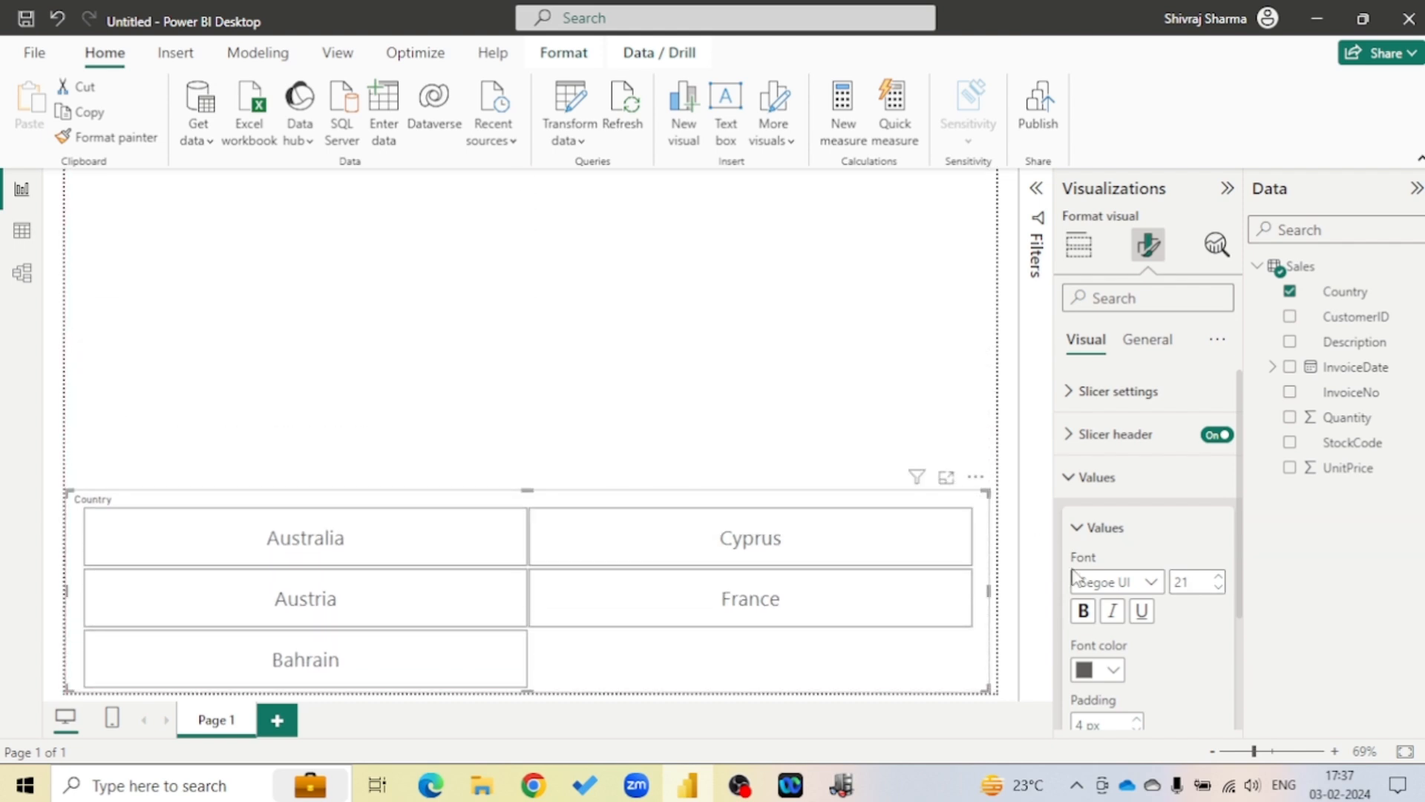
Set the font color of the Country slicer's values to black and deselect the slicer
left_click(1113, 670)
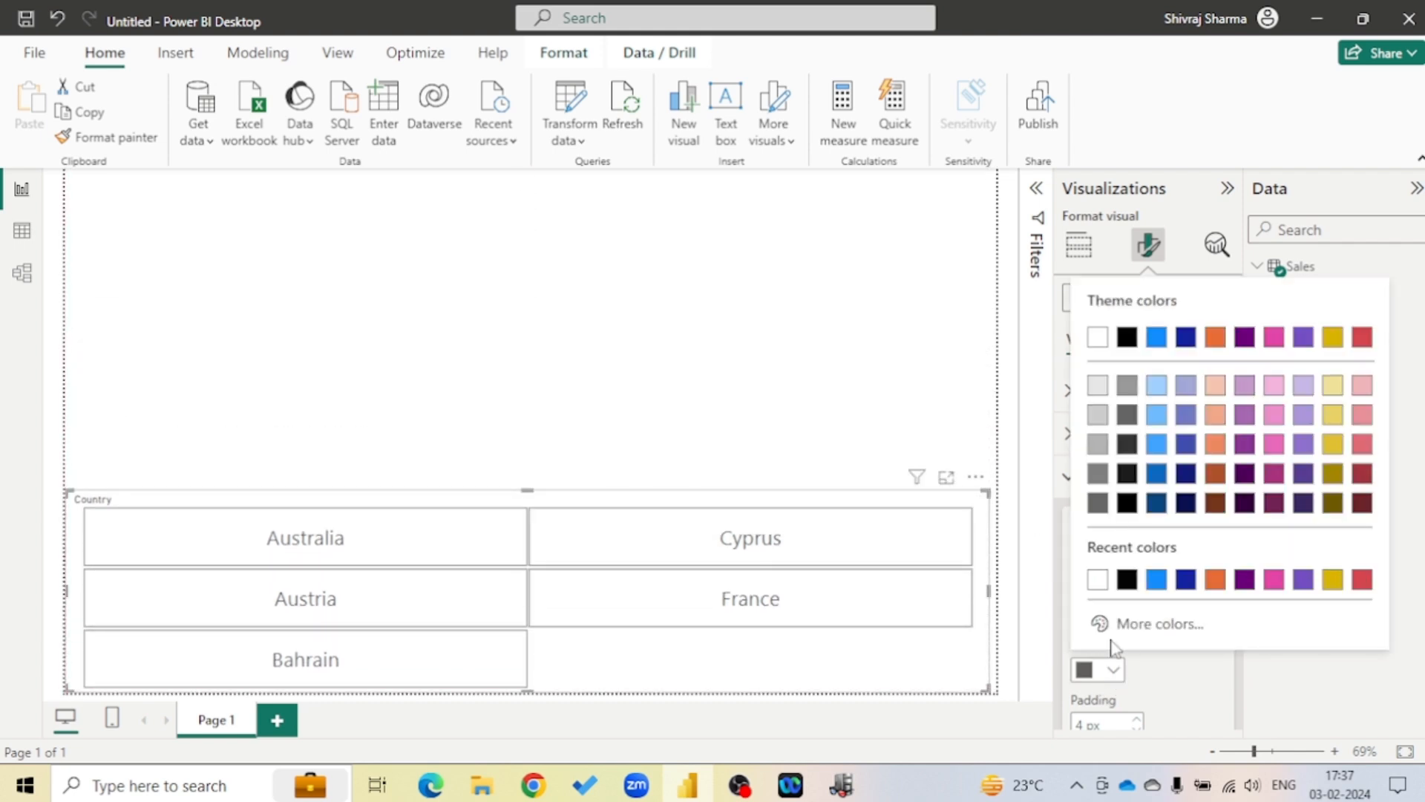
left_click(1124, 581)
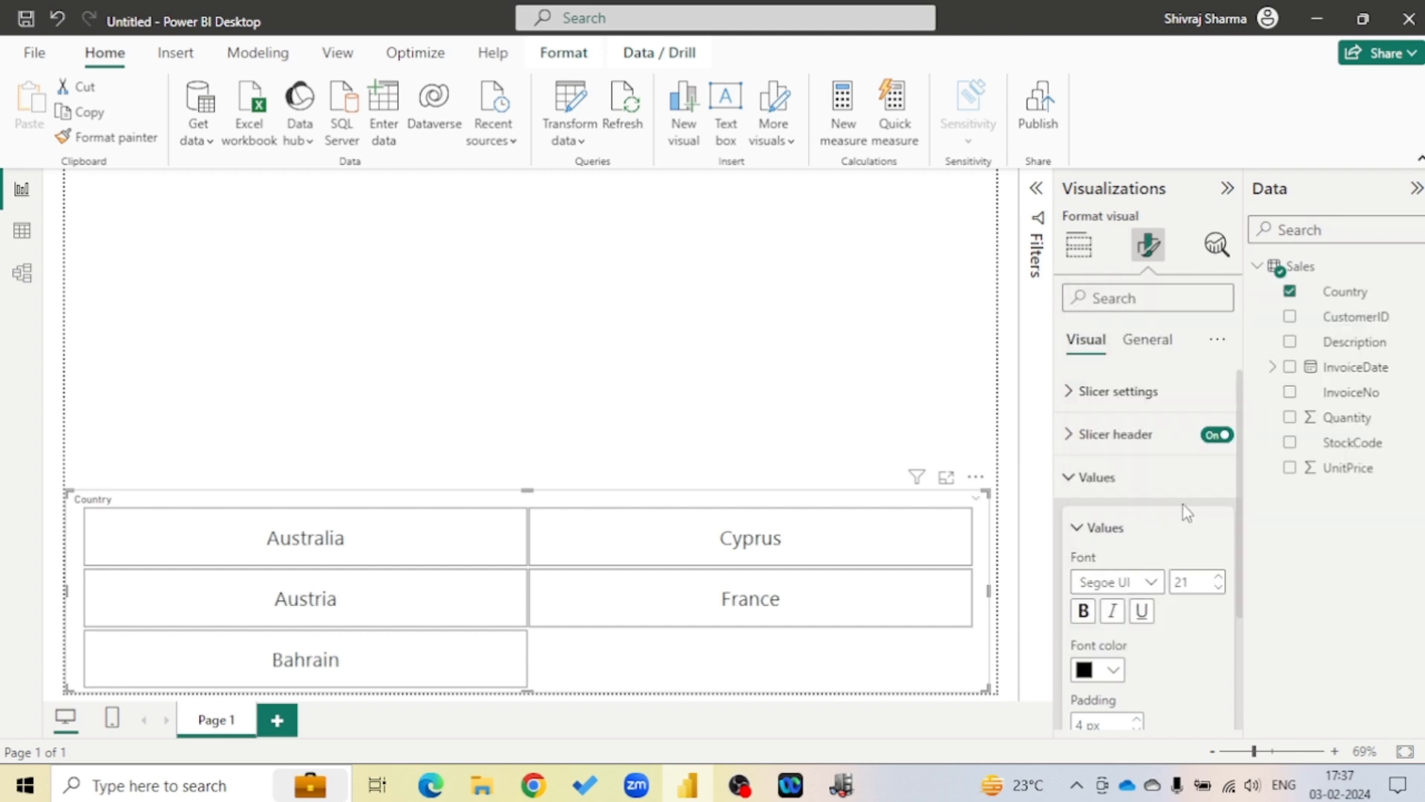
left_click(1078, 527)
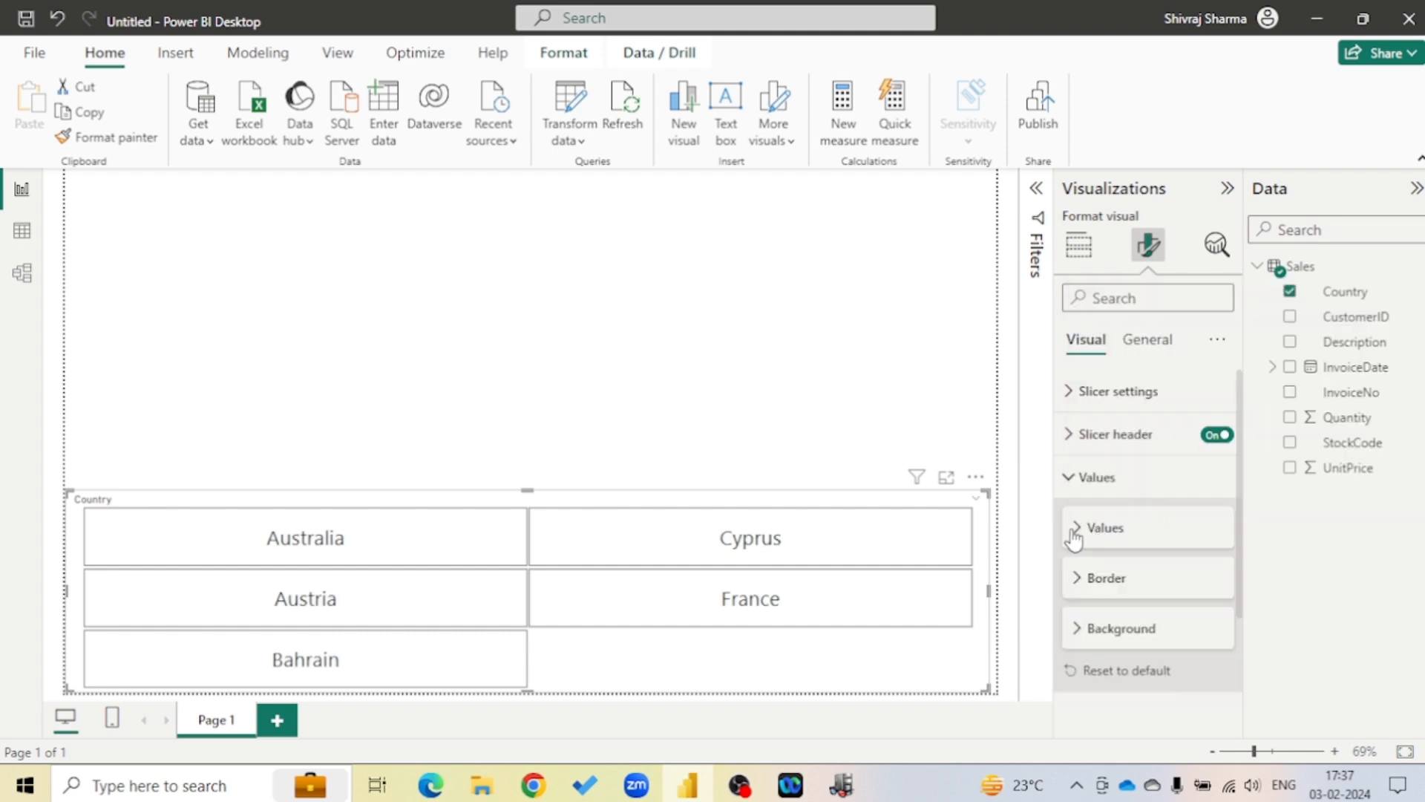
left_click(1078, 245)
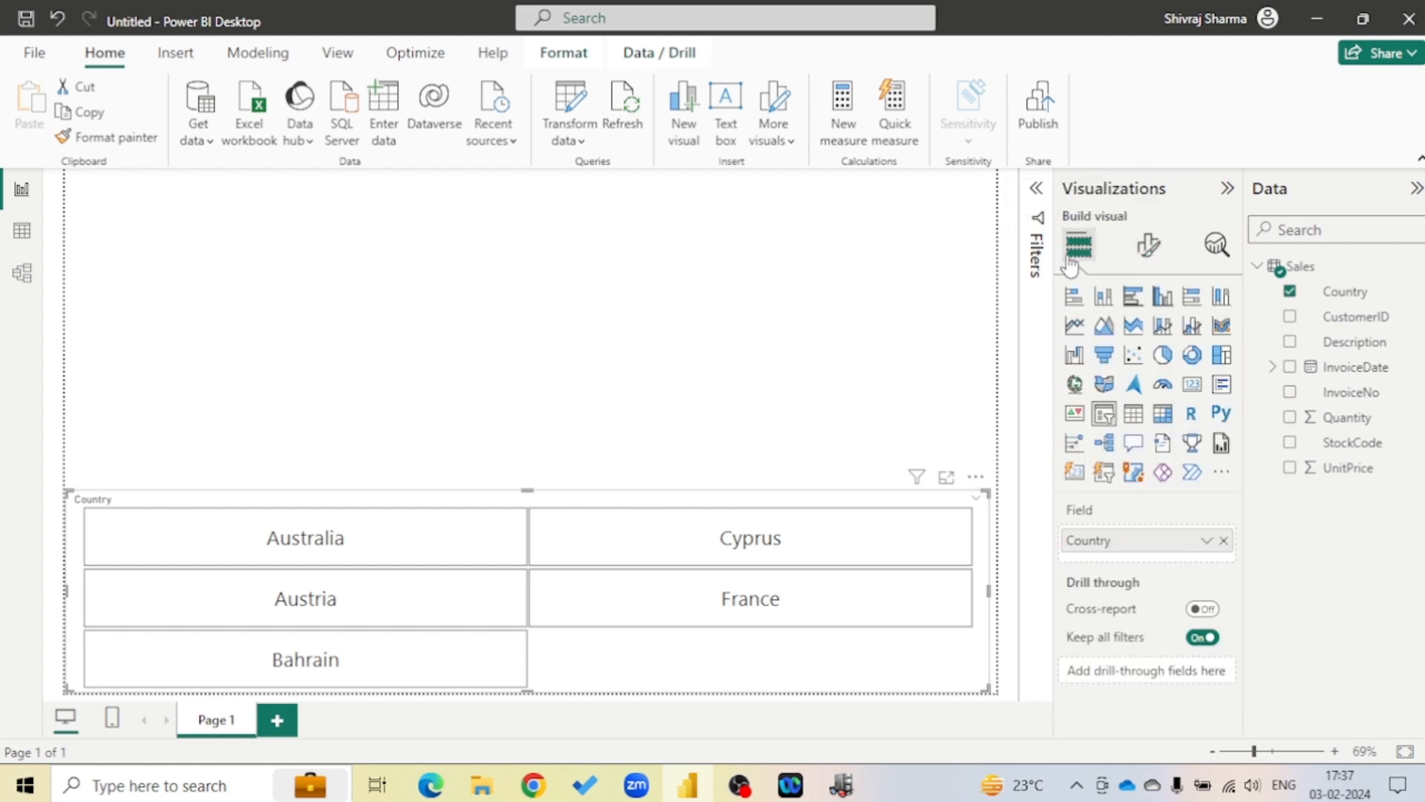
left_click(663, 312)
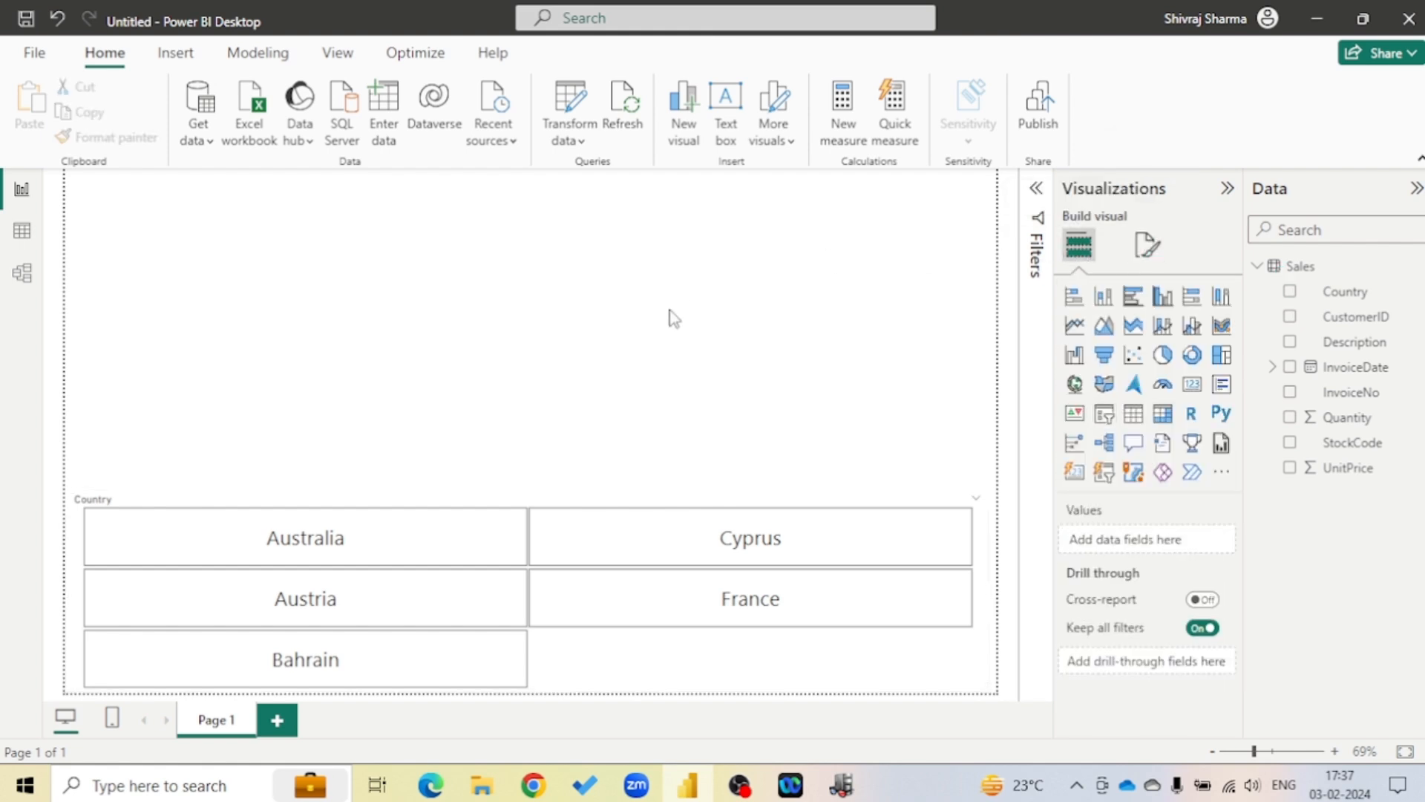
Add a card showing the sum of UnitPrice and narrow it to about a quarter of the page width
left_click(1192, 385)
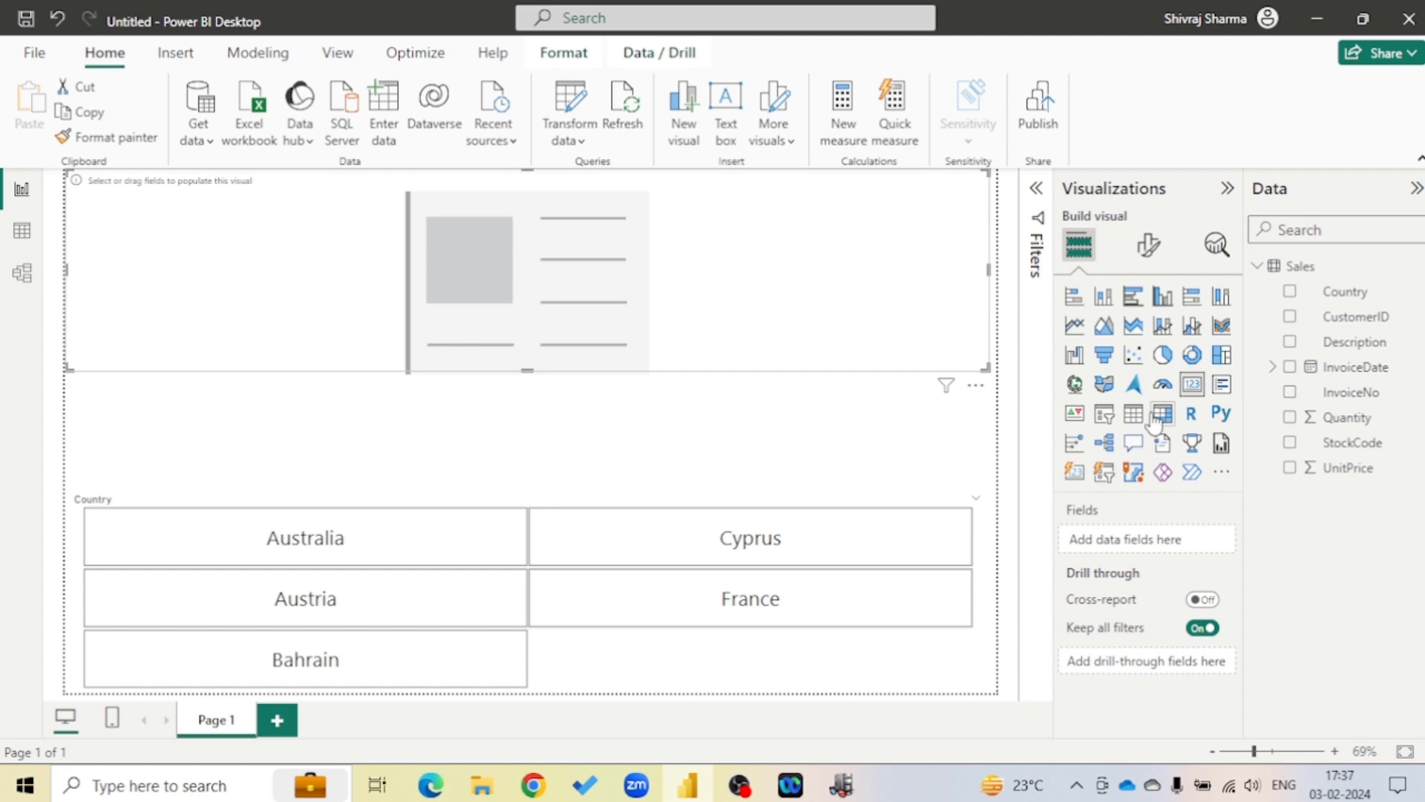
left_click(1290, 468)
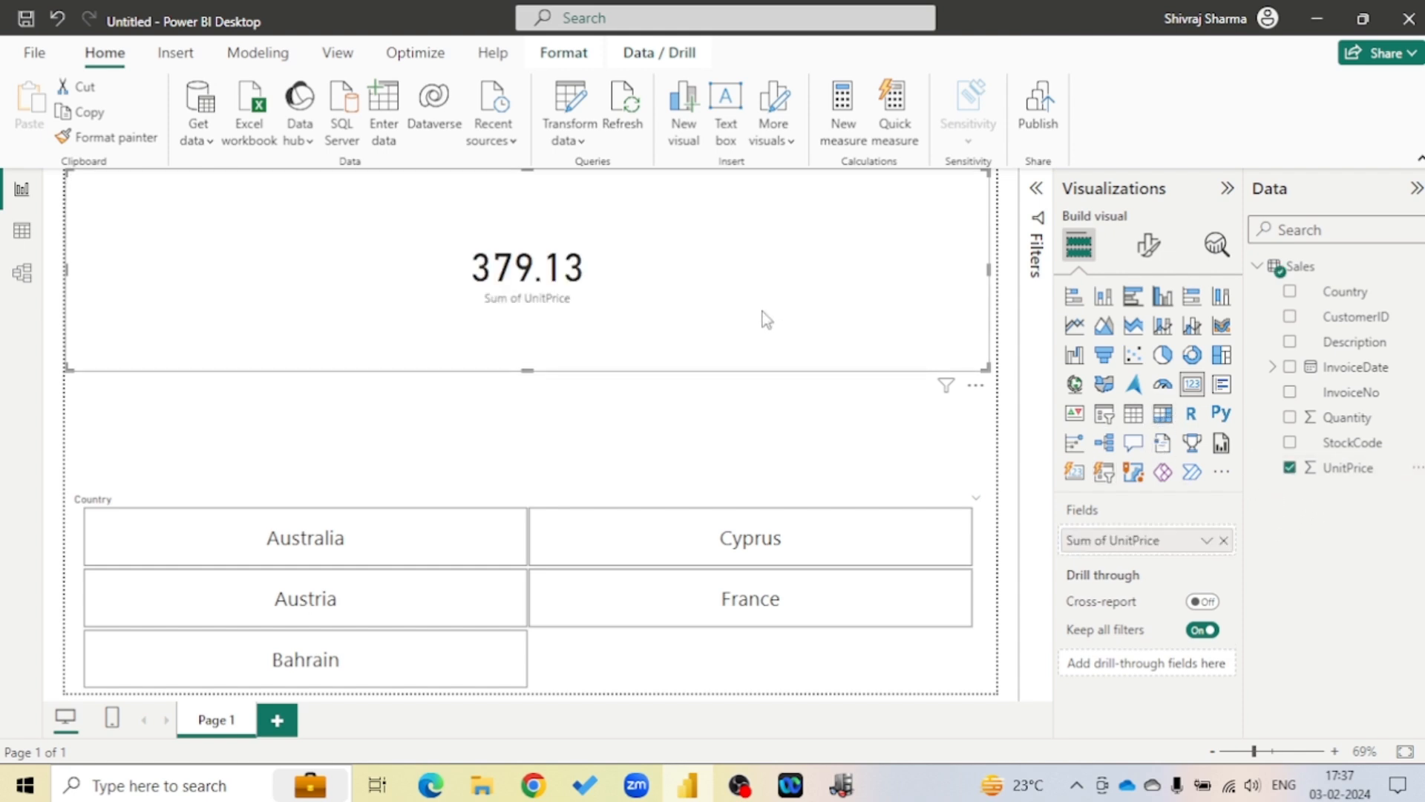
left_click_drag(978, 267, 297, 266)
left_click(472, 260)
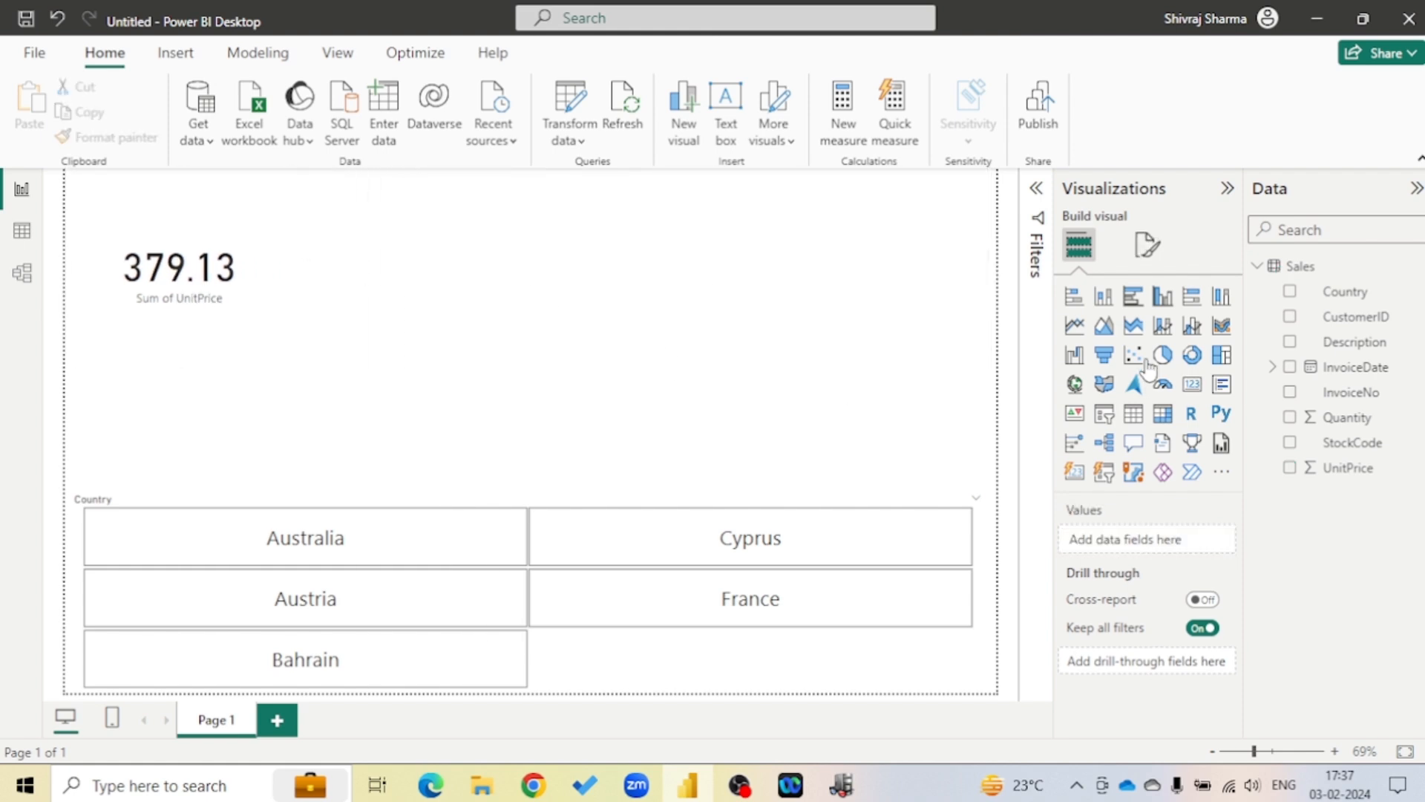
Add a second card showing the sum of Quantity and place it beside the UnitPrice card
left_click(1192, 383)
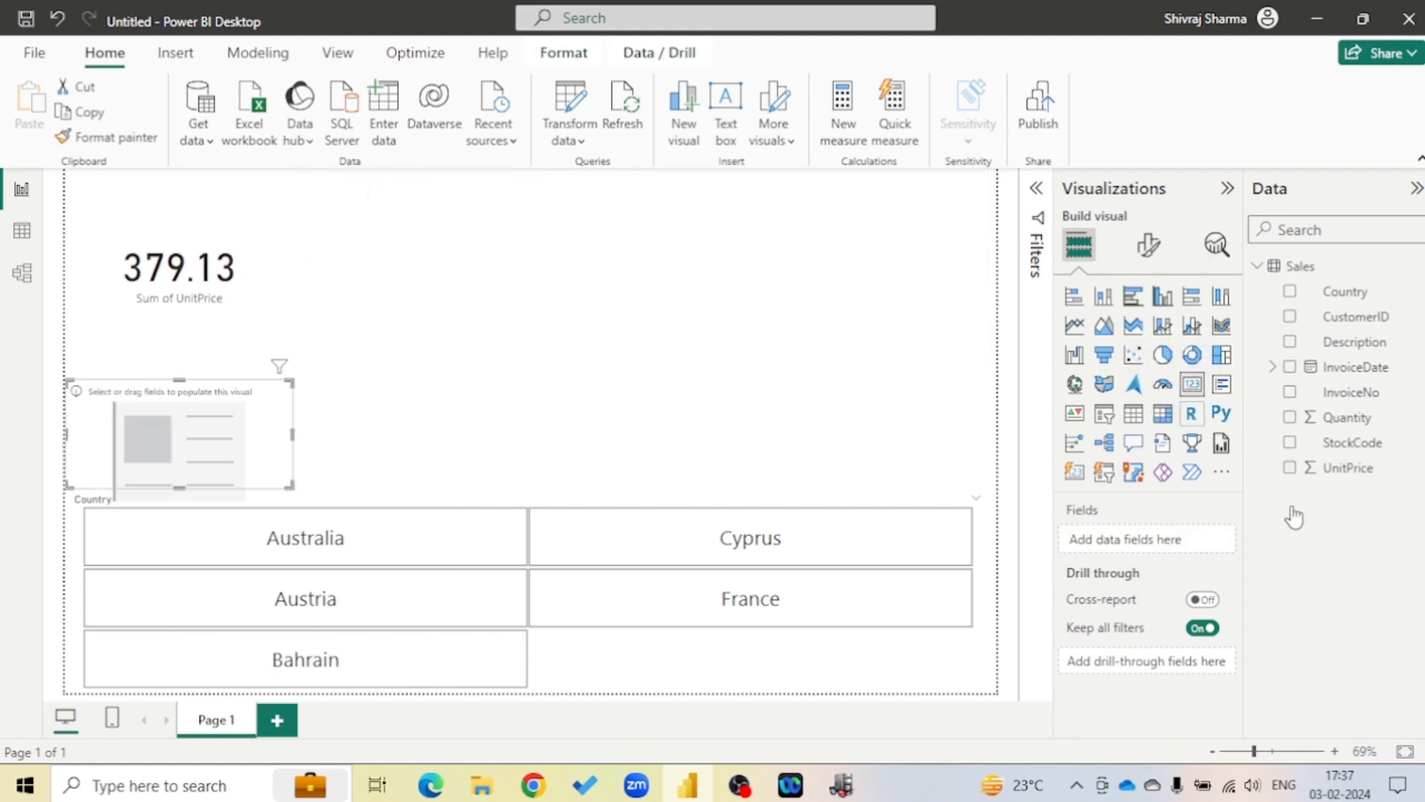
left_click(1290, 416)
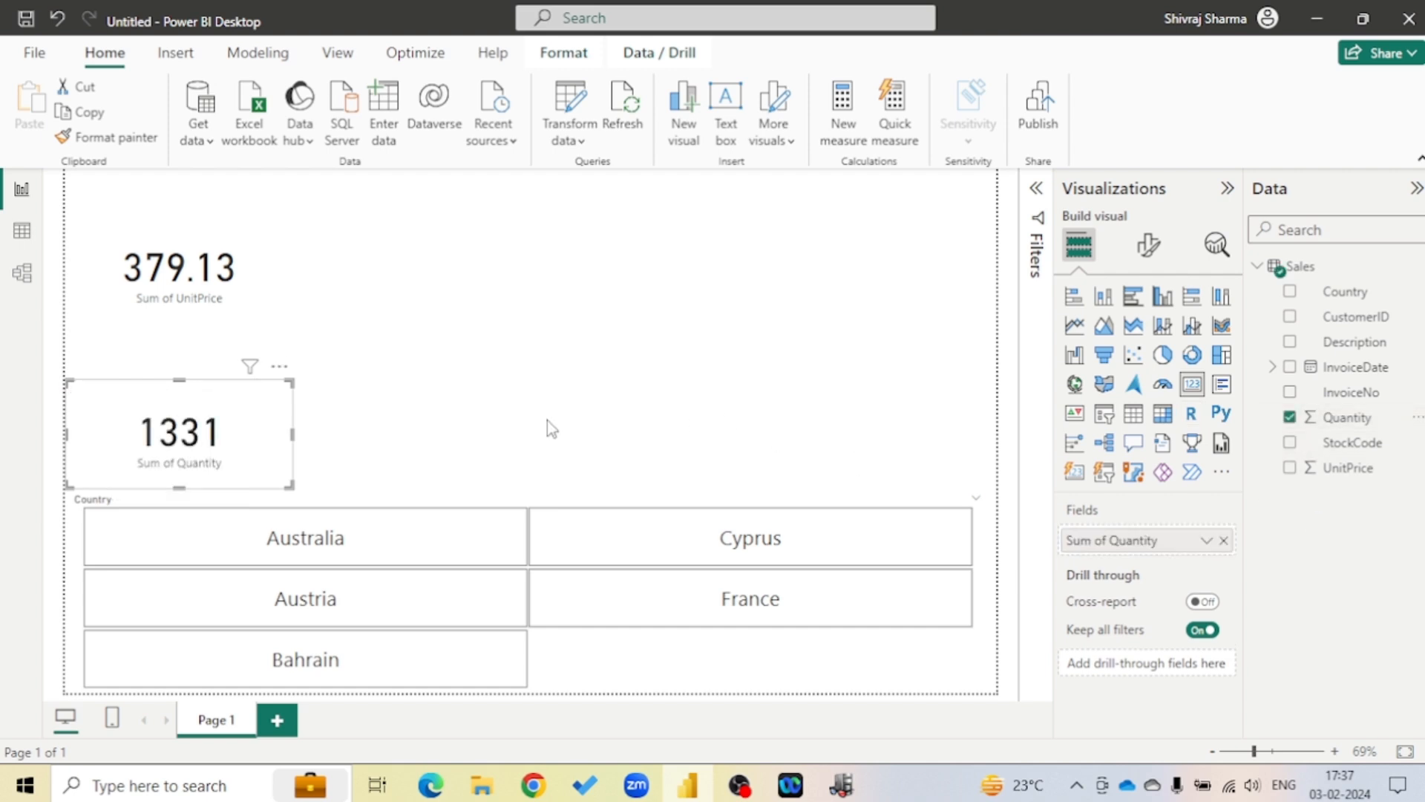
left_click_drag(240, 412, 529, 263)
left_click(907, 308)
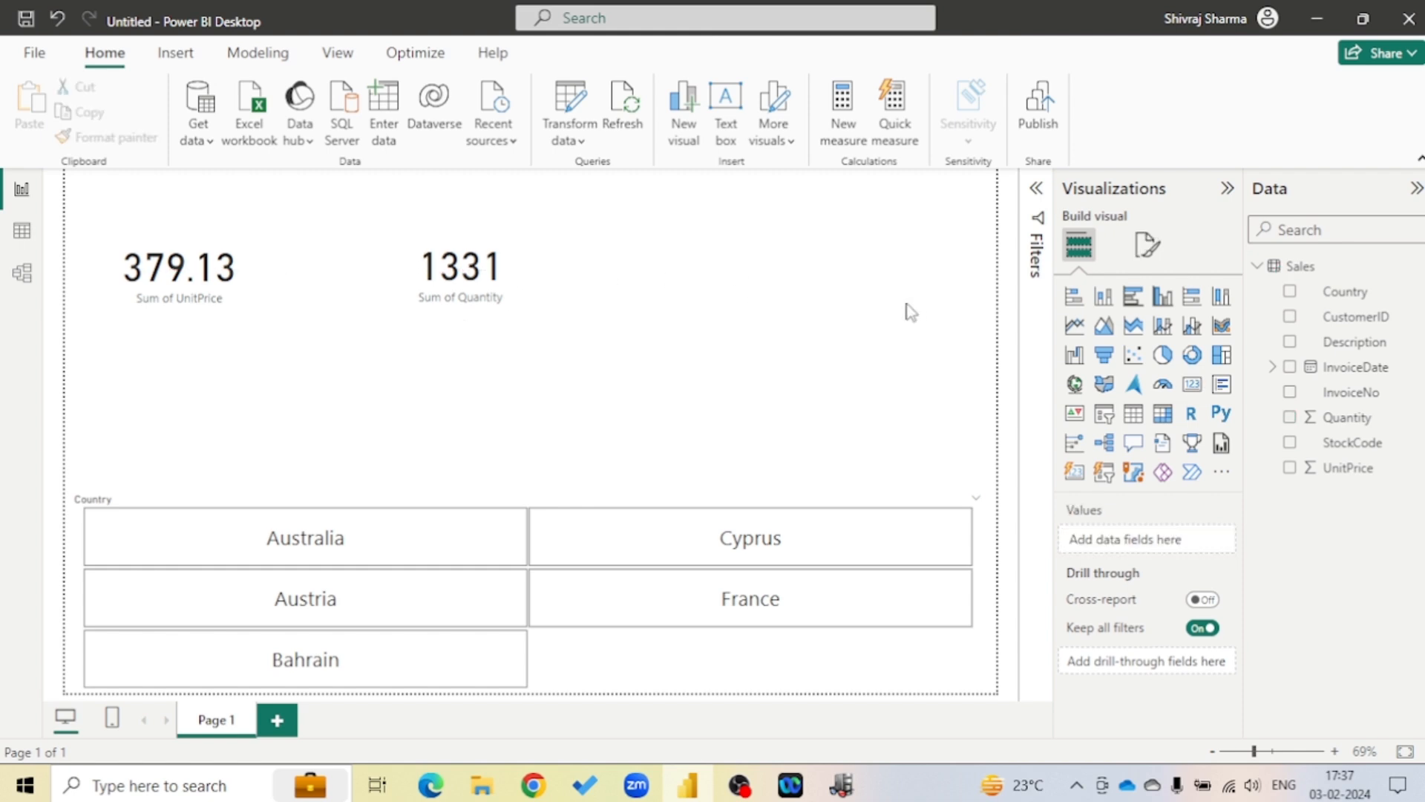
Add a third card in line with the other two, fill it with StockCode and summarize it by Count
left_click(1191, 384)
left_click_drag(235, 448, 901, 254)
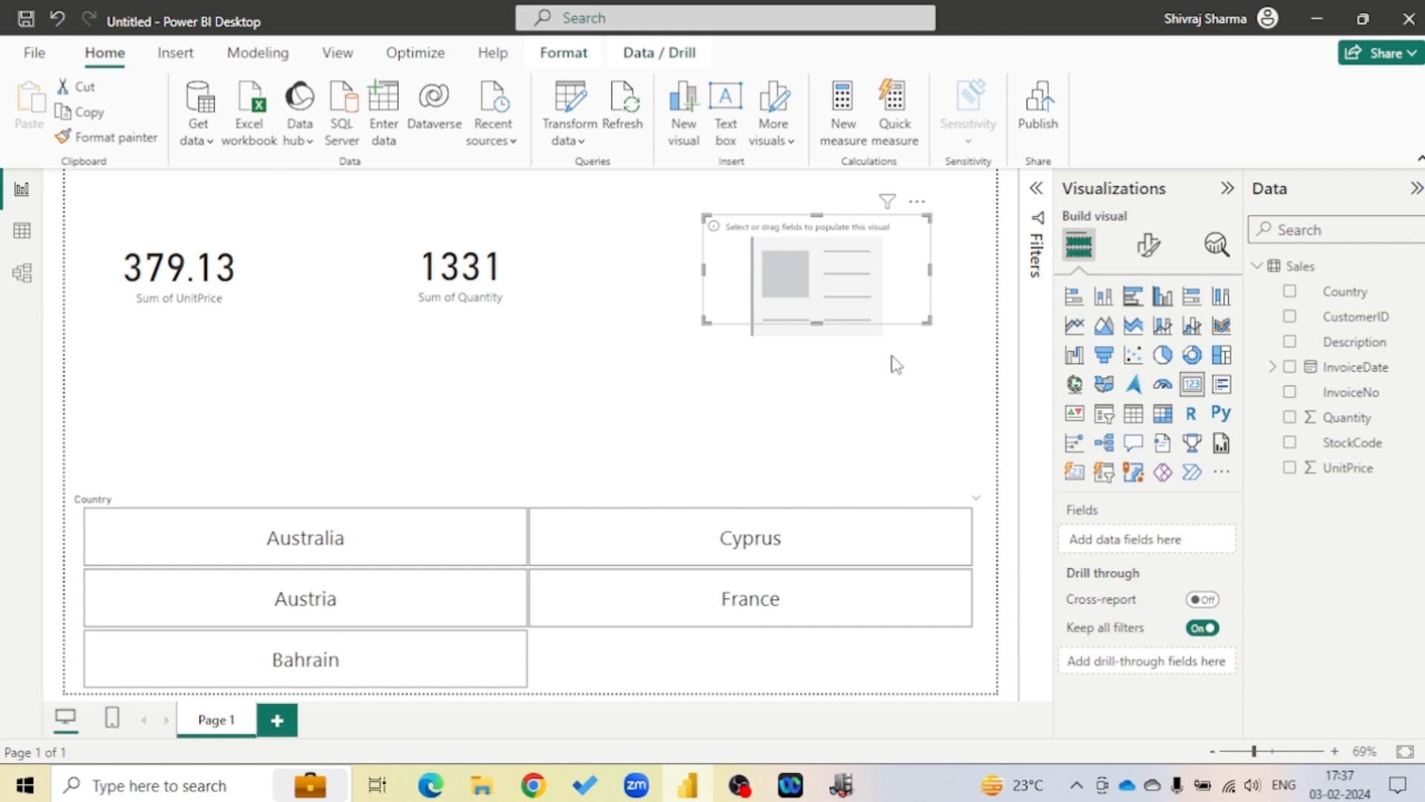
left_click(1291, 444)
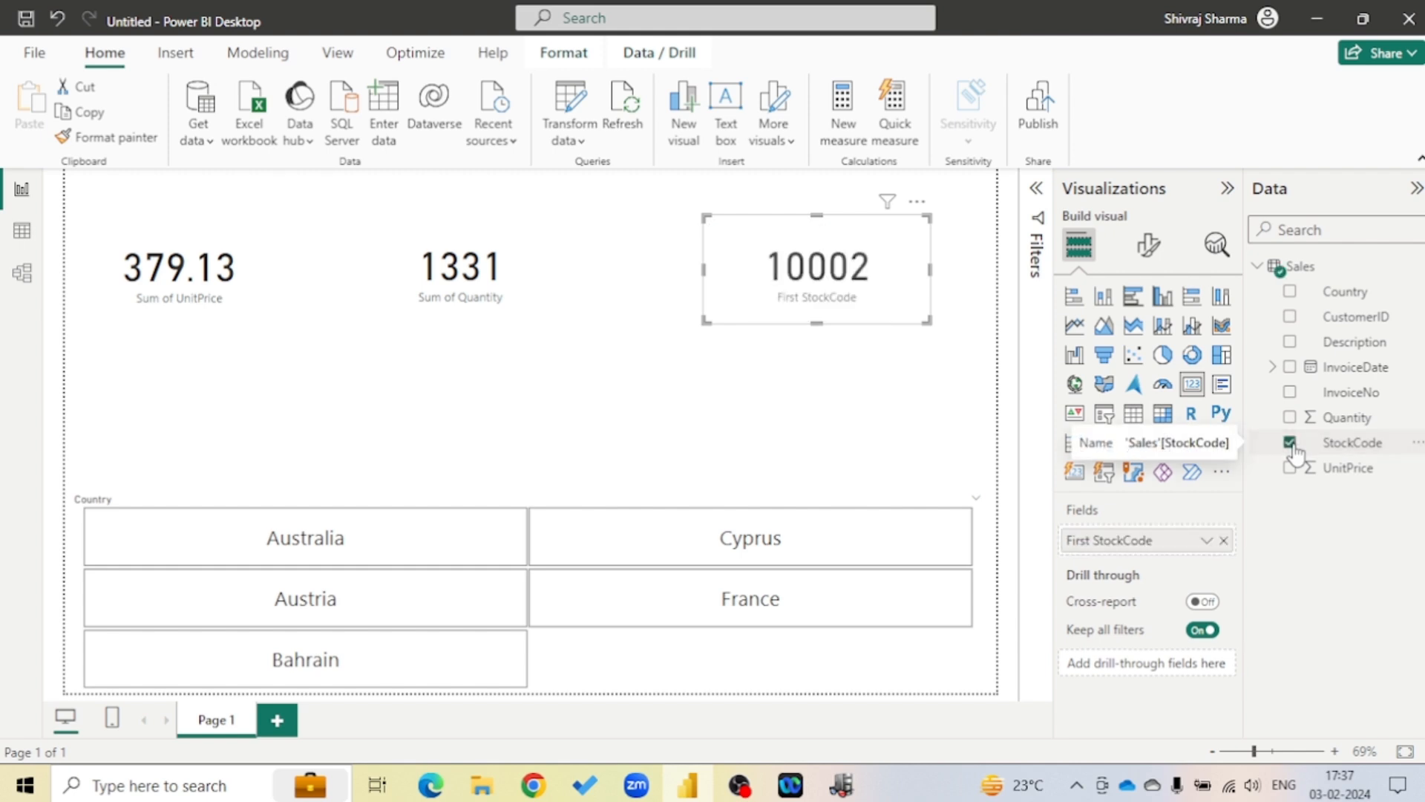
left_click(1208, 543)
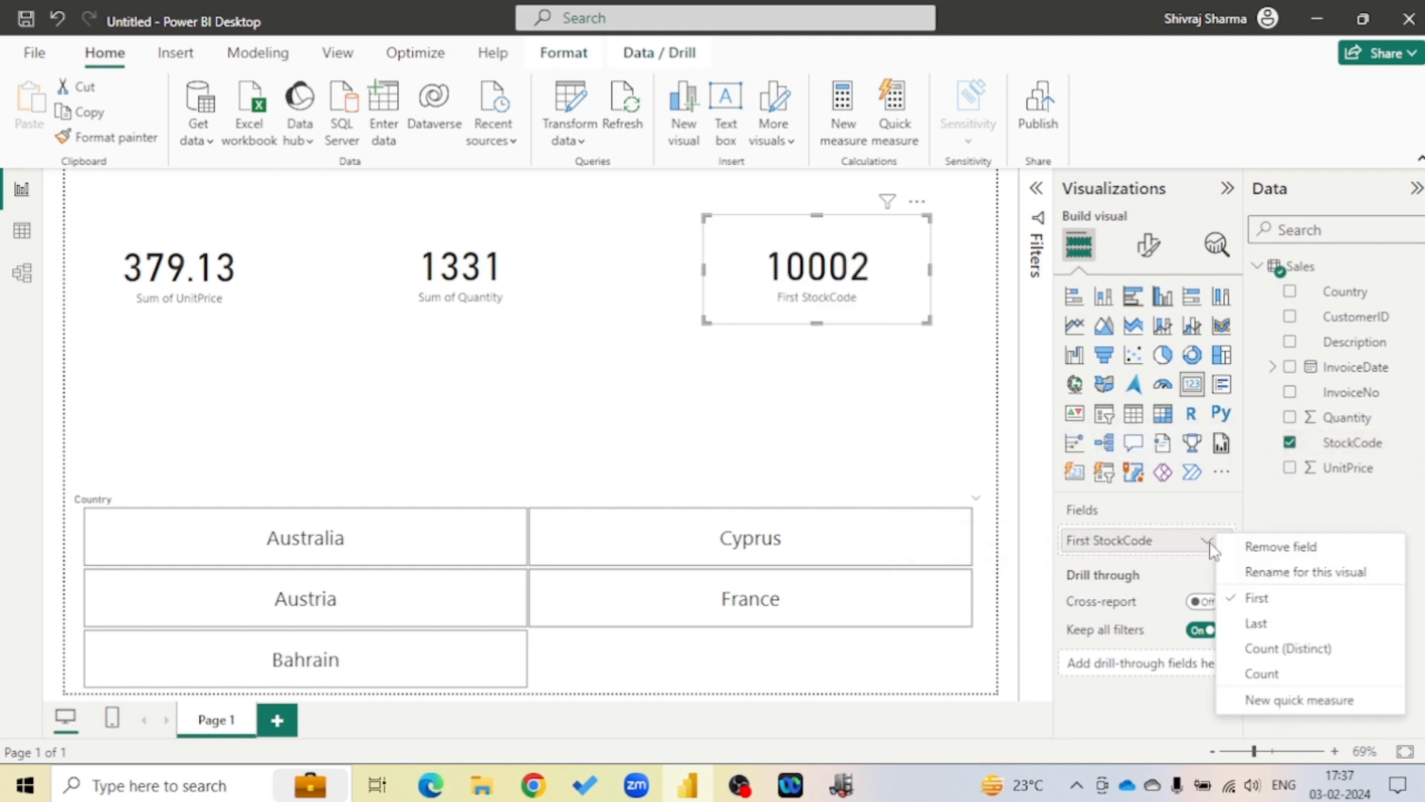
left_click(1266, 678)
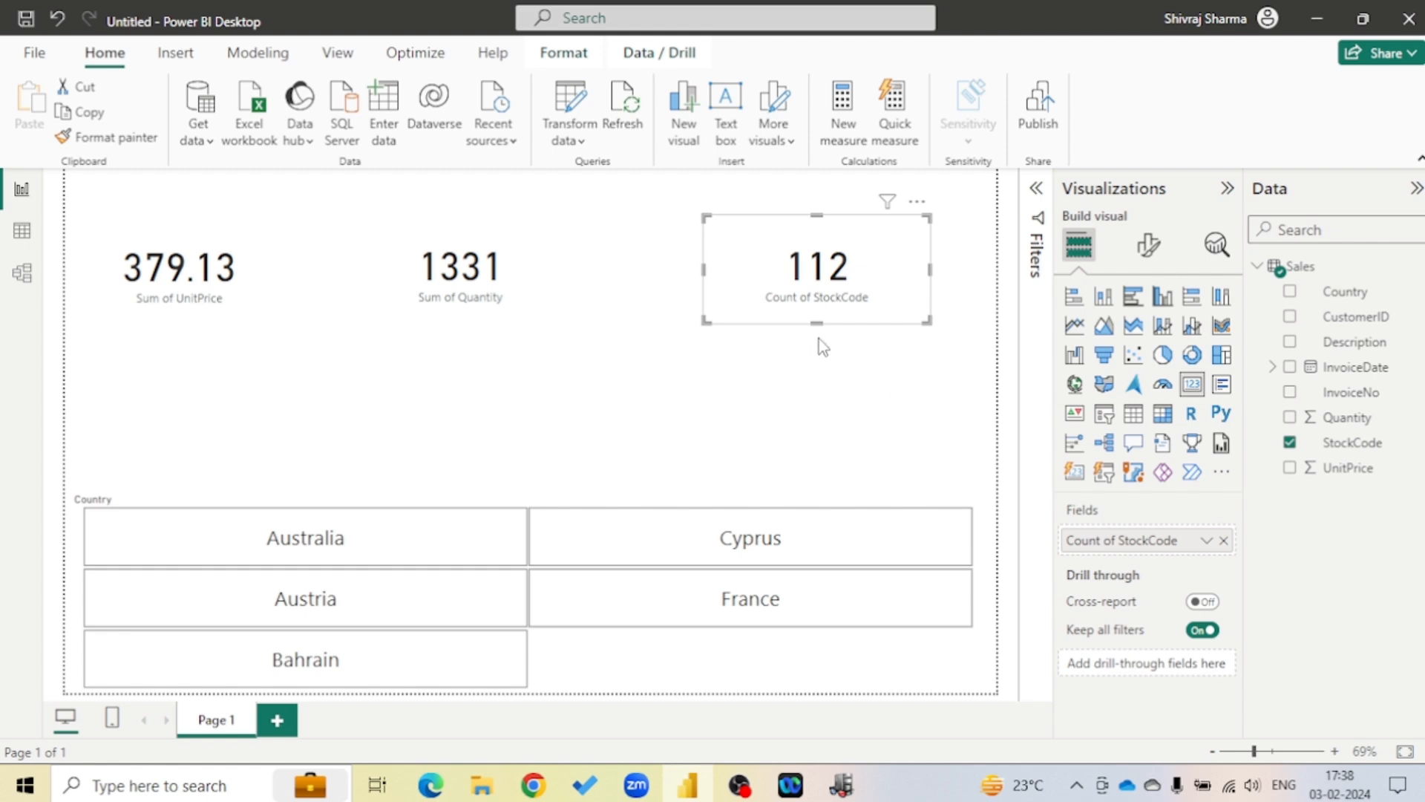
left_click(686, 412)
Clear the Country slicer's selection, extend its upper edge to just below the cards and deselect it
left_click(584, 541)
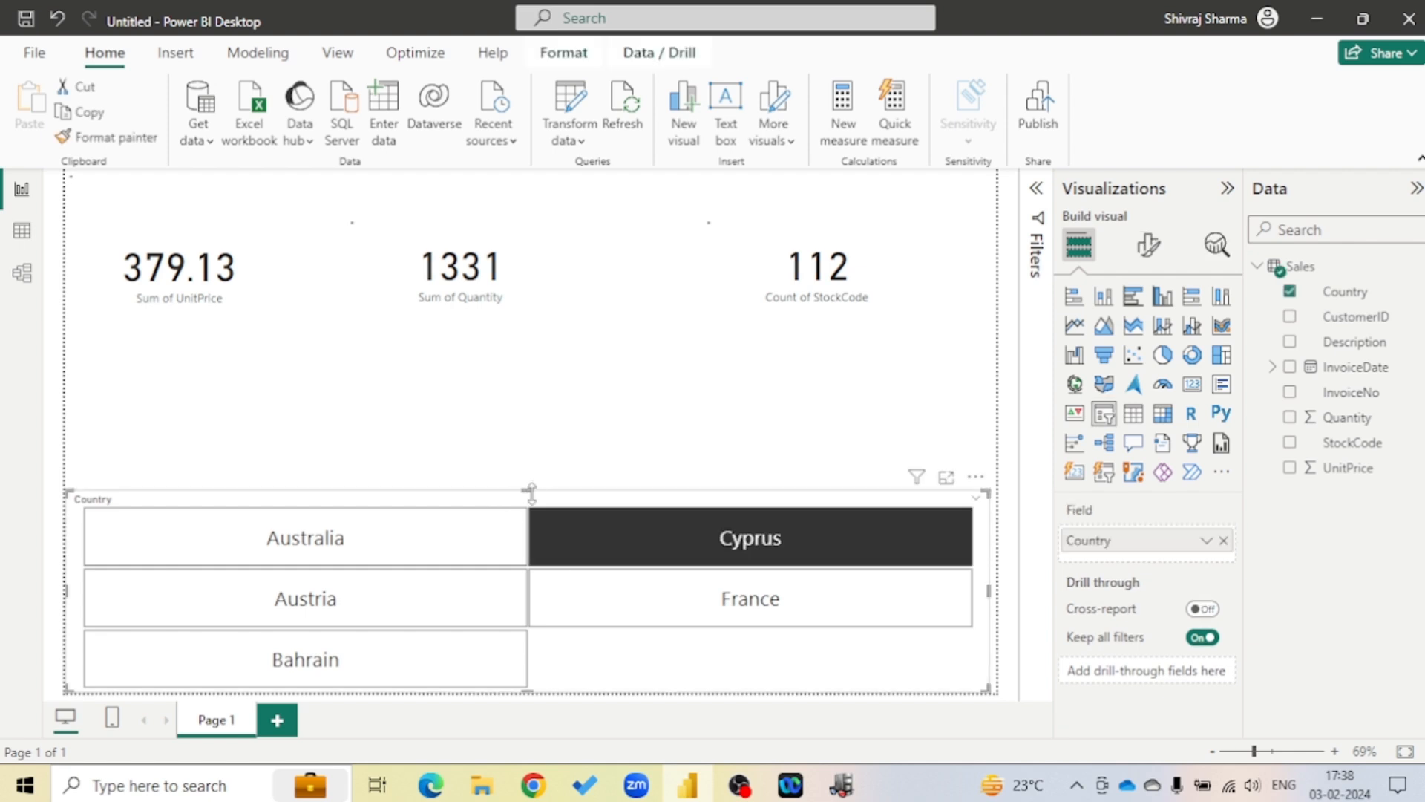
left_click(960, 499)
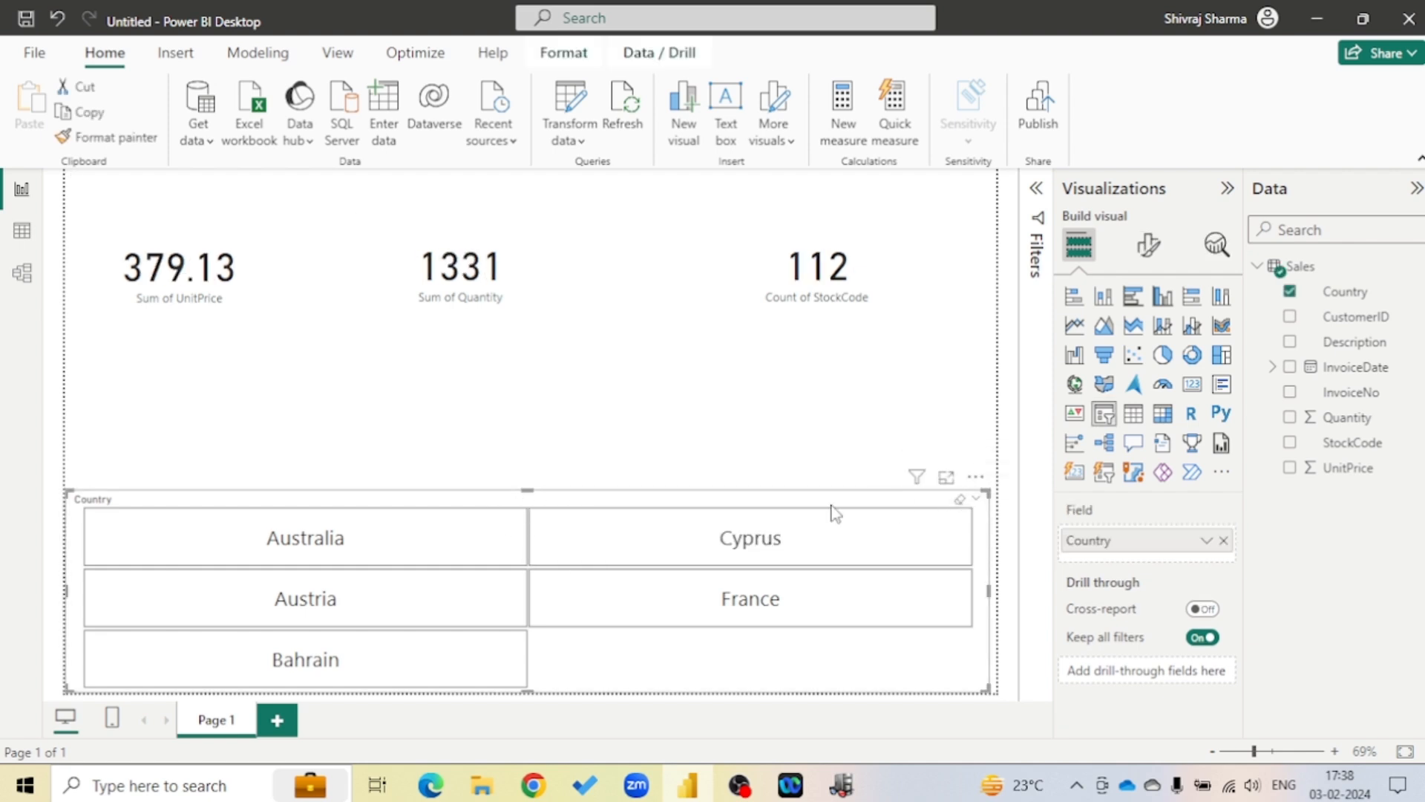
left_click_drag(531, 490, 529, 359)
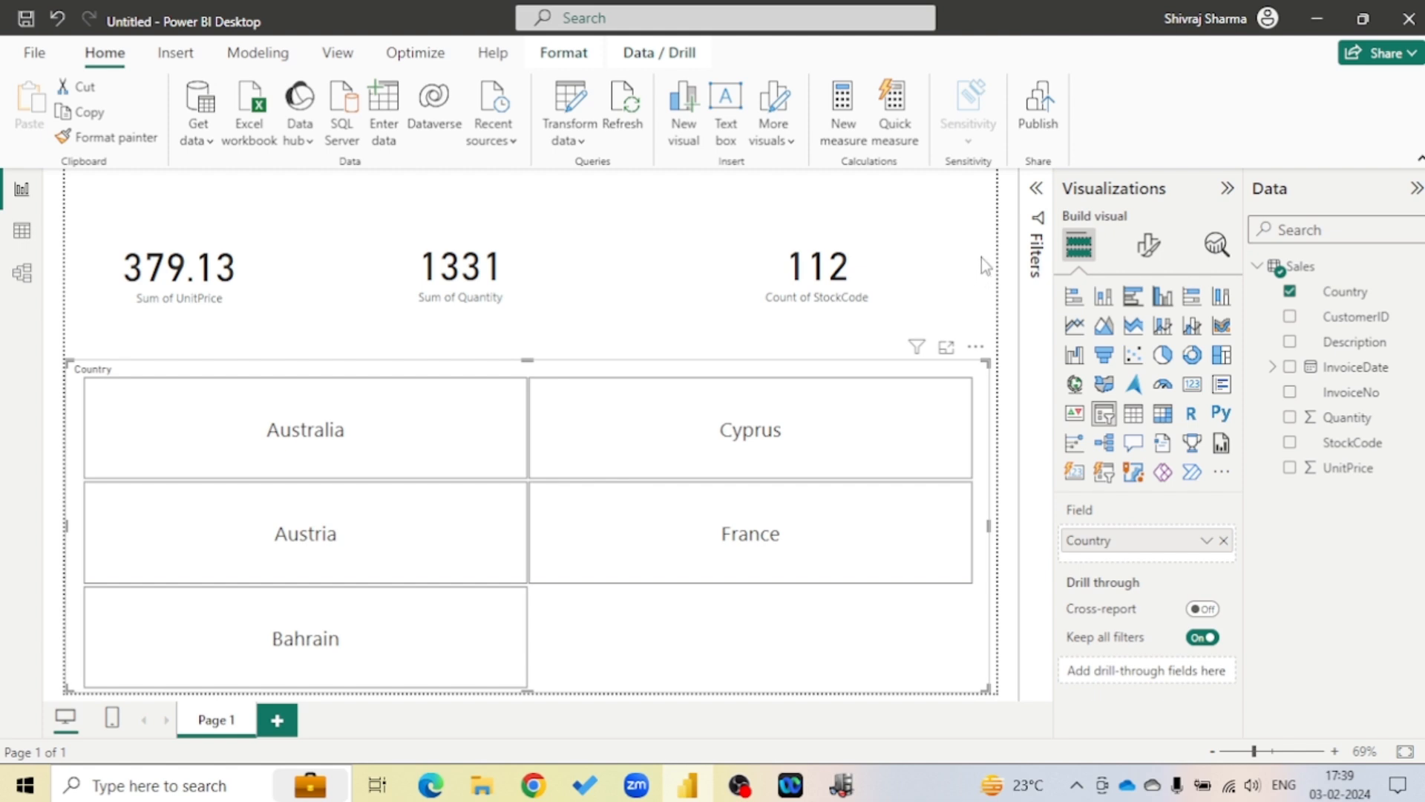
left_click(981, 257)
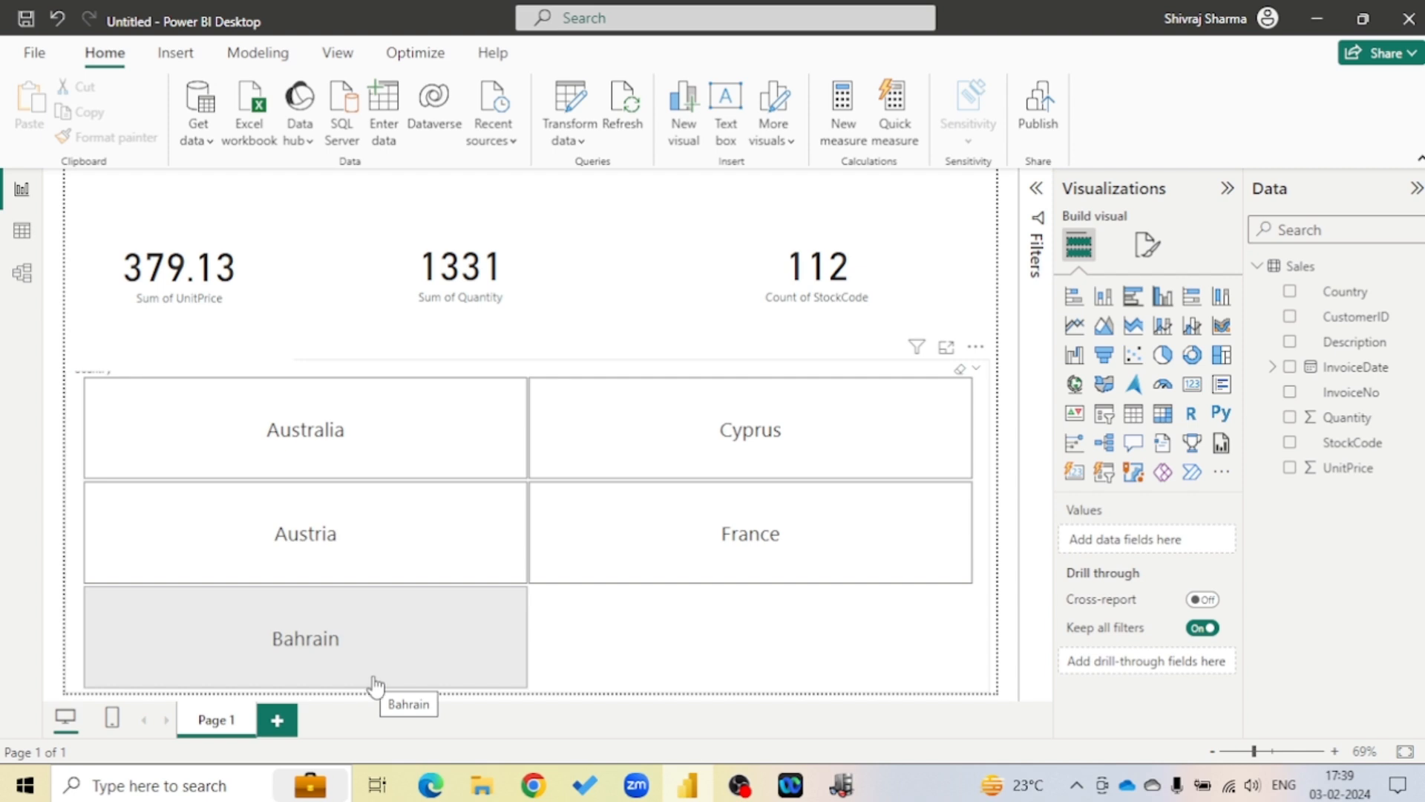
Switch to File Explorer and move the Sales-USA workbook from FOLDER data source Tutorial into the Sales folder
left_click(481, 785)
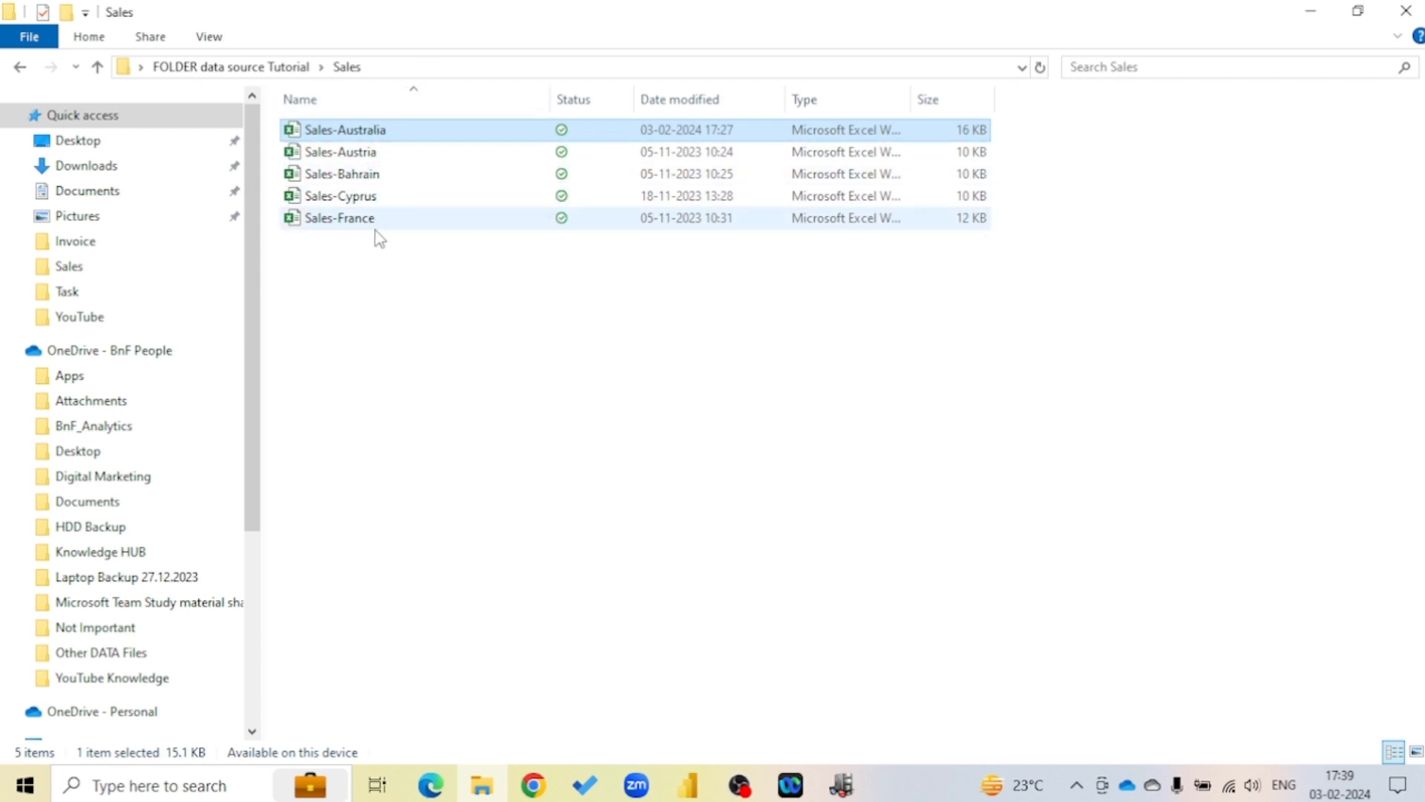
left_click(688, 785)
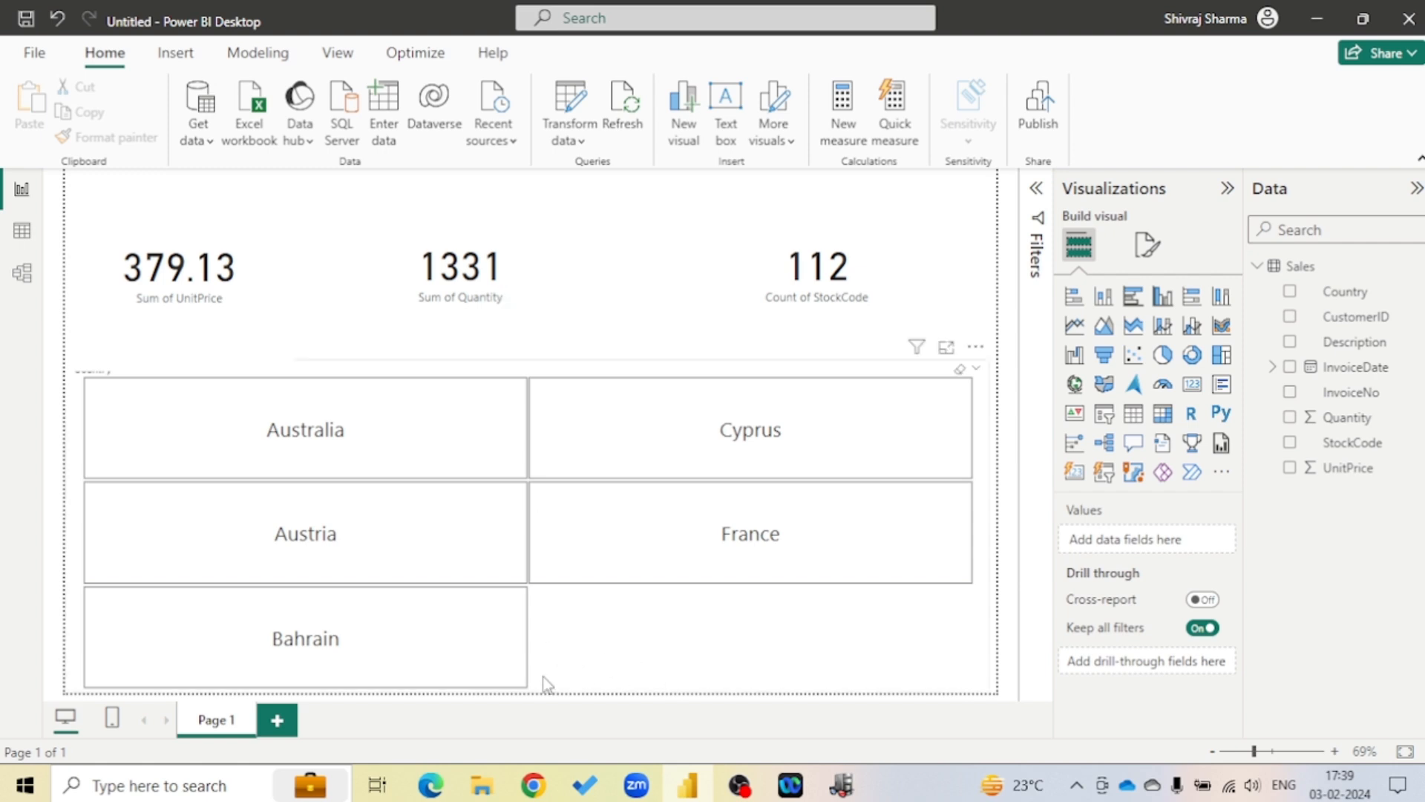
left_click(493, 793)
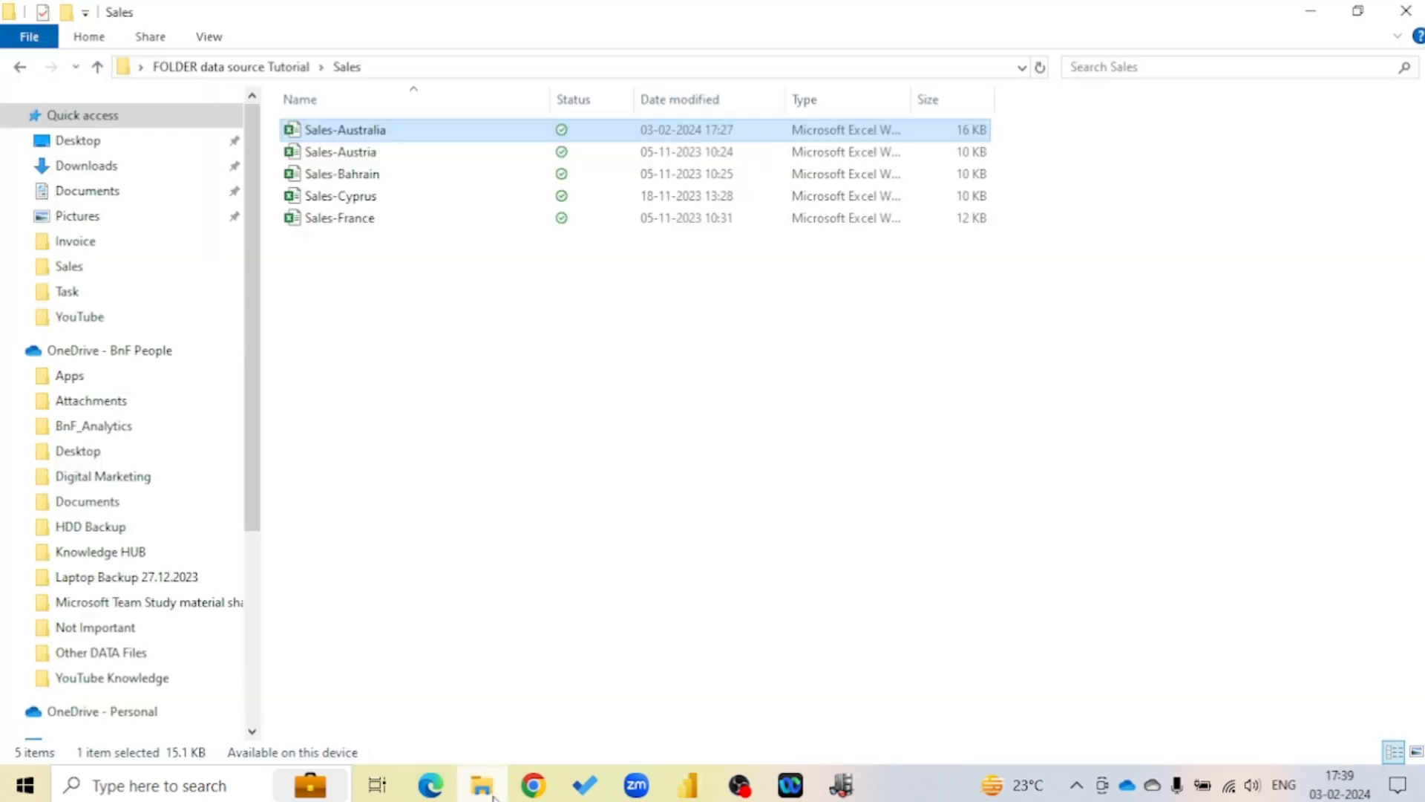
left_click(488, 403)
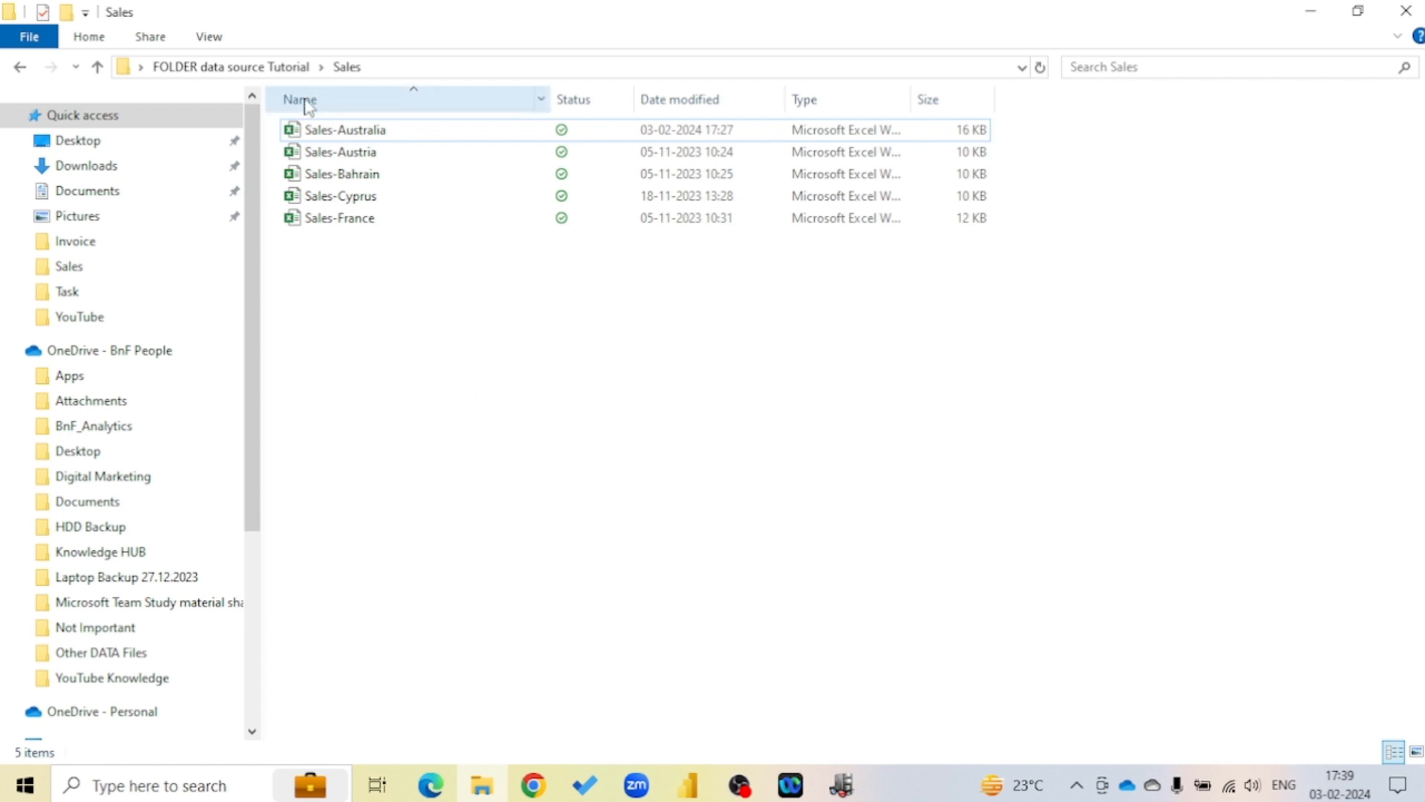
left_click(243, 68)
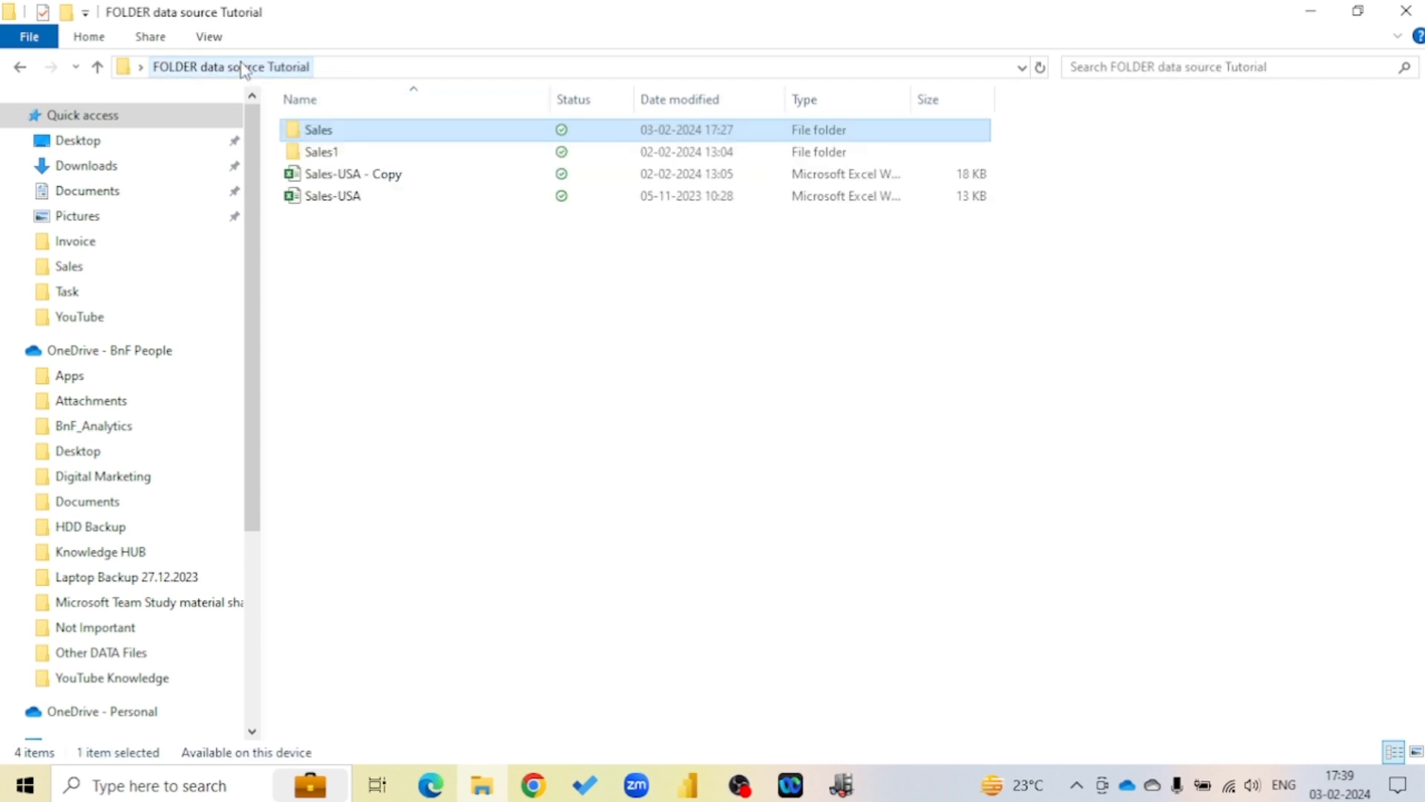
left_click(346, 198)
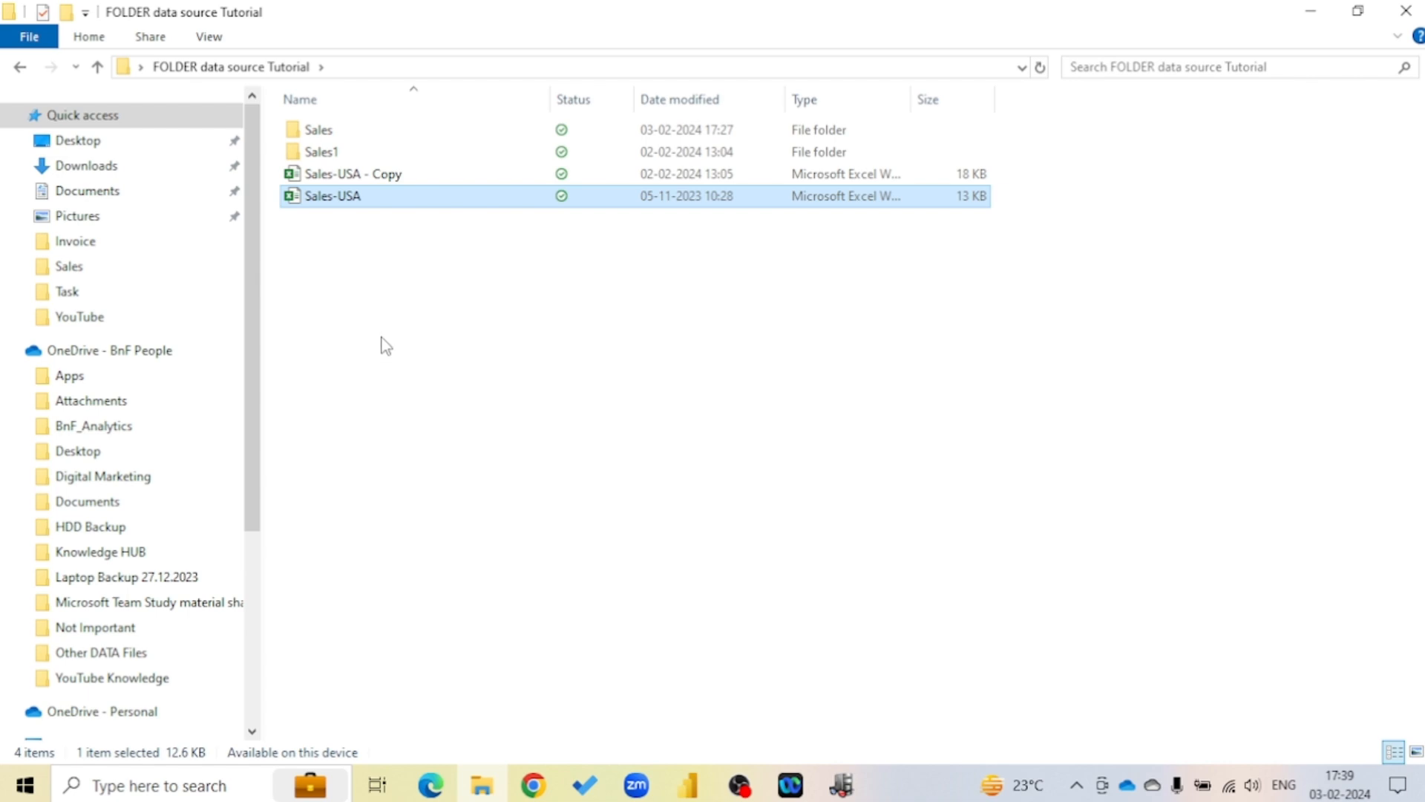
left_click_drag(335, 197, 323, 133)
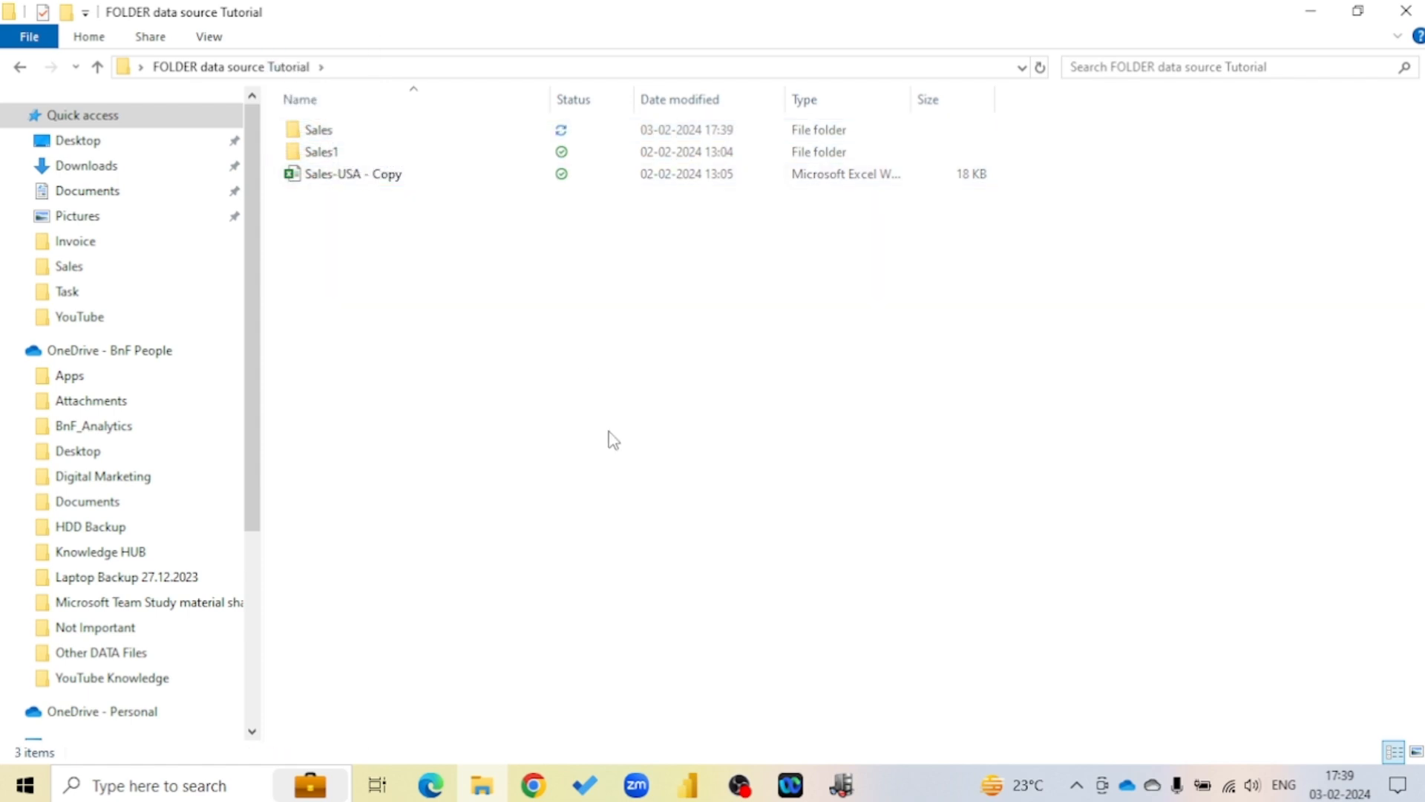
Switch to Power BI Desktop and refresh the data, then check the cards for USA and clear the slicer selection
left_click(688, 788)
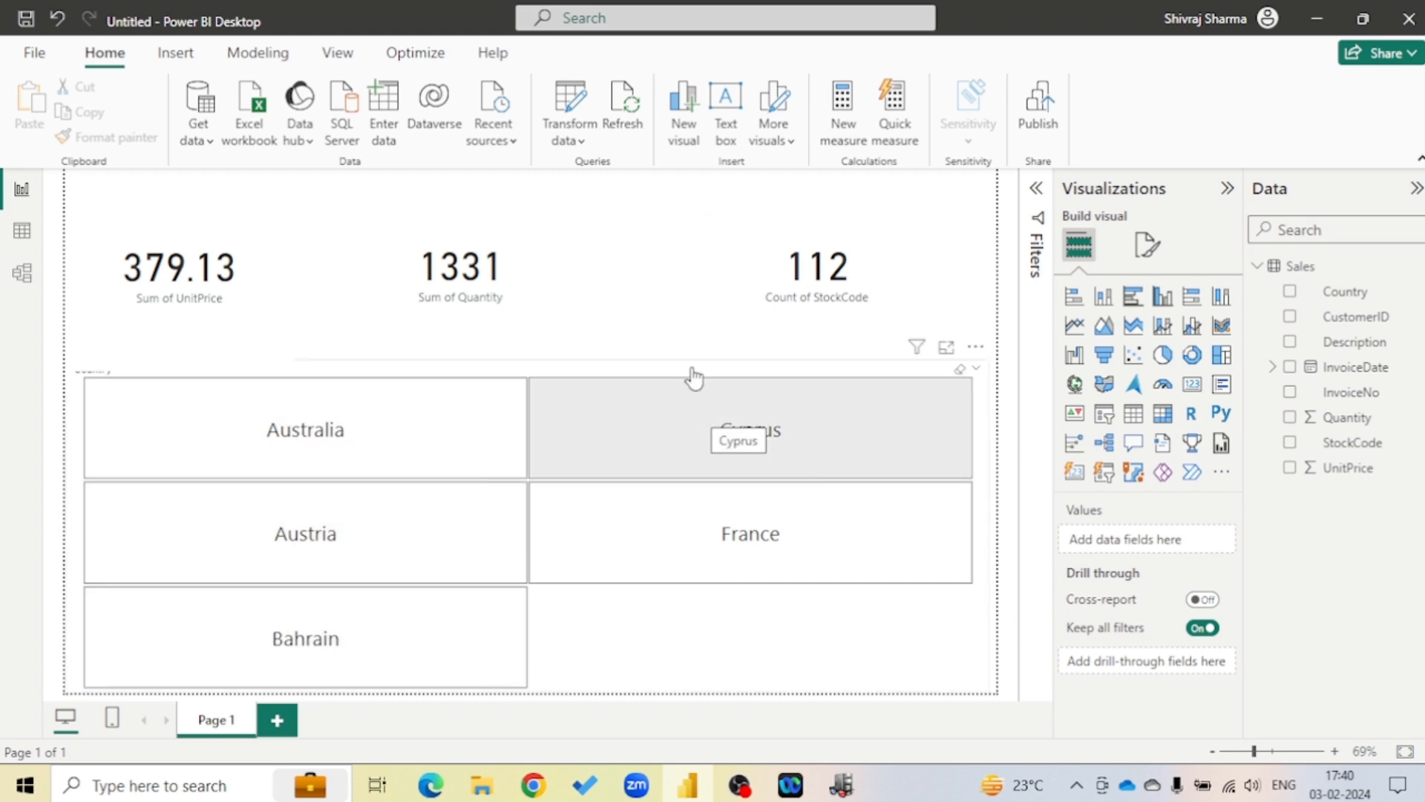
left_click(628, 100)
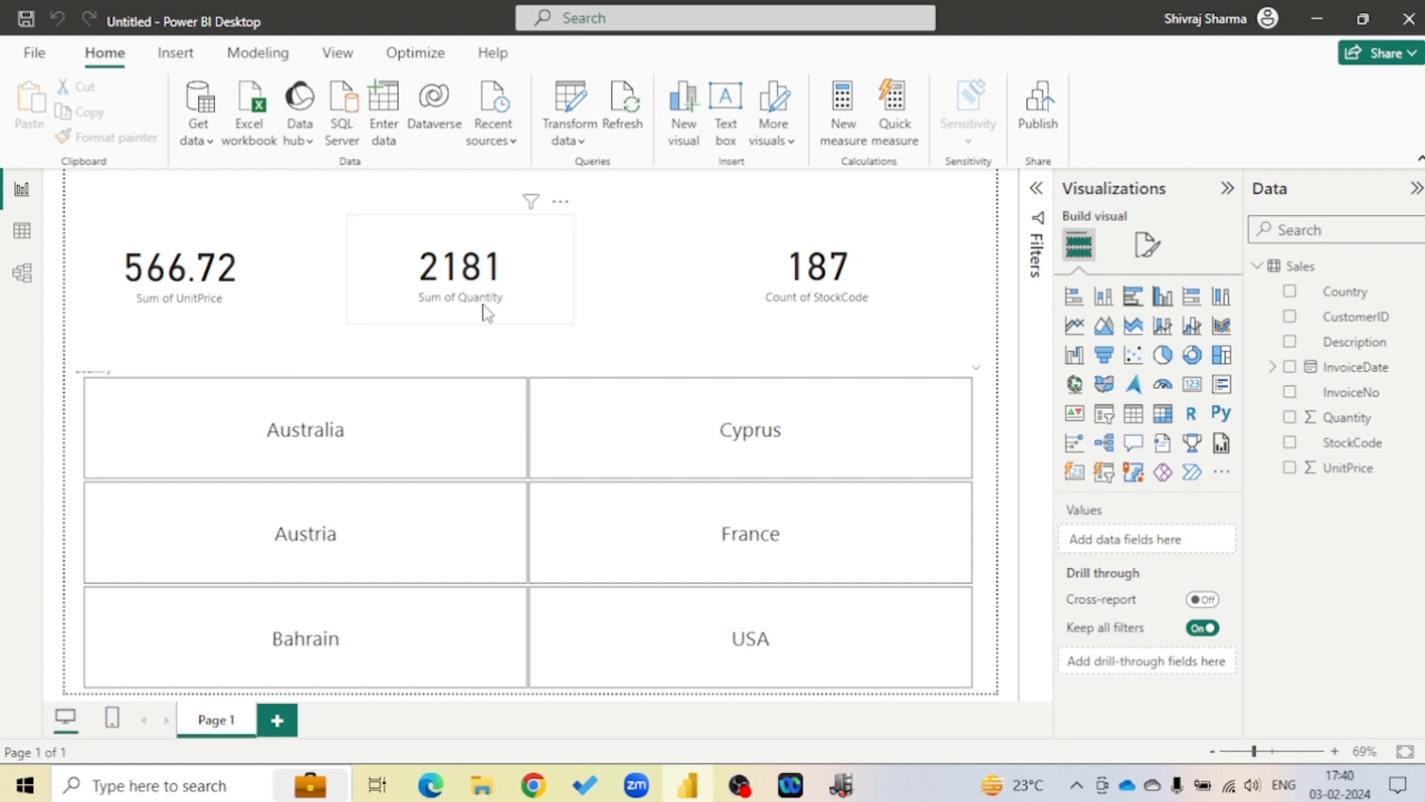
left_click(807, 644)
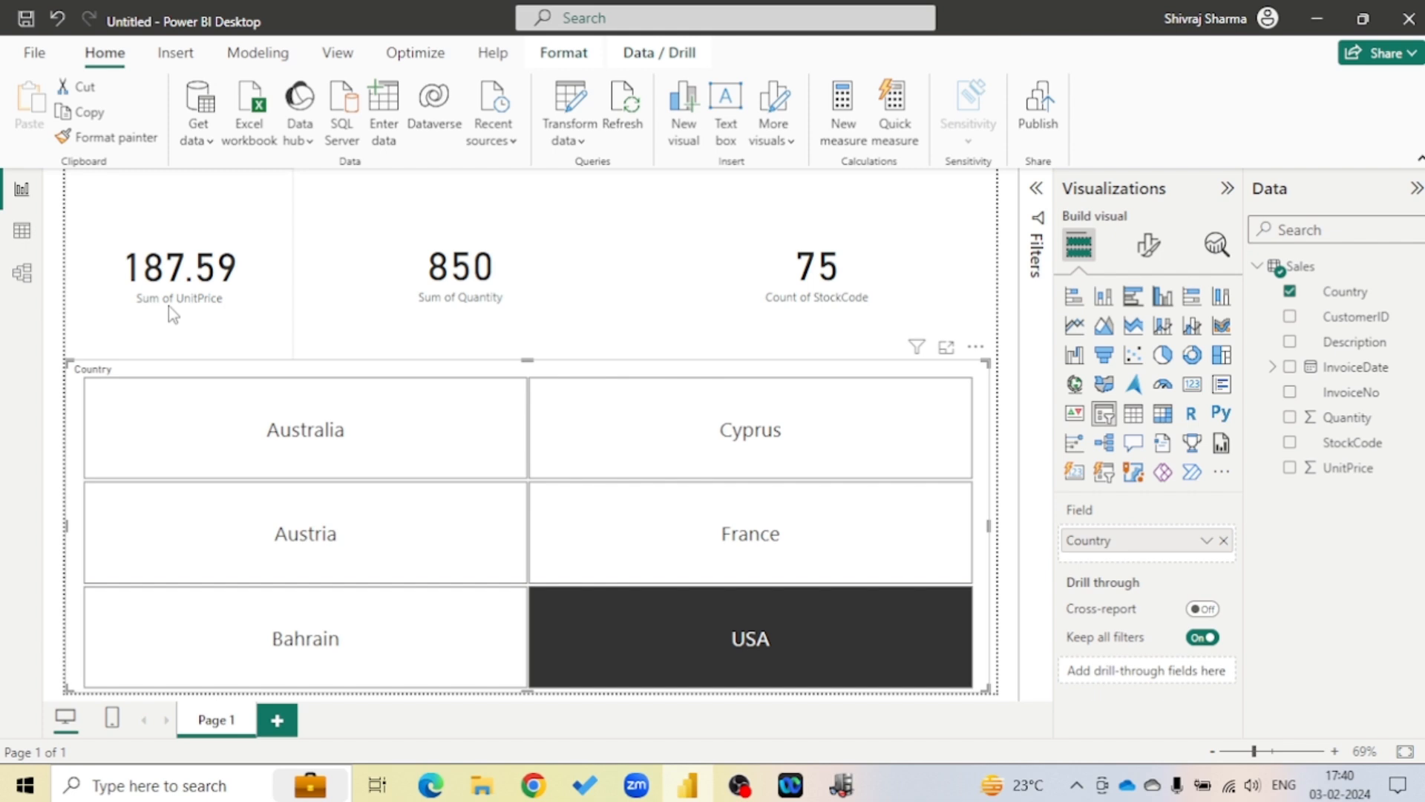
left_click(960, 369)
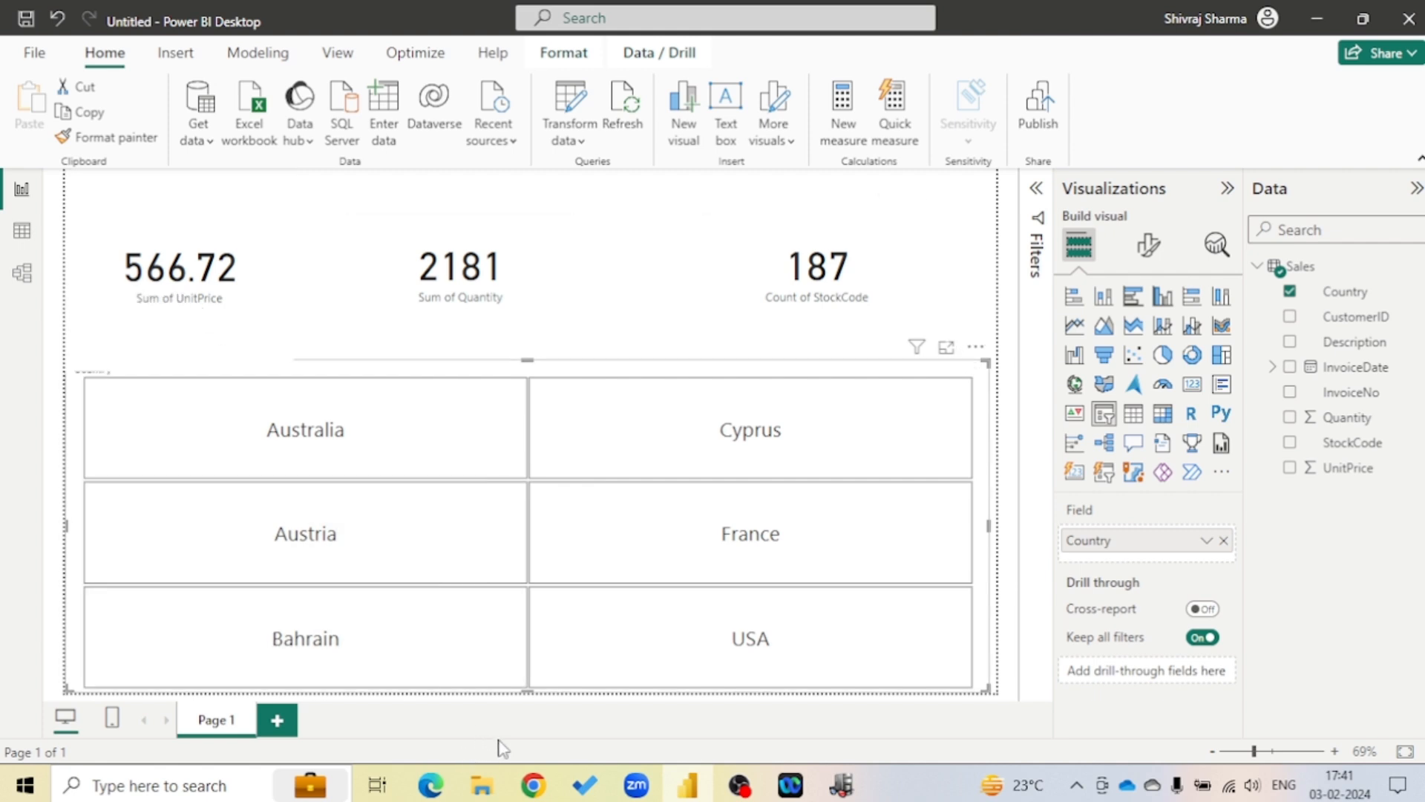
Switch to File Explorer and open the Sales-USA workbook from the Sales folder
left_click(481, 785)
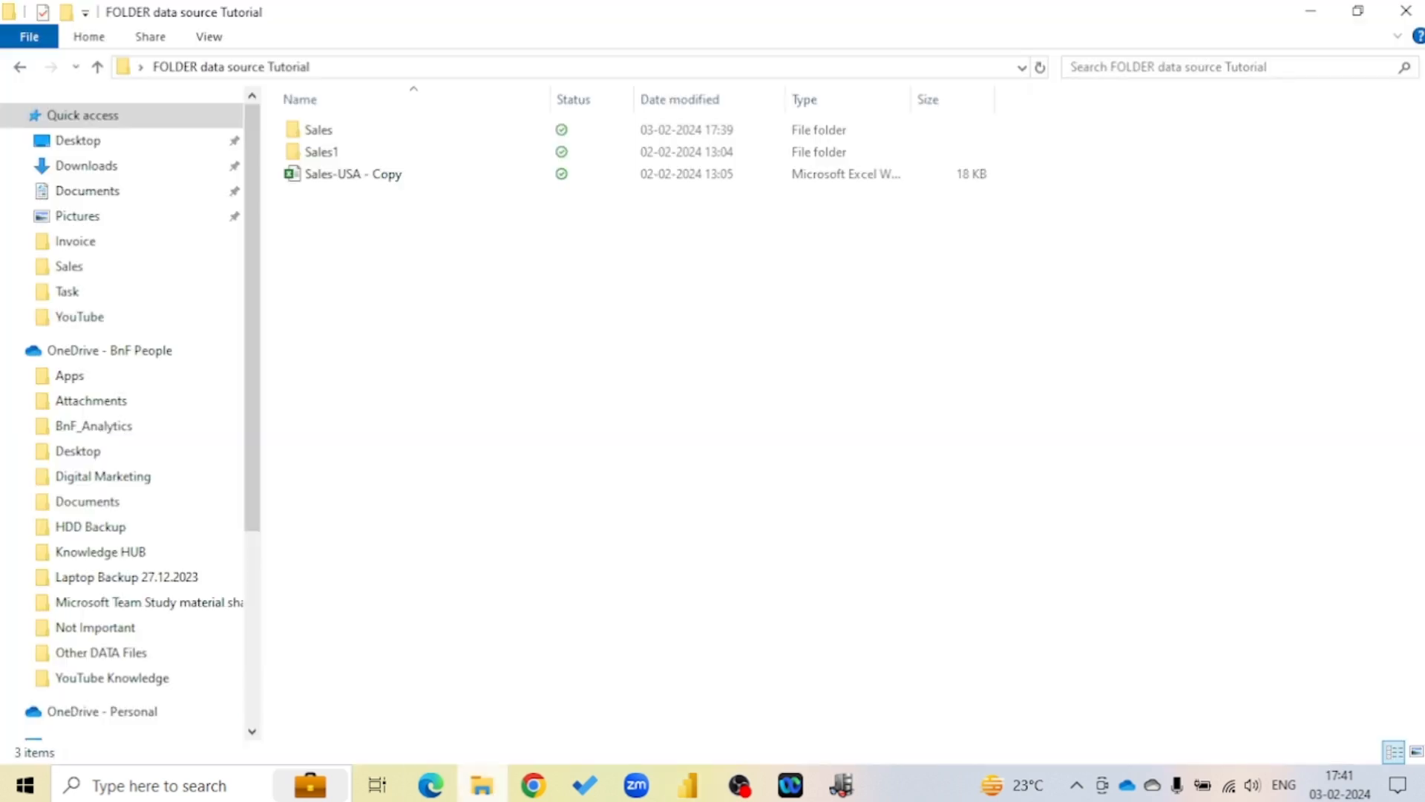
left_click(344, 130)
double_click(344, 131)
left_click(356, 246)
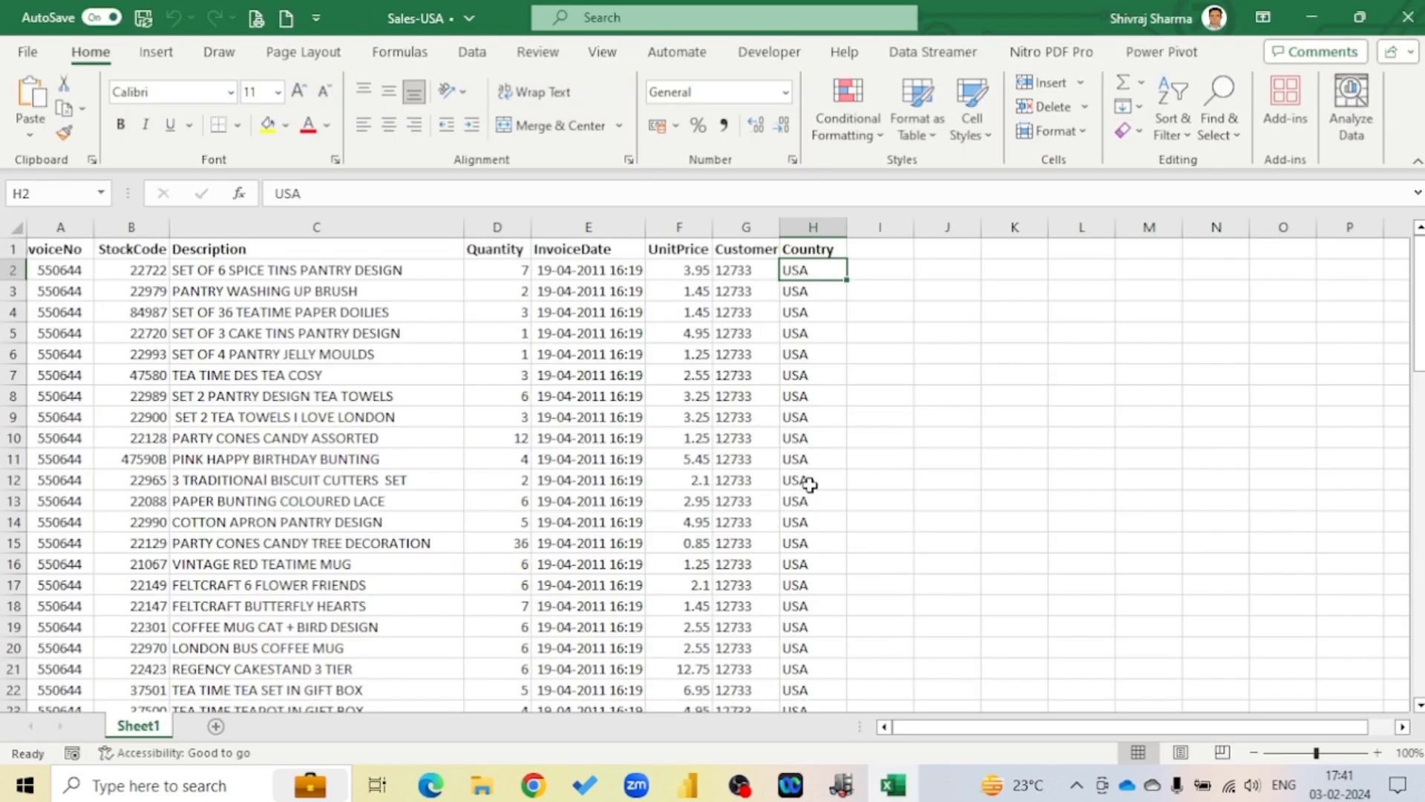
Copy the last data row, row 76, of the Sales-USA sheet into row 77
scroll(808, 483, "down", 15)
scroll(640, 471, "down", 8)
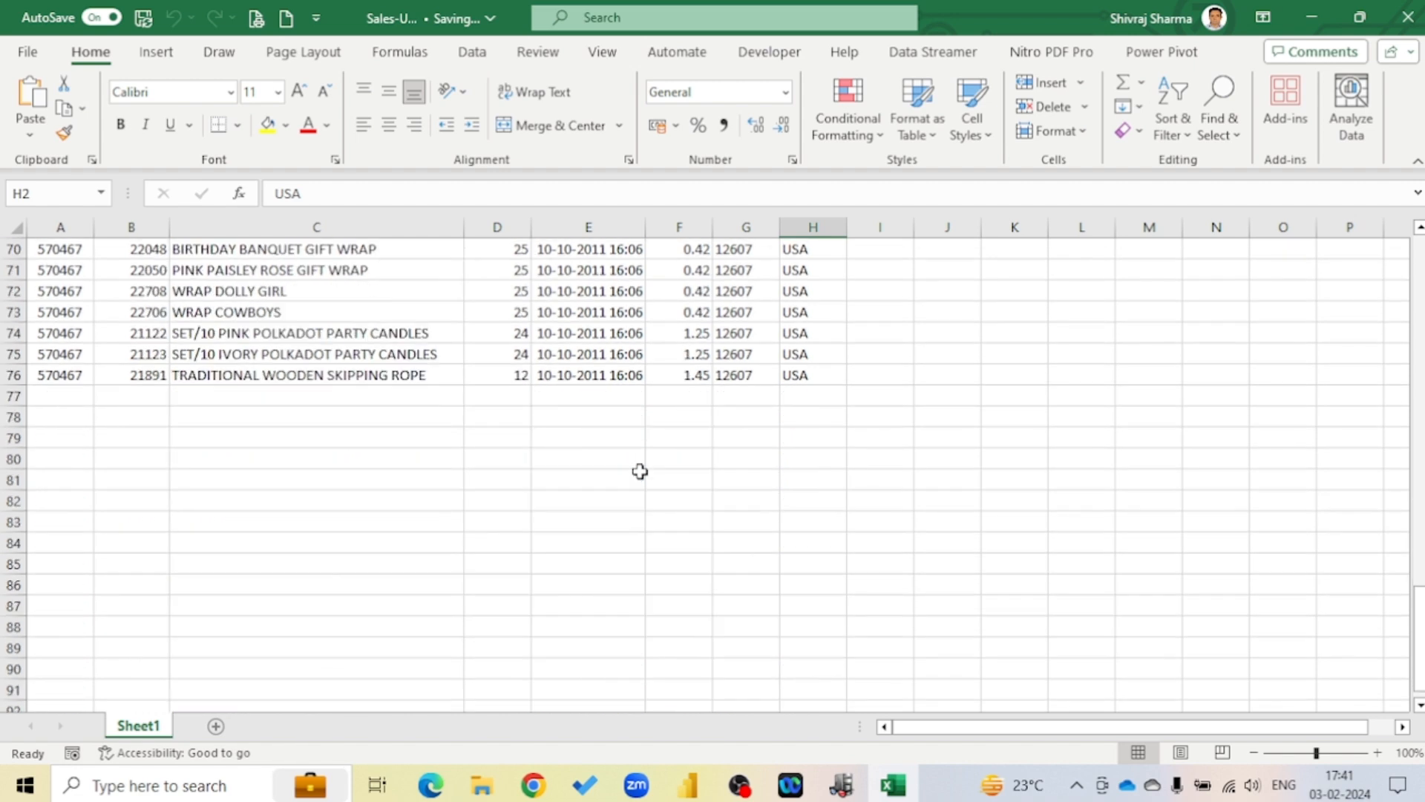
left_click_drag(66, 375, 793, 374)
key("ctrl+c")
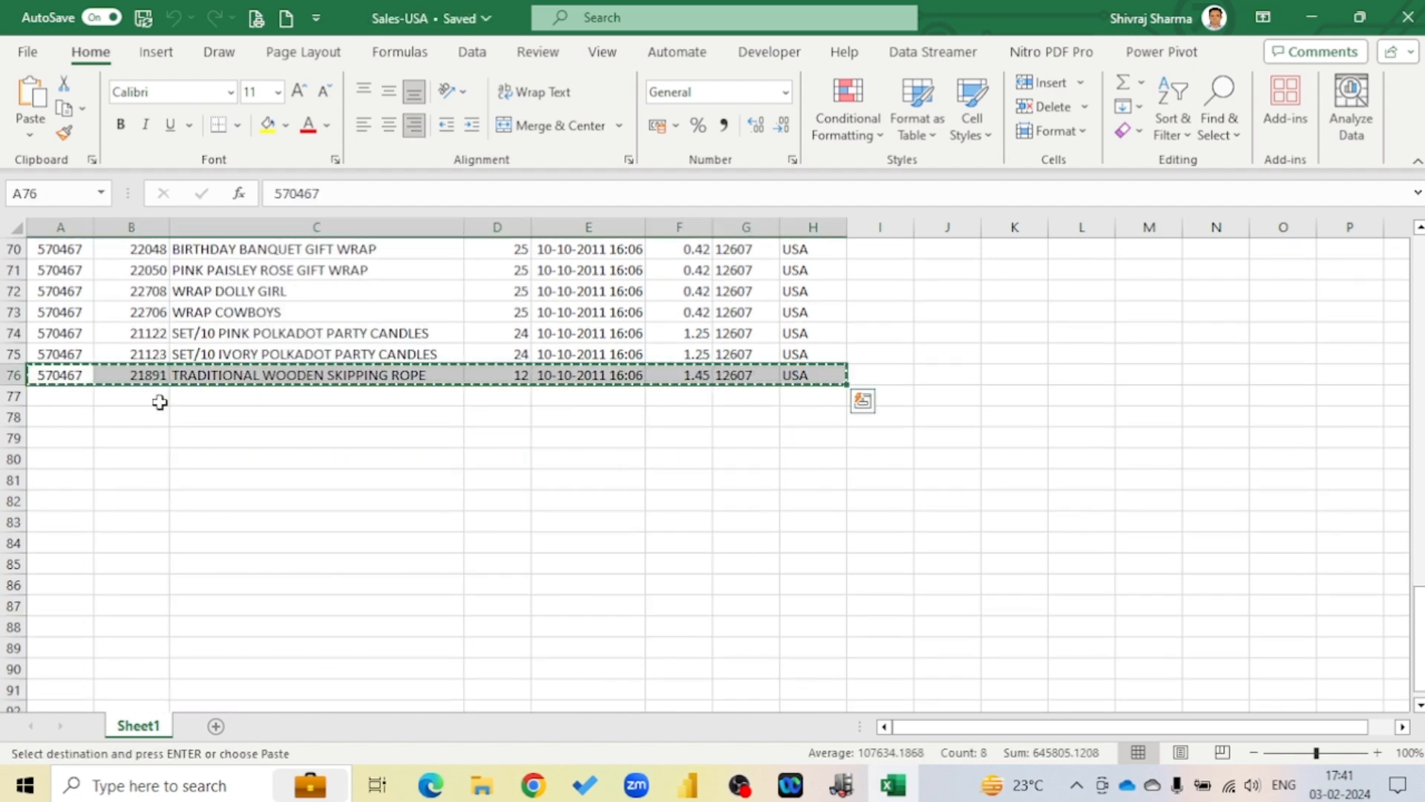
left_click(56, 396)
key("ctrl+v")
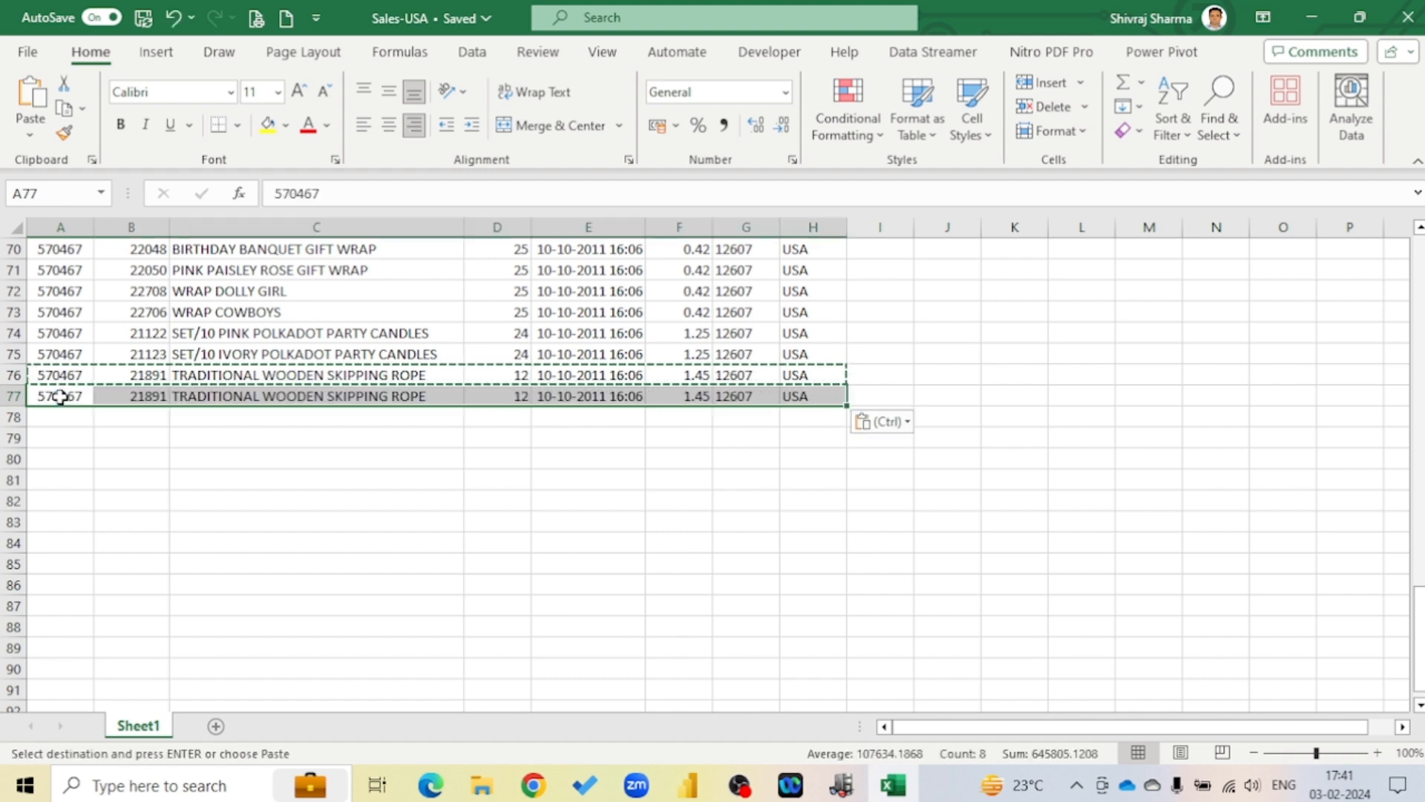
left_click(1158, 282)
left_click(534, 544)
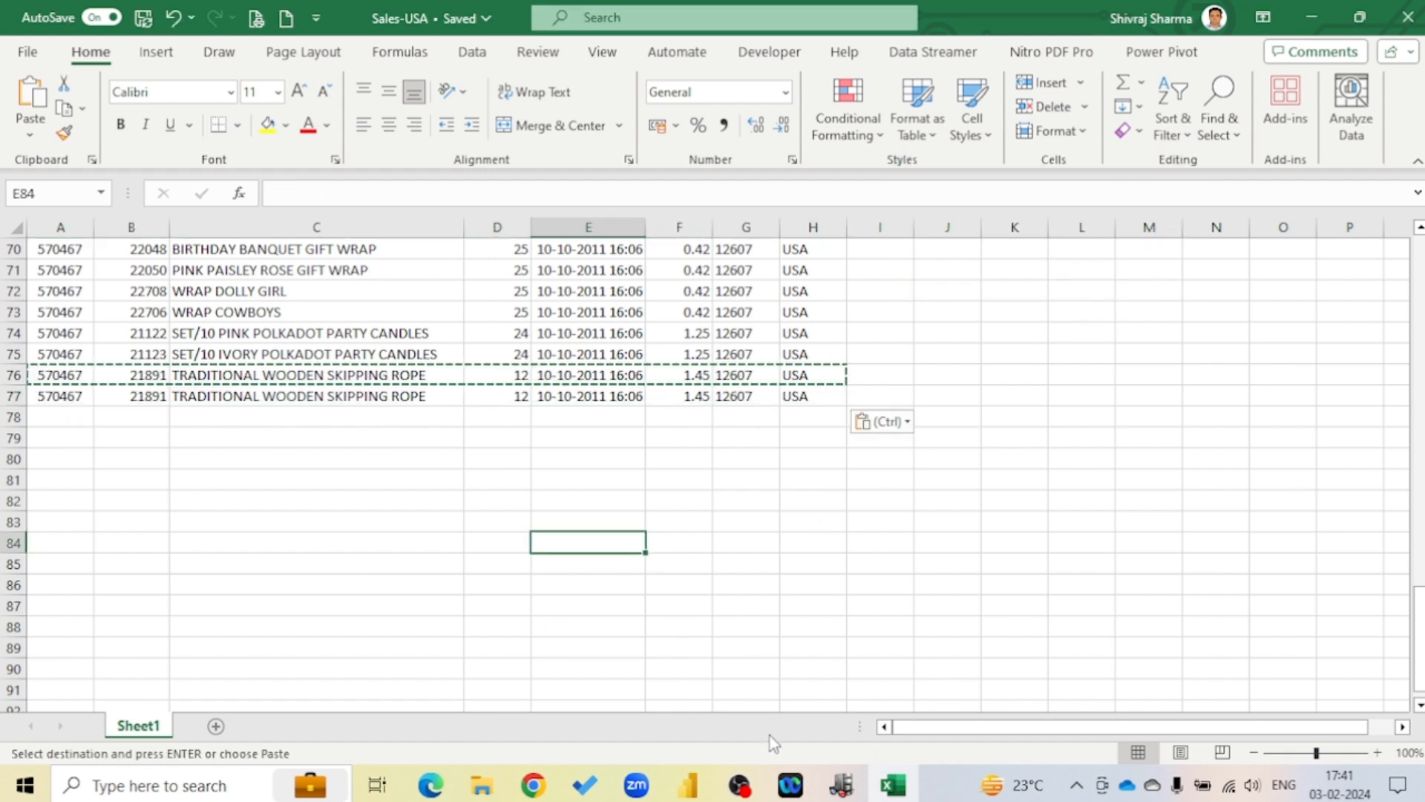
Examine the Sum of Quantity card in Power BI Desktop and the Quantity column of the Sales-USA sheet in Excel
left_click(688, 785)
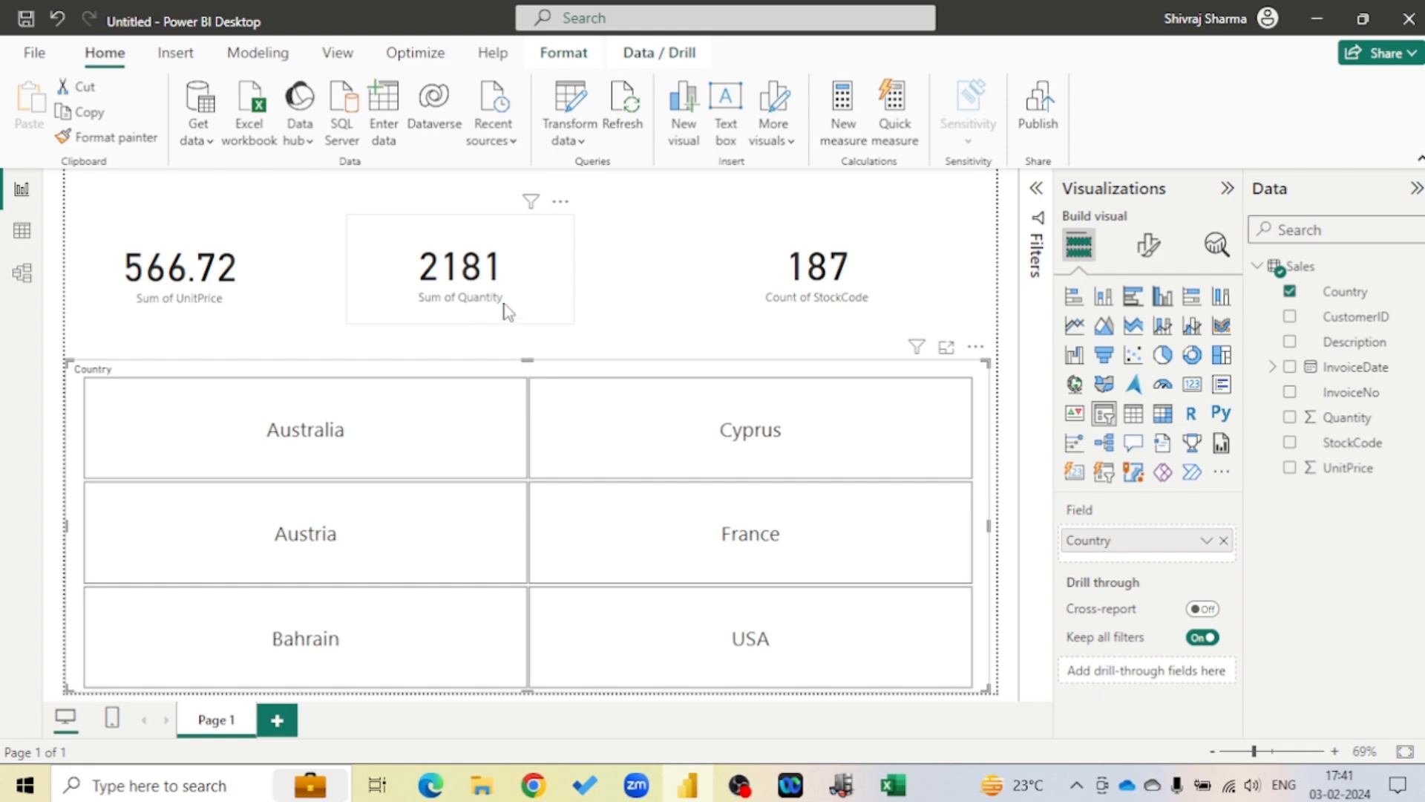
left_click(904, 788)
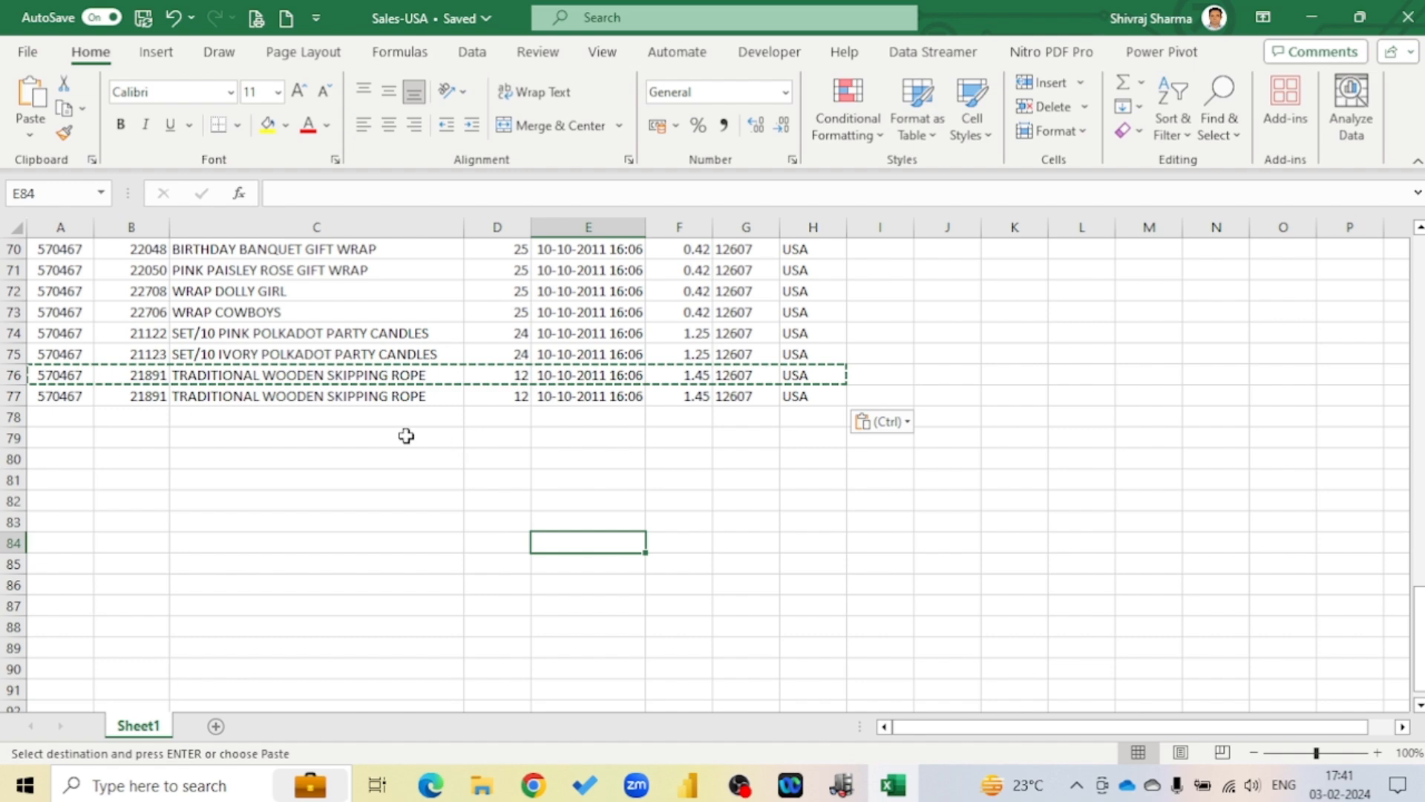
scroll(486, 454, "up", 20)
scroll(487, 454, "up", 1)
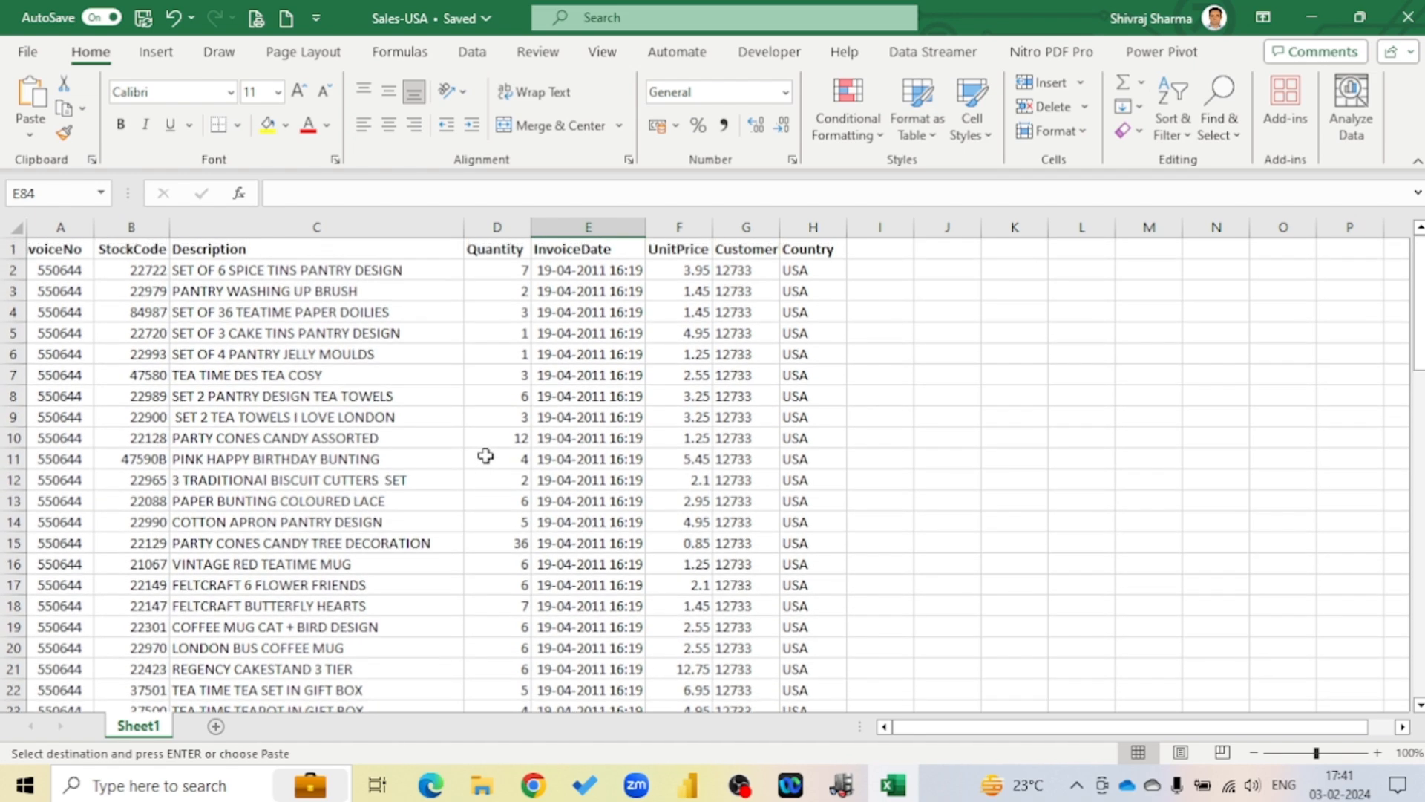
scroll(509, 375, "down", 15)
scroll(512, 381, "down", 8)
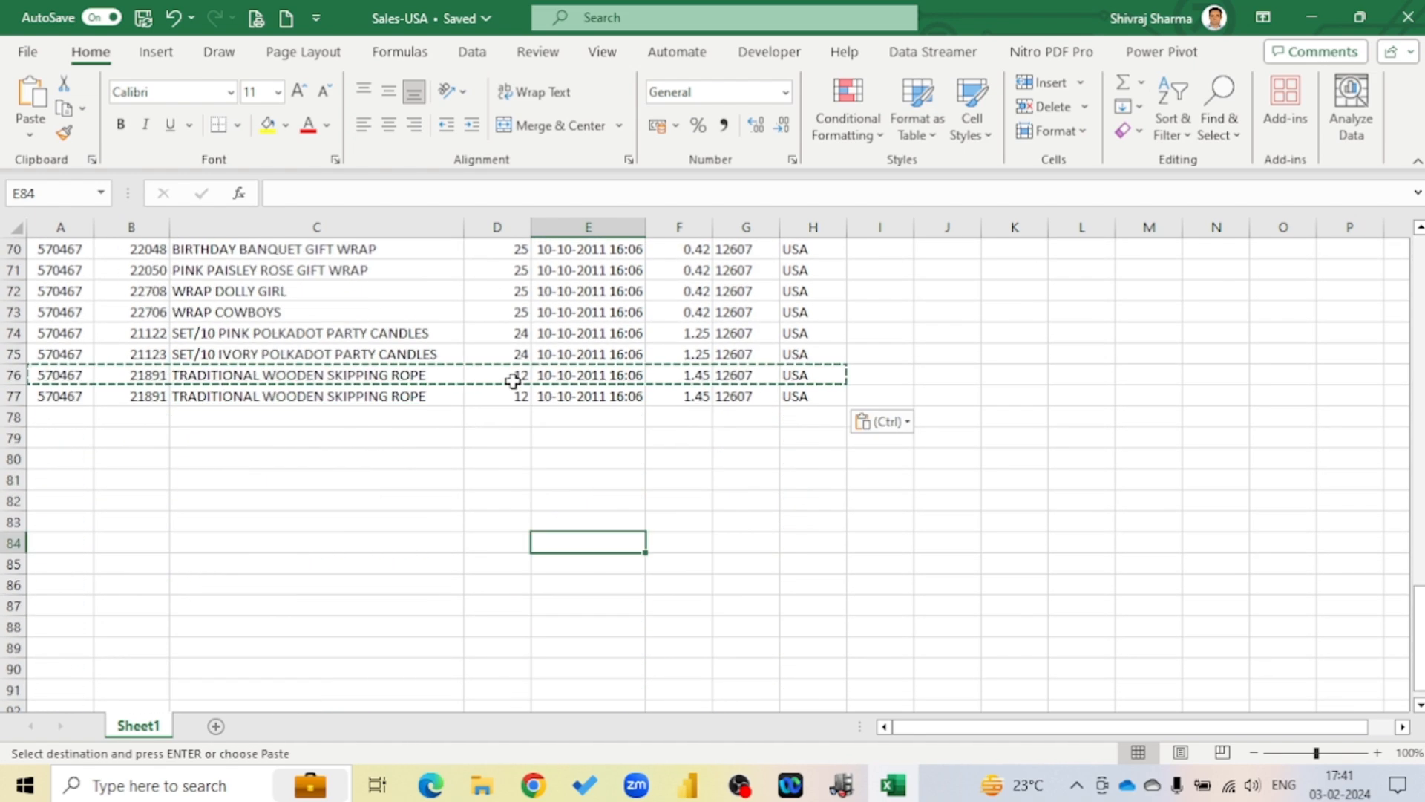
Set the Quantity in row 77 of the Sales-USA sheet to 9
left_click(518, 397)
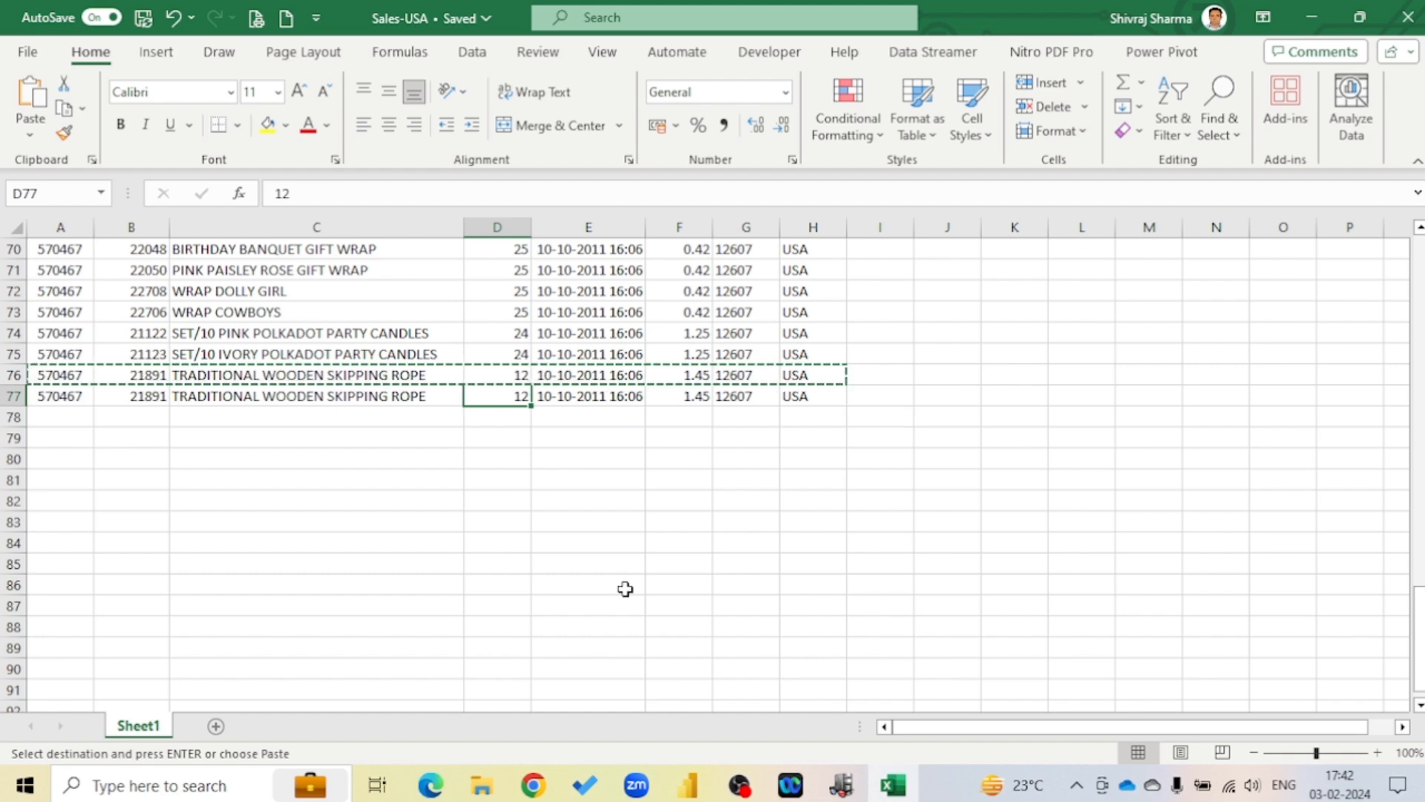
key("Escape")
type("9")
left_click(631, 557)
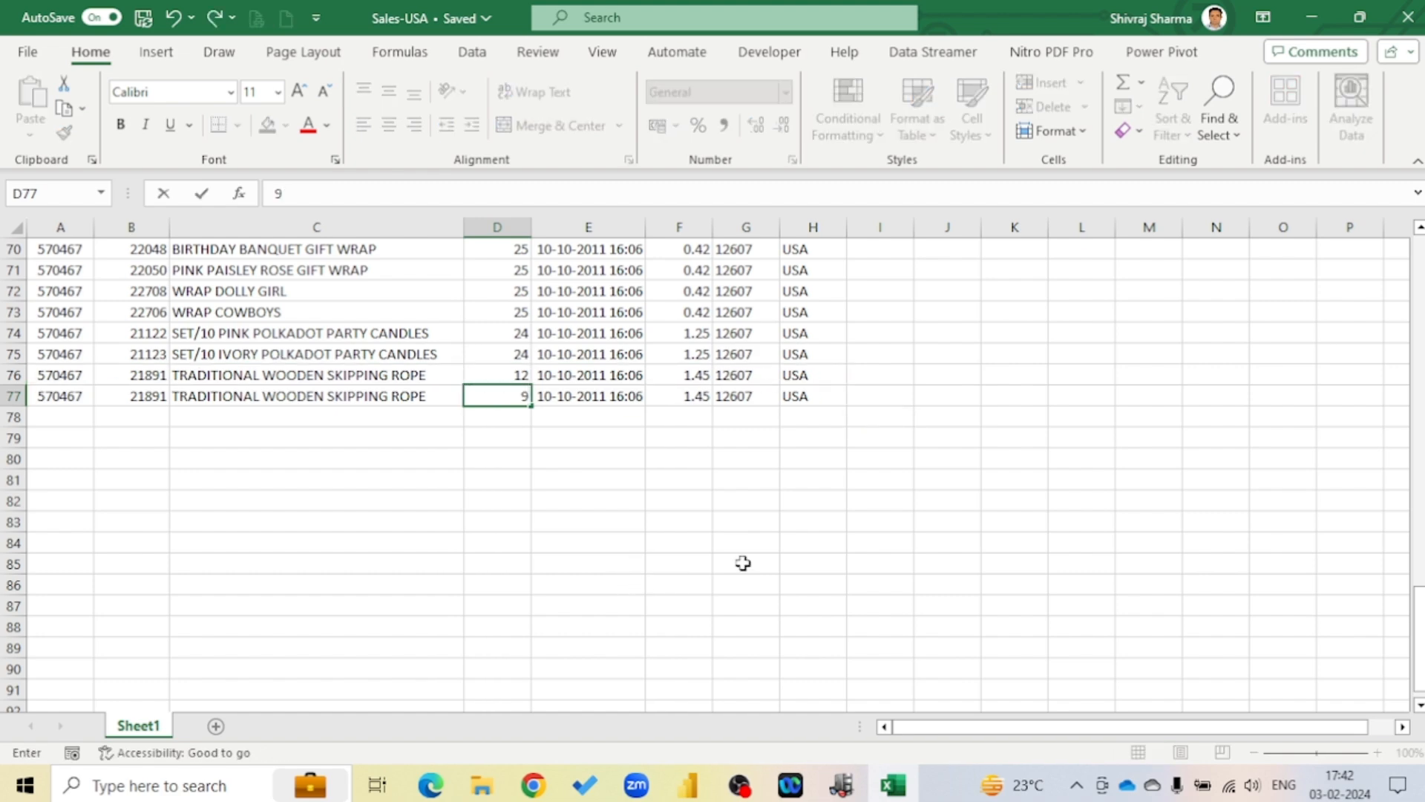
Check the Sum of UnitPrice card in Power BI Desktop, and calculate =600-566.72 in cell E85 of the Sales-USA sheet in Excel
scroll(742, 564, "up", 20)
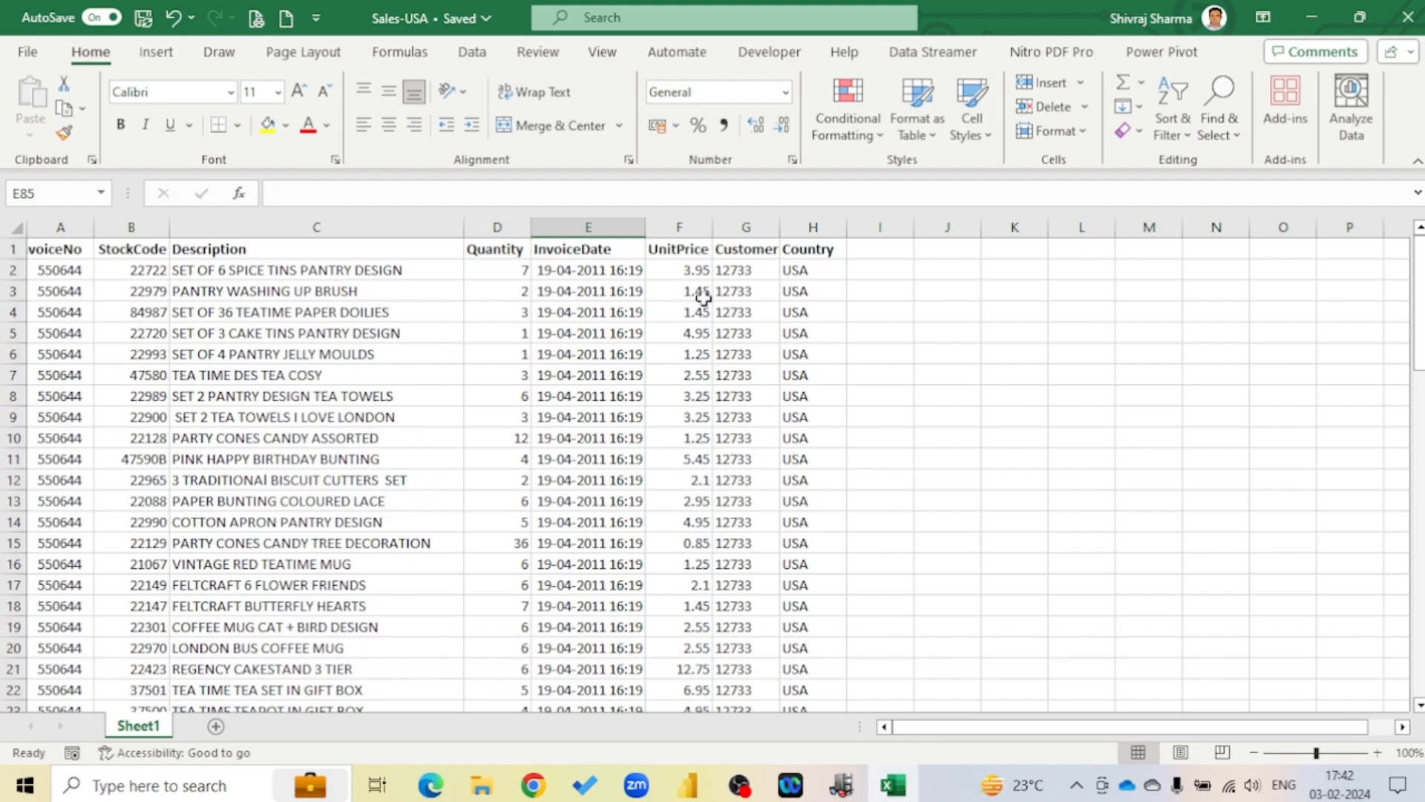
scroll(702, 438, "down", 20)
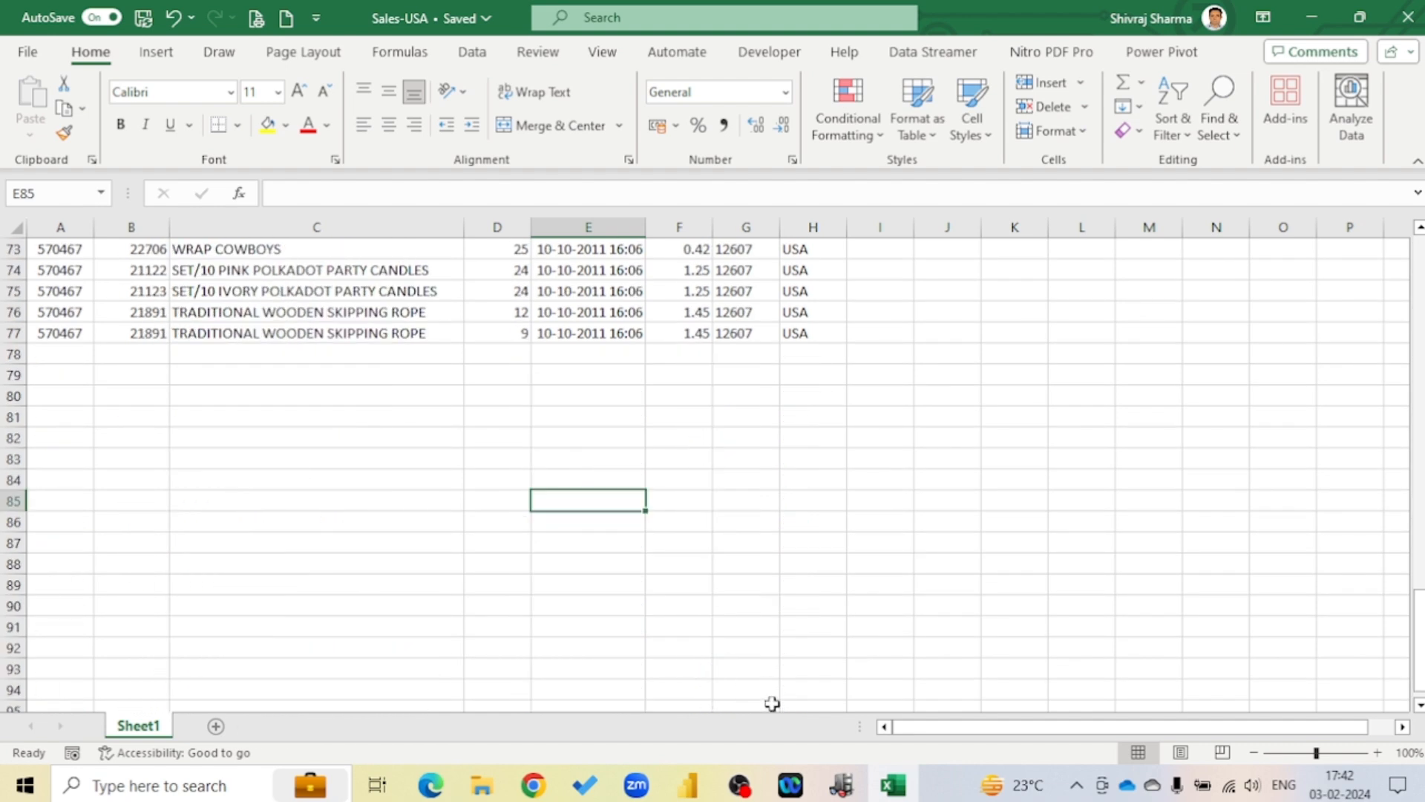
left_click(687, 785)
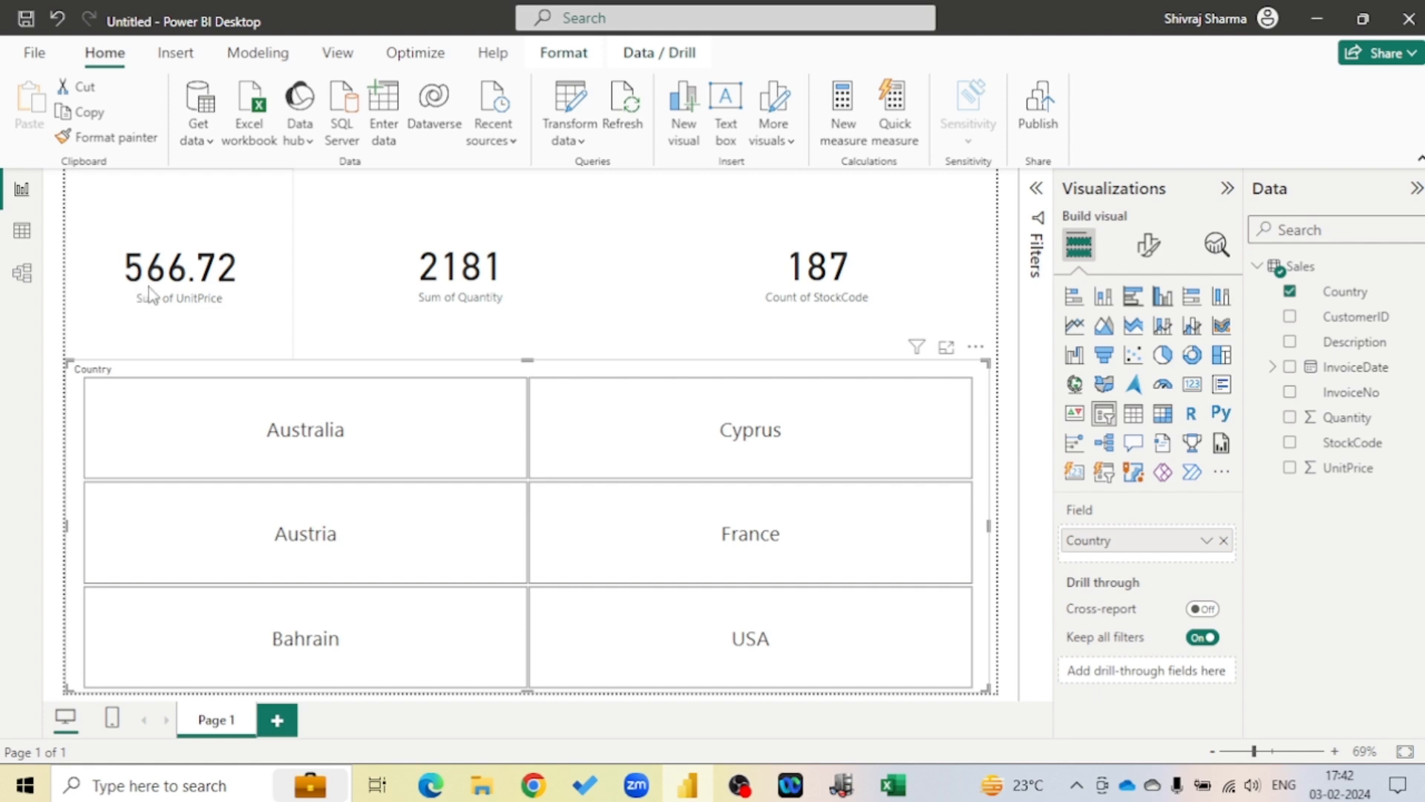
left_click(893, 785)
type("=")
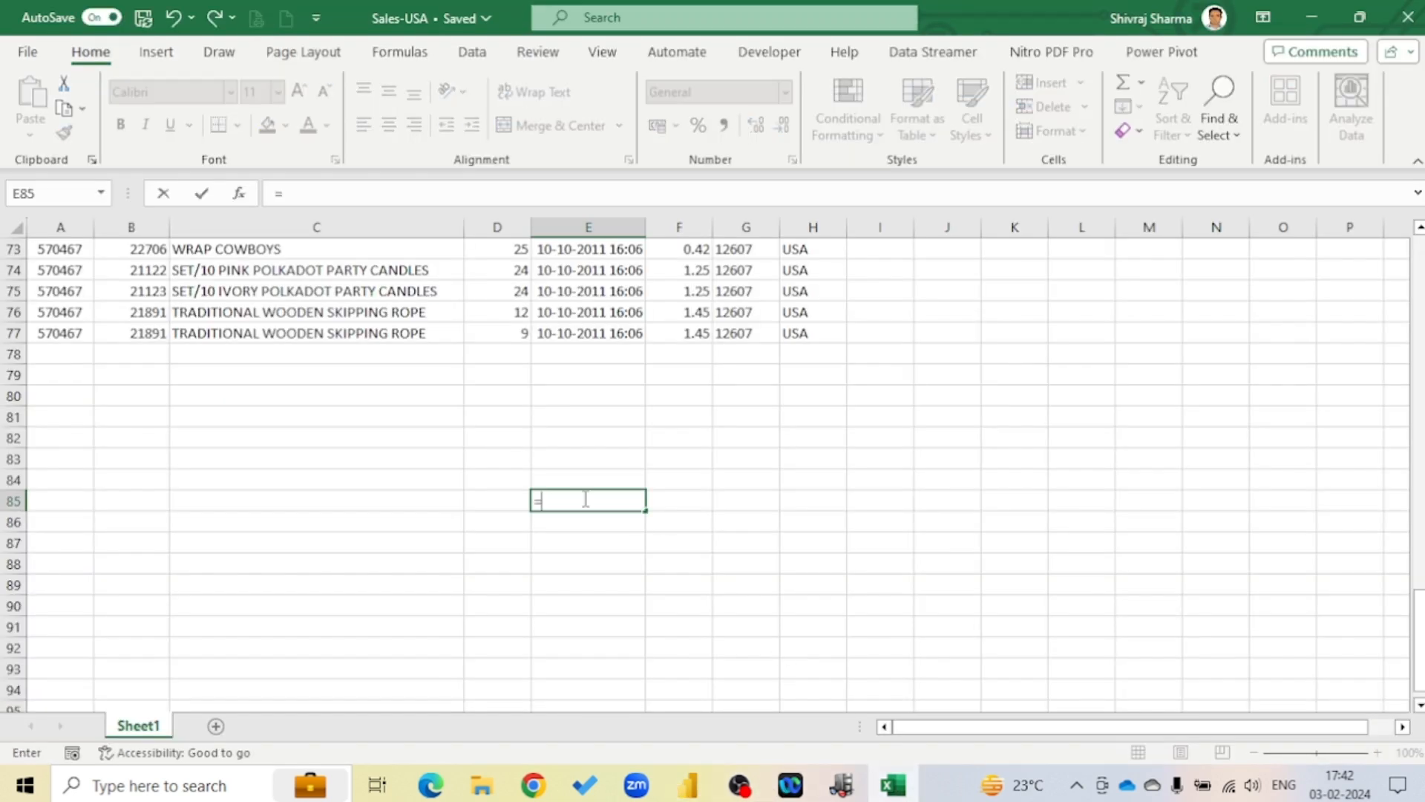
type("600-")
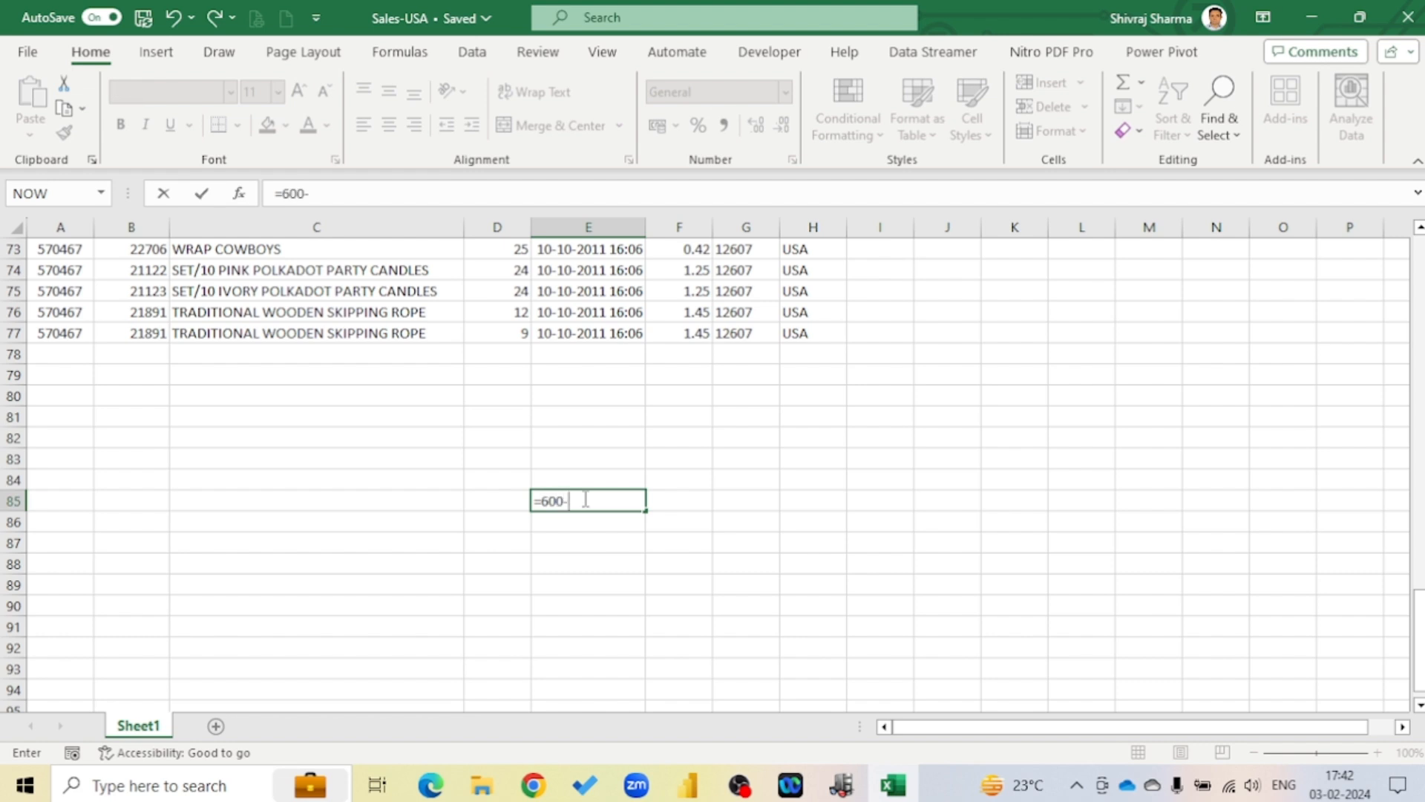
type("566.72")
key("Return")
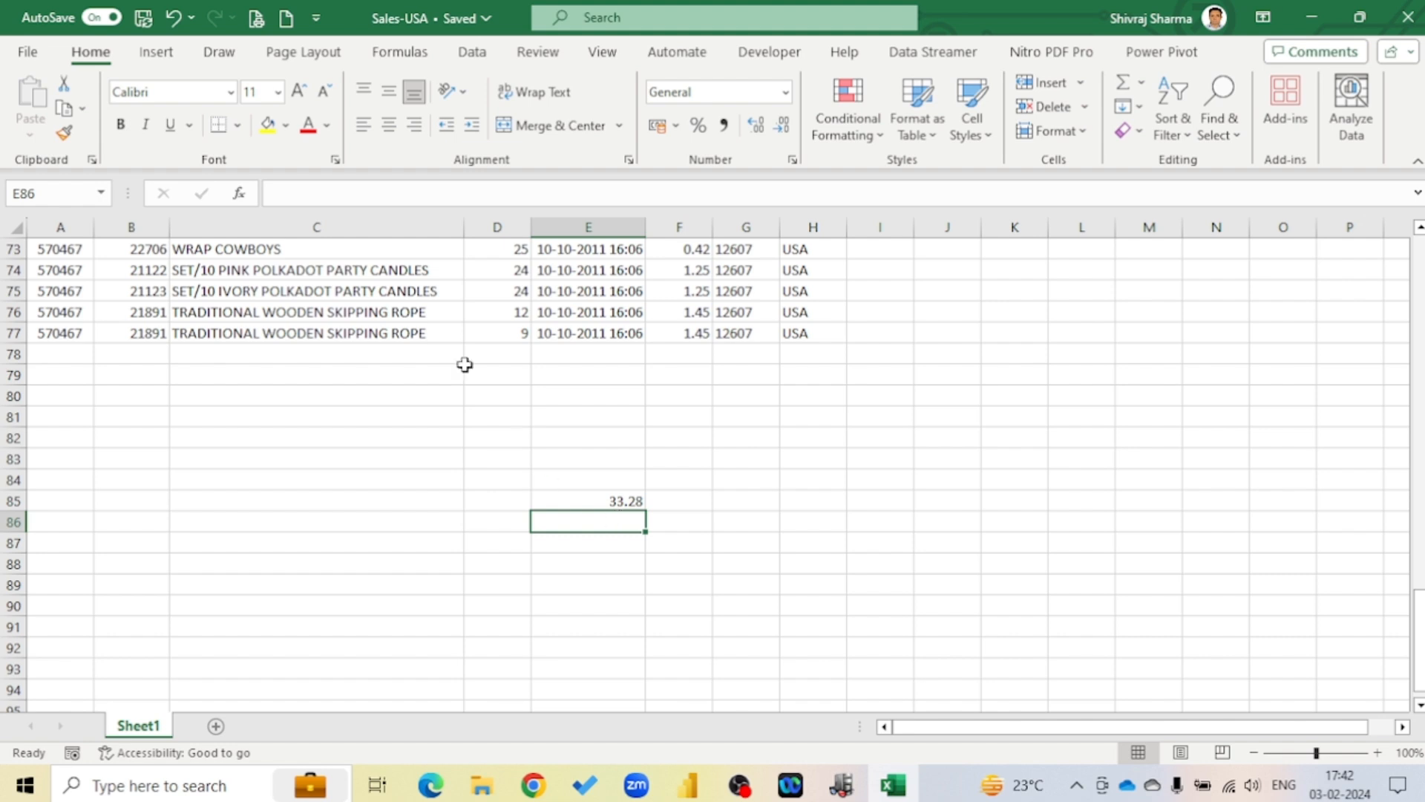
Set the UnitPrice in row 77 of the sheet to 33.28
left_click(508, 332)
left_click(700, 333)
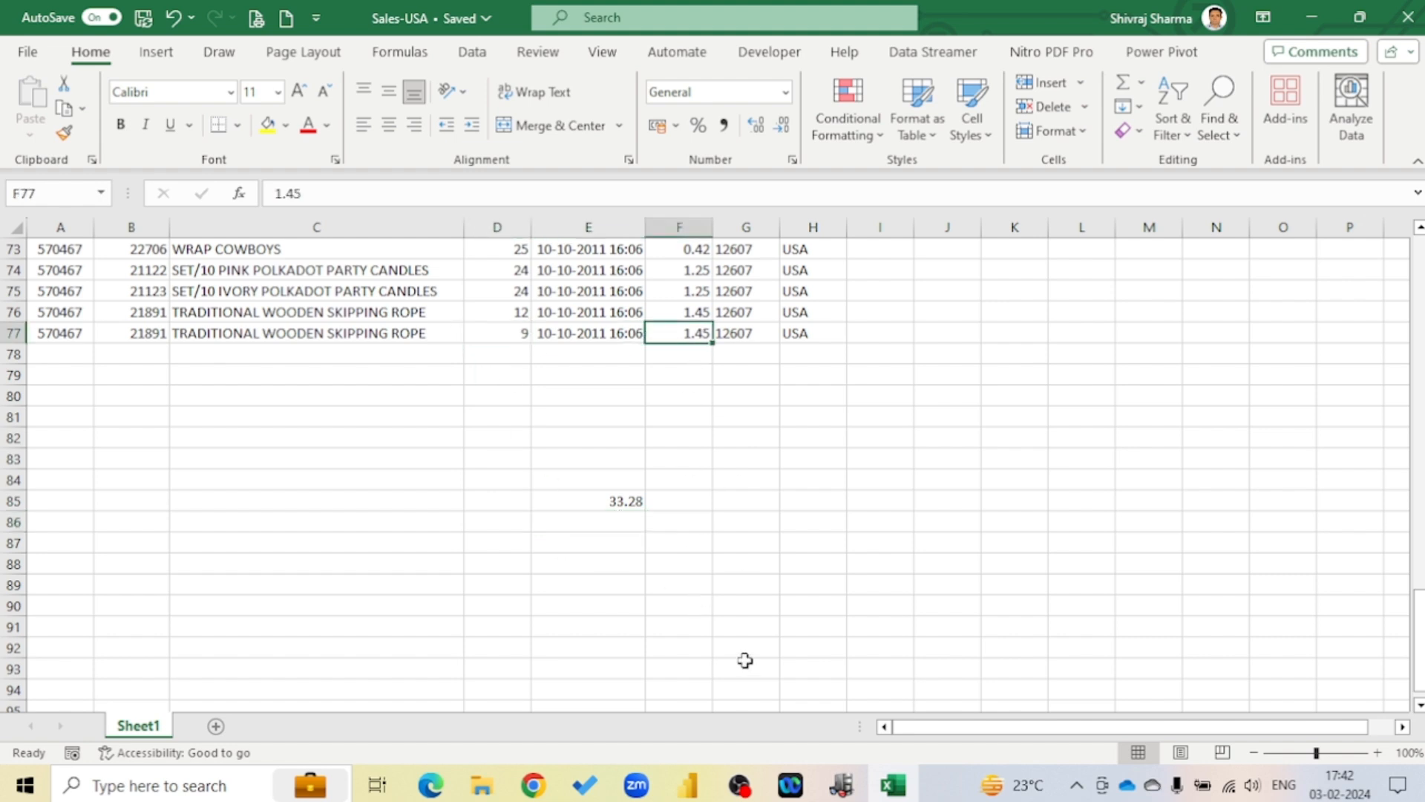
type("33.28")
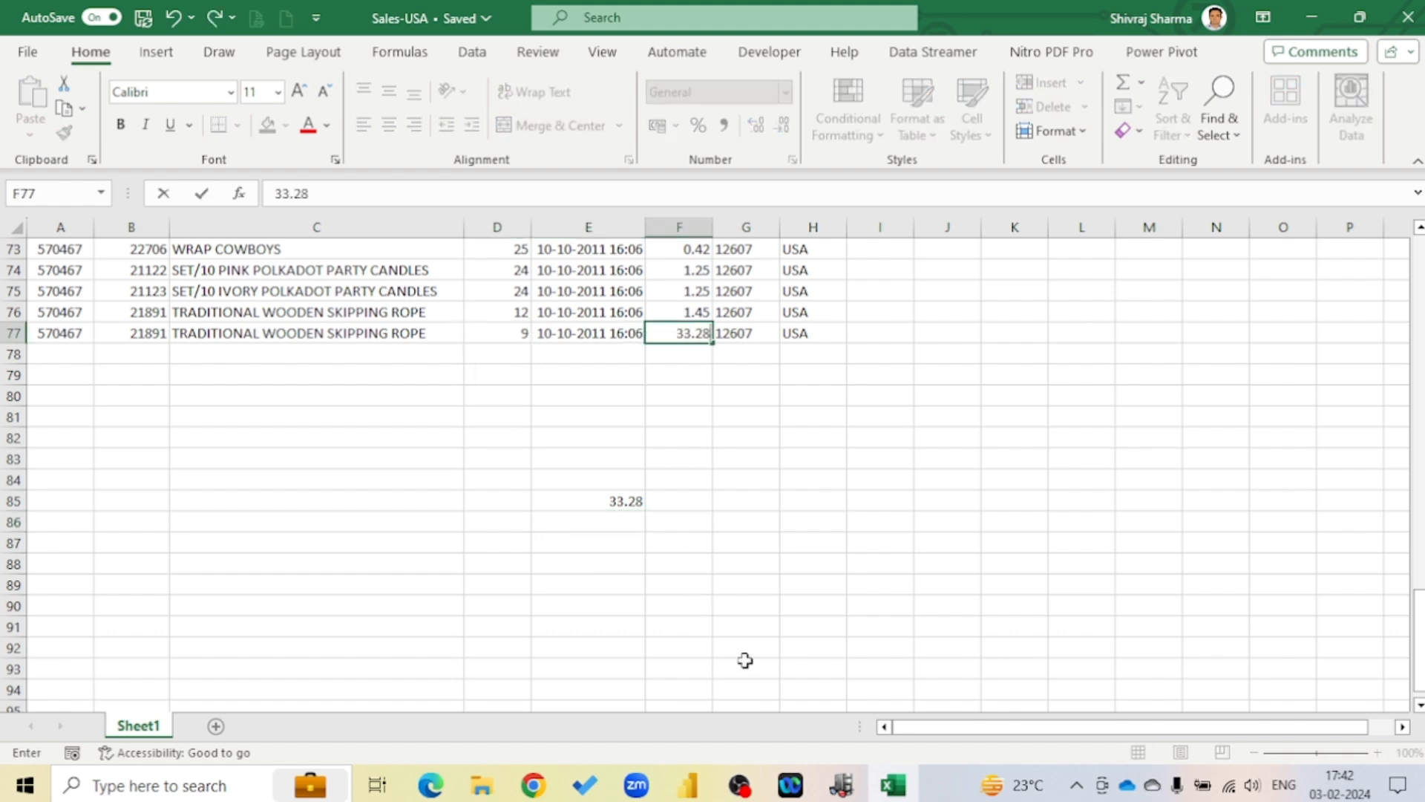
key("Return")
Delete the helper calculation from cell E85
left_click(610, 501)
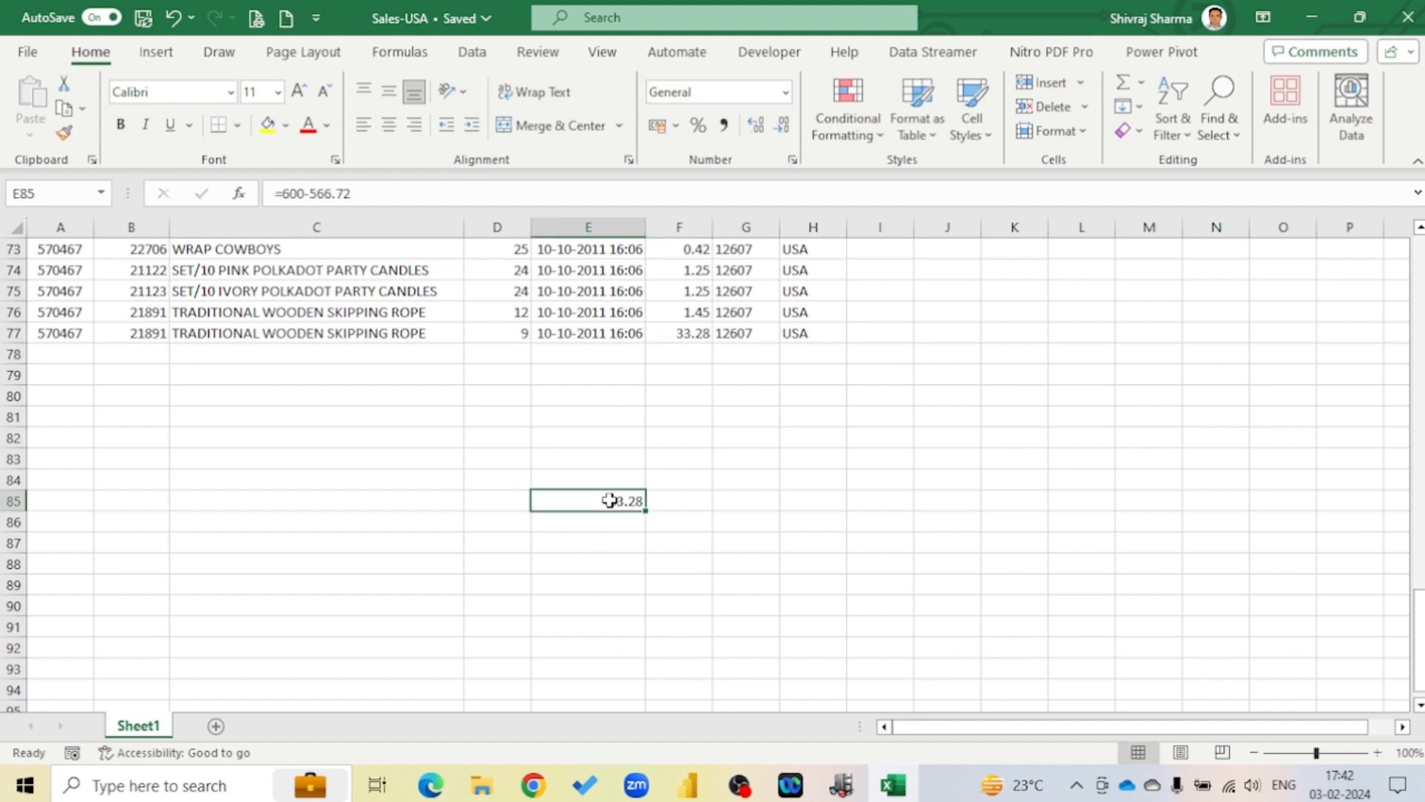
key("Delete")
left_click(755, 465)
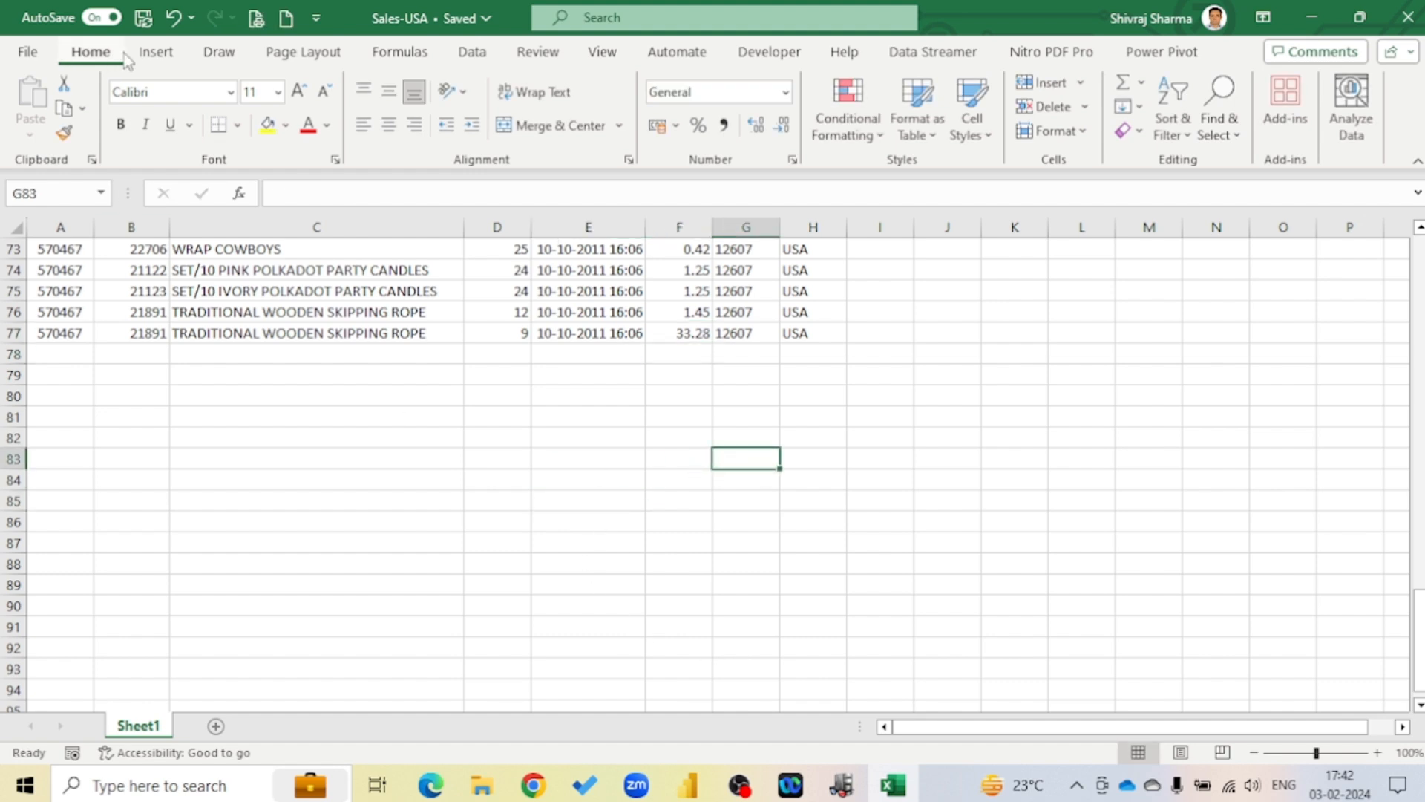
Save and close the Sales-USA workbook, and refresh the data in Power BI Desktop
left_click(143, 19)
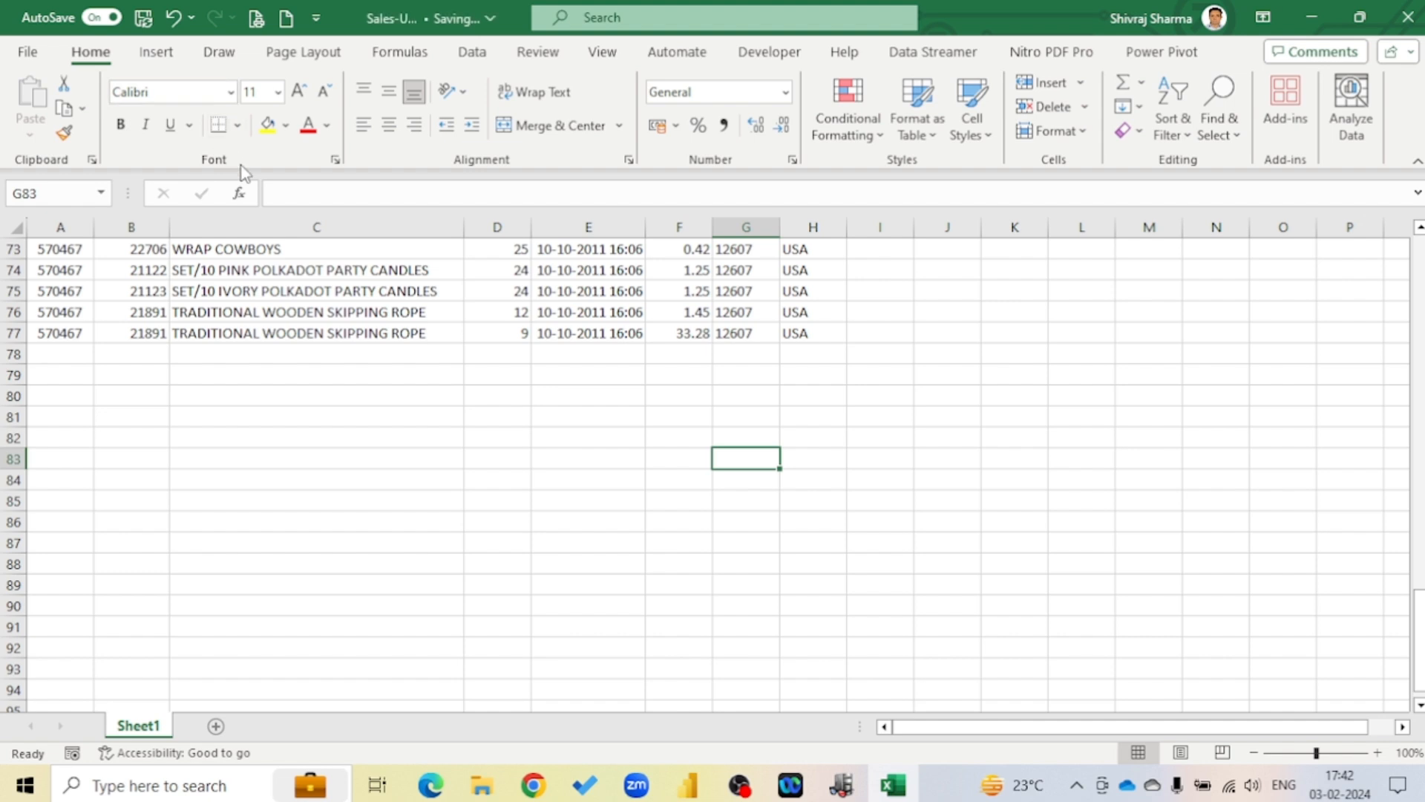
left_click(1408, 17)
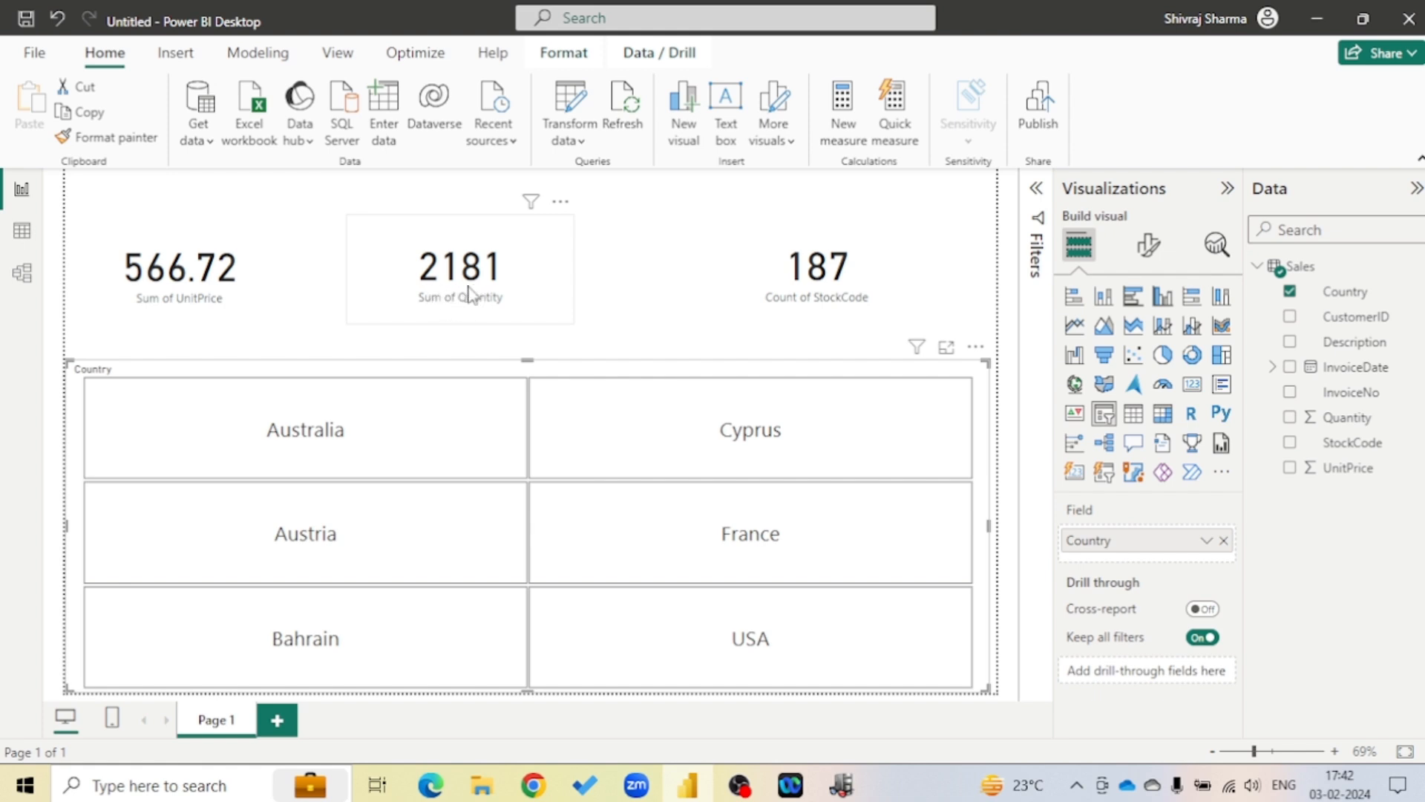
left_click(623, 117)
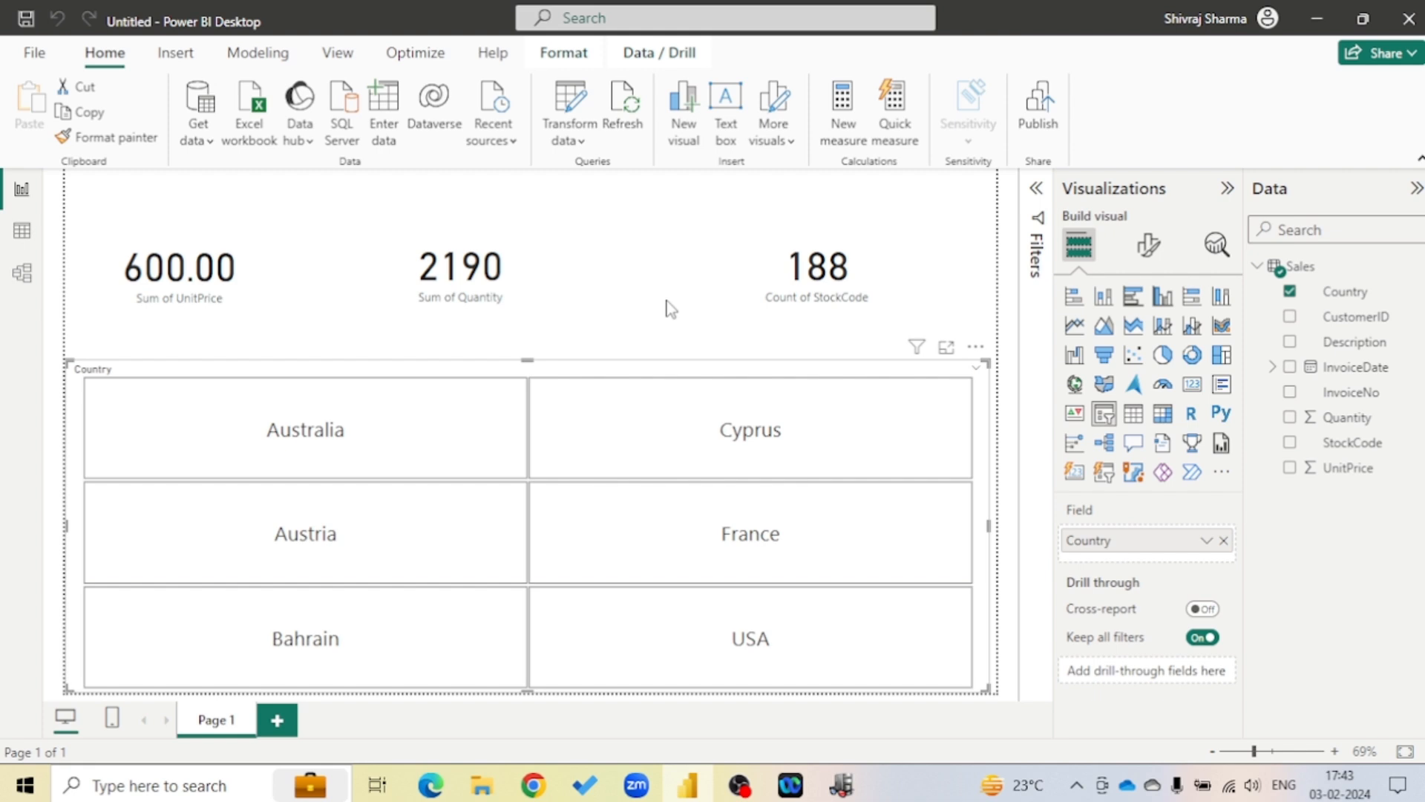
Reopen the Sales-USA workbook from the Sales folder in File Explorer and examine the column headers in its first row
left_click(482, 784)
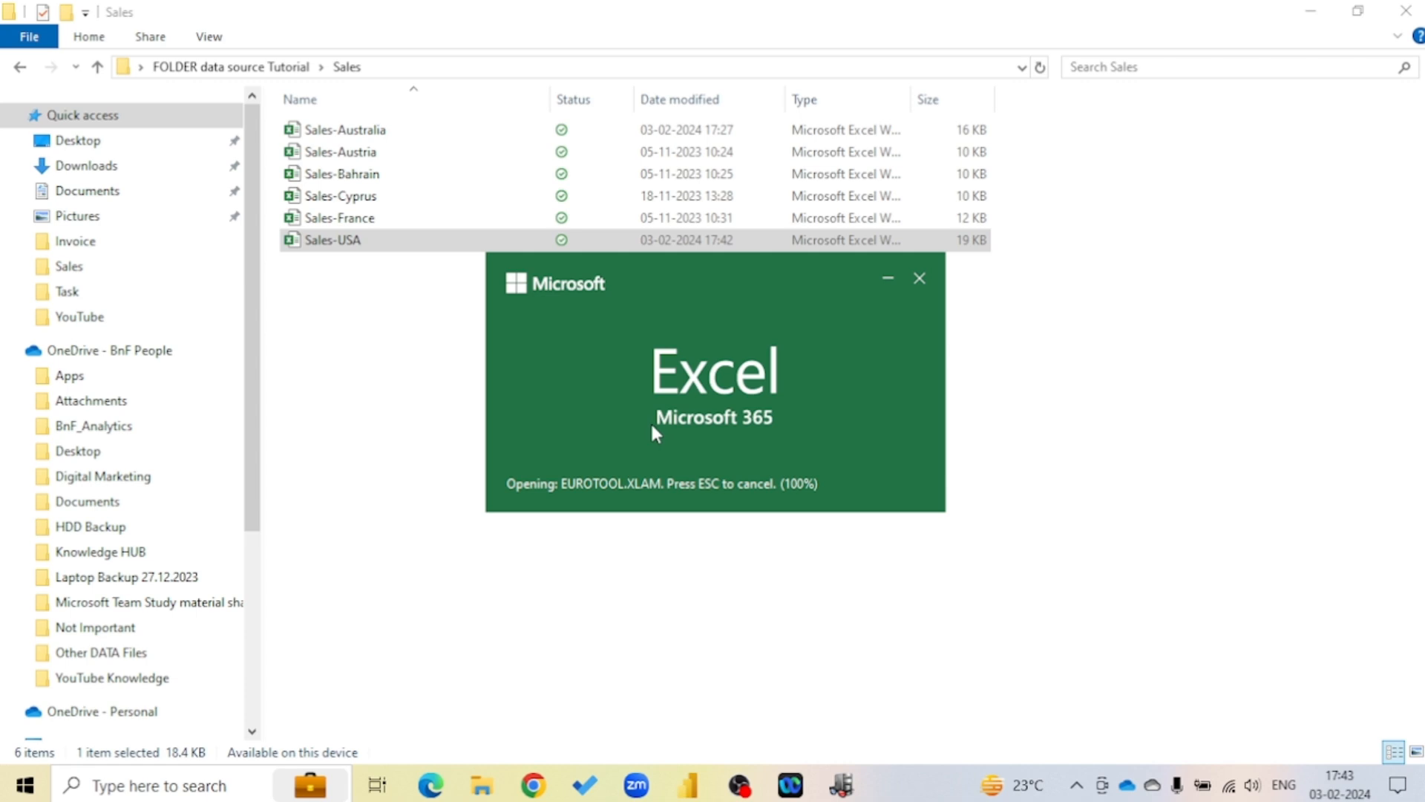
scroll(651, 423, "up", 7)
scroll(651, 424, "up", 17)
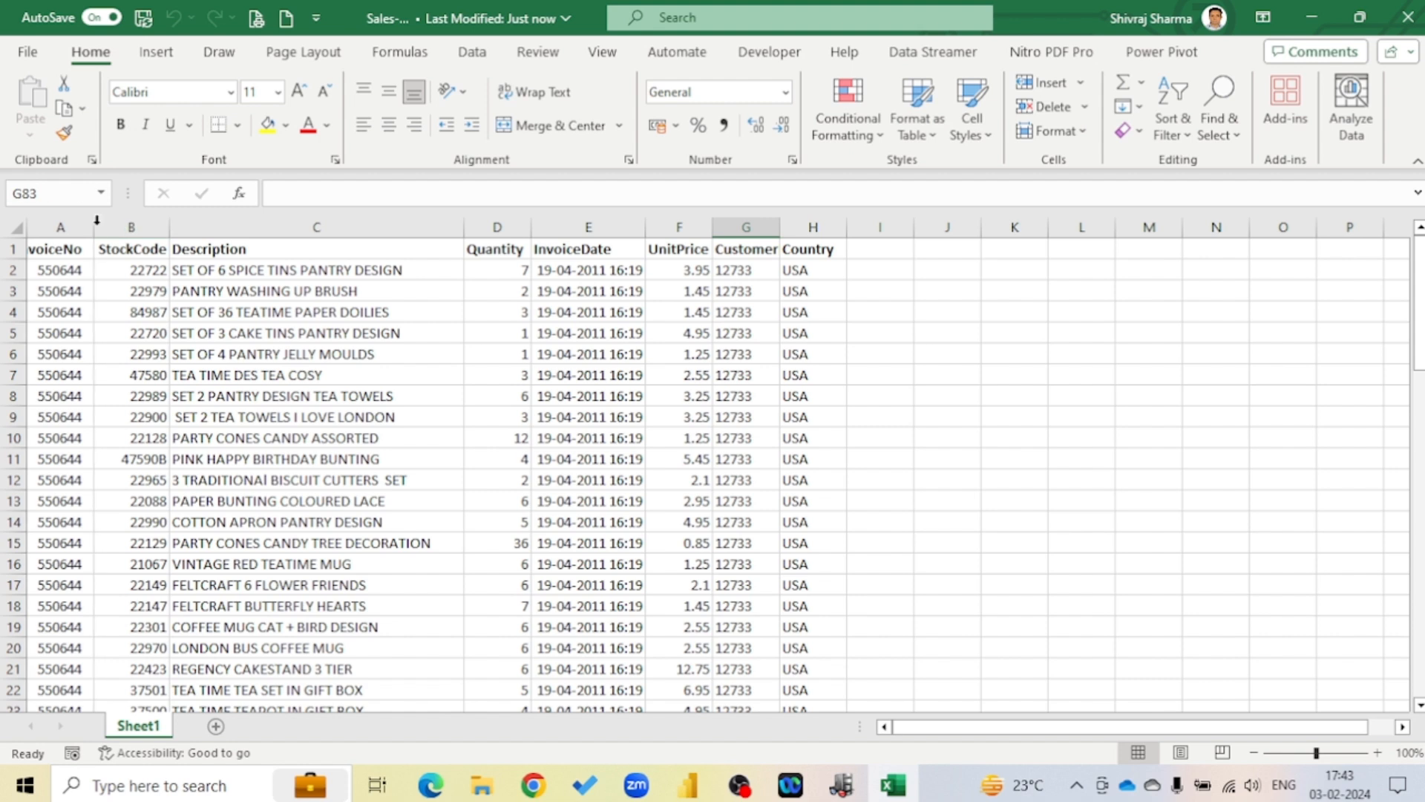
scroll(121, 227, "left", 1)
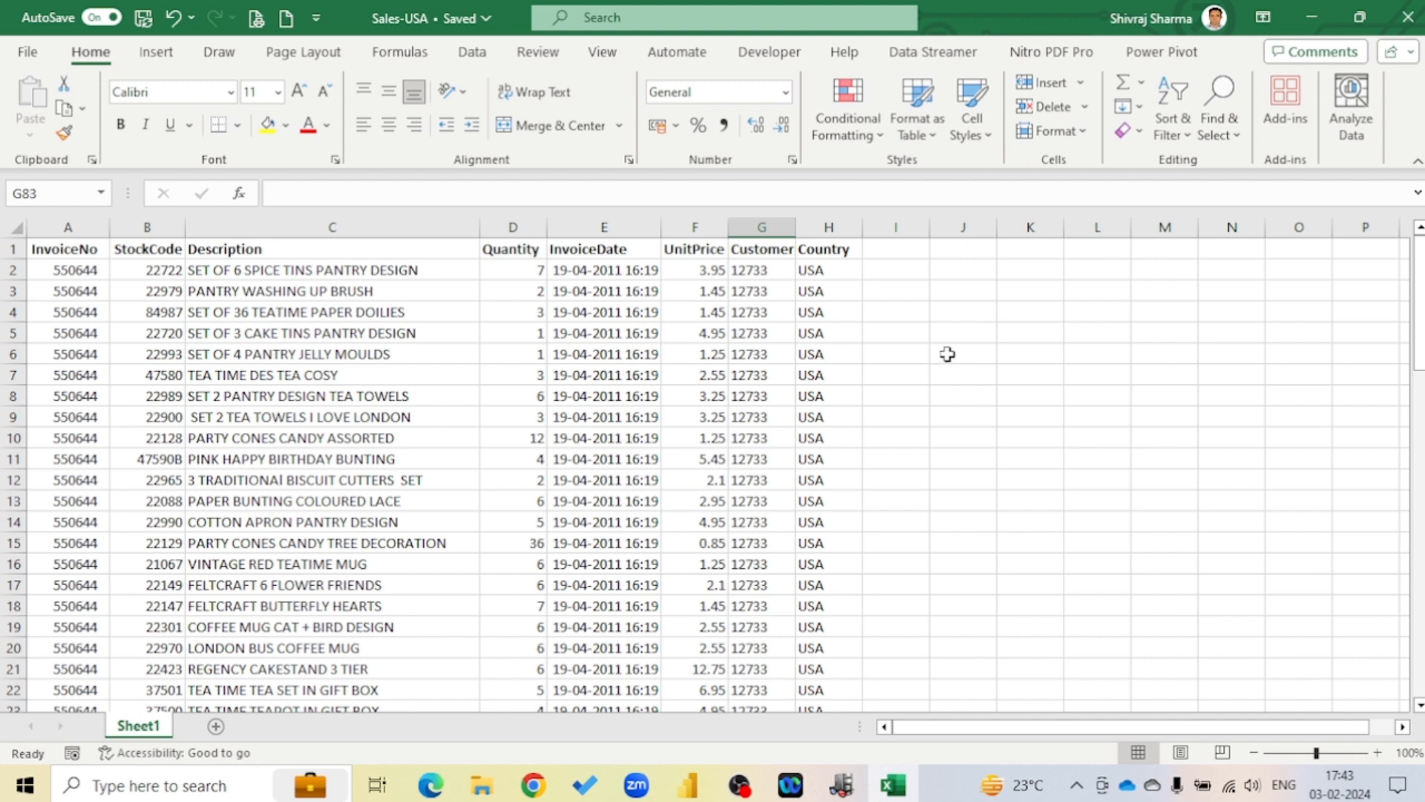
left_click(885, 255)
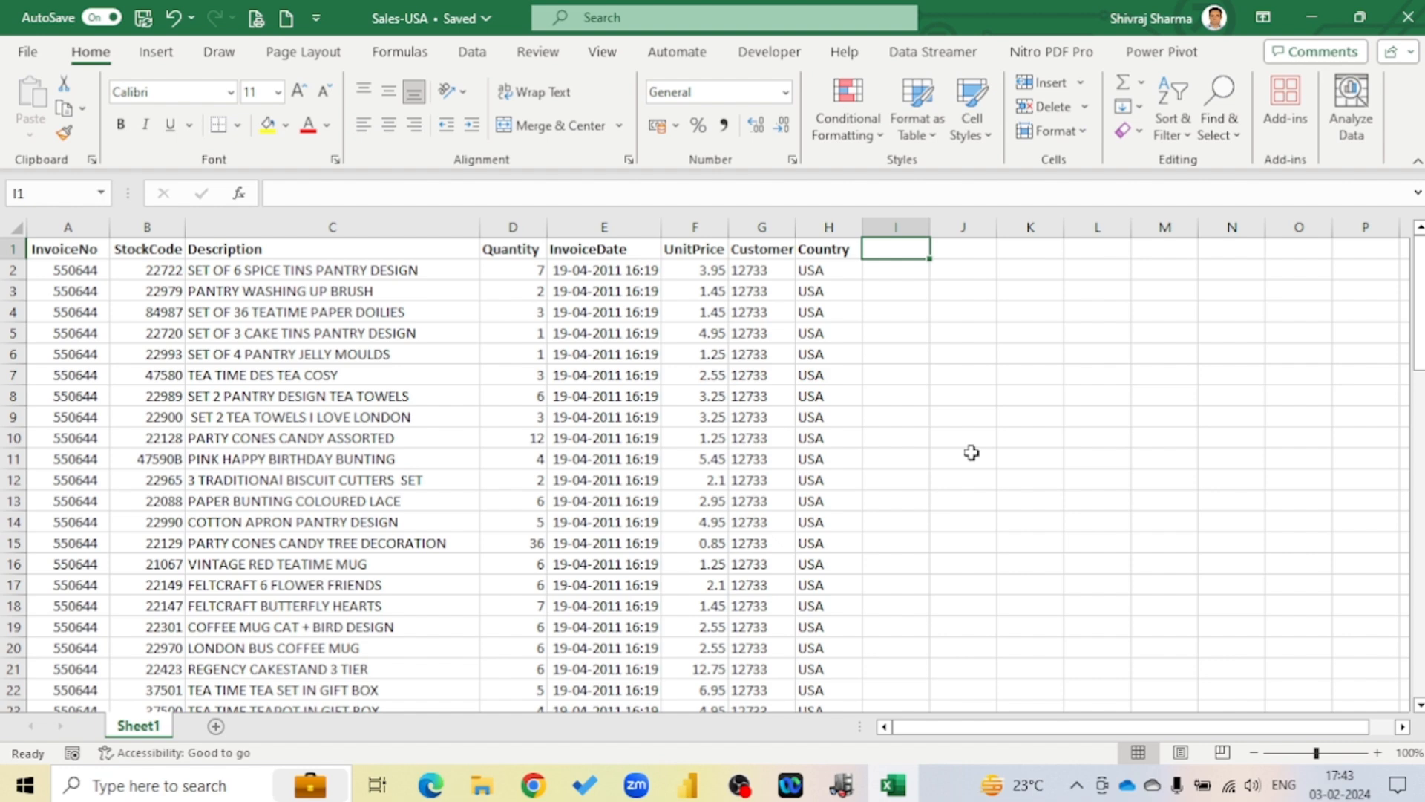
Switch to Power BI Desktop to view the cards, and minimize the Power BI, Excel and File Explorer windows to show the desktop
left_click(689, 787)
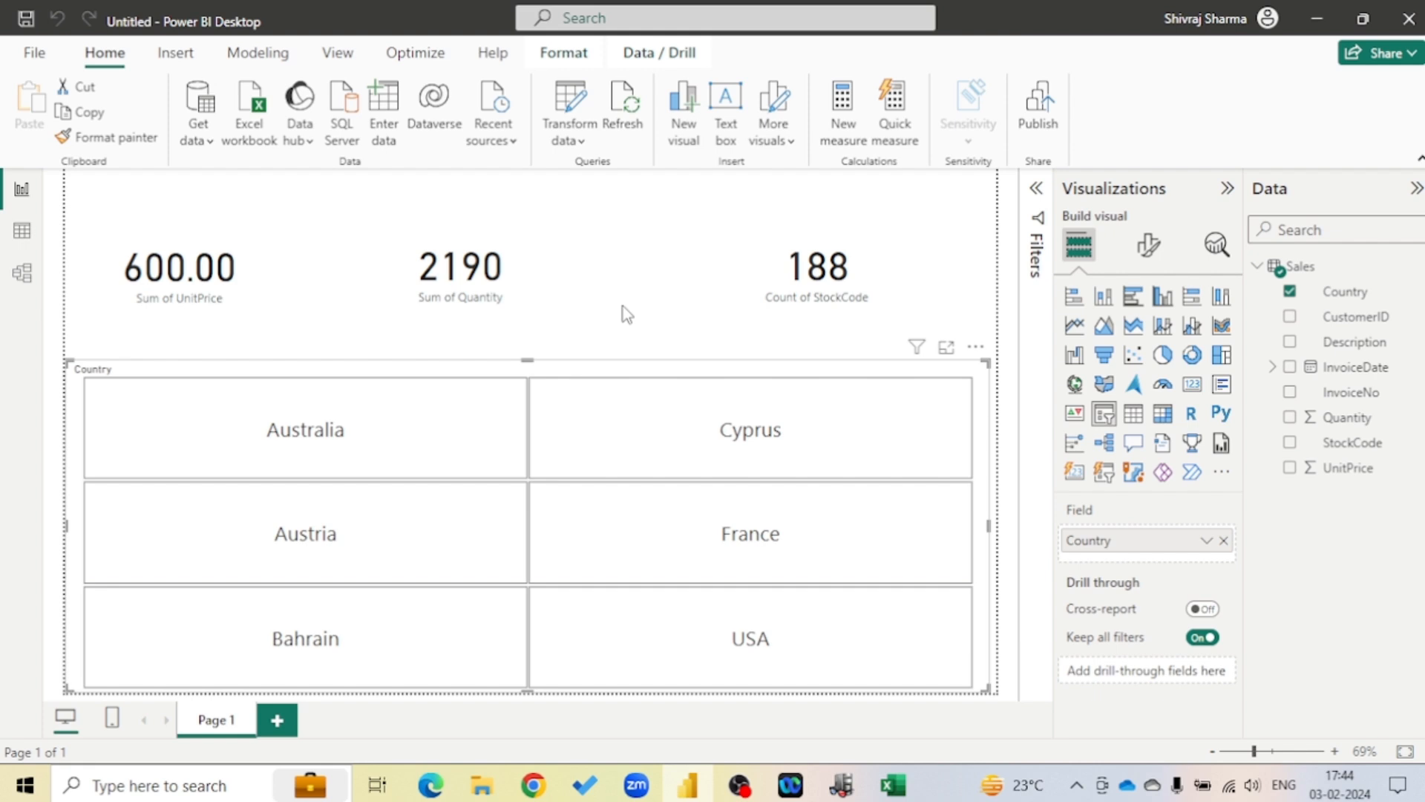
left_click(1316, 20)
left_click(1308, 18)
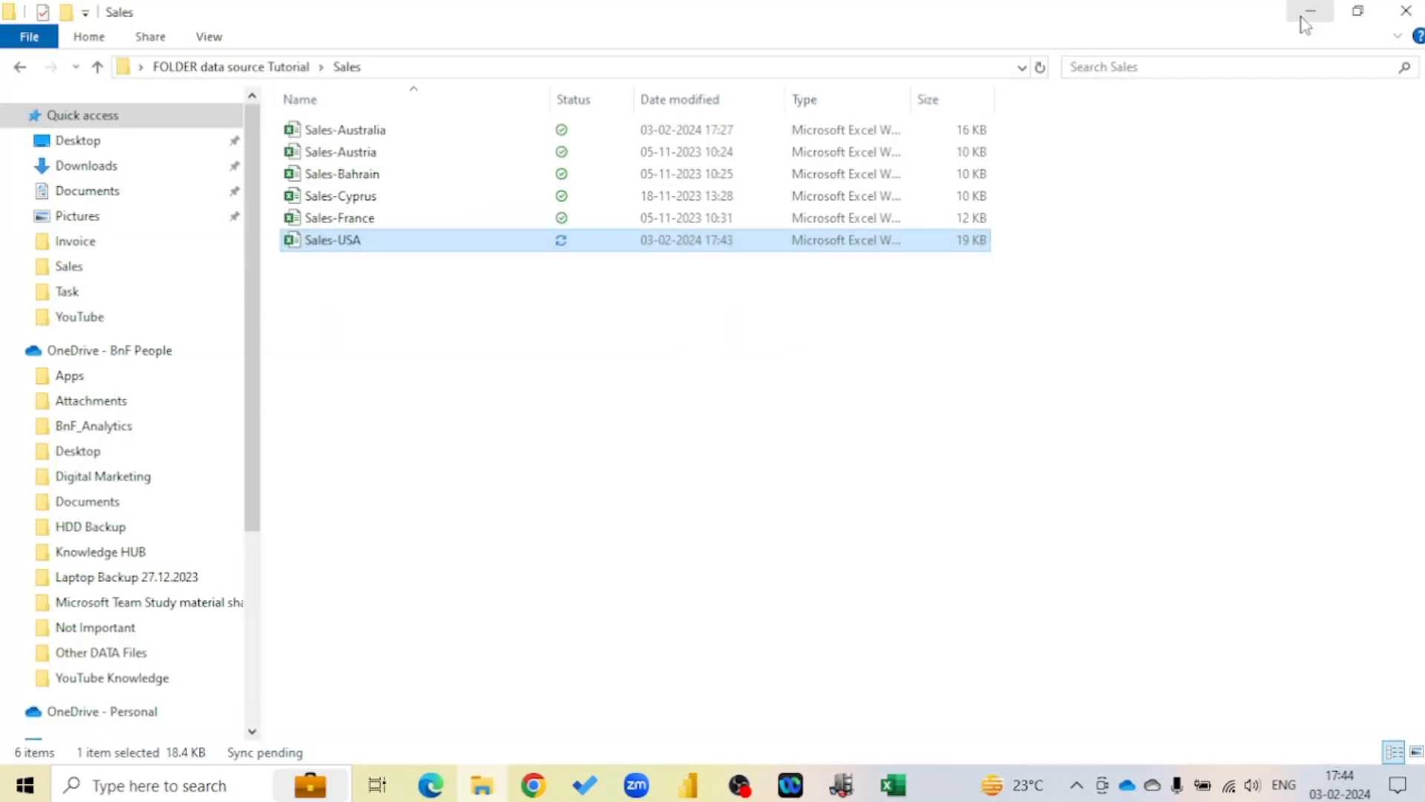
left_click(1304, 14)
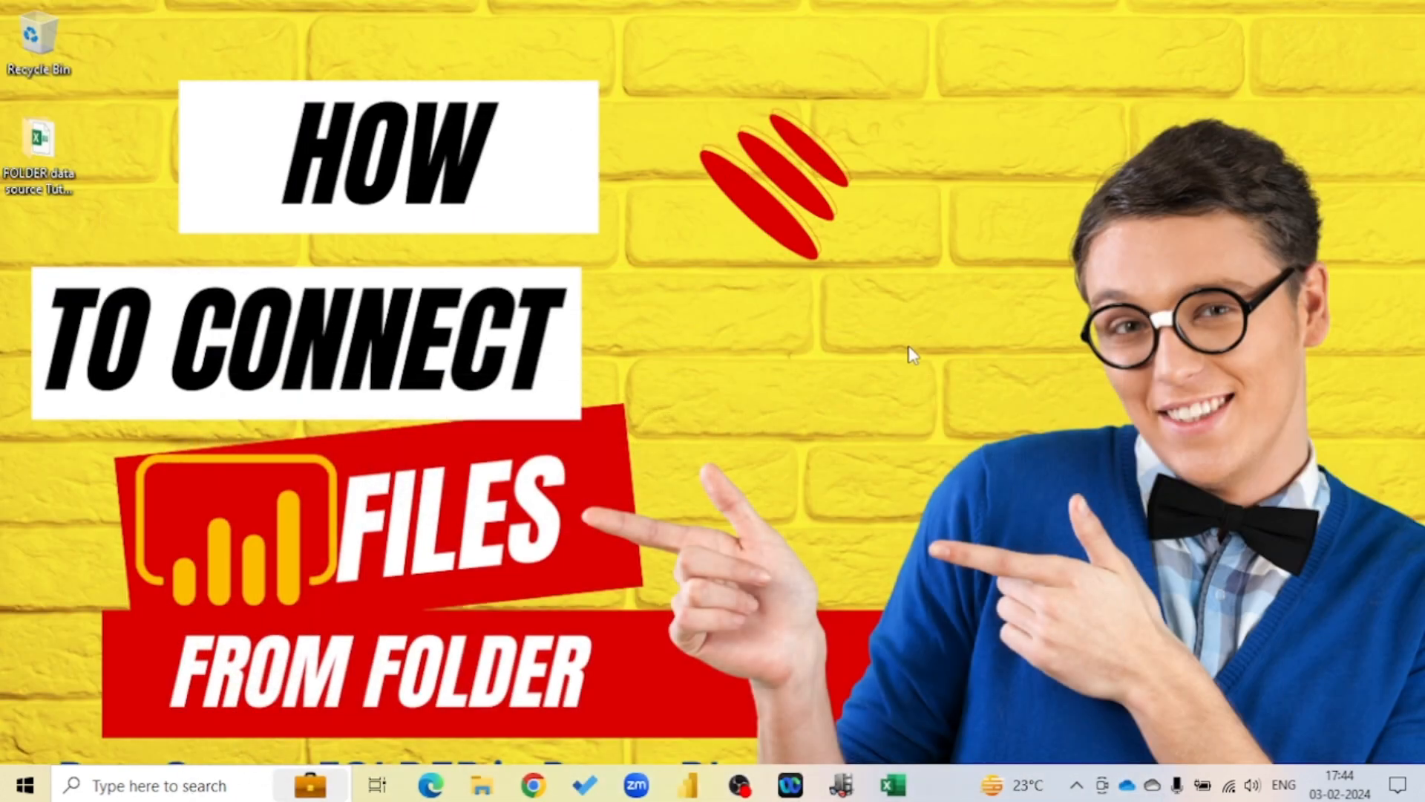